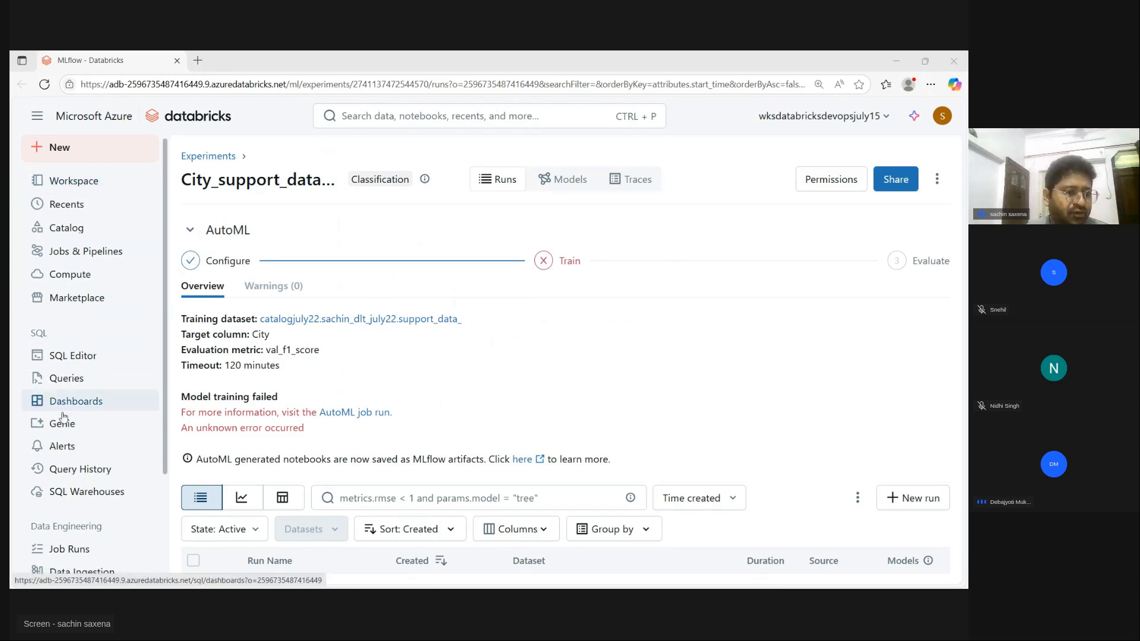
Open the workspace's Compute page in a new browser tab and switch to it
scroll(73, 454, down, 3)
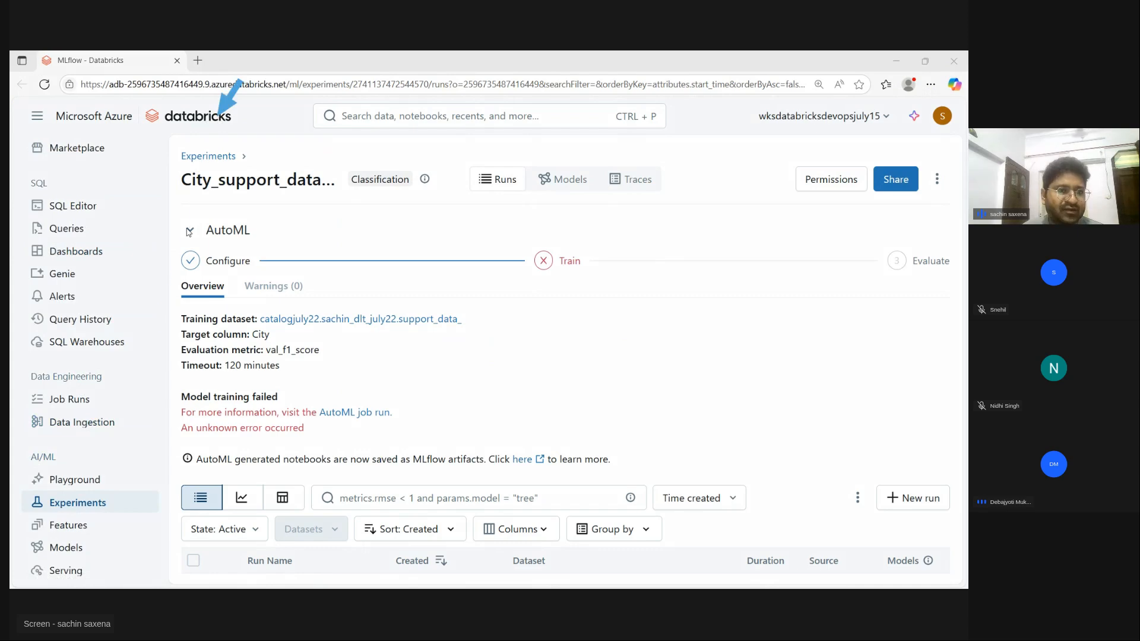
drag(240, 82, 106, 461)
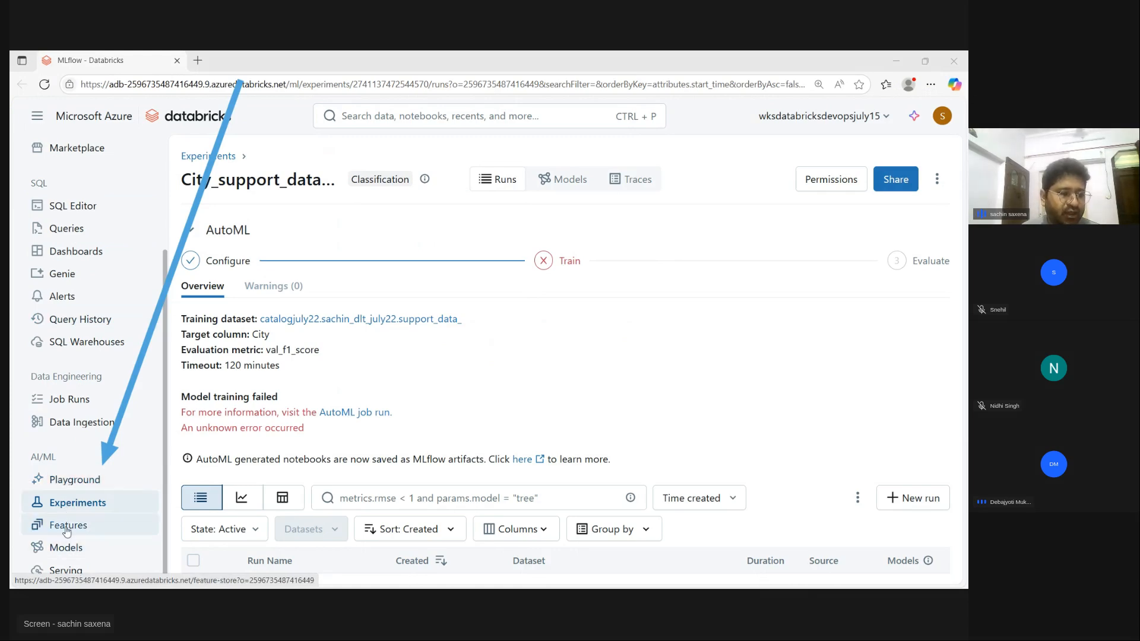
scroll(65, 255, up, 3)
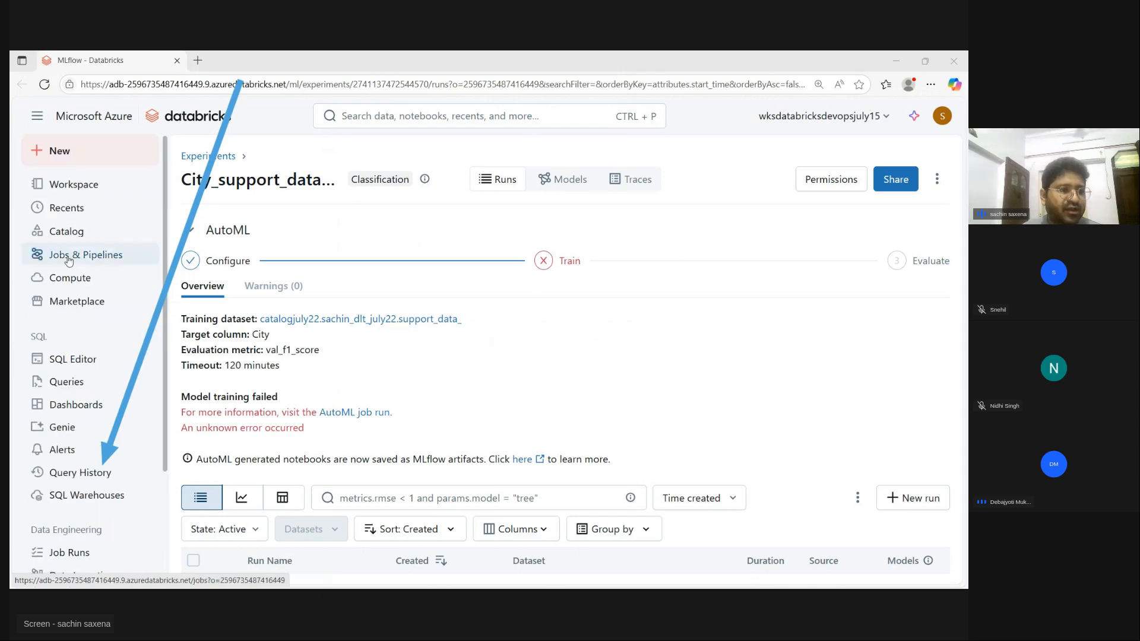
ctrl+click(64, 277)
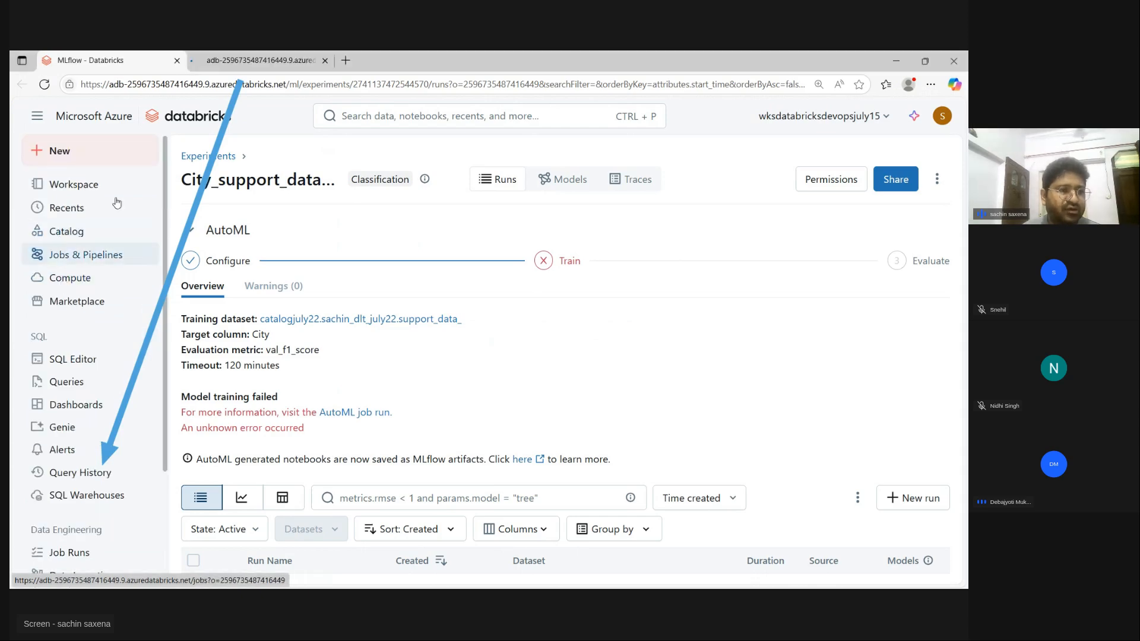
click(250, 60)
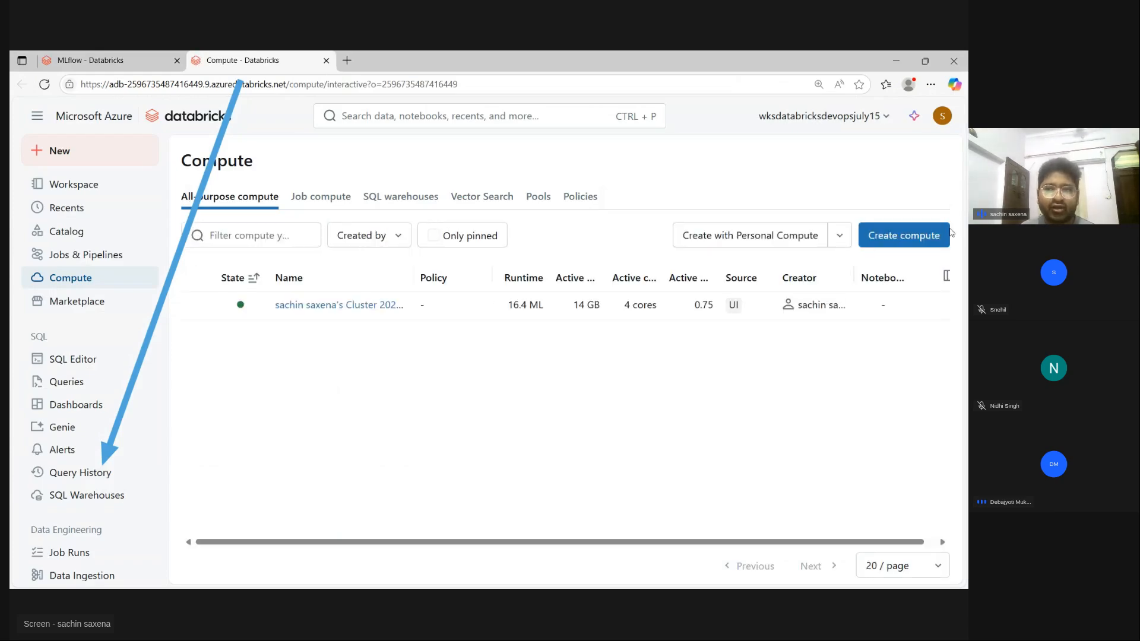
Open the form for creating a new all-purpose compute
drag(673, 543, 765, 545)
drag(675, 547, 665, 547)
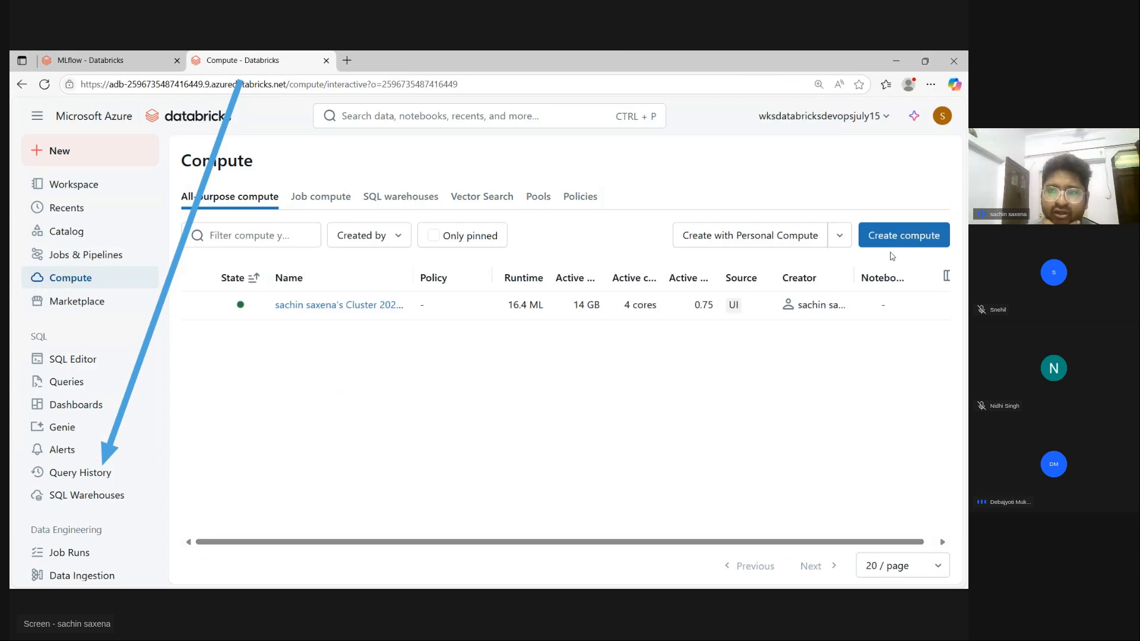
click(898, 236)
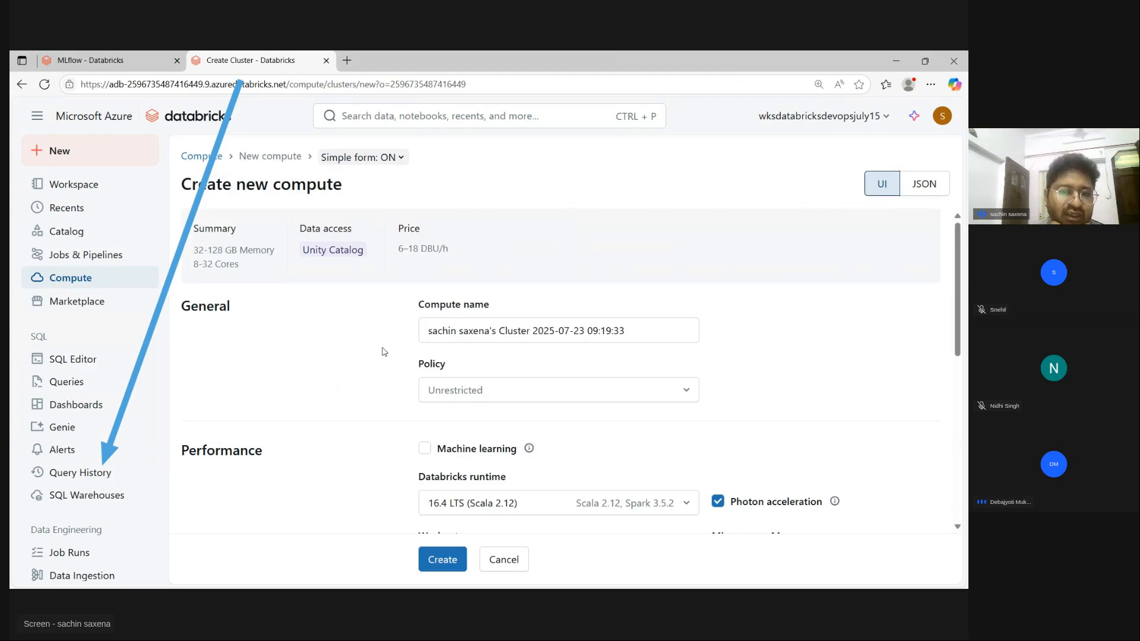
Examine the policy, machine learning option and available Databricks runtime versions in the new compute form
scroll(511, 338, down, 1)
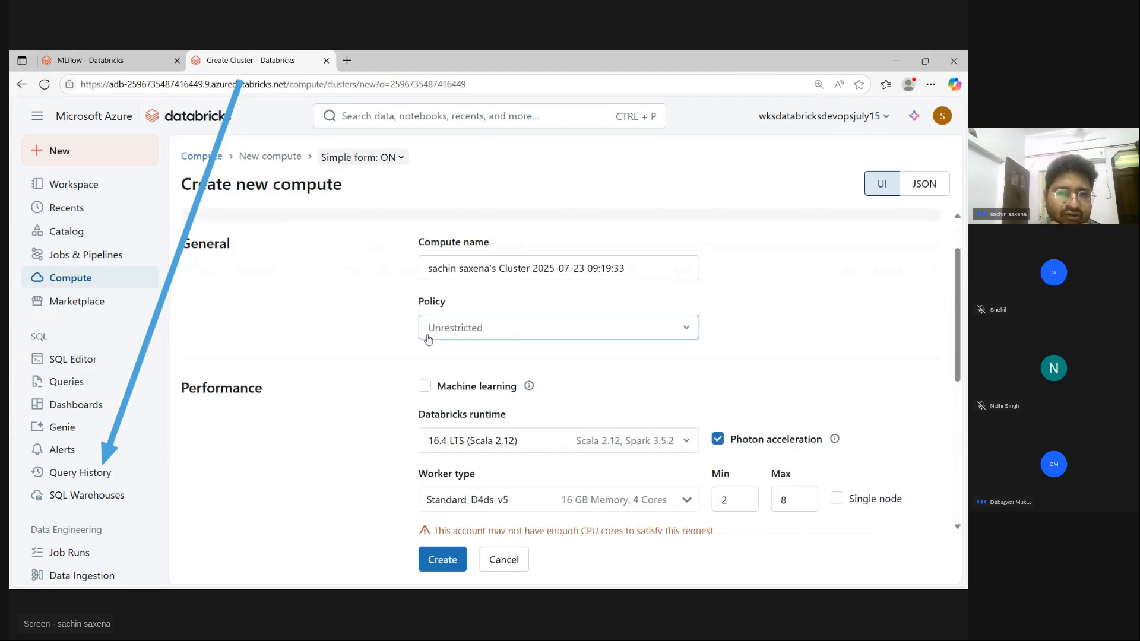
click(515, 341)
click(516, 336)
scroll(375, 393, down, 1)
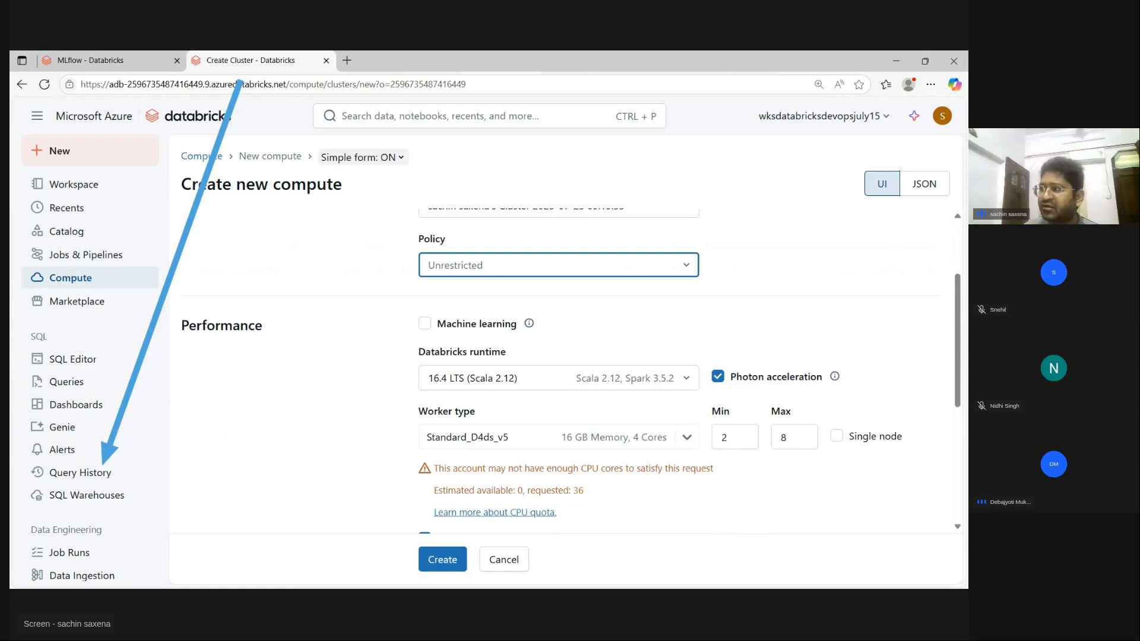
mouse_move(376, 295)
mouse_down()
mouse_move(502, 344)
mouse_move(575, 349)
mouse_up()
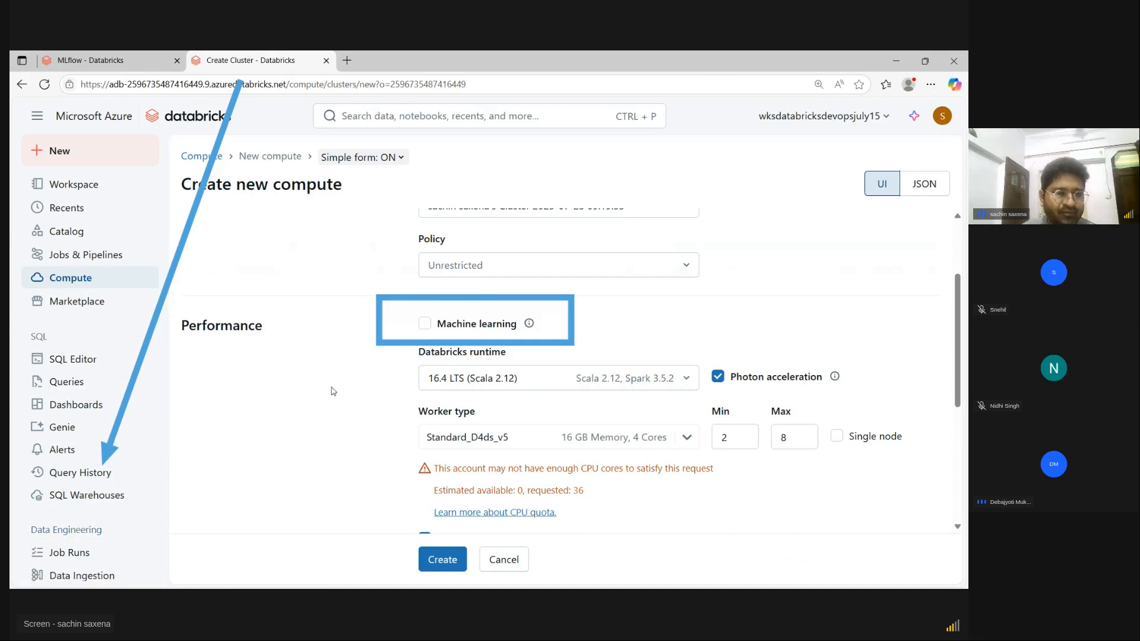
click(678, 381)
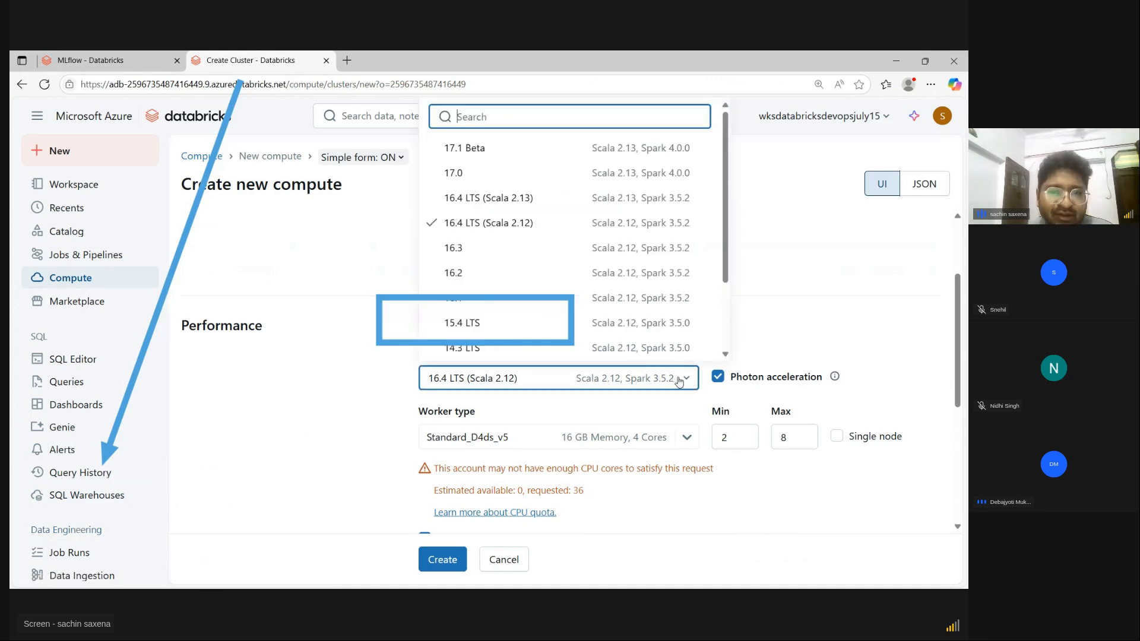
scroll(473, 324, down, 2)
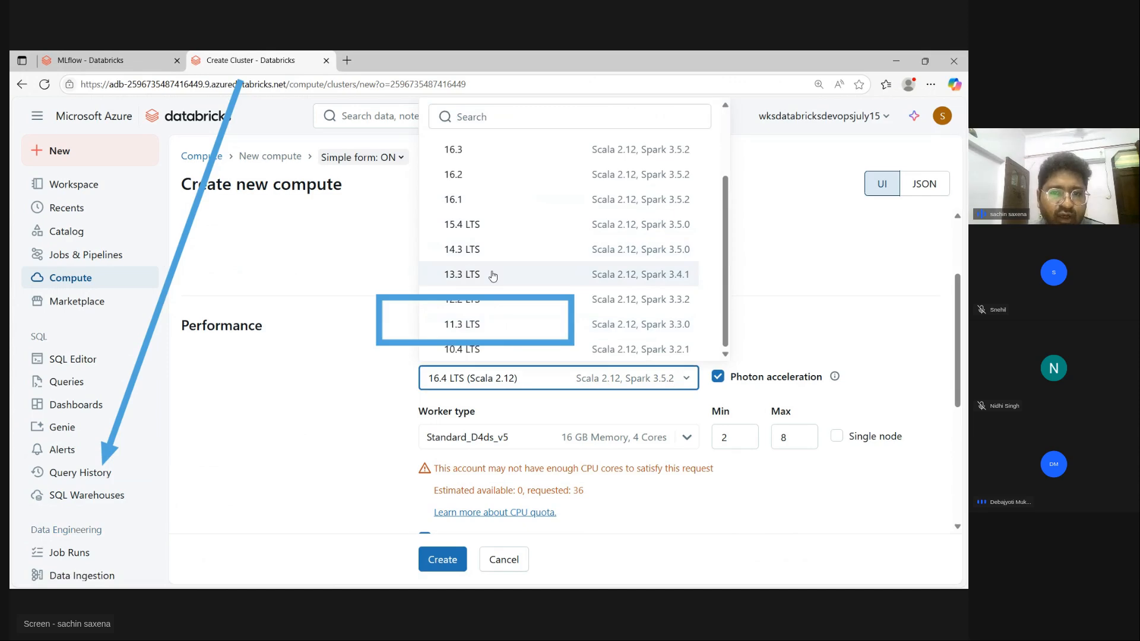
click(361, 411)
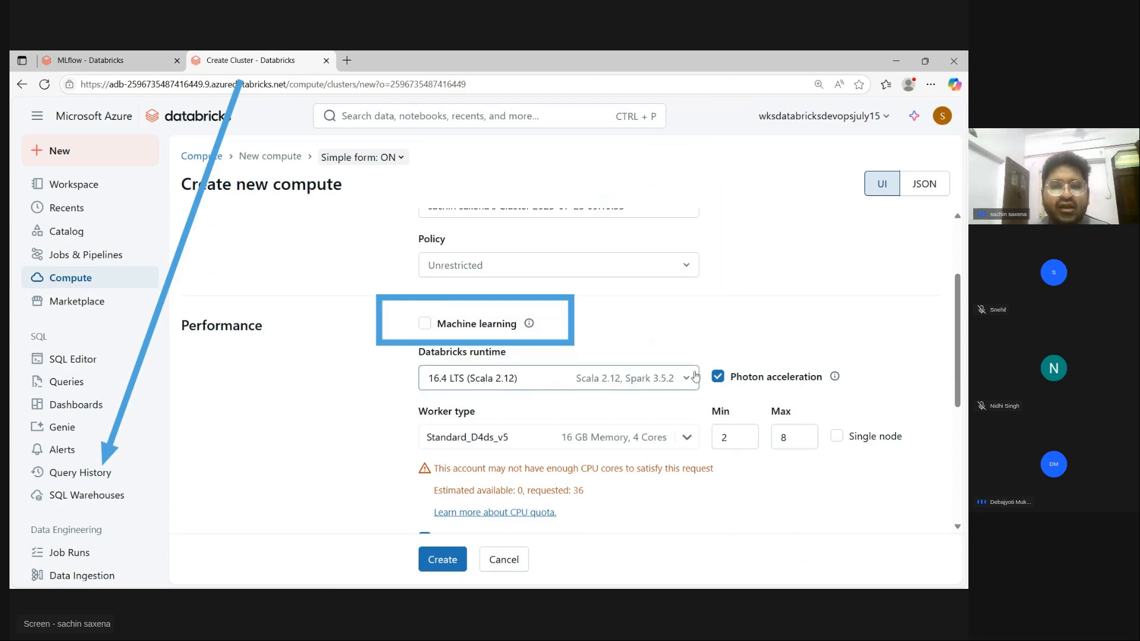
Make the compute single node and set its node type to Standard_DS3_v2
scroll(390, 397, down, 1)
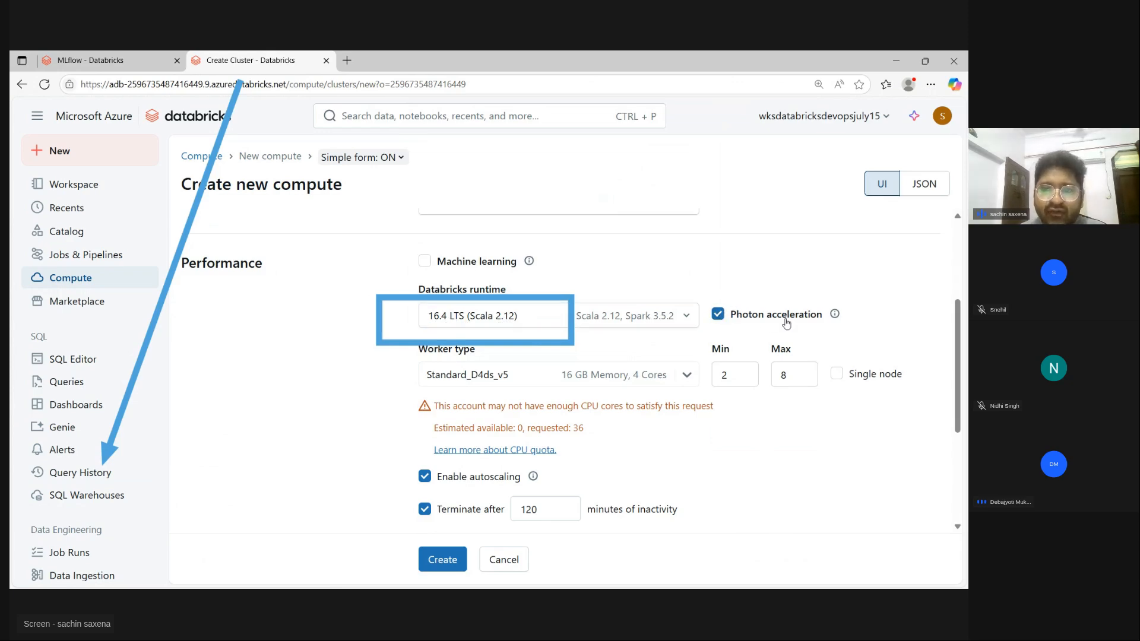
click(836, 373)
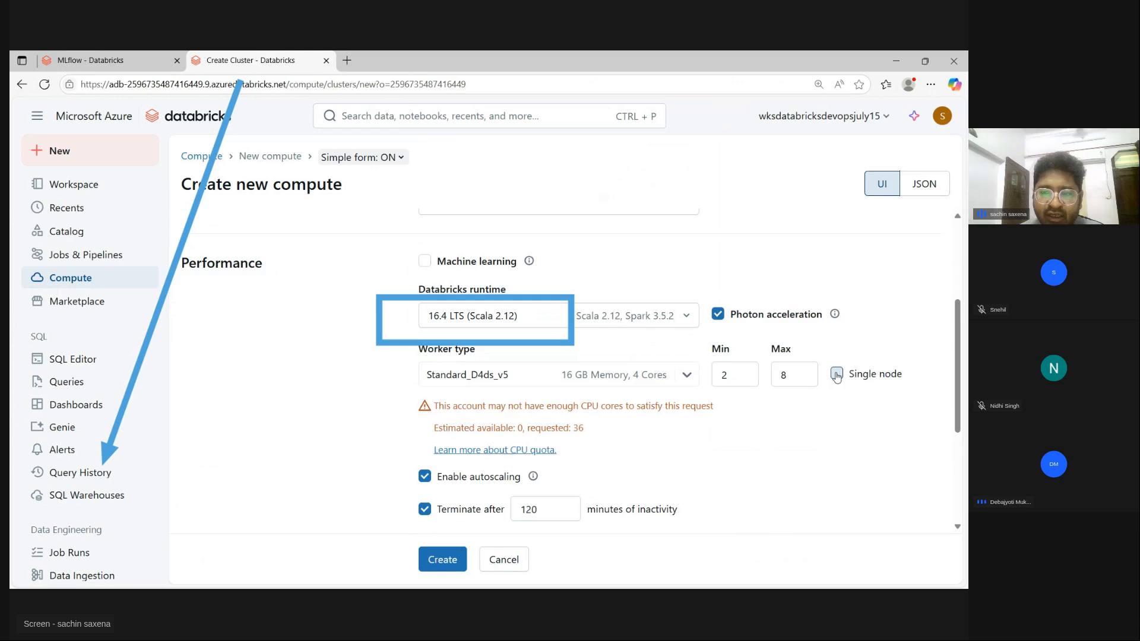
scroll(460, 359, down, 2)
scroll(460, 359, up, 2)
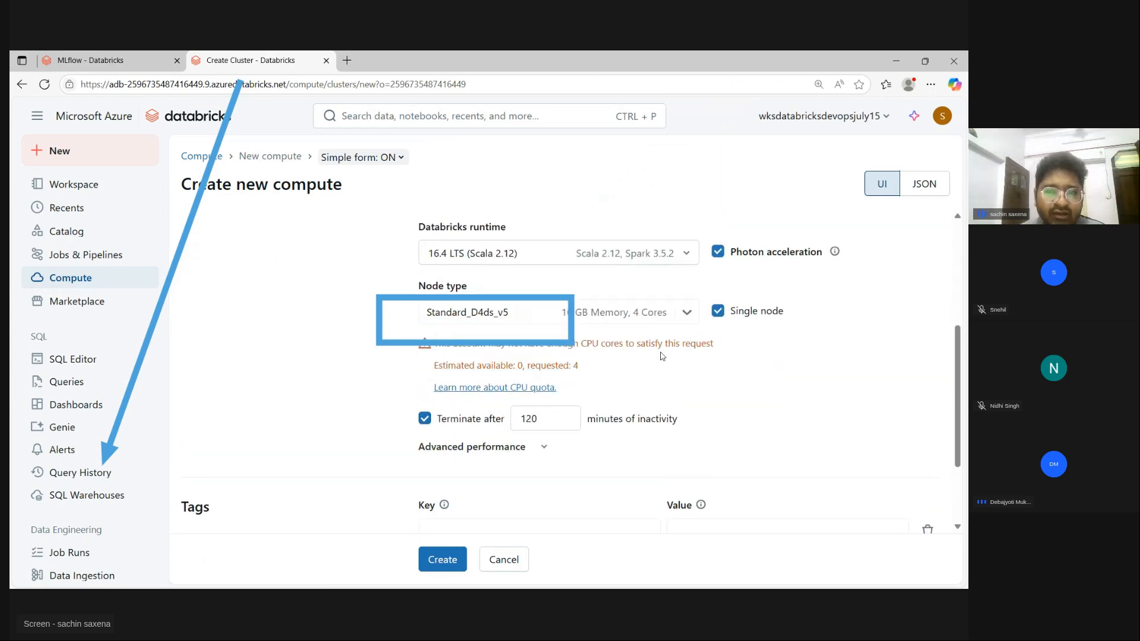
click(474, 312)
scroll(481, 430, down, 1)
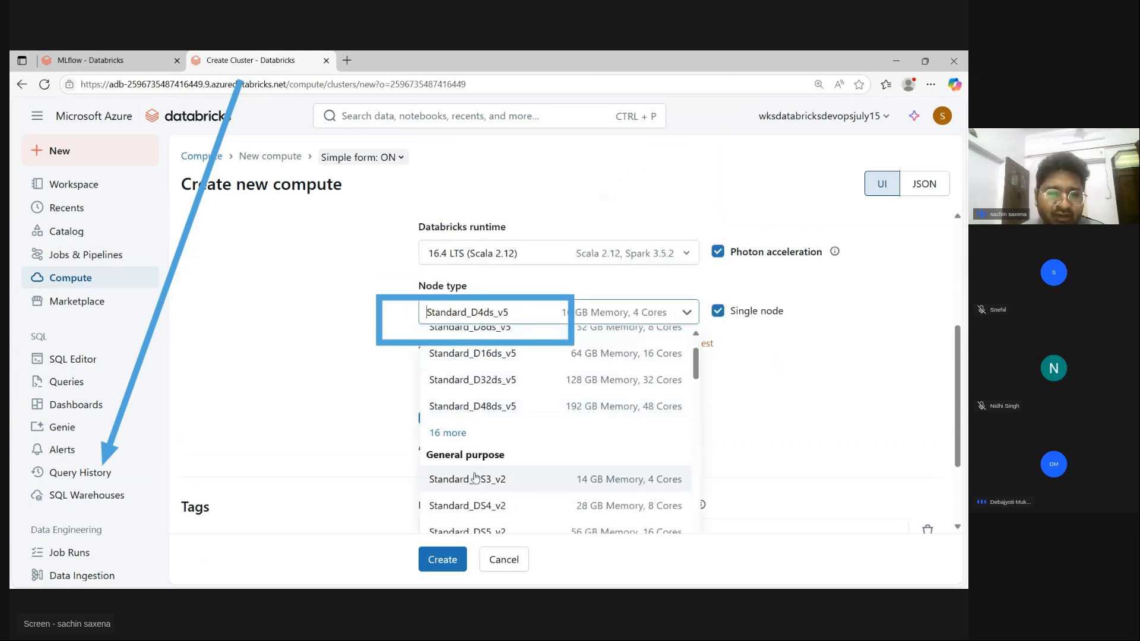
click(473, 481)
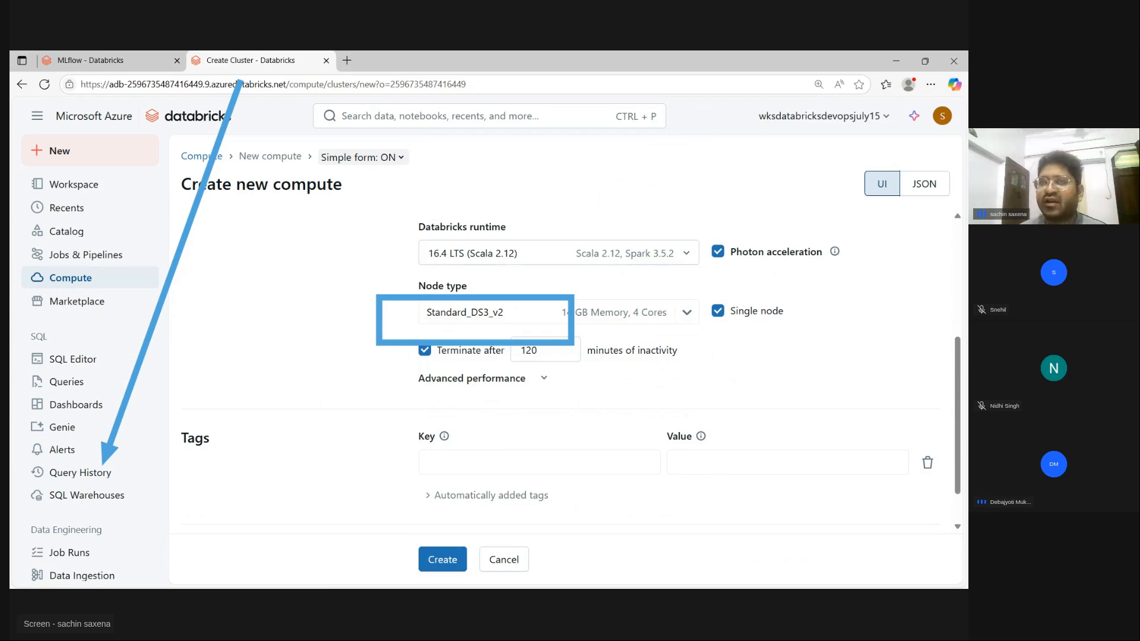
Check the LTS and non-LTS Databricks runtime versions on offer and the Photon acceleration option
click(537, 256)
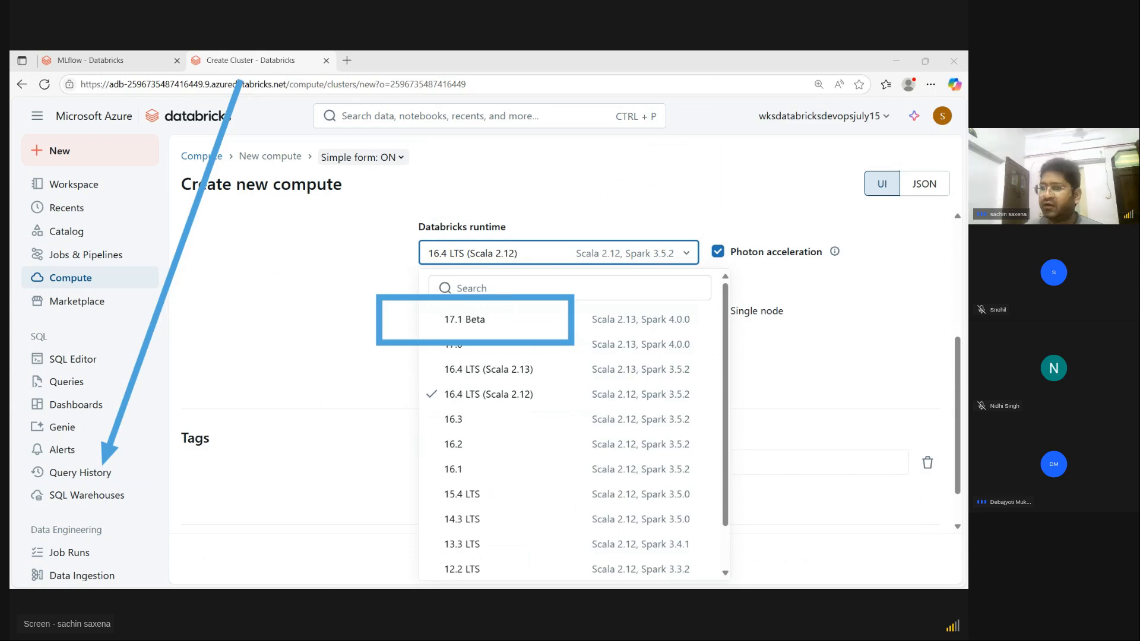
click(811, 288)
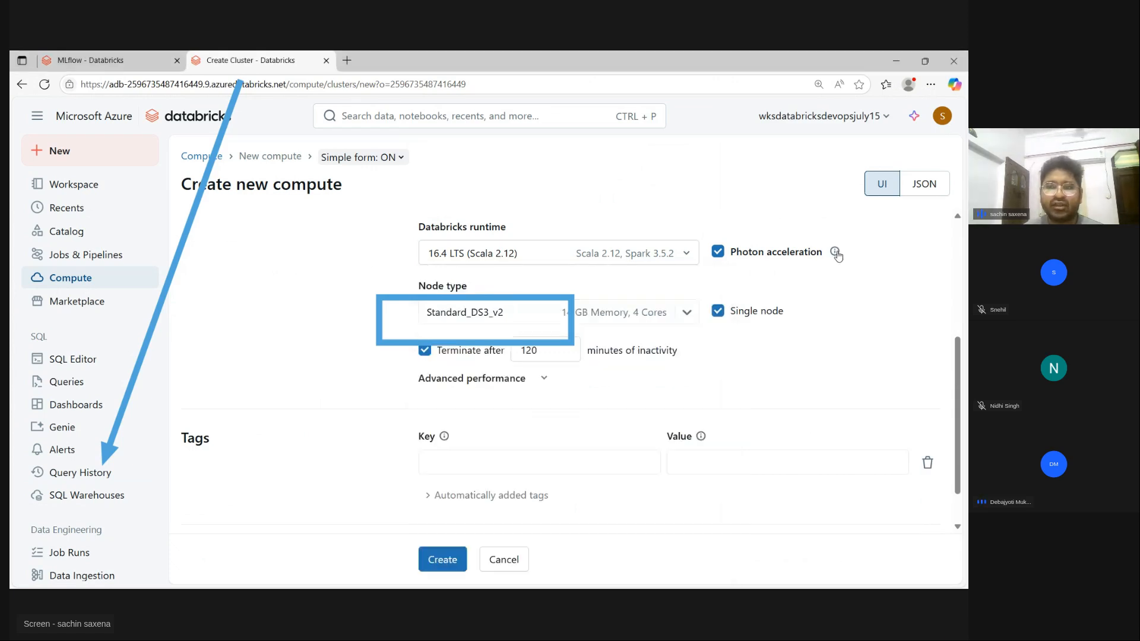
mouse_move(837, 253)
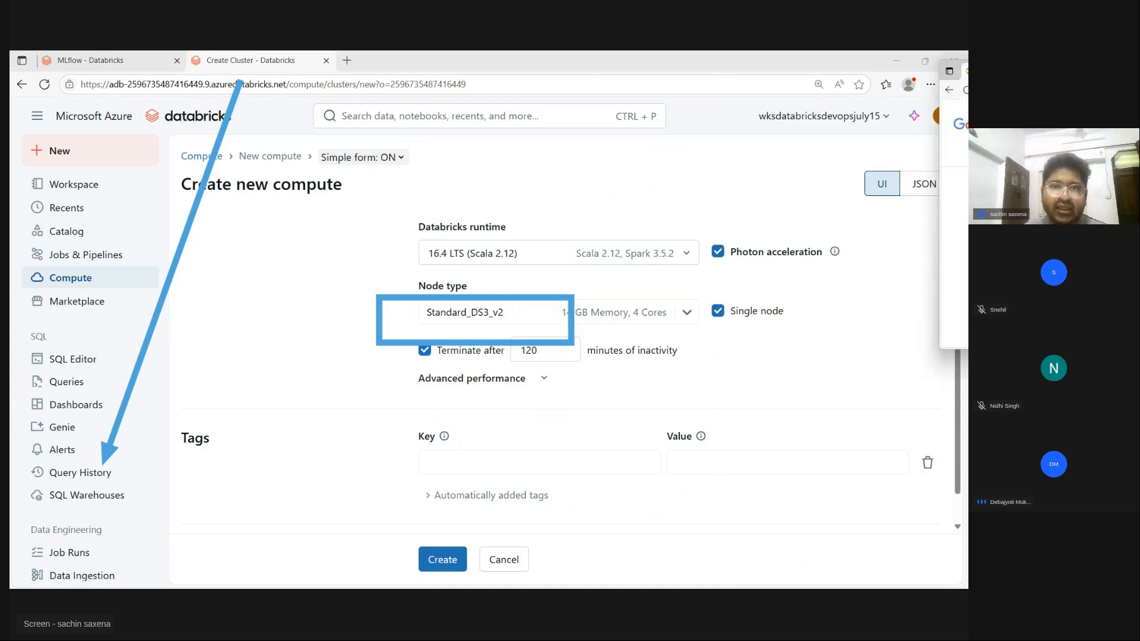
Bring the Google results for "lts in databricks" into this browser window and open the Databricks Runtime release notes result in a new tab
drag(967, 59, 404, 60)
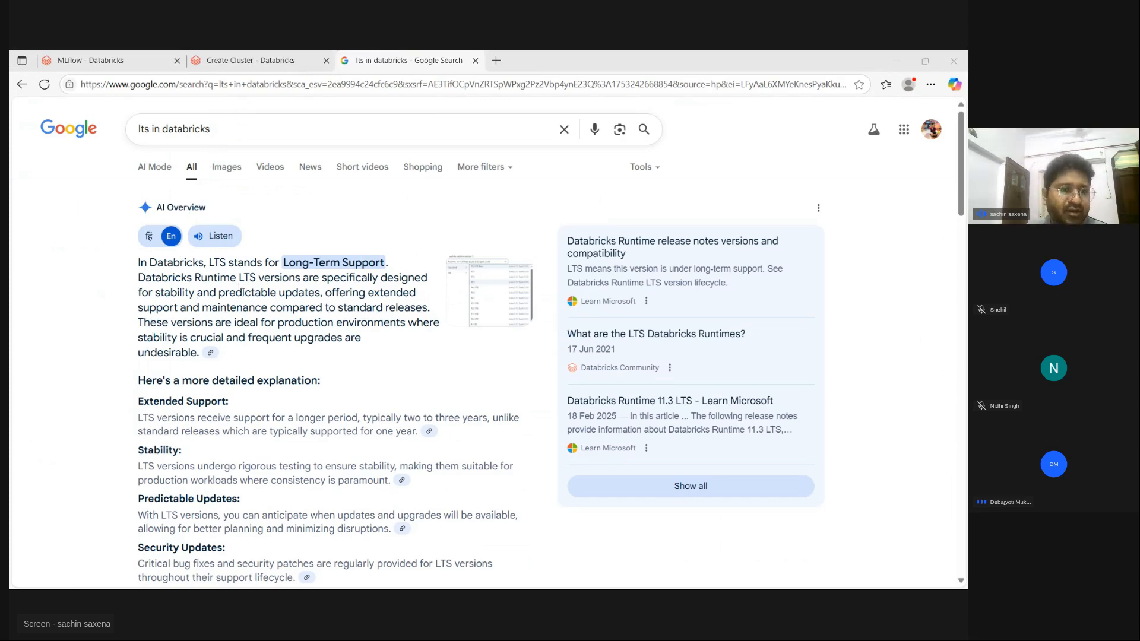
drag(262, 279, 389, 292)
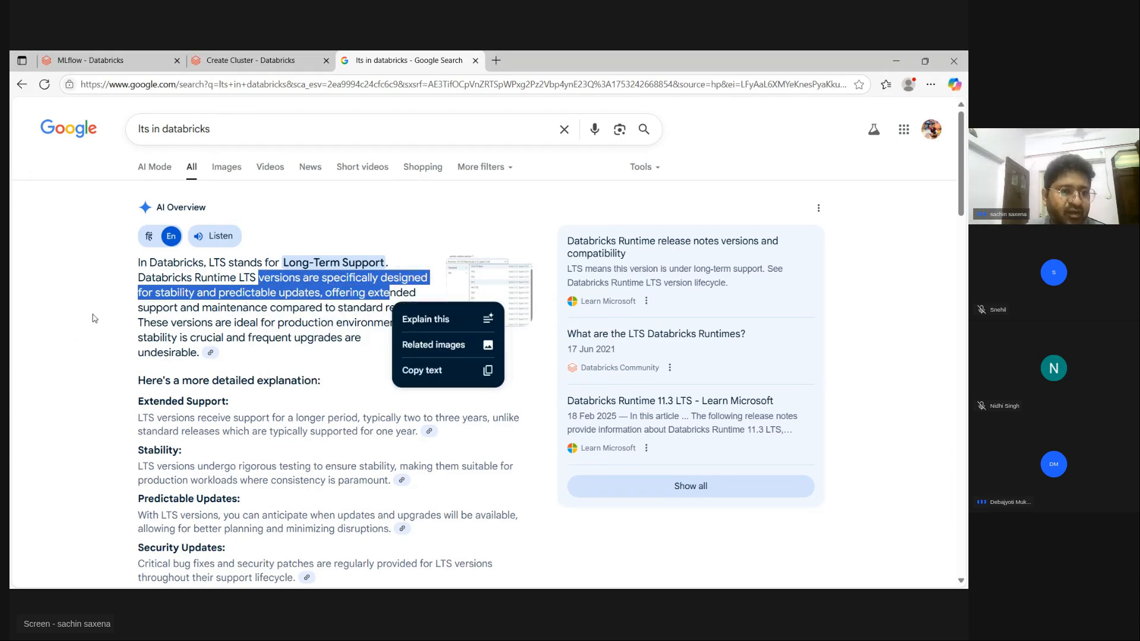
scroll(93, 318, down, 10)
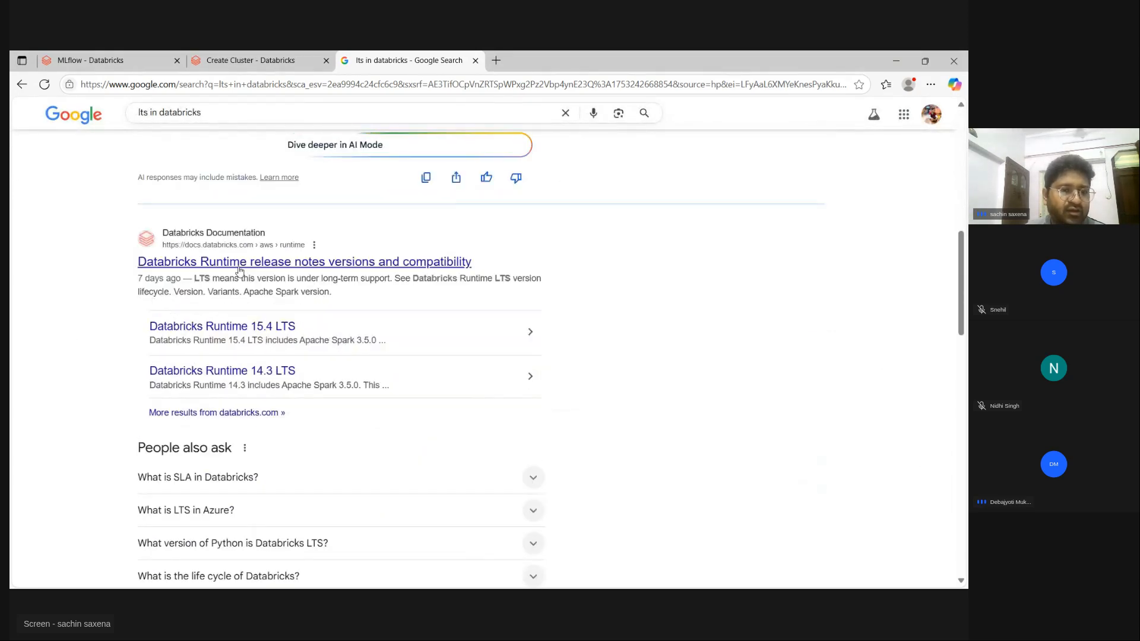
right_click(240, 270)
click(294, 273)
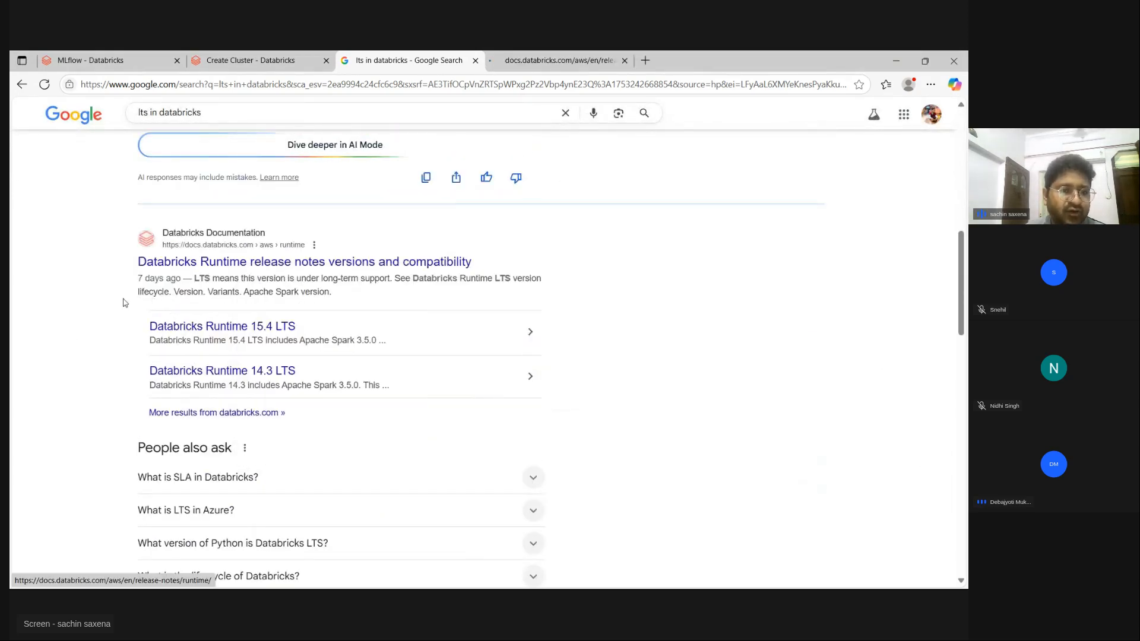
click(575, 59)
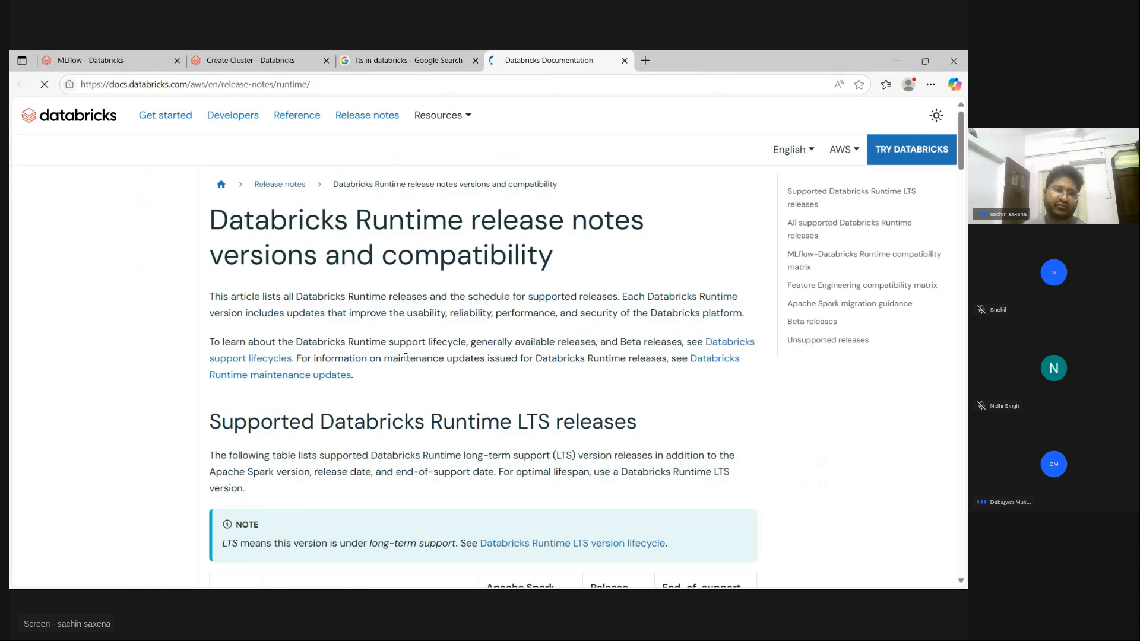
Review the supported Databricks Runtime LTS releases and the table of all supported releases, including their end-of-support dates
scroll(406, 356, down, 5)
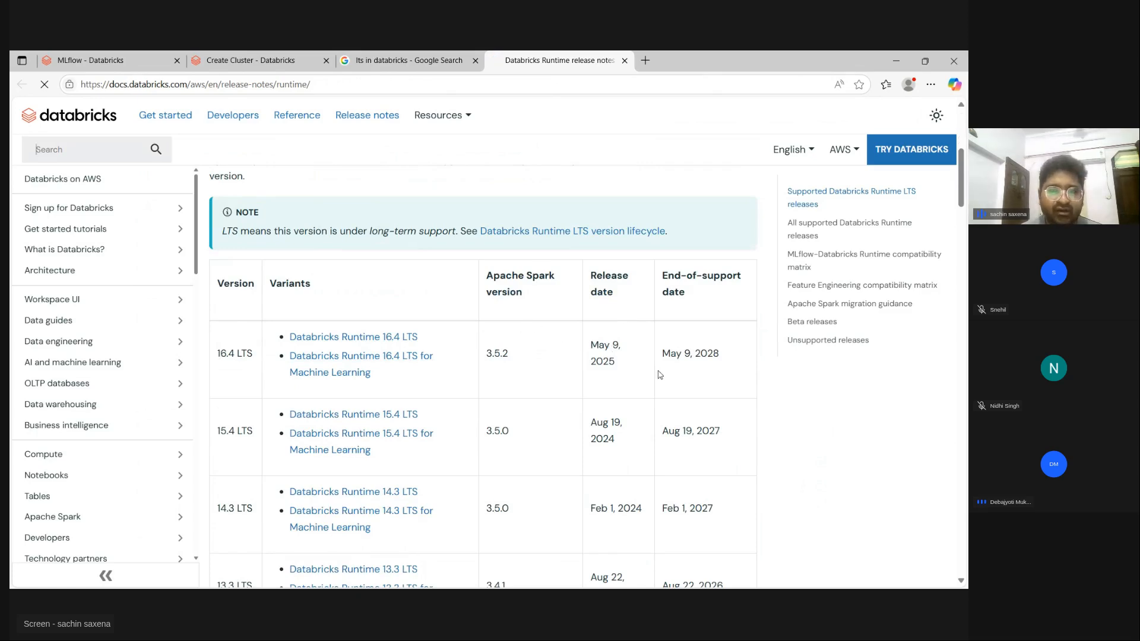
scroll(550, 375, down, 8)
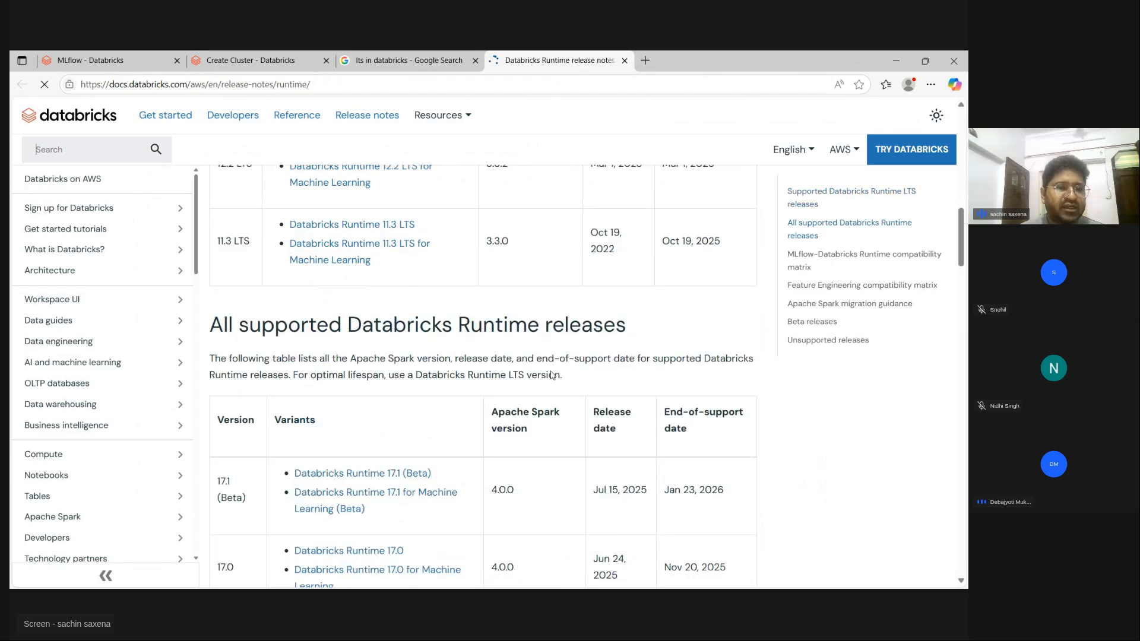
scroll(551, 376, down, 2)
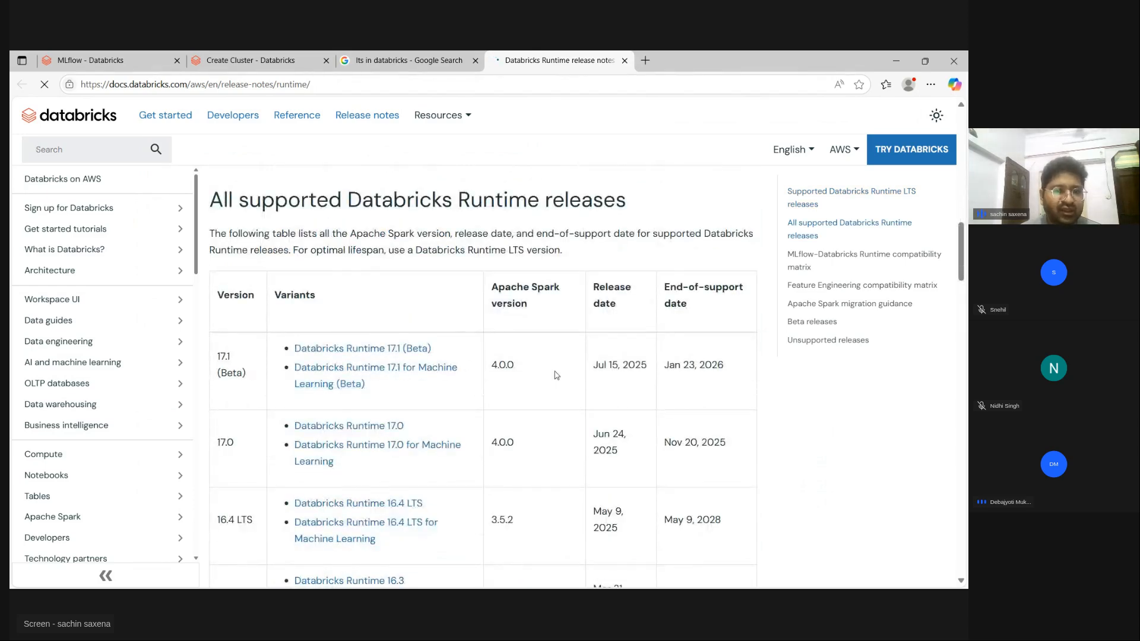
scroll(555, 374, down, 14)
scroll(521, 350, down, 2)
scroll(517, 351, up, 1)
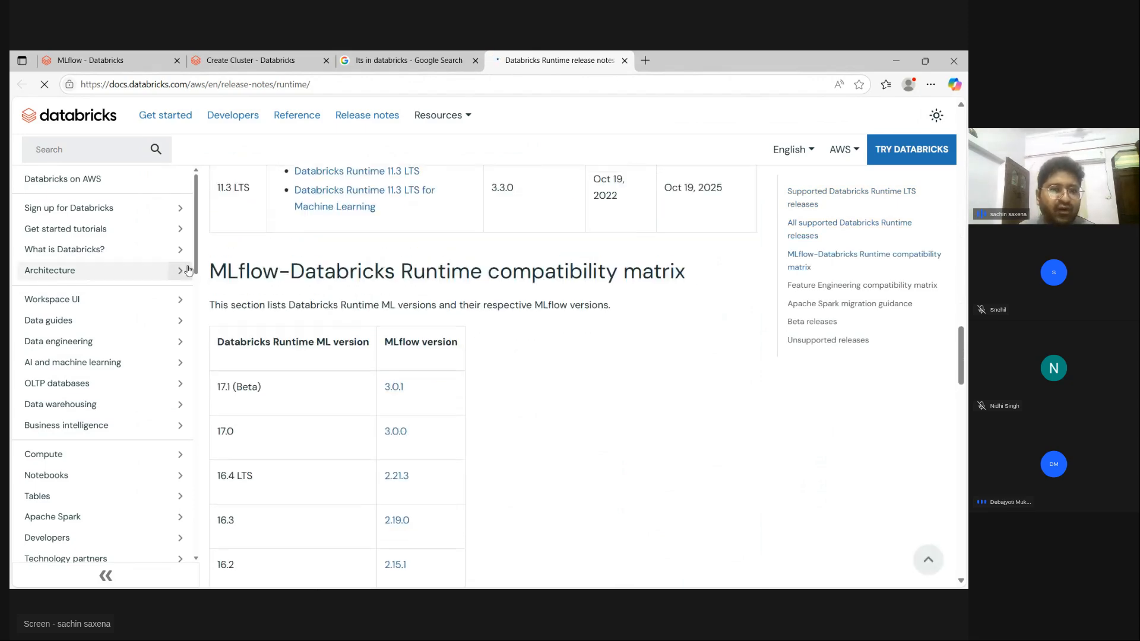
Review the MLflow and Feature Engineering compatibility matrices and the Beta releases, and return to the new compute form
drag(211, 272, 690, 272)
click(346, 299)
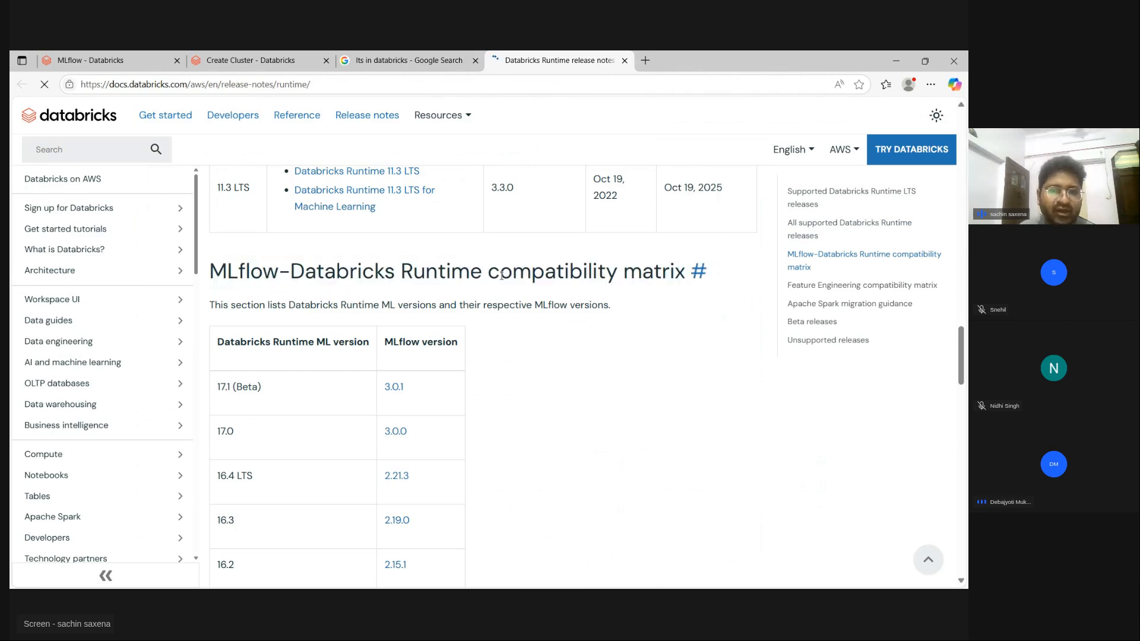
scroll(433, 338, down, 3)
scroll(326, 401, down, 4)
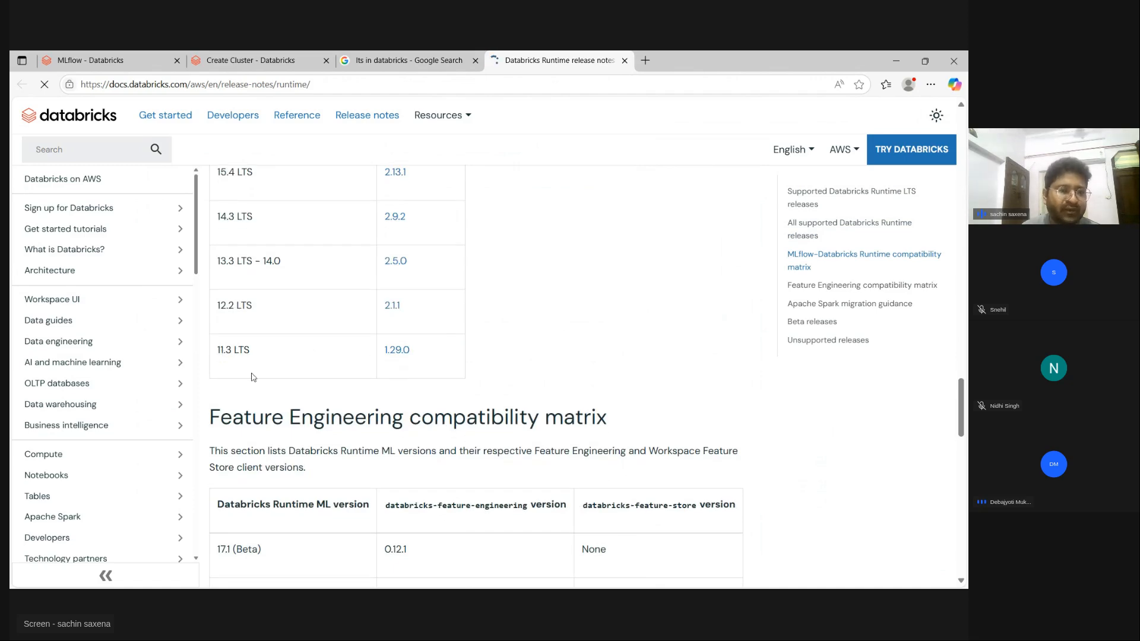
scroll(325, 360, up, 6)
scroll(393, 384, down, 20)
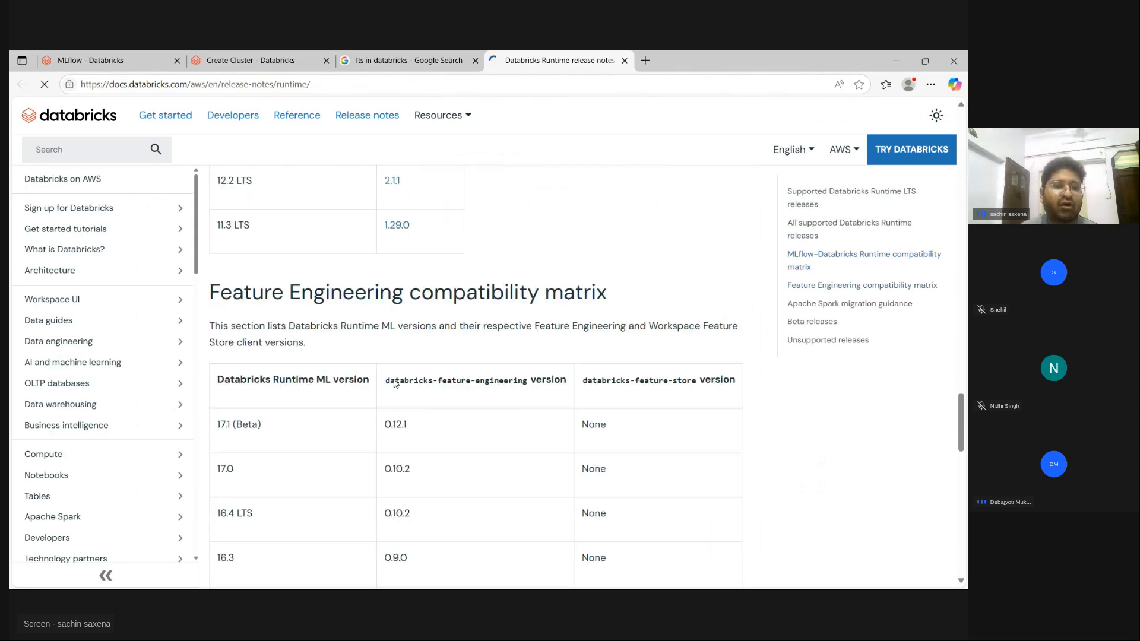
scroll(394, 383, down, 6)
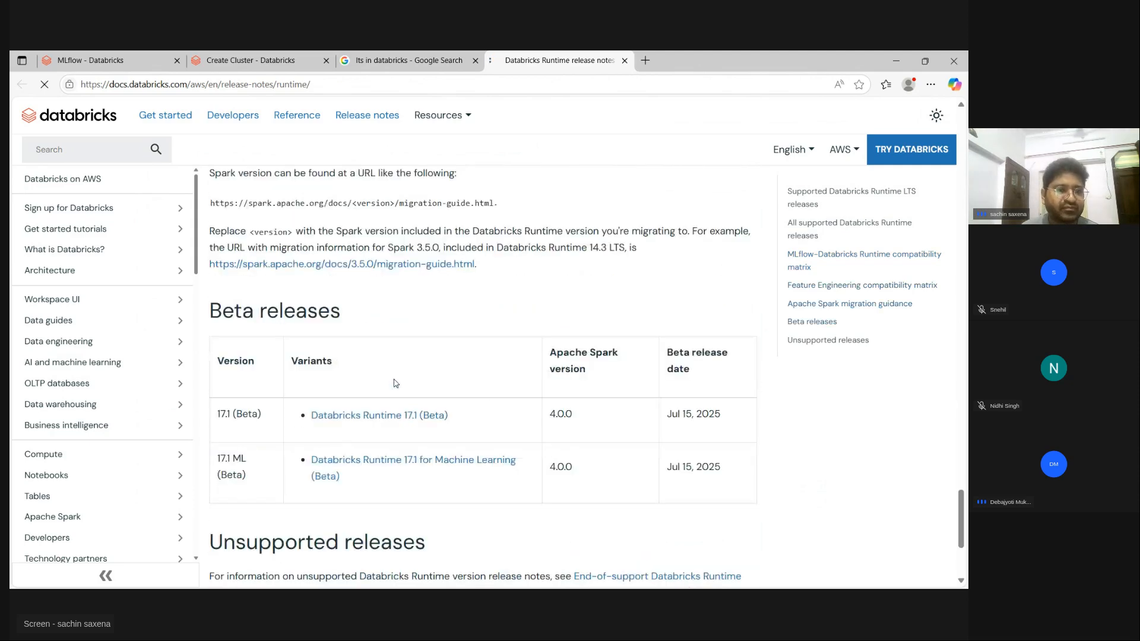
click(219, 62)
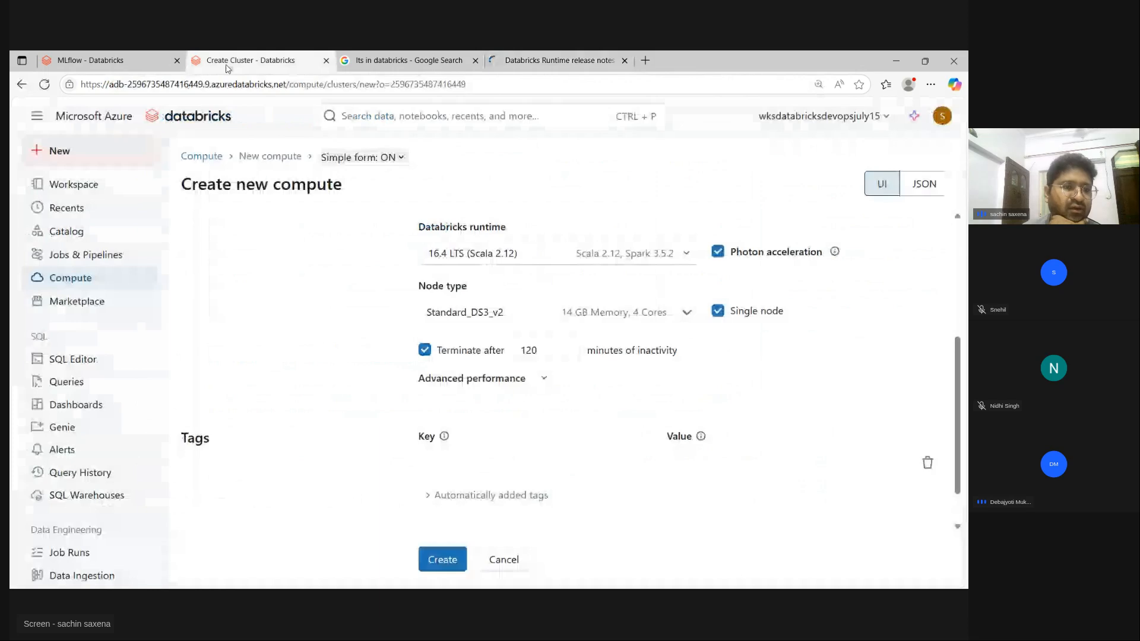
Compare the runtime versions offered for the cluster with the older LTS rows of the release notes' Feature Engineering compatibility matrix
click(653, 253)
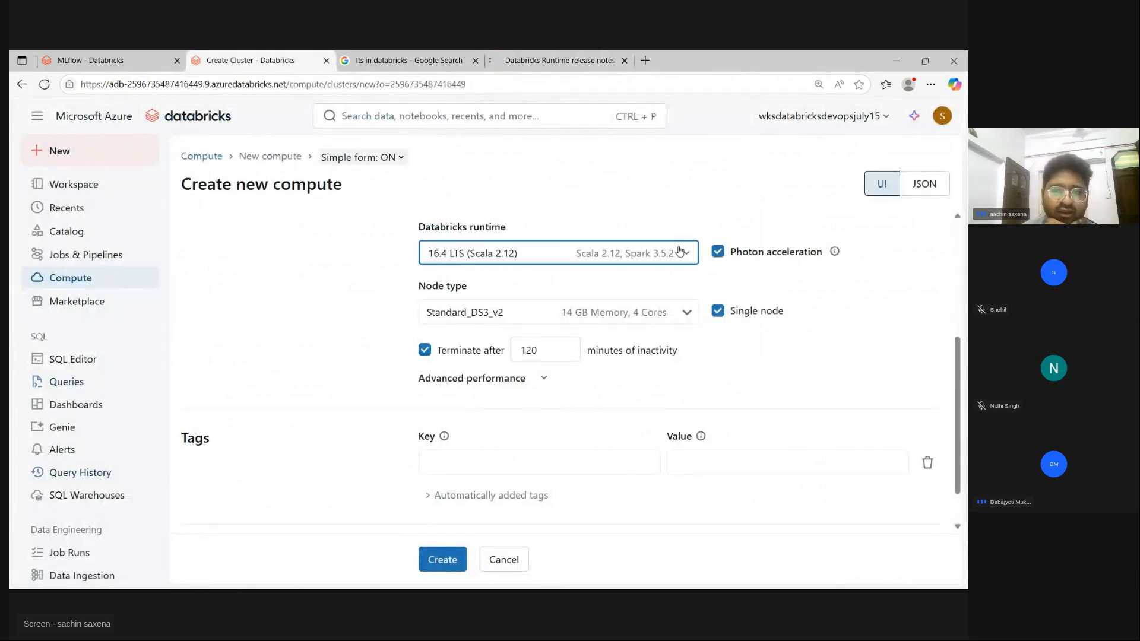
scroll(552, 400, down, 2)
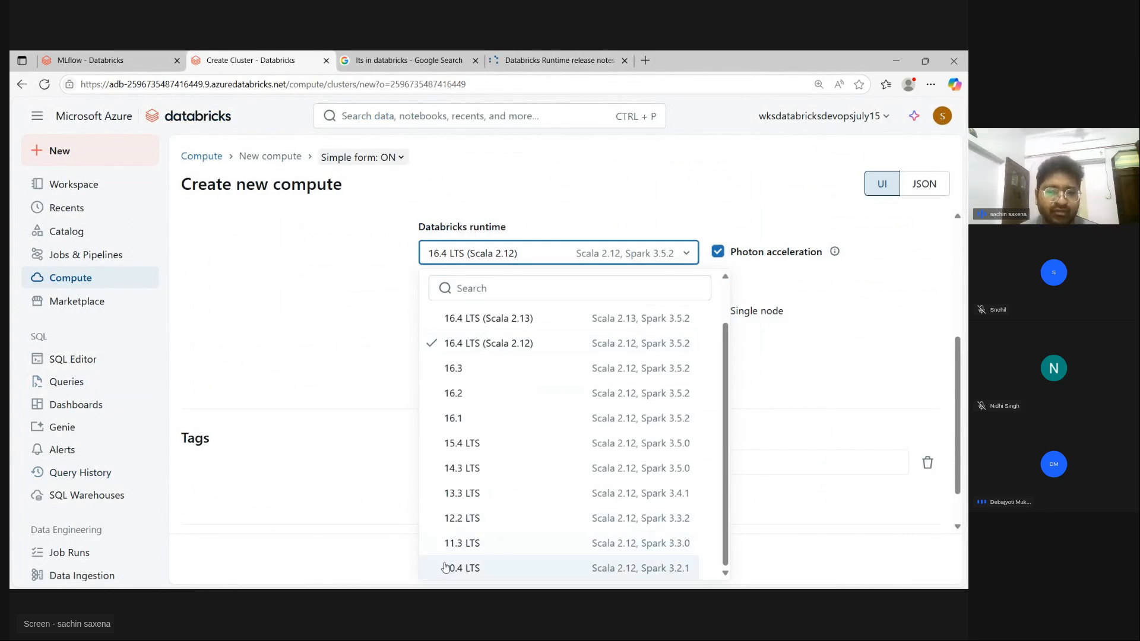
click(580, 60)
scroll(277, 353, up, 8)
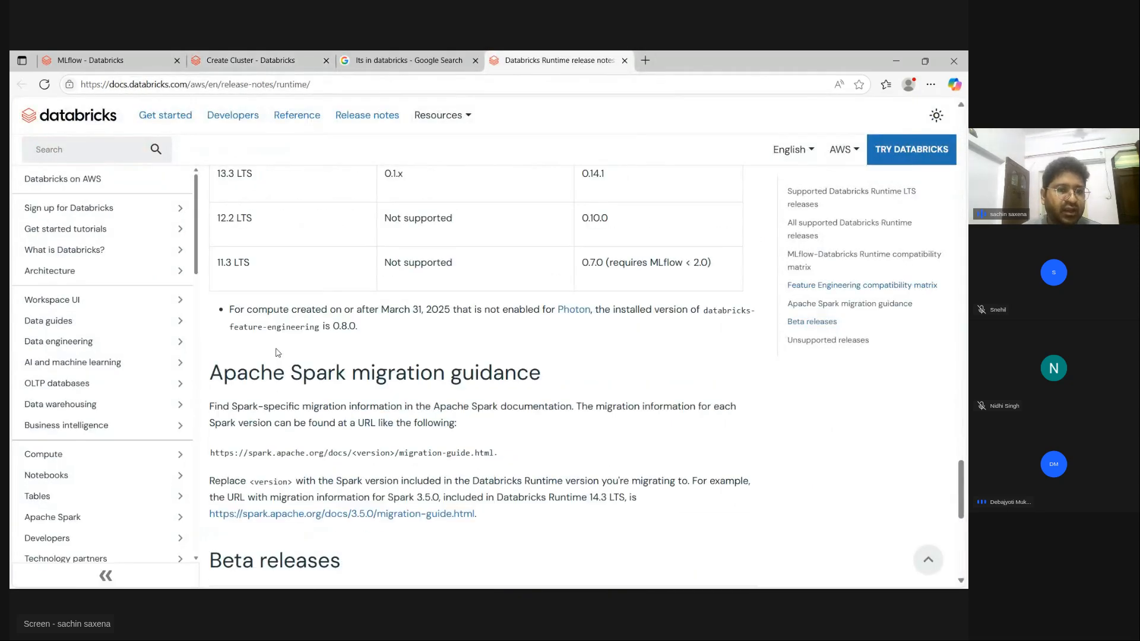
scroll(277, 353, up, 2)
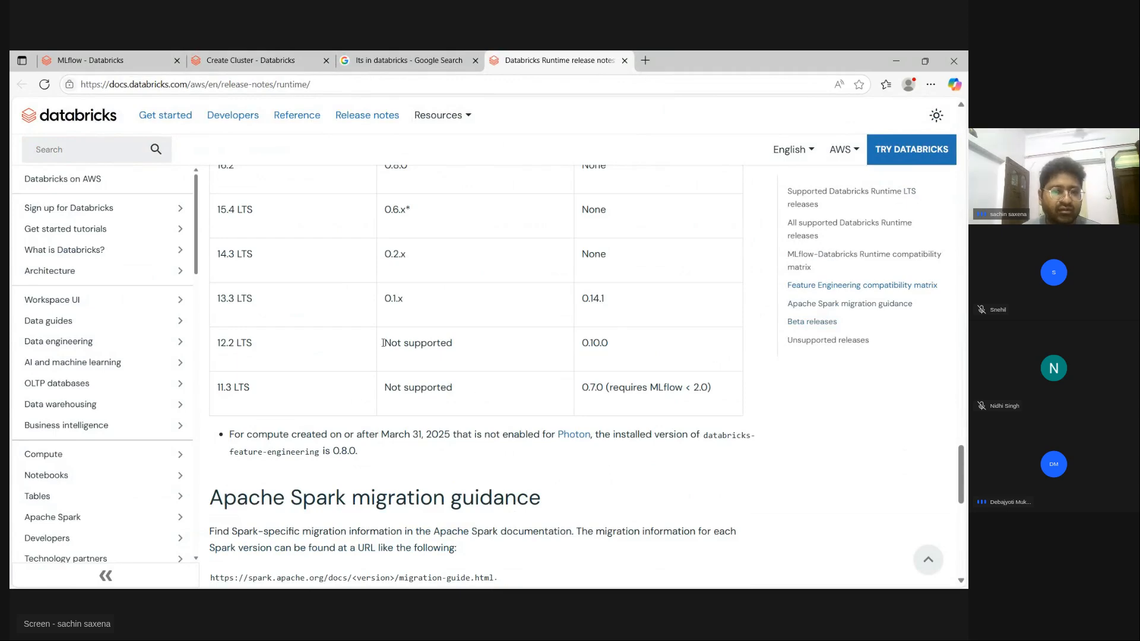
drag(384, 345, 457, 346)
click(412, 402)
drag(384, 388, 427, 388)
scroll(391, 414, up, 5)
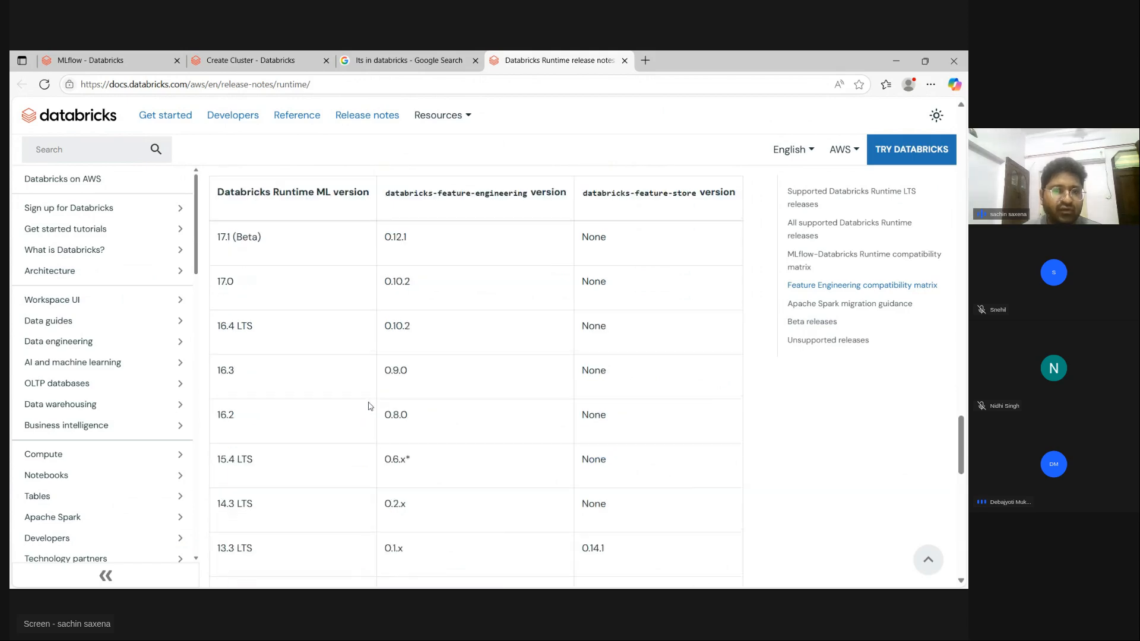
Examine the Runtime ML and feature-engineering version columns of the Feature Engineering matrix and the Beta releases table
drag(387, 254, 568, 257)
click(468, 366)
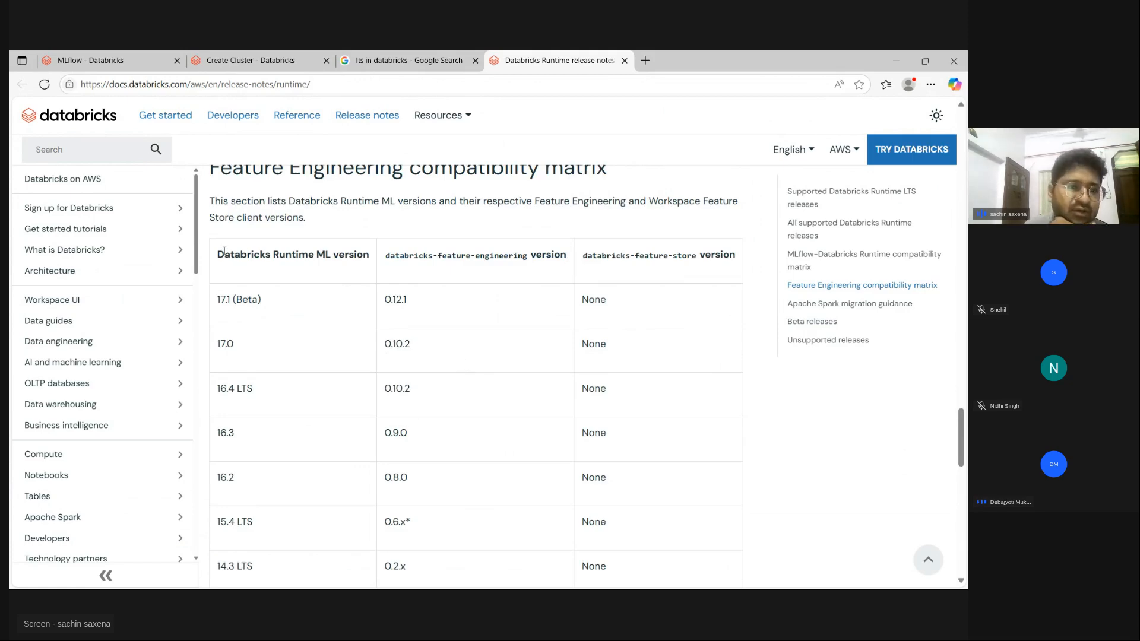
drag(218, 253, 371, 262)
click(391, 221)
scroll(339, 348, down, 5)
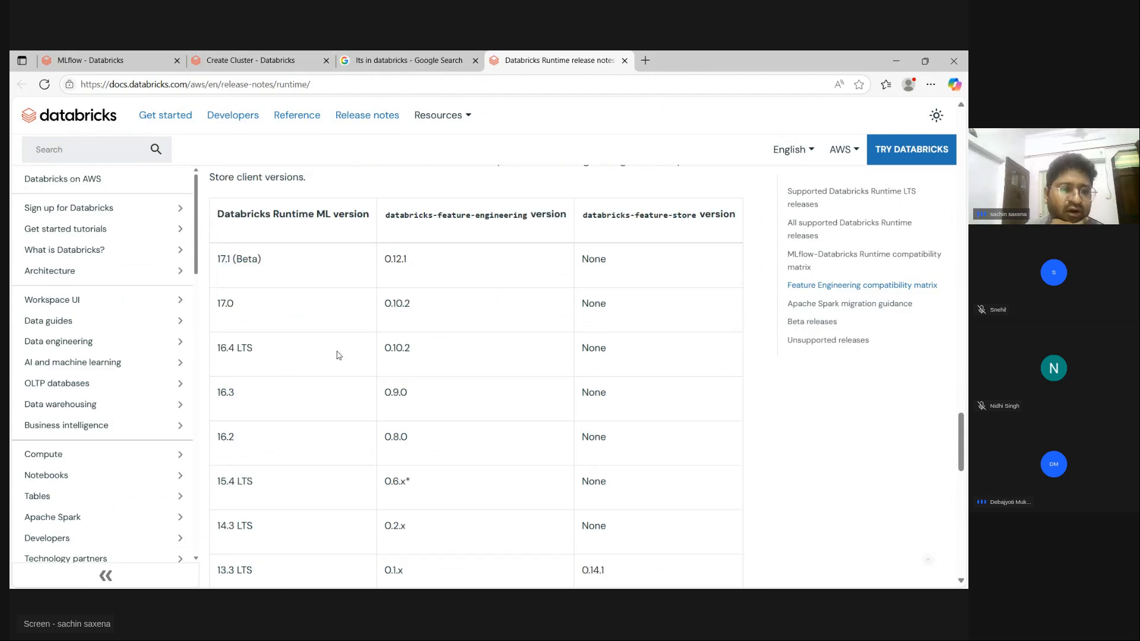
scroll(339, 347, down, 3)
scroll(339, 348, down, 4)
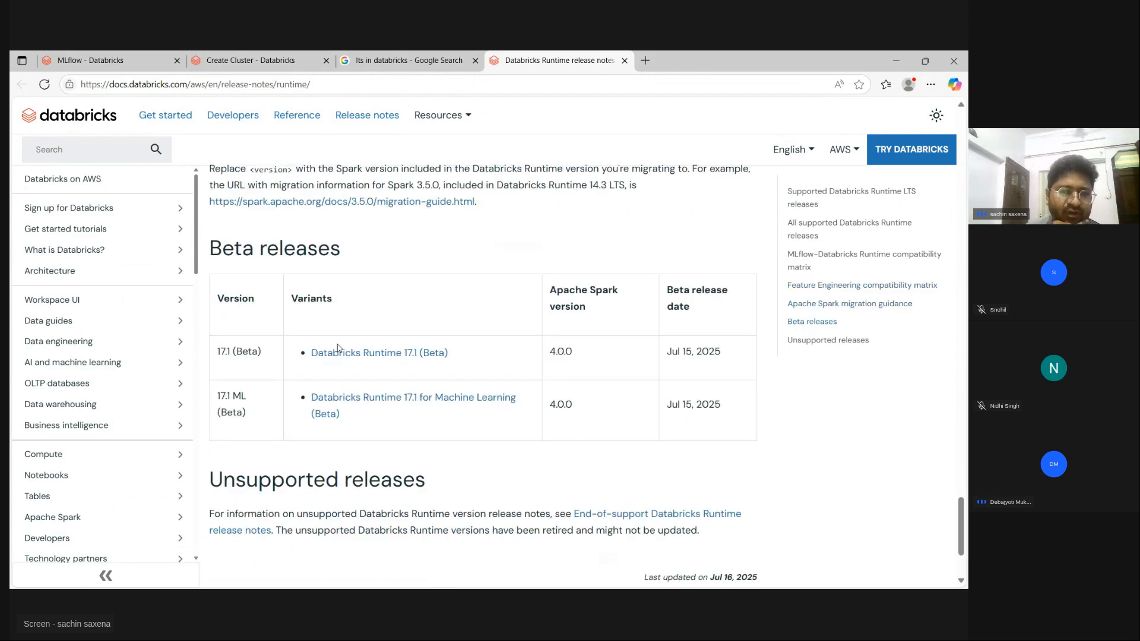
Return to the new compute form and leave it for the compute list, discarding the unsaved changes
click(280, 59)
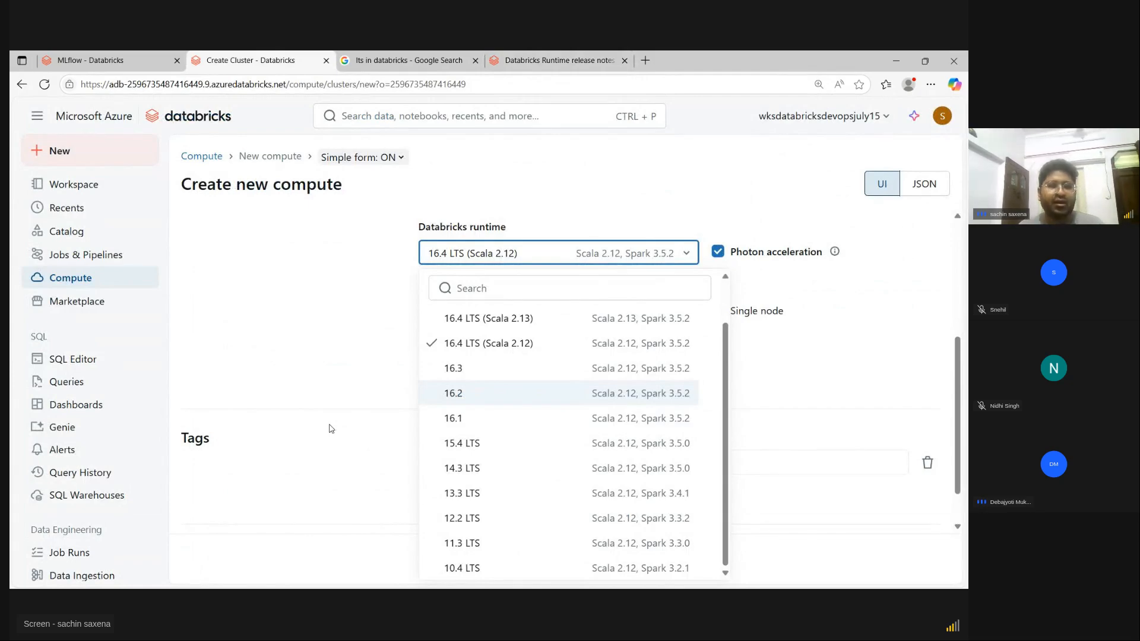
click(290, 331)
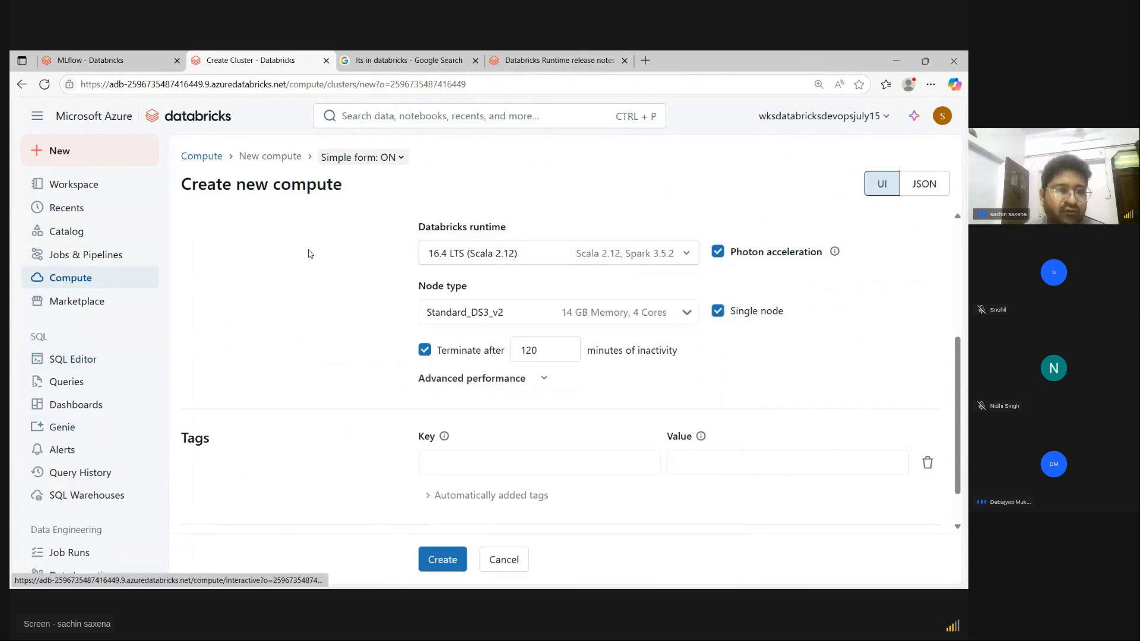
scroll(372, 420, down, 1)
scroll(319, 313, up, 5)
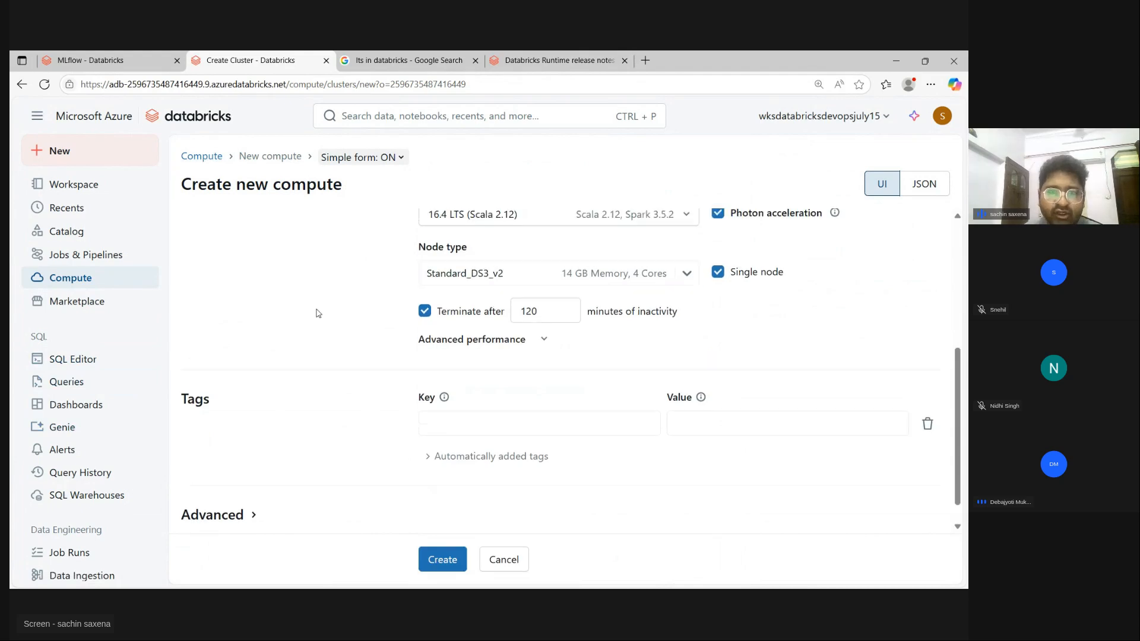
click(200, 157)
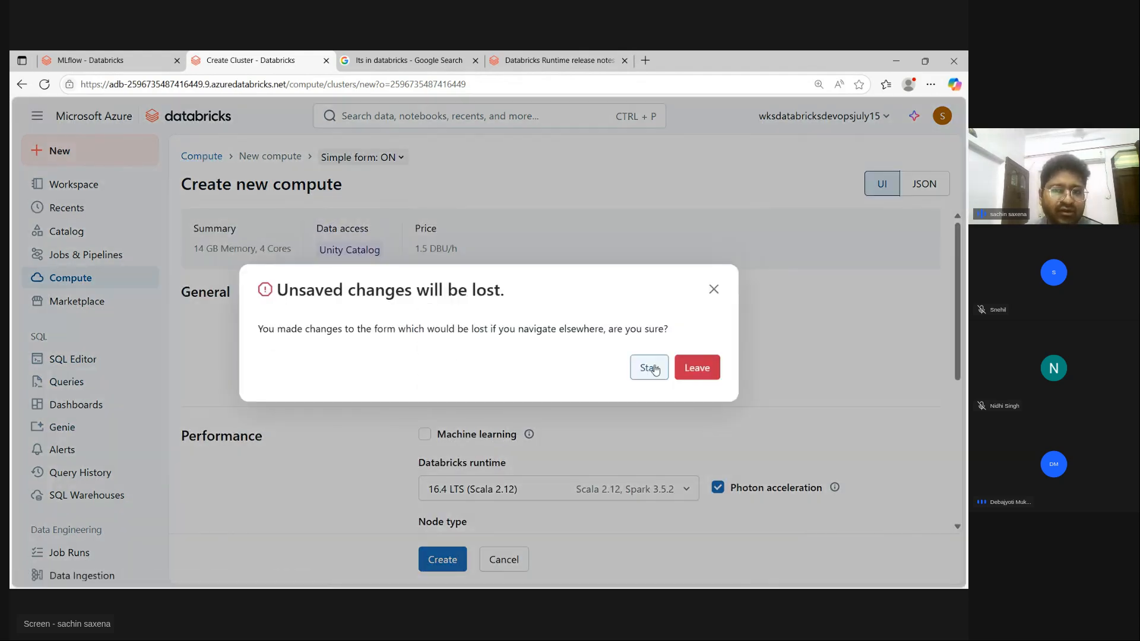
click(702, 368)
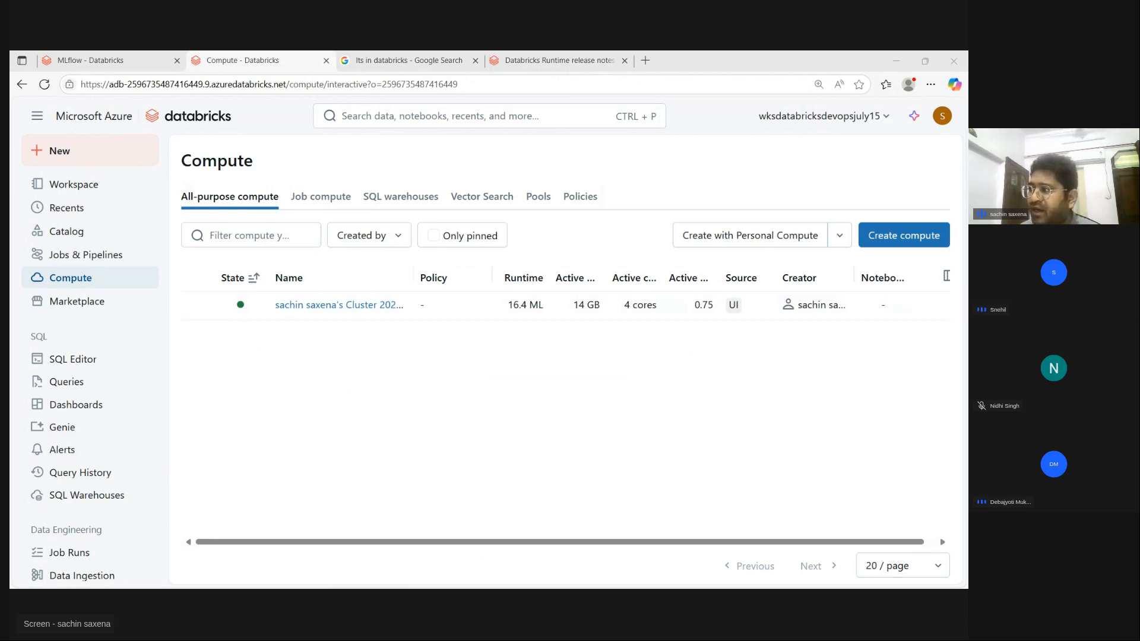
Draw nested rectangles around the existing cluster's Runtime value in the all-purpose compute list
drag(467, 249, 589, 351)
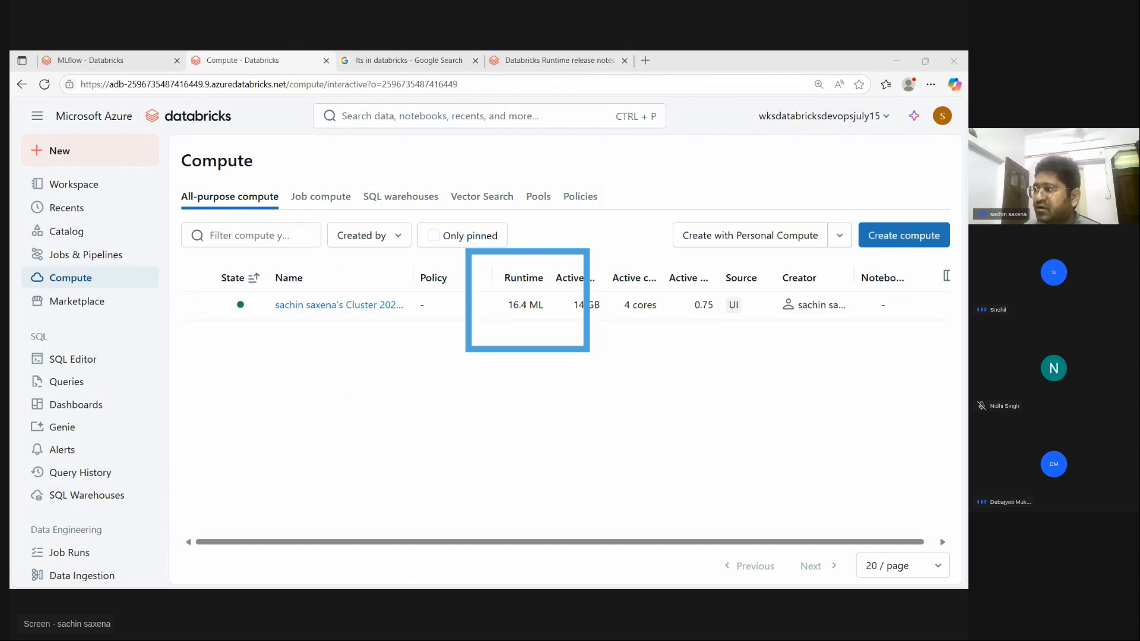
mouse_move(457, 233)
mouse_down()
mouse_move(543, 343)
mouse_move(606, 368)
mouse_up()
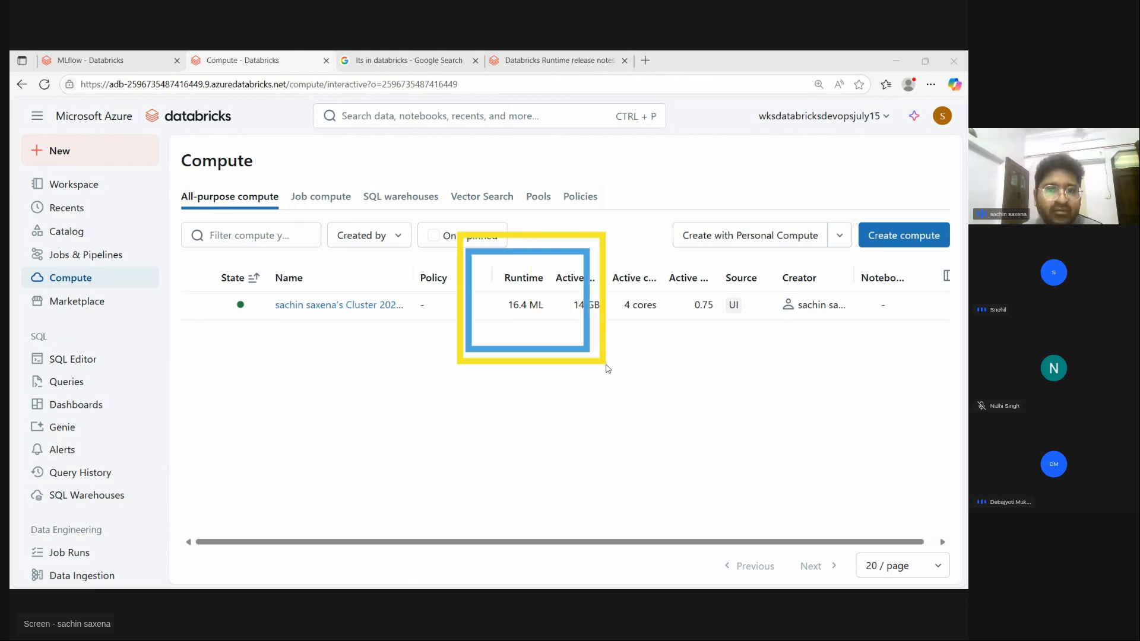
drag(496, 267, 557, 333)
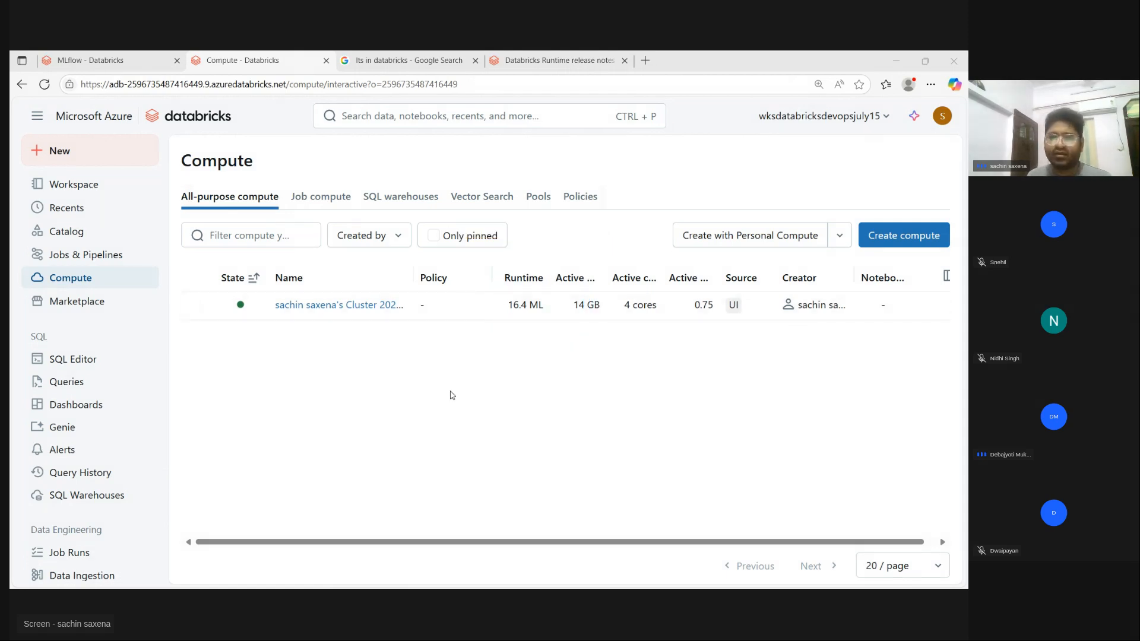
Open the AI/ML Experiments page
scroll(84, 457, down, 2)
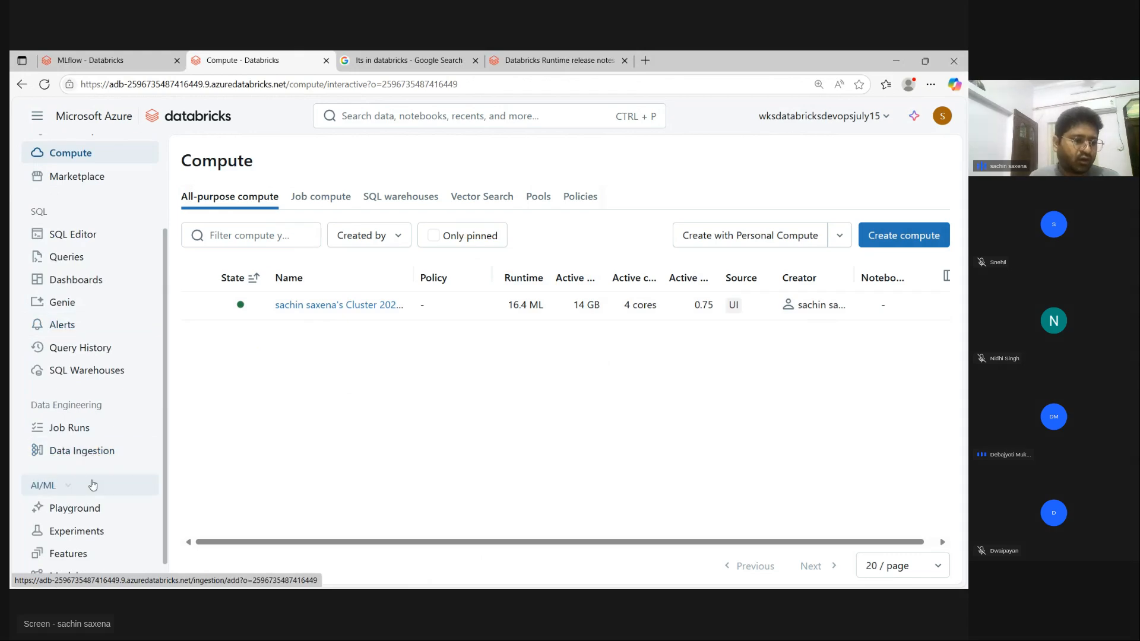
scroll(89, 472, down, 1)
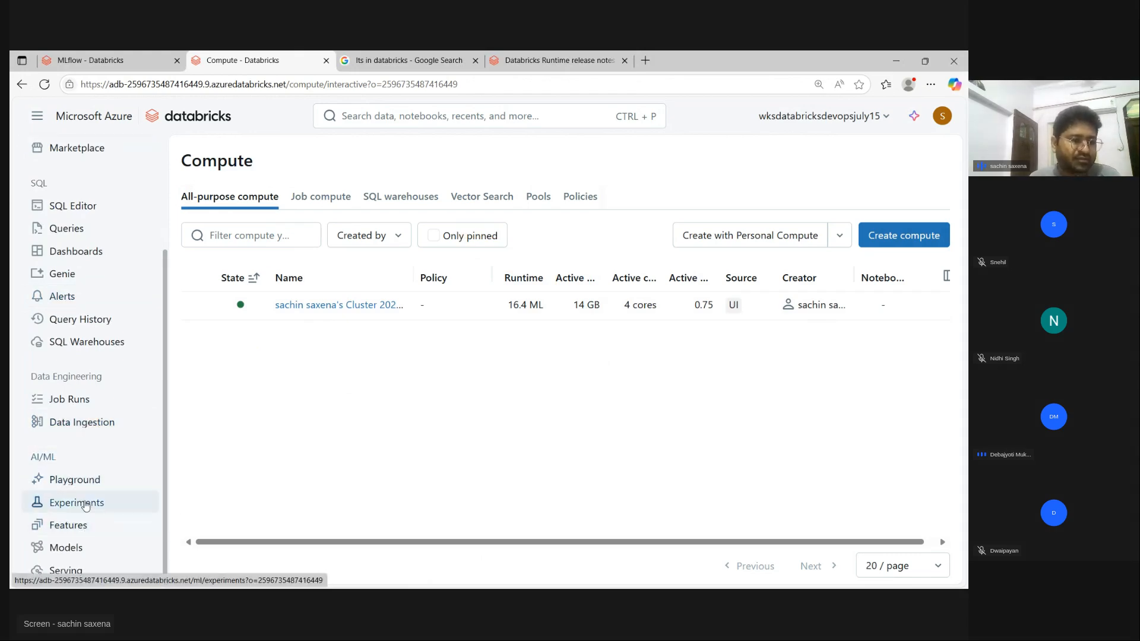
click(86, 505)
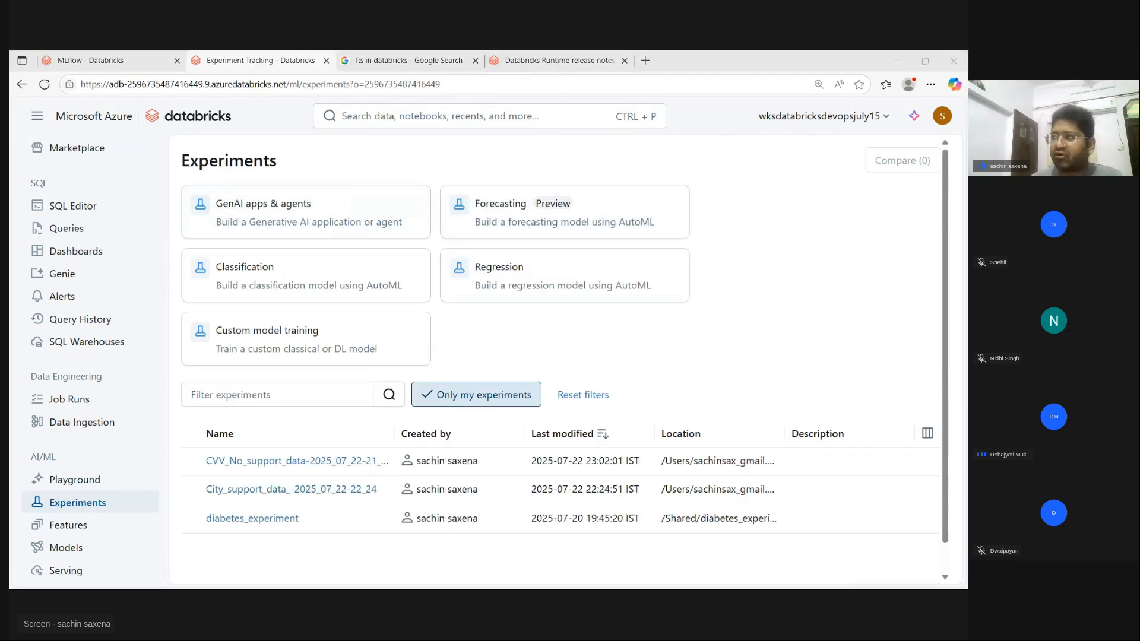
Outline the Classification and Regression options and their AutoML descriptions with rectangles on the Experiments page
drag(180, 248, 438, 312)
drag(350, 279, 410, 299)
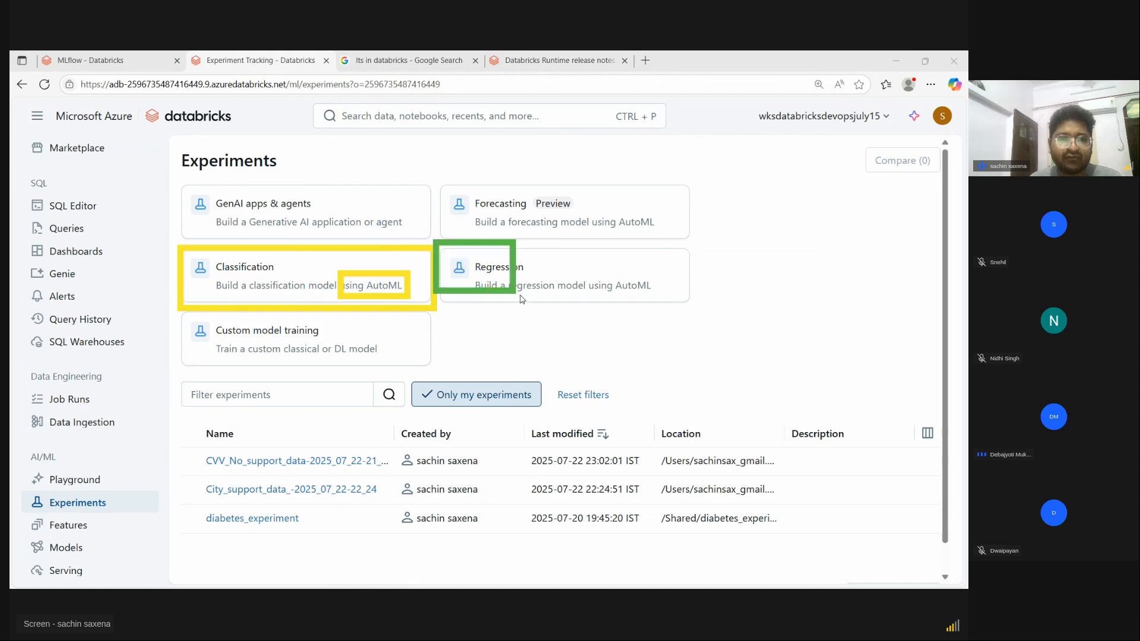
drag(498, 272, 670, 304)
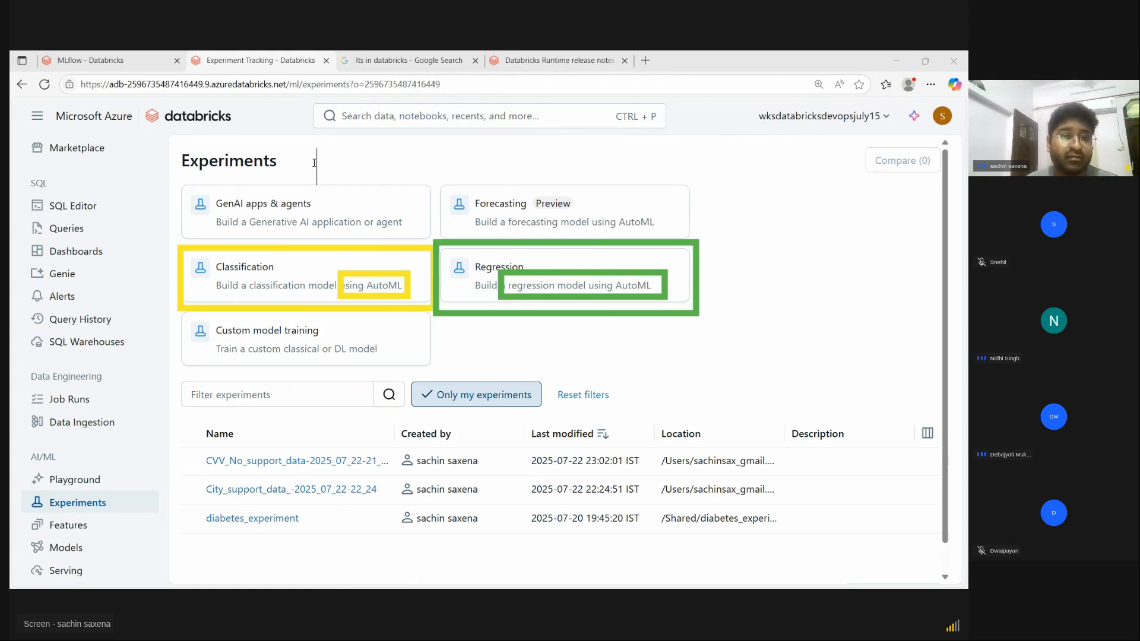
Annotate the experiment options with the texts "Class", "Numerical Values", "Descrite" and "Continouse", and clear all annotations
text(Class)
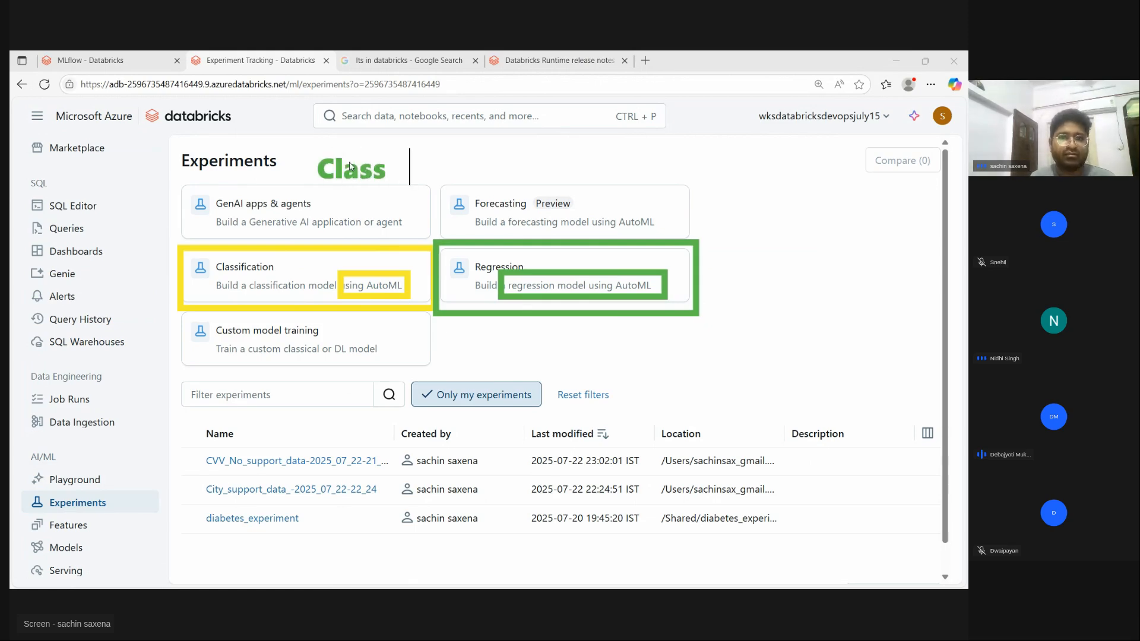
text(                    Nu)
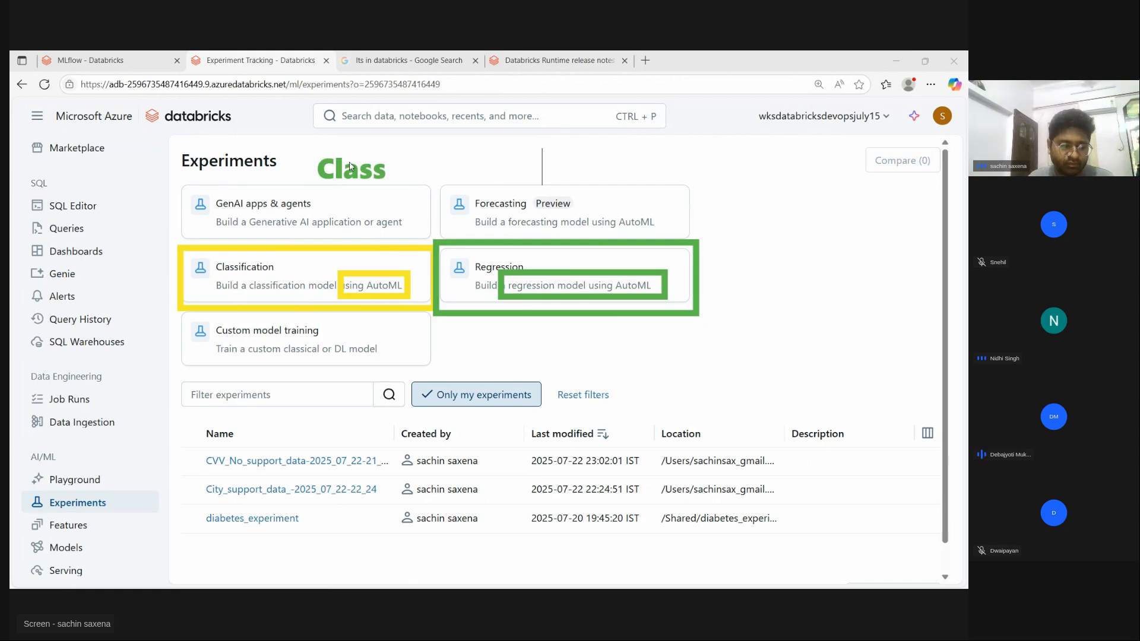
text(merical)
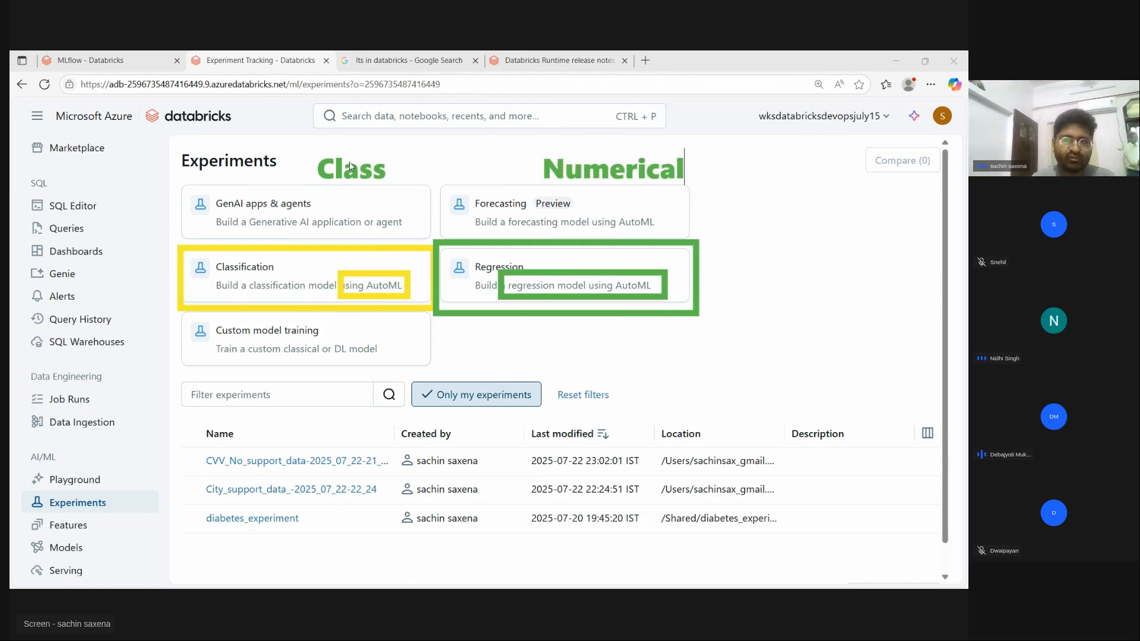
text( Values)
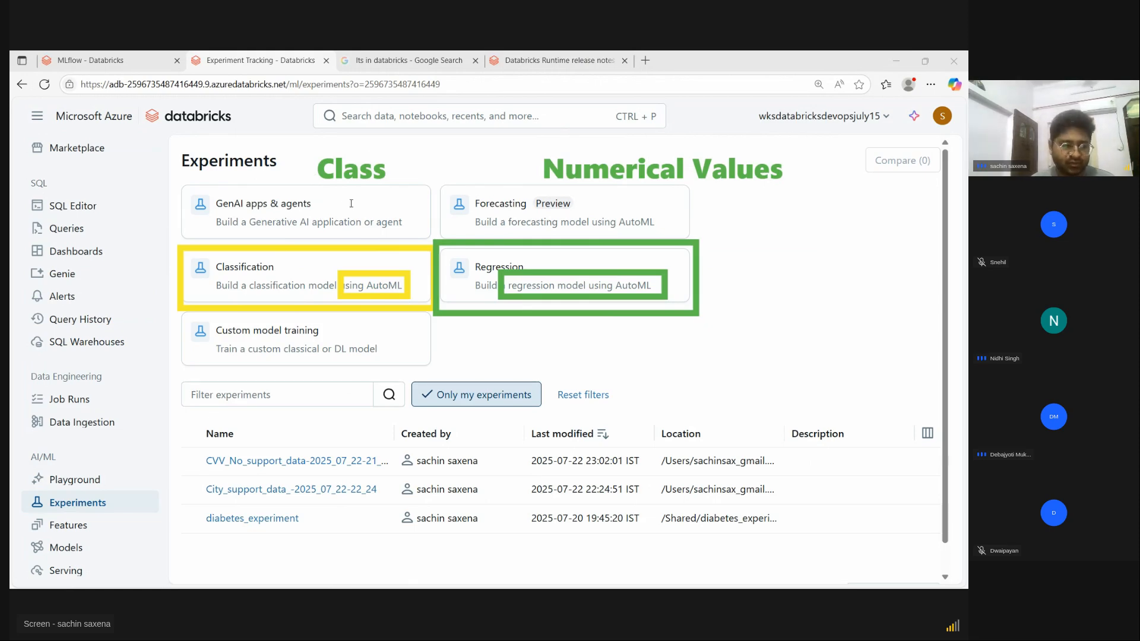
text(Descrite)
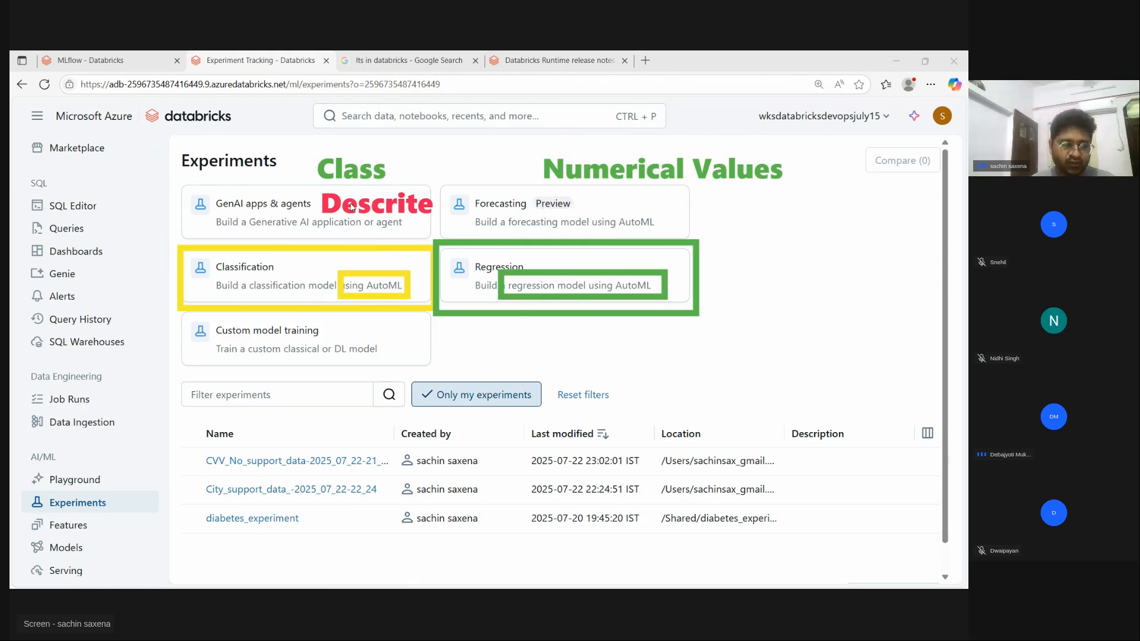
text(Con)
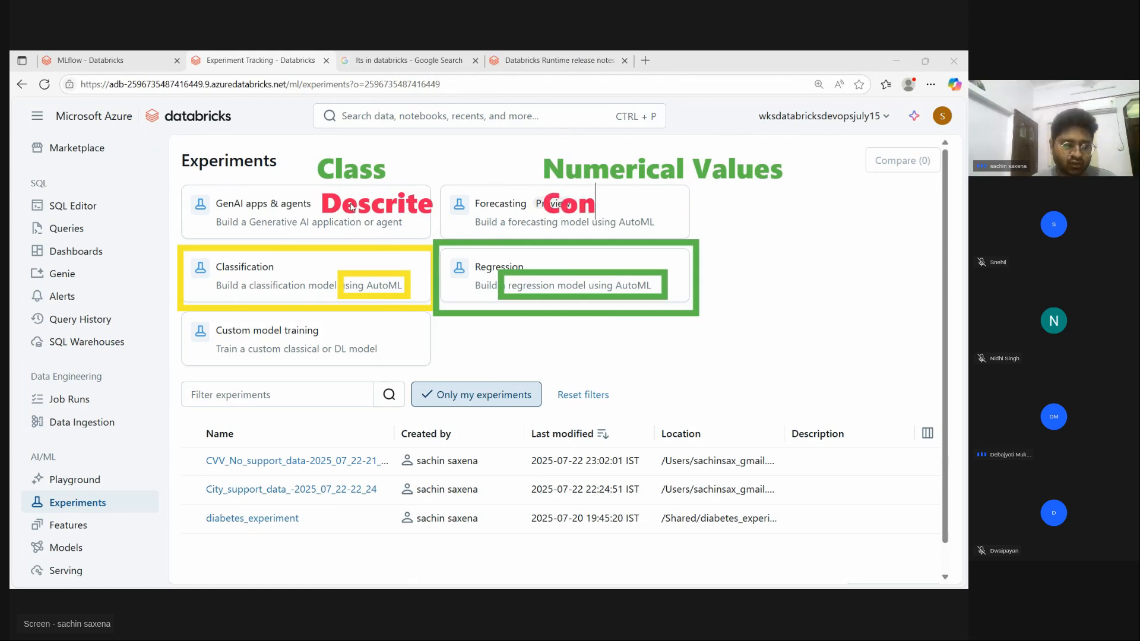
text(tinouse)
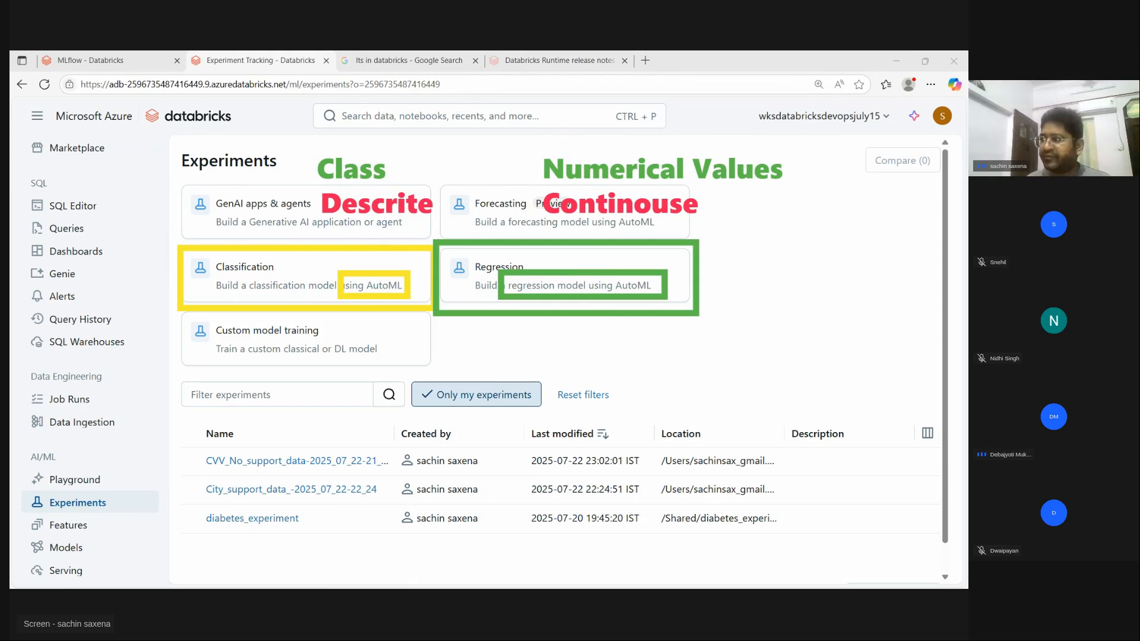
key(Escape)
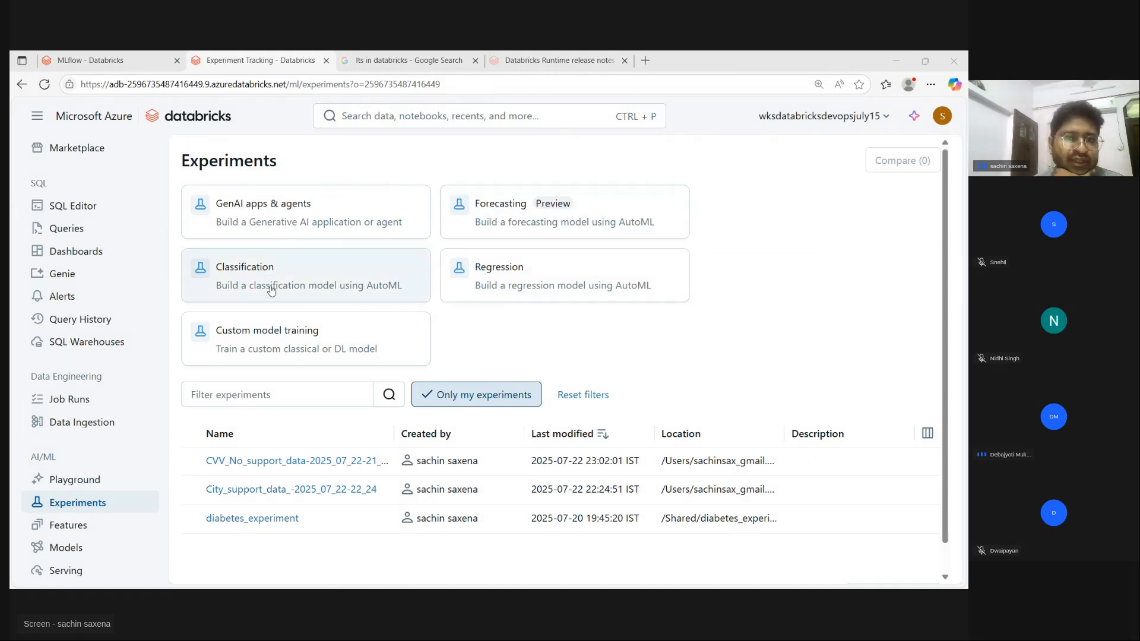
Open the Classification setup and go back, and outline the Classification, Forecasting, Regression and Custom model training options
click(253, 282)
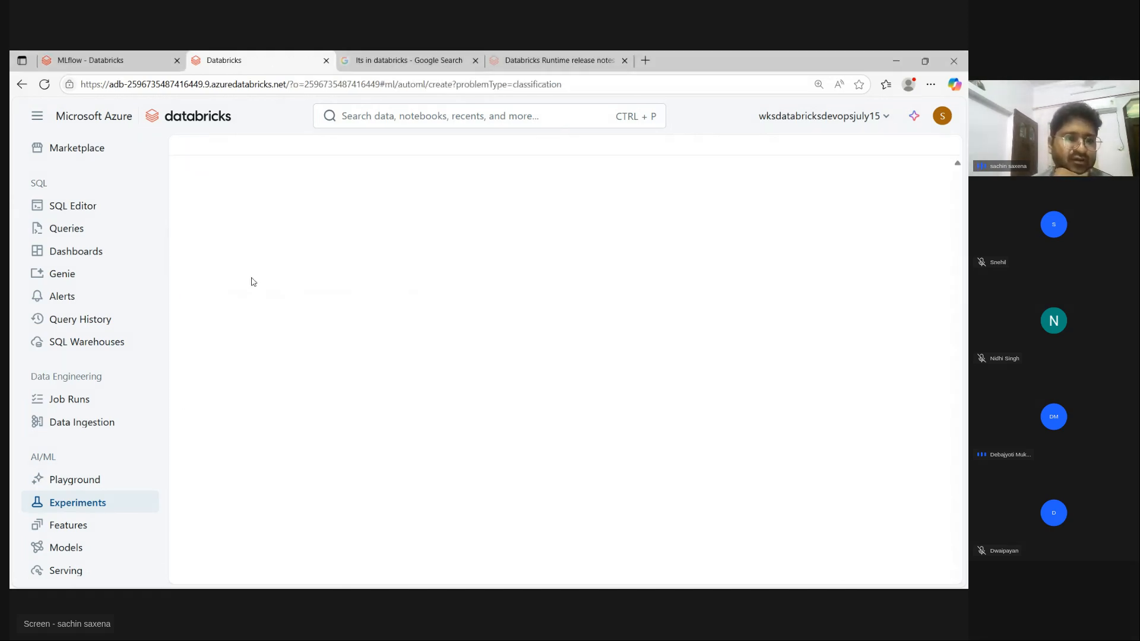
click(20, 85)
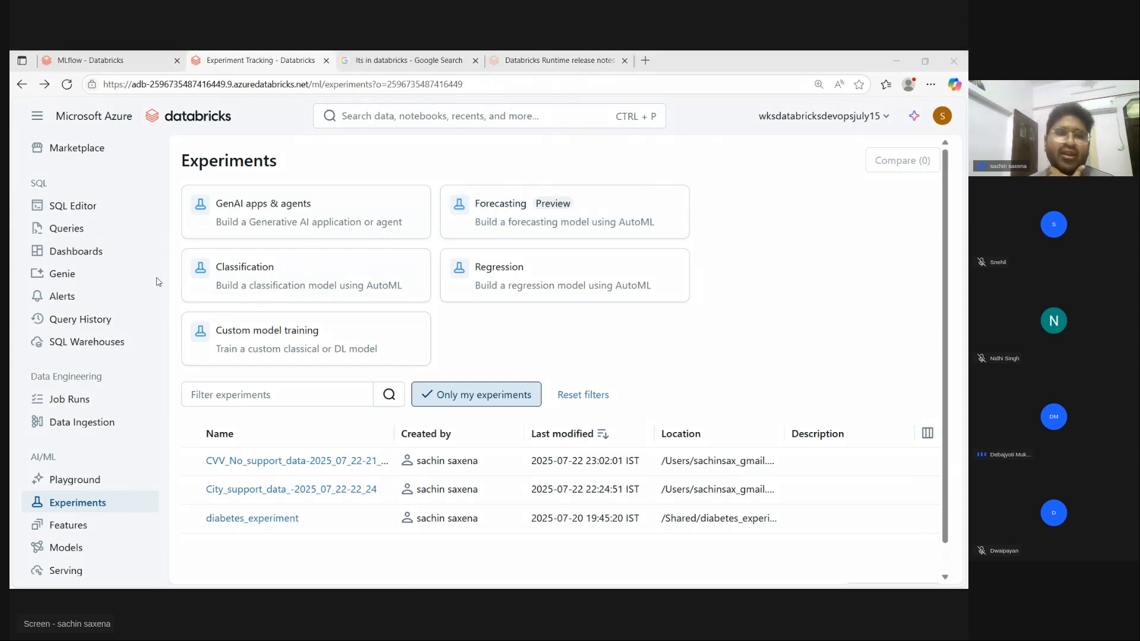
mouse_move(176, 247)
mouse_down()
mouse_move(215, 281)
mouse_move(444, 314)
mouse_up()
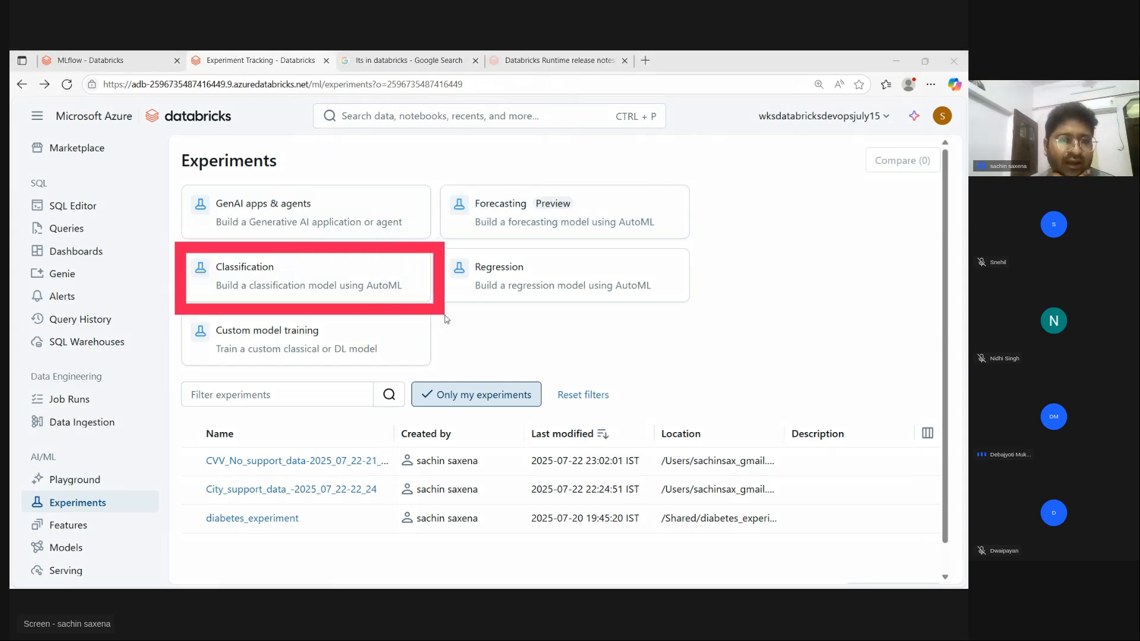
drag(438, 182, 709, 248)
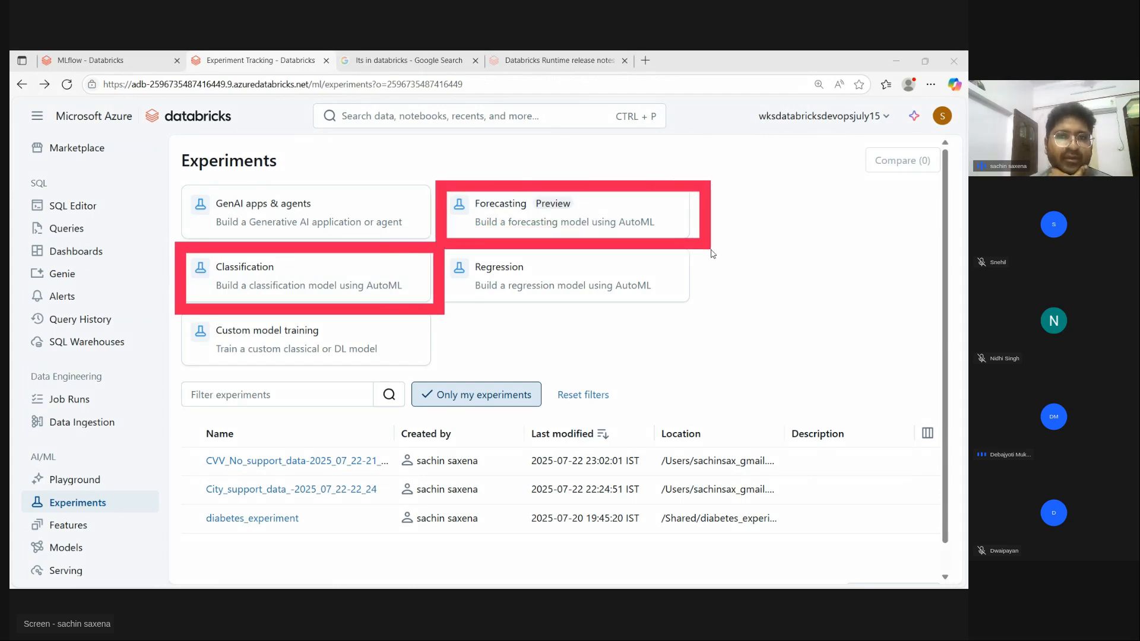
mouse_move(443, 247)
mouse_down()
mouse_move(683, 318)
mouse_move(675, 310)
mouse_up()
mouse_move(169, 315)
mouse_down()
mouse_move(226, 349)
mouse_move(471, 384)
mouse_up()
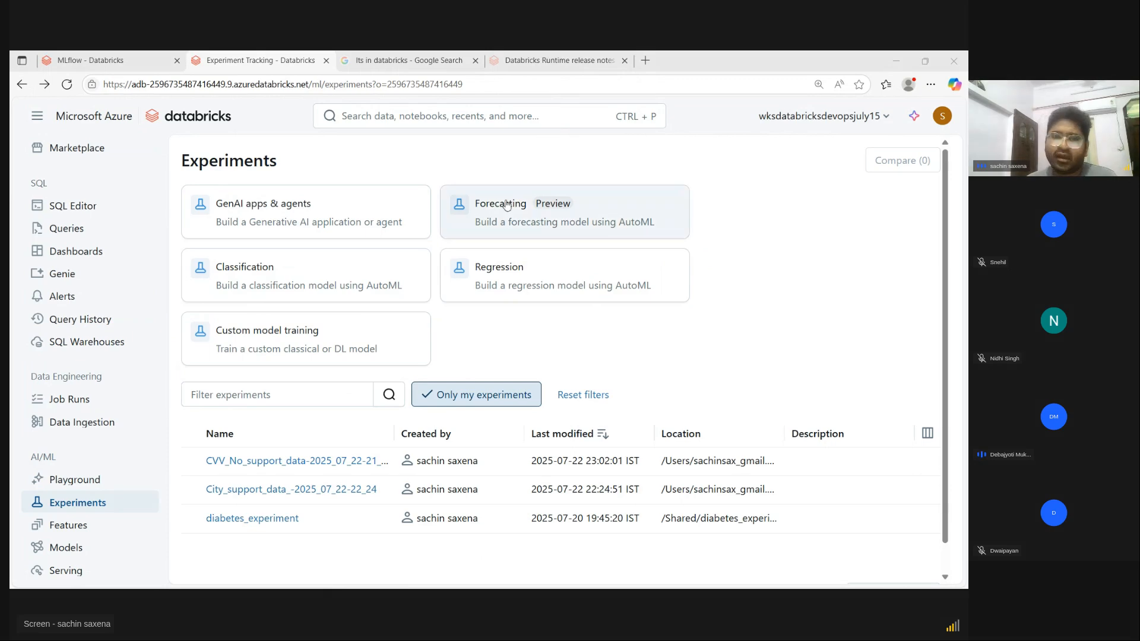
Open the configuration form for an AutoML classification experiment
click(303, 287)
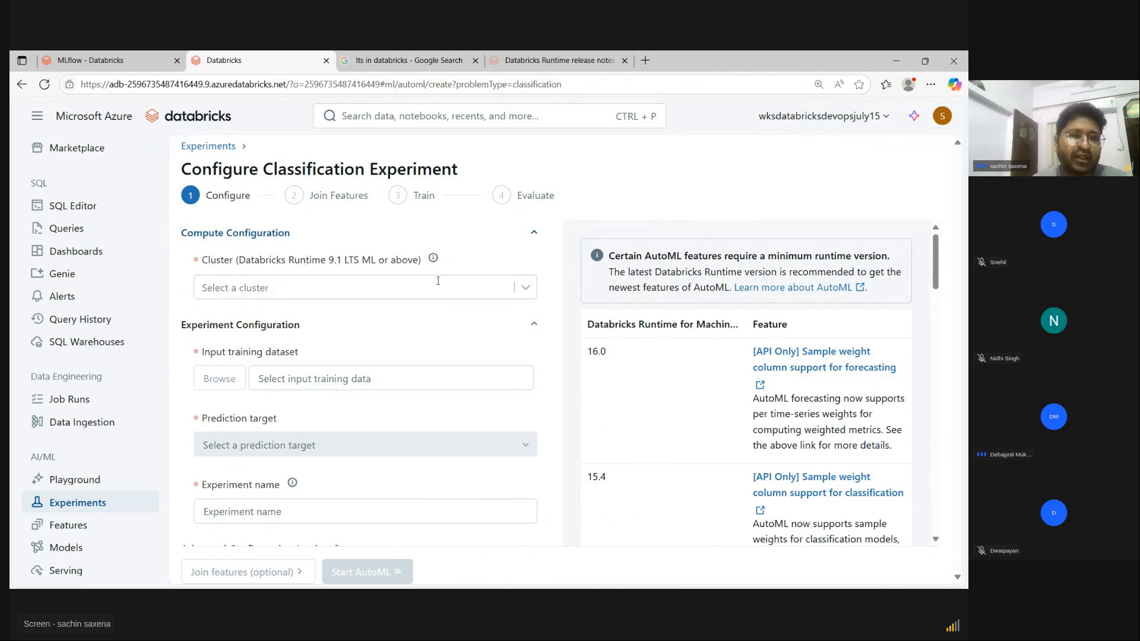
Select the 14 GB, 4-core DBR 16.4 LTS ML cluster as the compute for the classification experiment
click(526, 292)
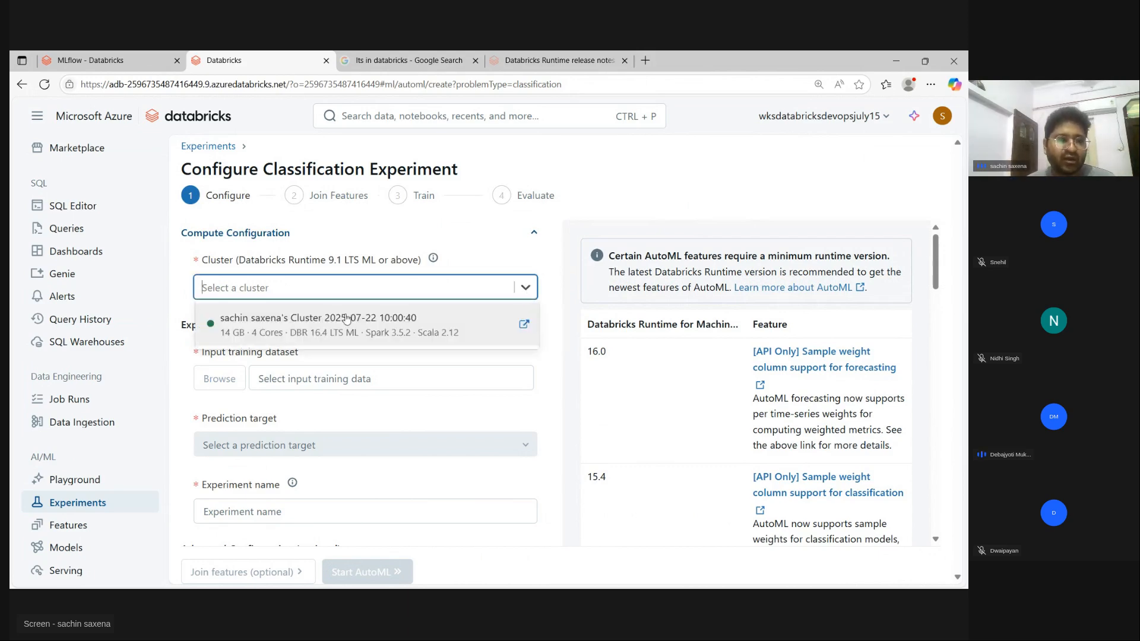
click(298, 336)
Choose the support_data table from catalogjuly22, database devops_dlt_july22, as the input training dataset and inspect its path and schema columns
scroll(232, 333, down, 1)
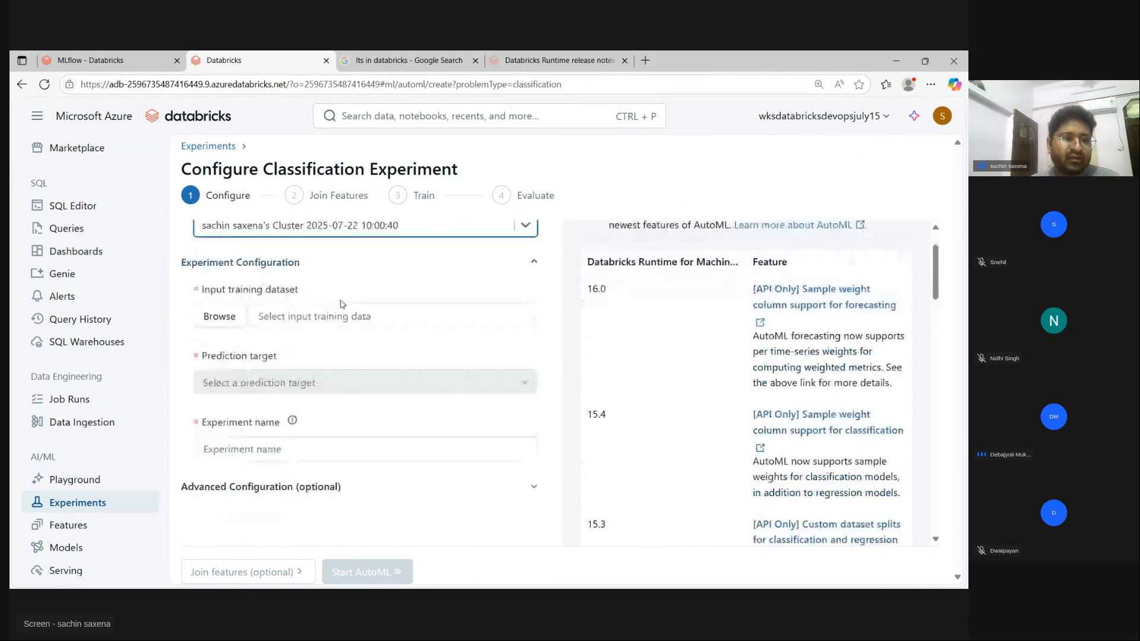
click(219, 317)
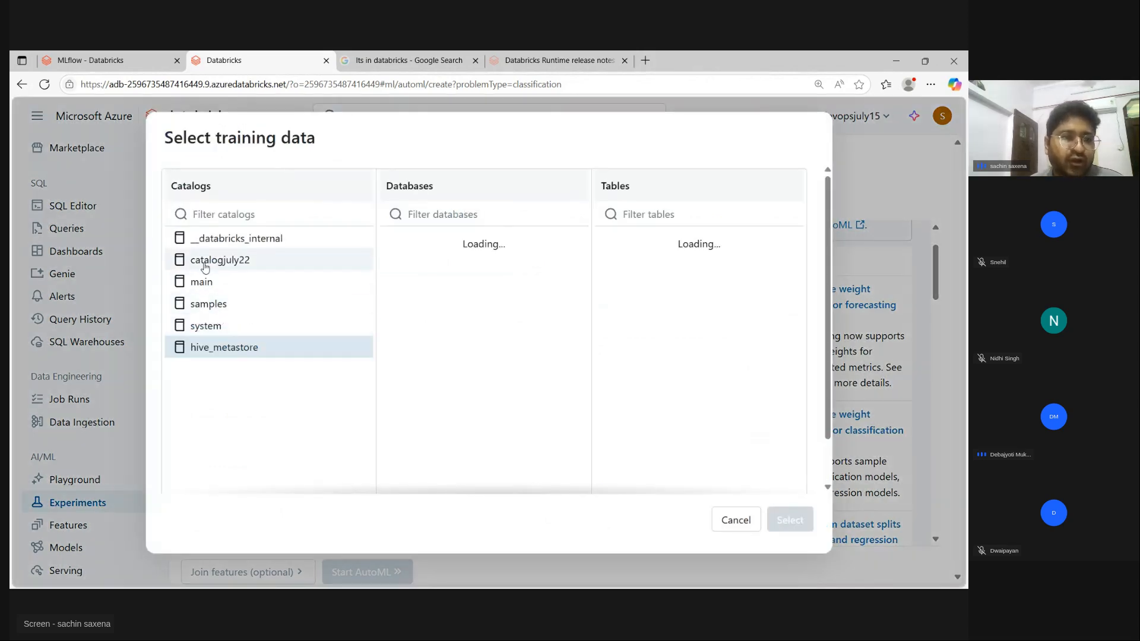
click(205, 265)
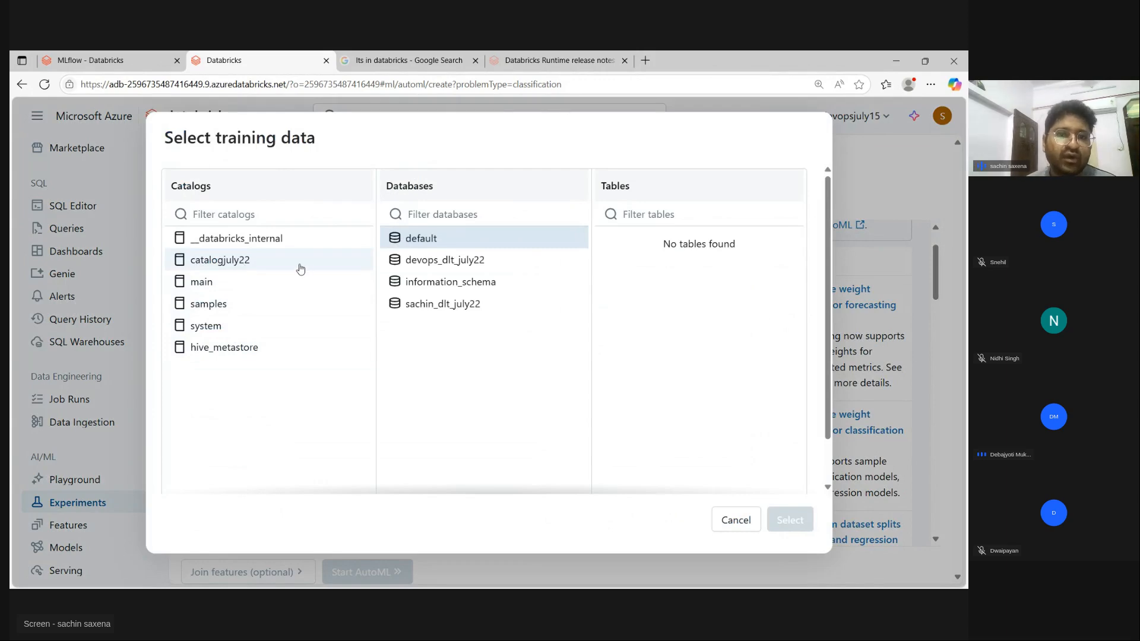
click(433, 263)
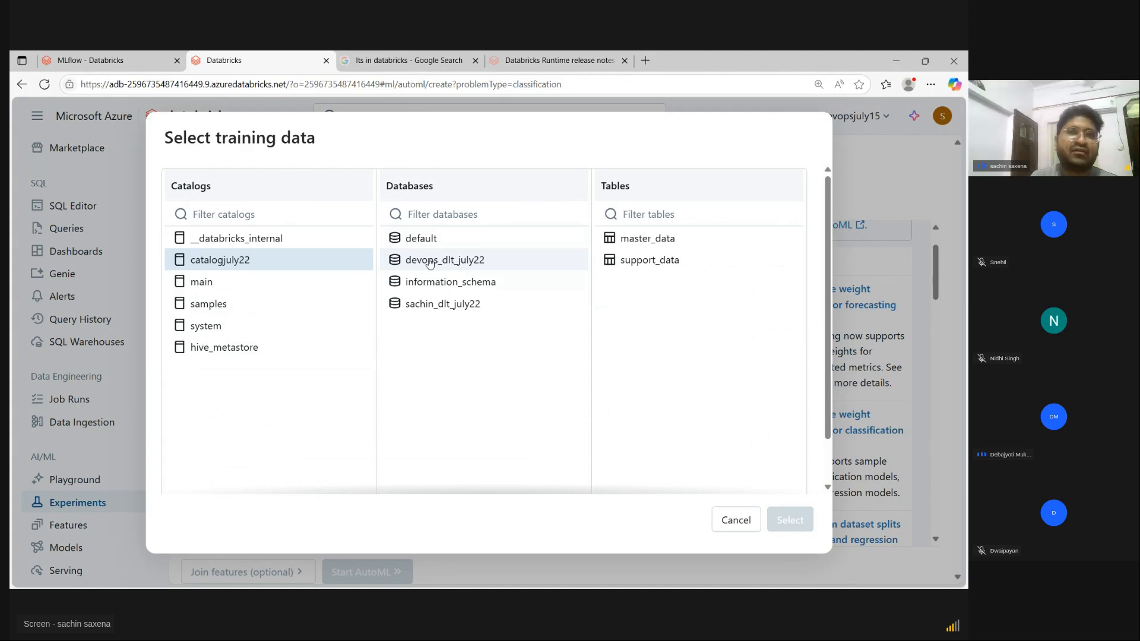
click(465, 266)
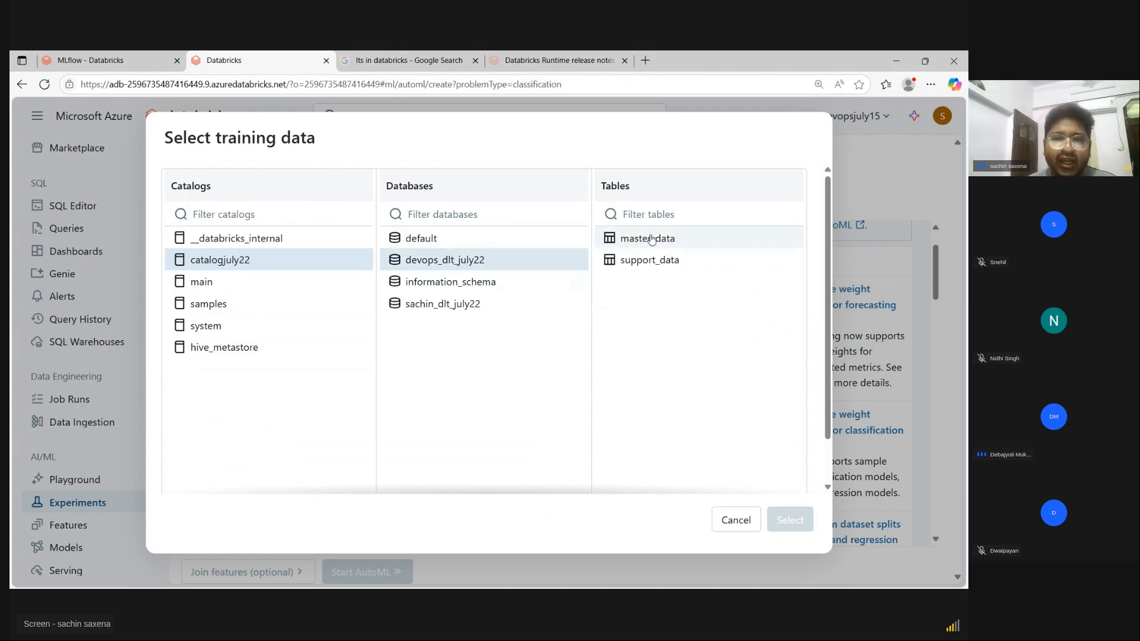
click(627, 265)
click(798, 521)
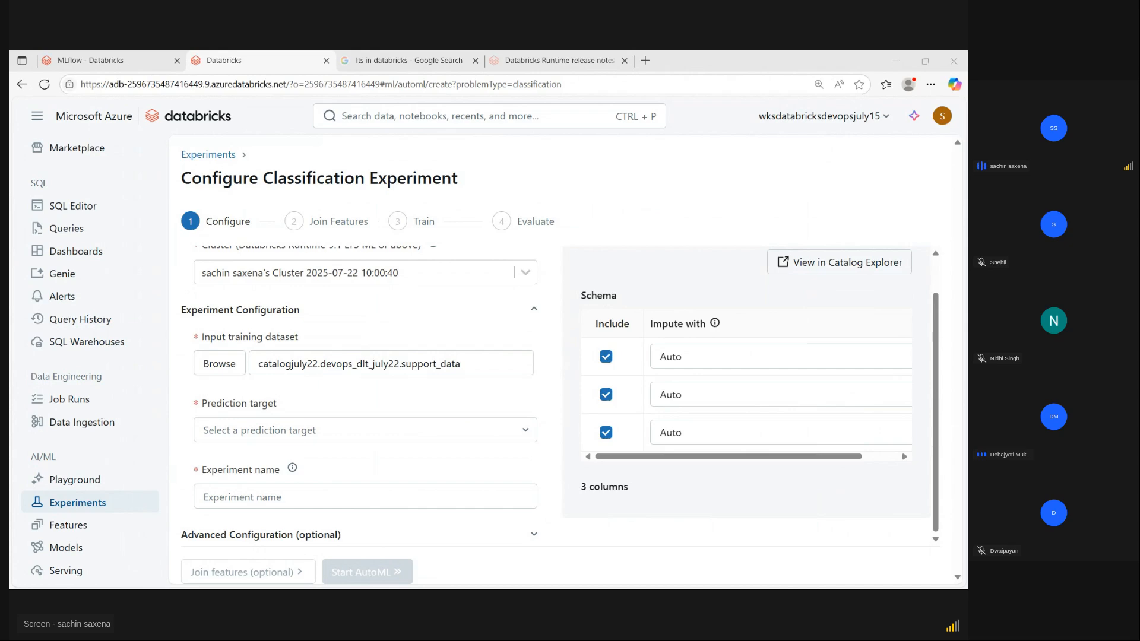
scroll(695, 401, up, 1)
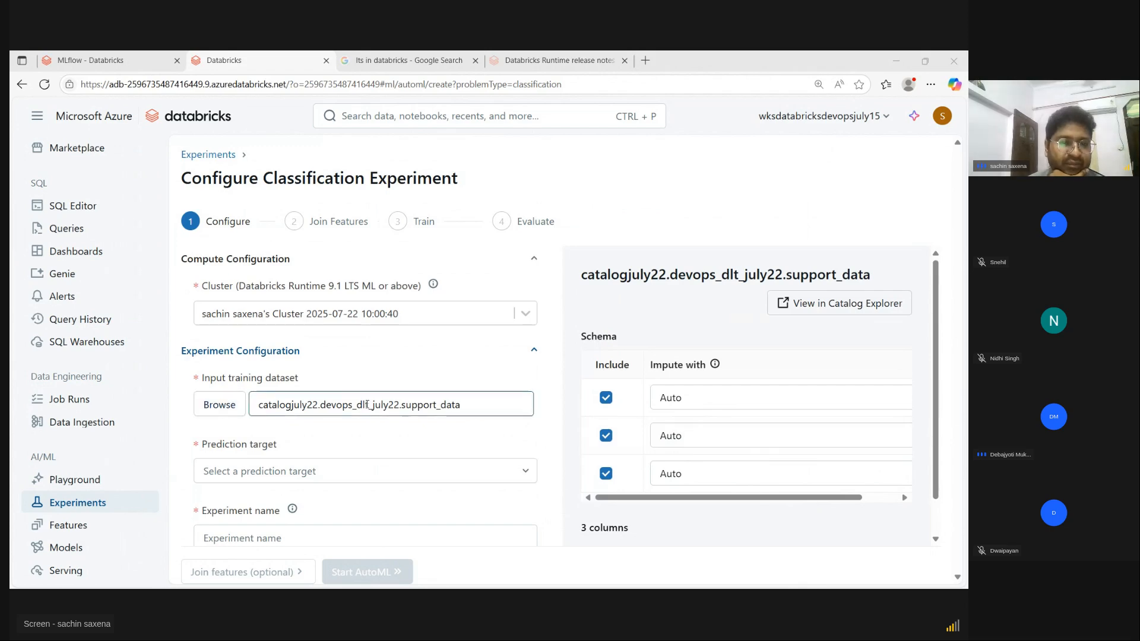
drag(259, 405, 470, 407)
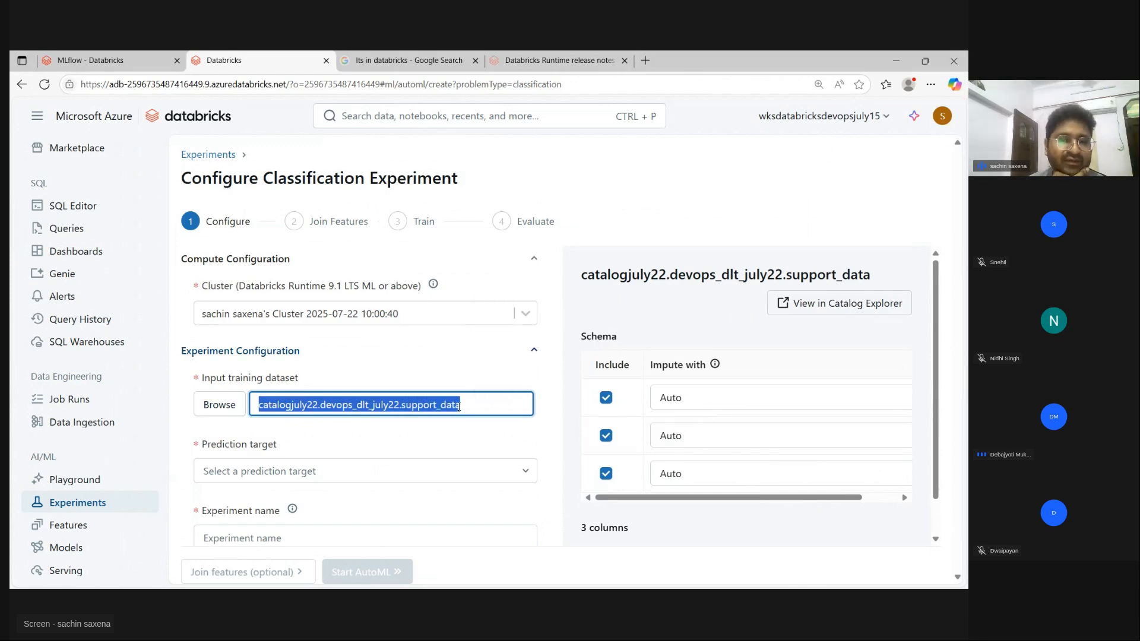
click(460, 406)
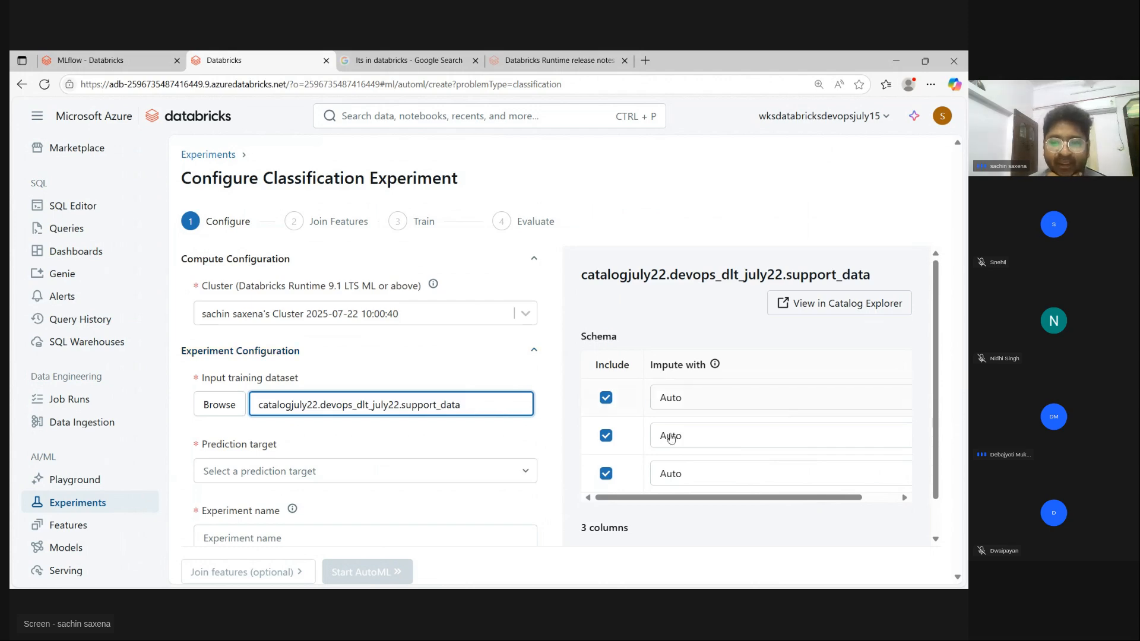
key(ctrl+minus)
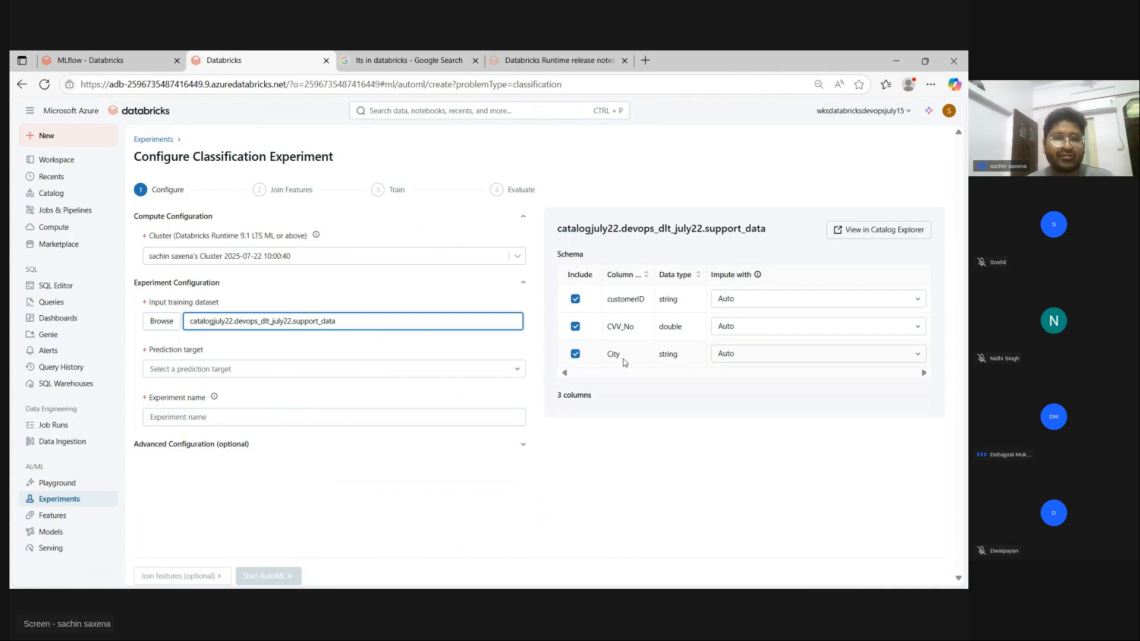
Switch the input training dataset to the master_data table in catalogjuly22, database devops_dlt_july22
key(ctrl+plus)
key(ctrl+plus)
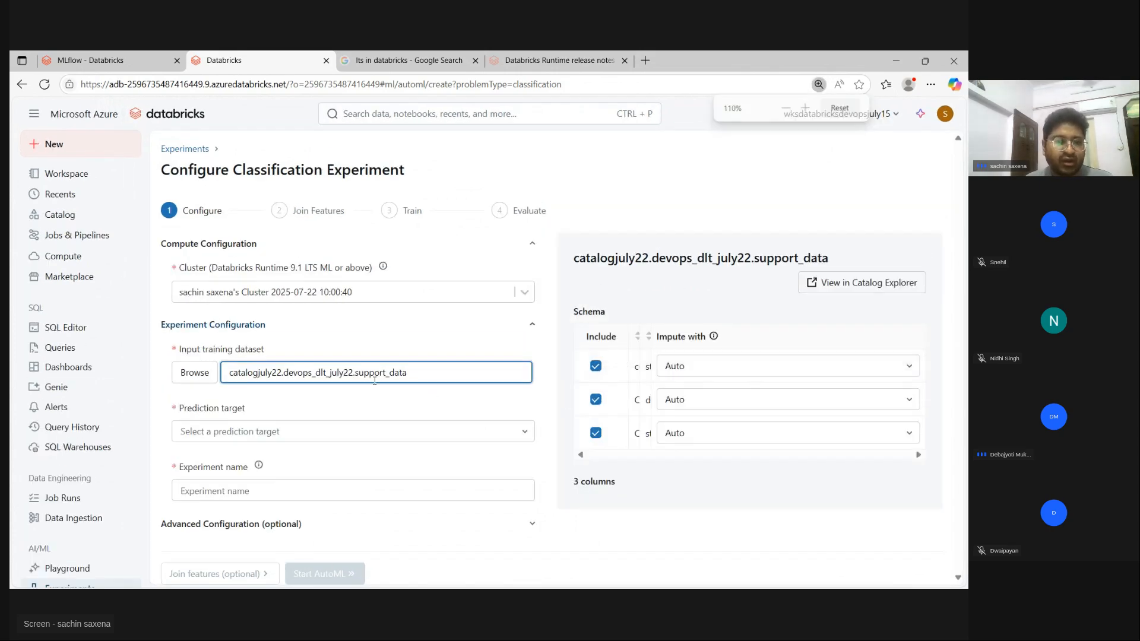
click(195, 373)
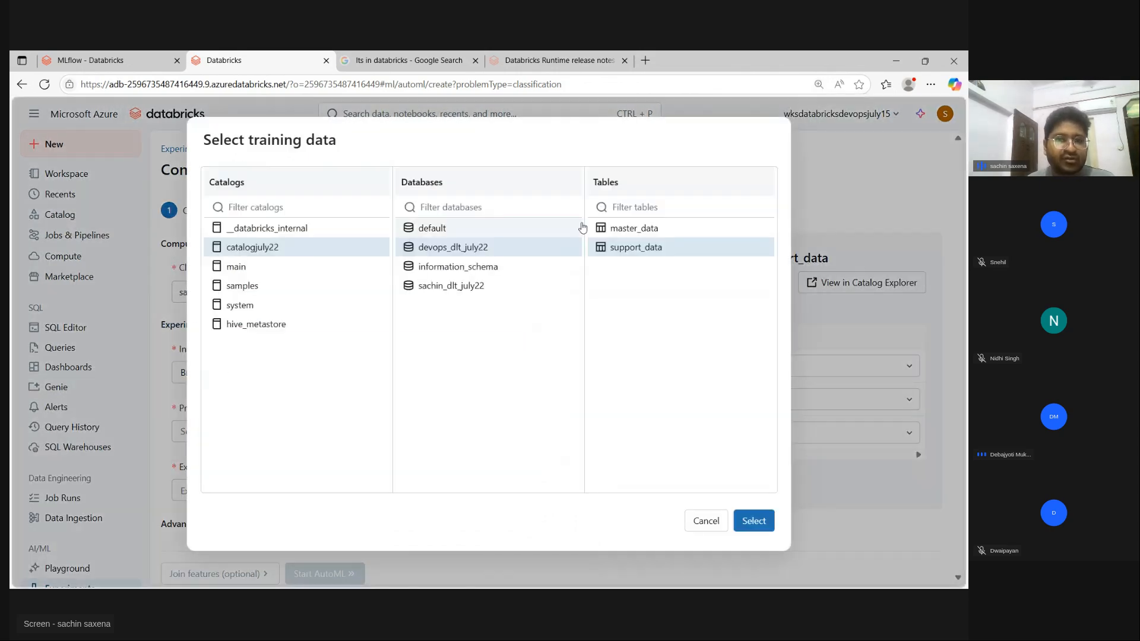
click(616, 236)
click(754, 521)
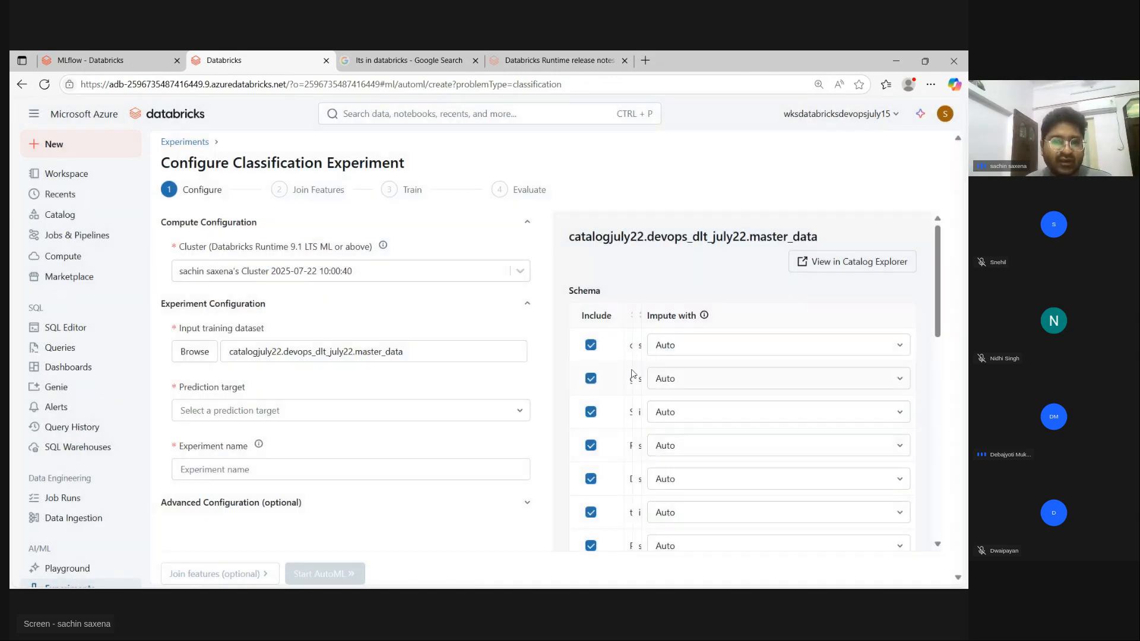
Review the master_data schema and exclude the customerID, tenure and OnlineBackup columns from training
key(ctrl+plus)
key(ctrl+minus)
key(ctrl+minus)
key(ctrl+minus)
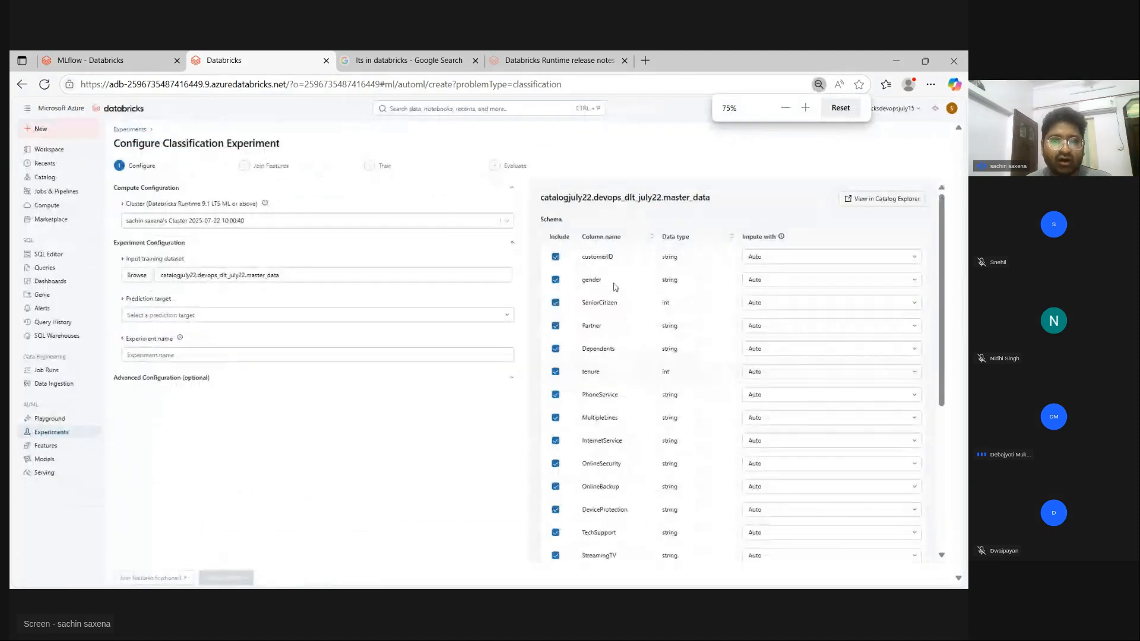
scroll(603, 389, down, 5)
scroll(612, 476, up, 5)
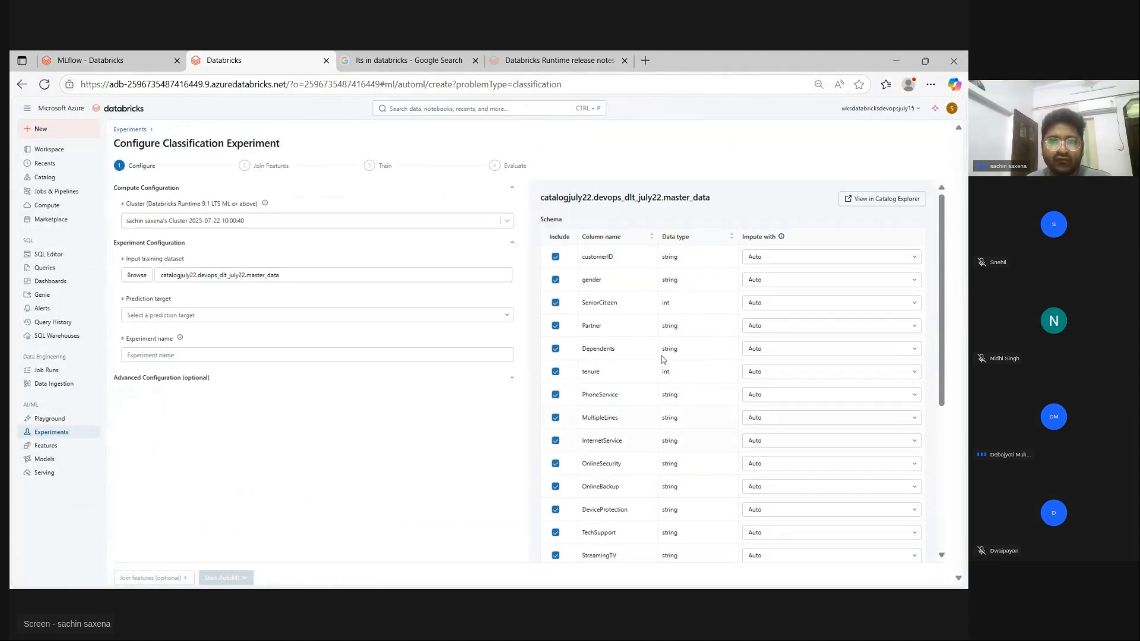
click(555, 256)
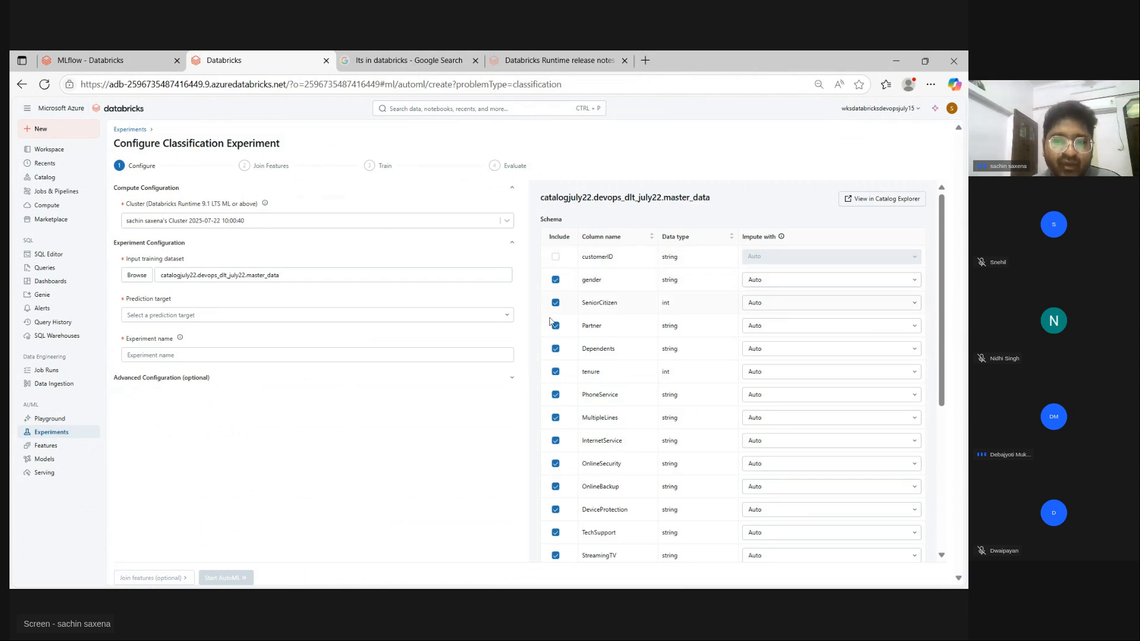
scroll(572, 408, down, 1)
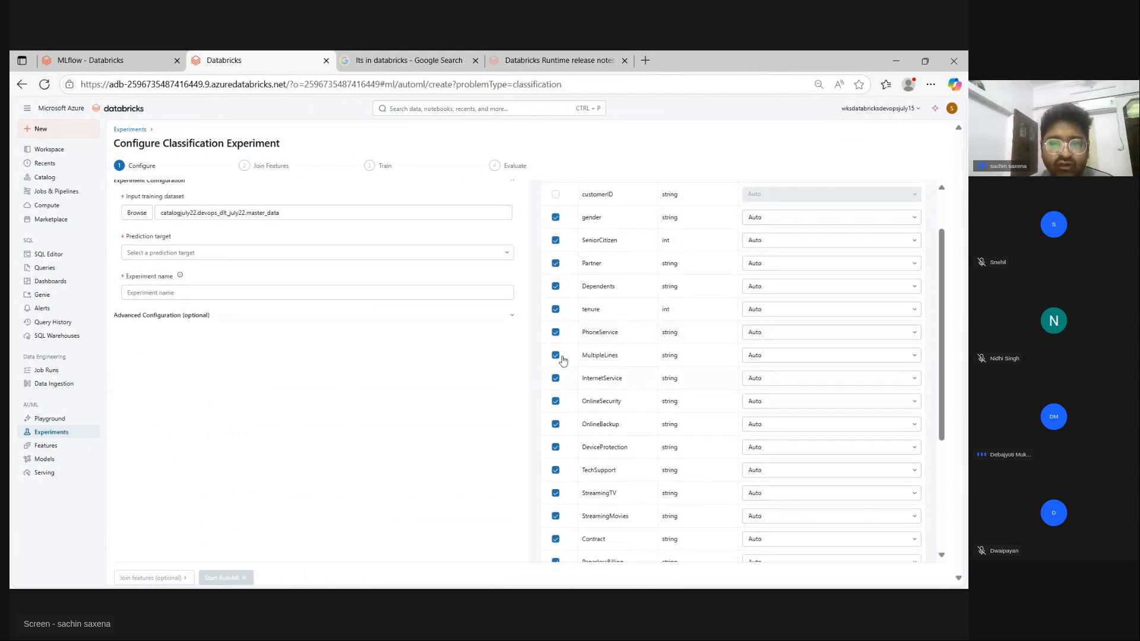
click(555, 310)
scroll(579, 403, down, 1)
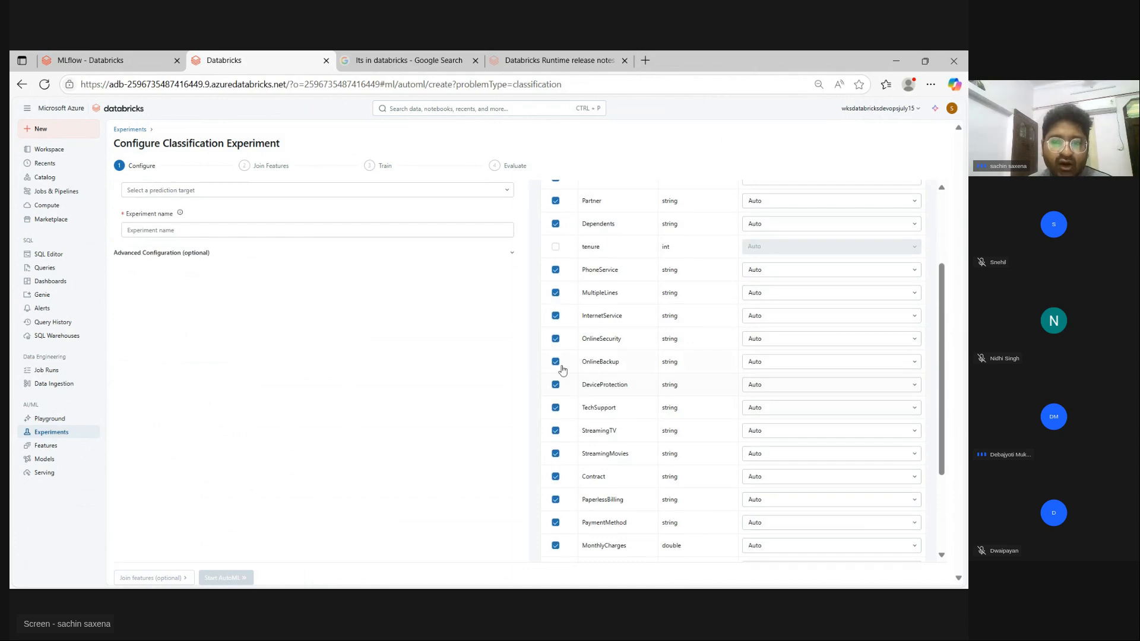
click(555, 362)
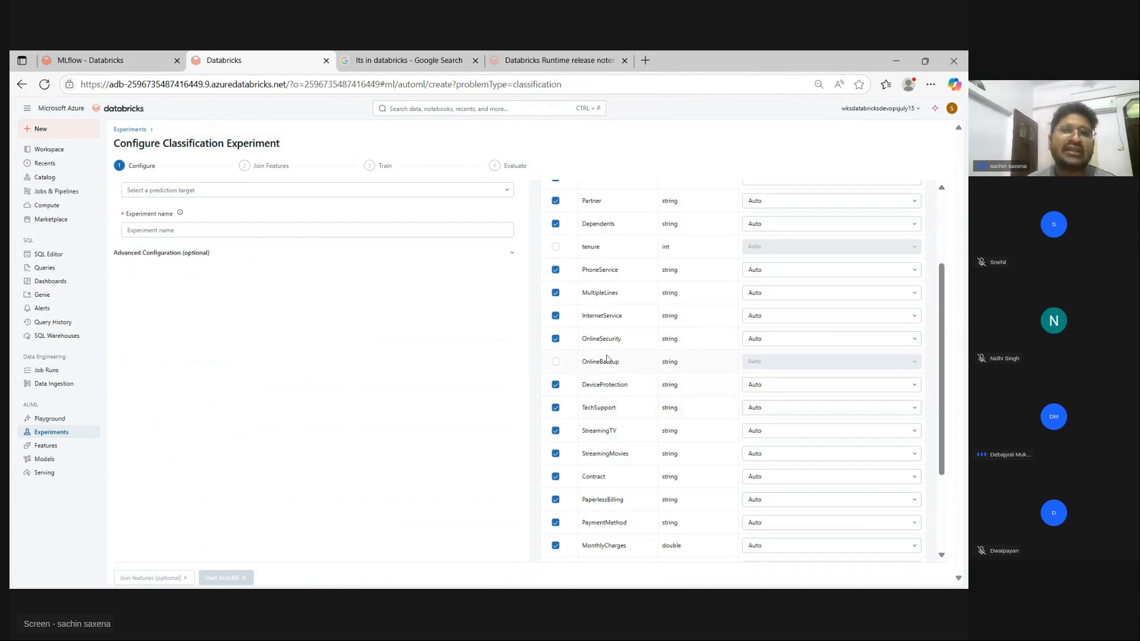
View the imputation options for the Answer column, leaving it on Auto
scroll(607, 359, down, 2)
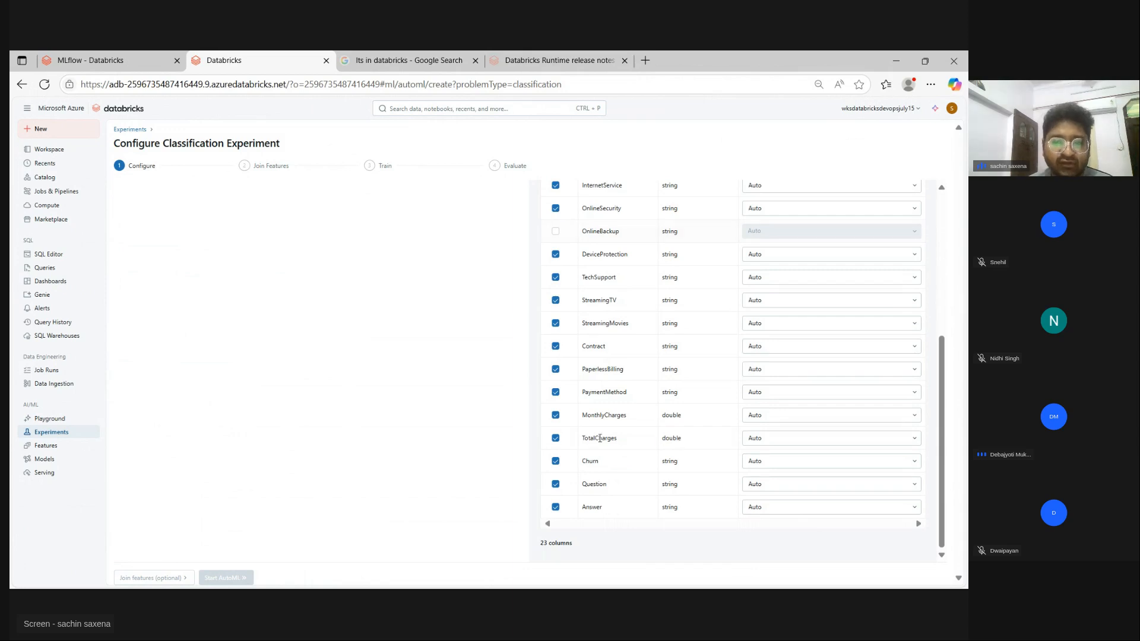
click(796, 512)
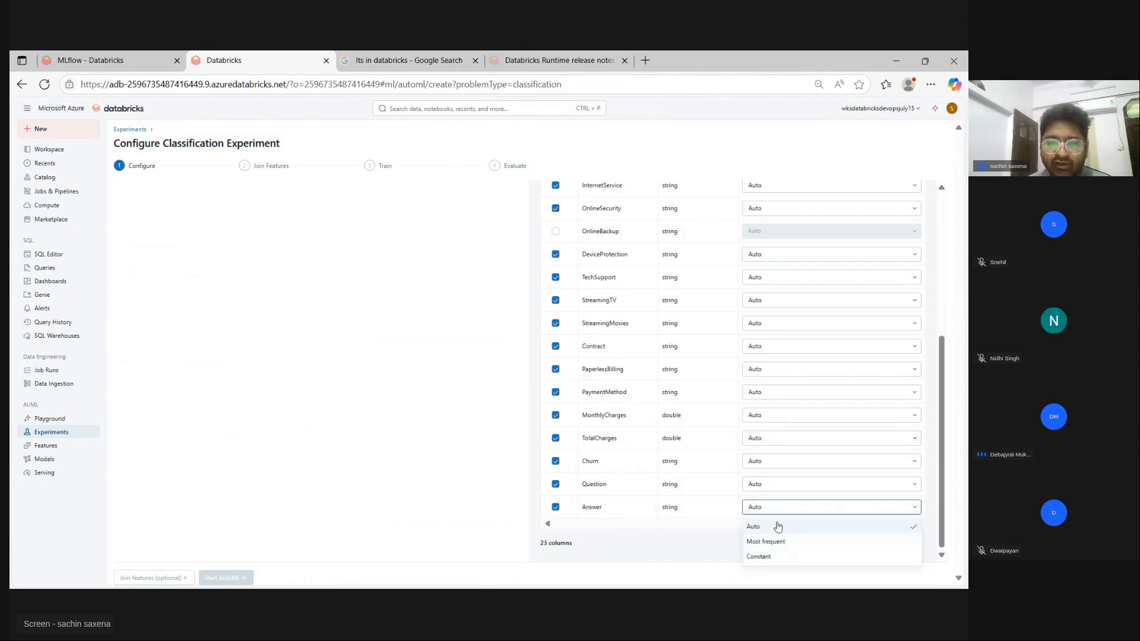
click(776, 516)
scroll(793, 380, up, 4)
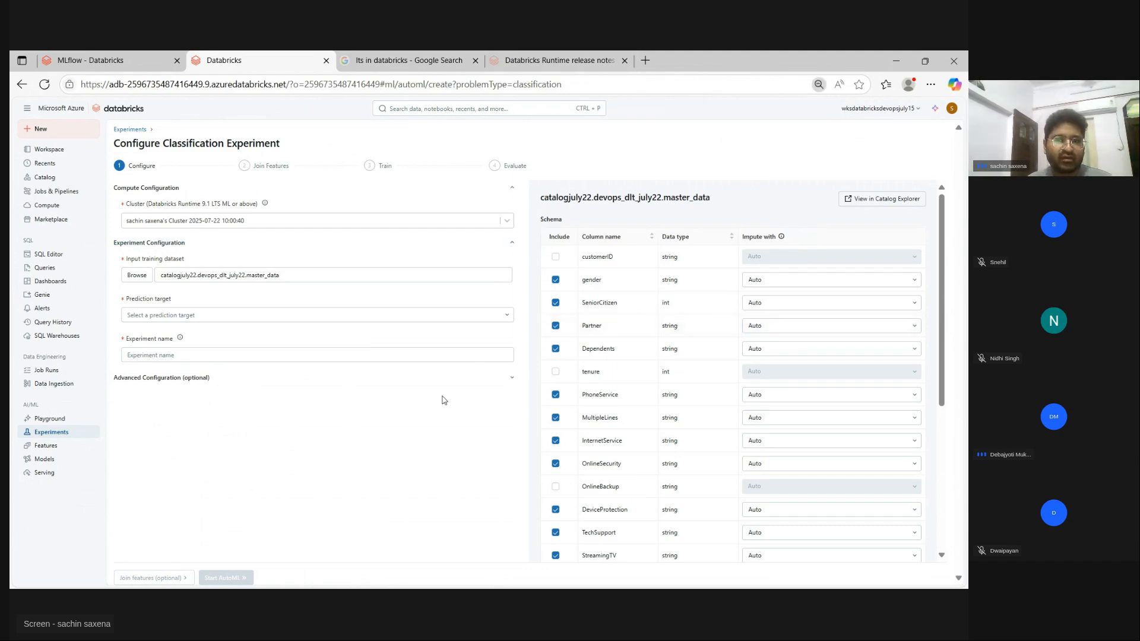
Look through the columns available as prediction target and set the target to gender
key(ctrl+plus)
key(ctrl+plus)
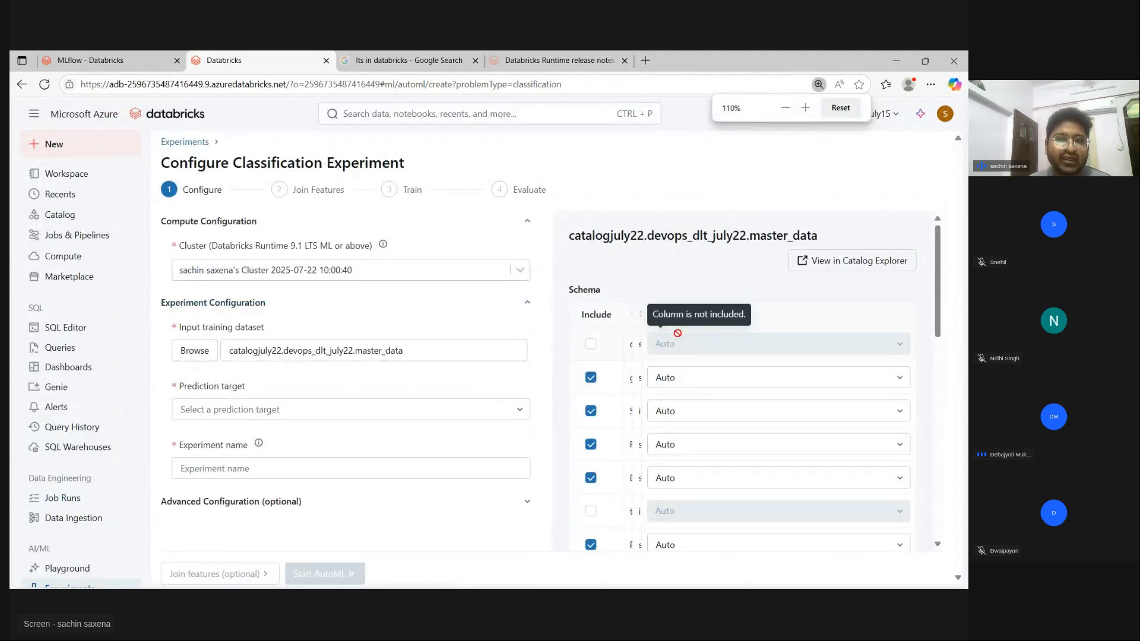
scroll(679, 342, down, 2)
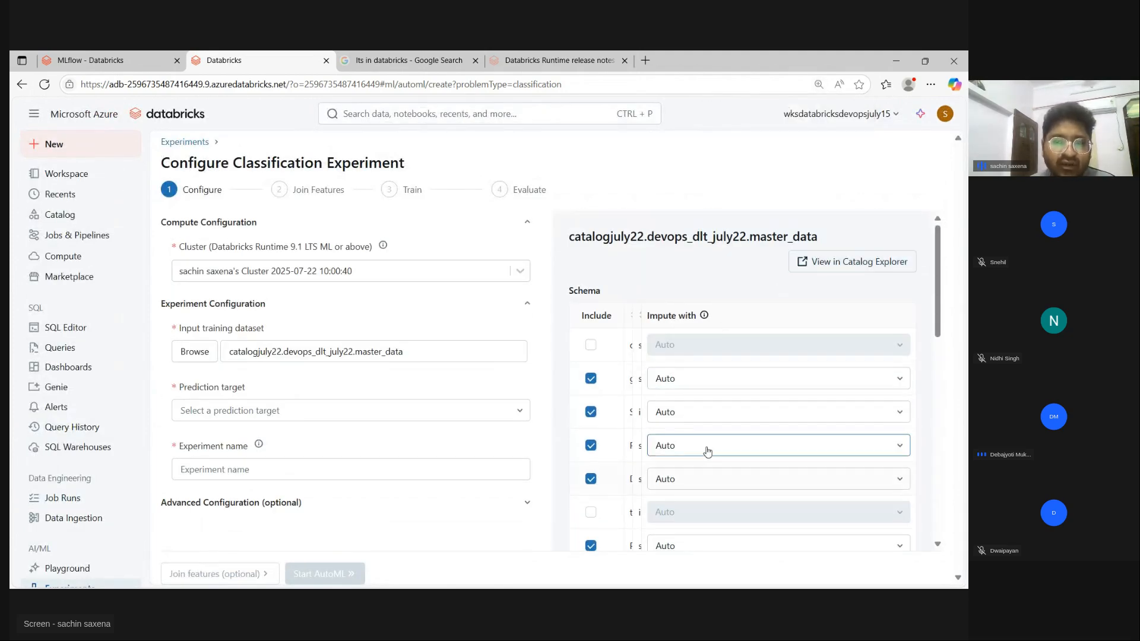
scroll(707, 447, up, 2)
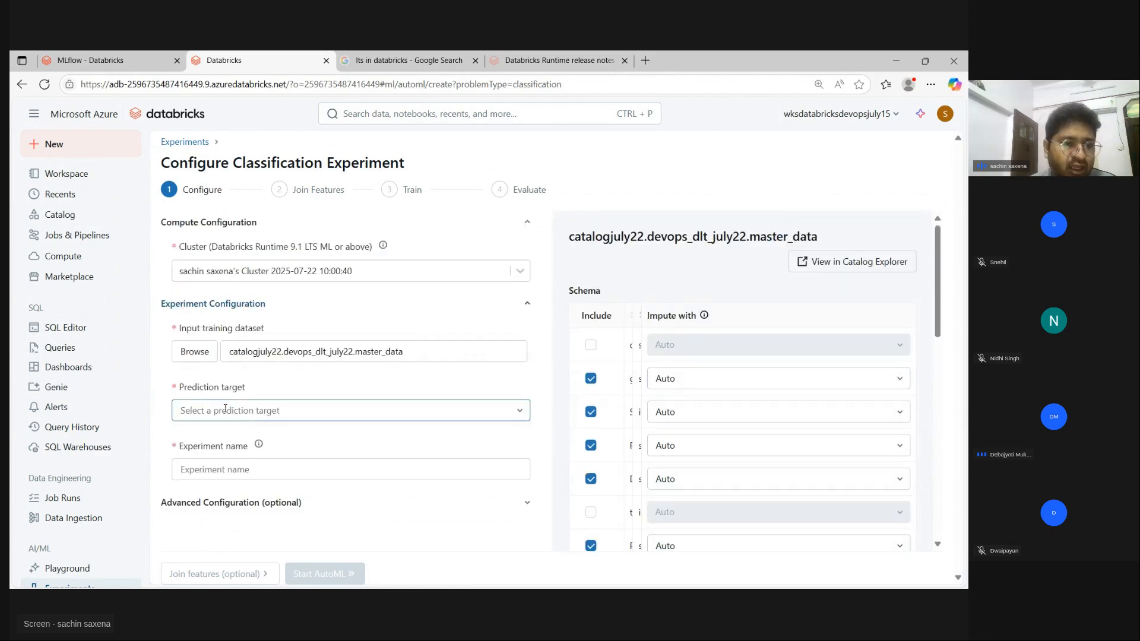
click(520, 413)
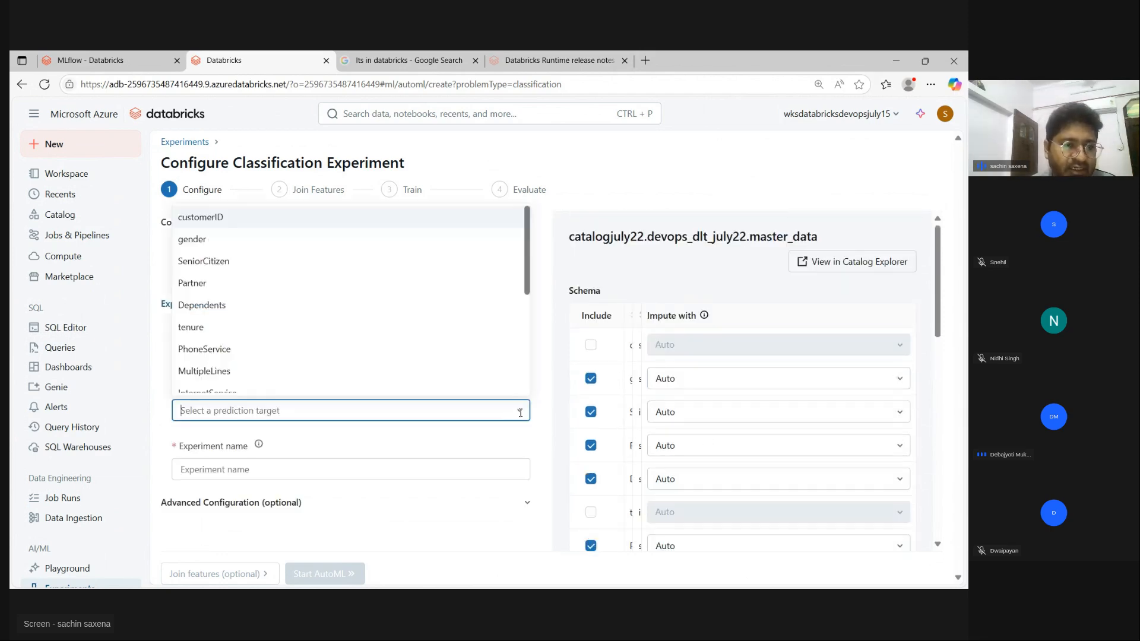
scroll(319, 306, down, 1)
scroll(315, 346, down, 4)
scroll(315, 345, up, 2)
scroll(314, 345, up, 3)
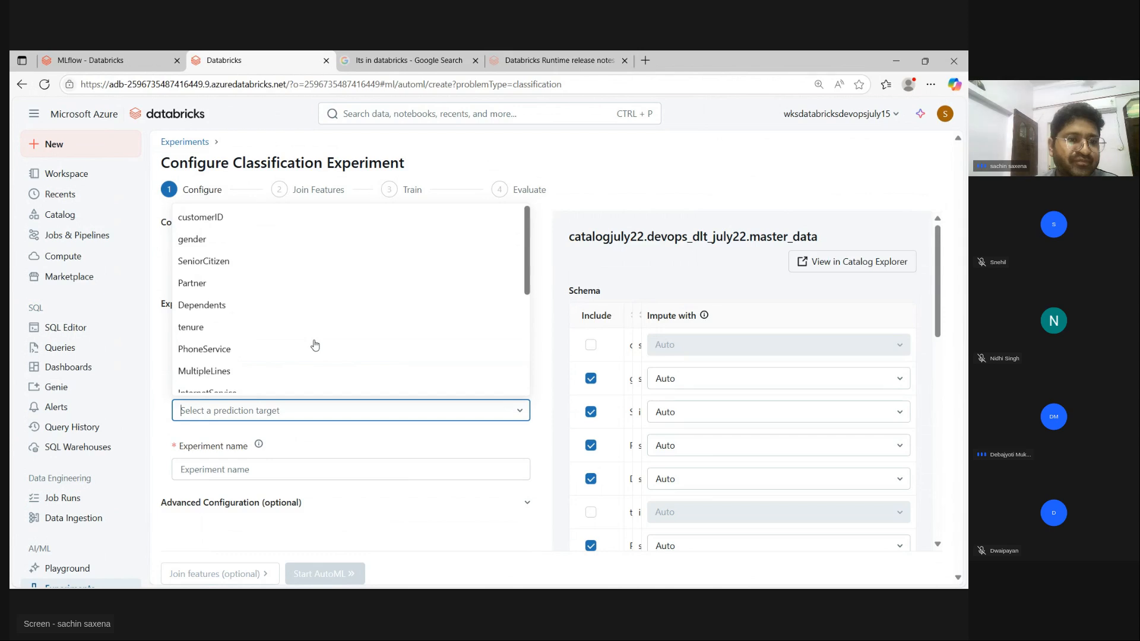
click(189, 239)
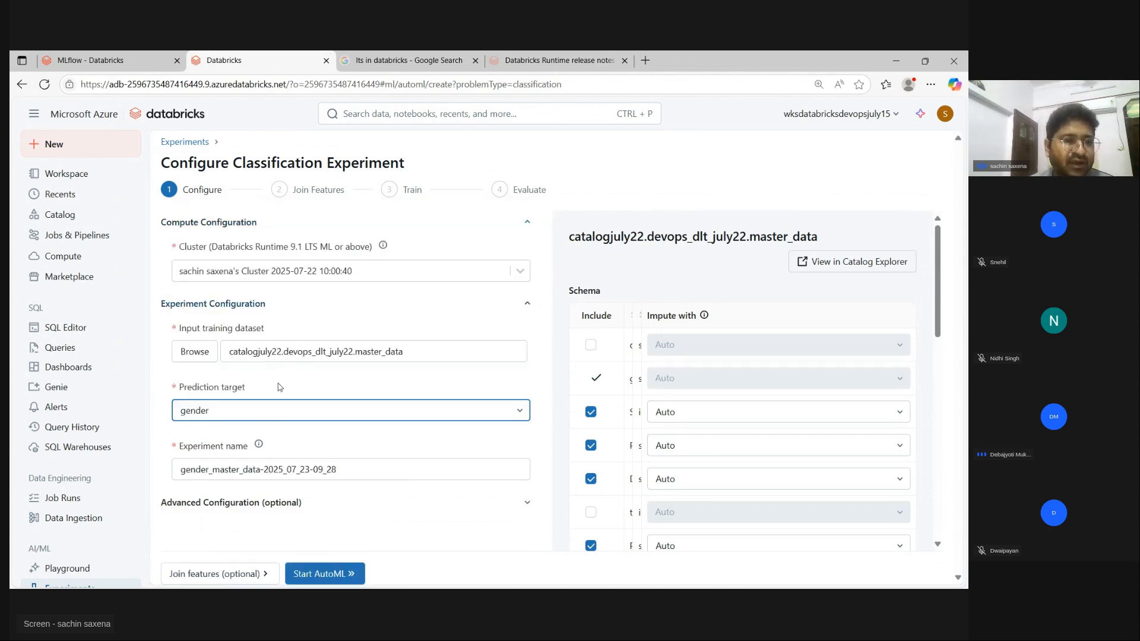
Add the prefix "DevopsAutoML_" to the experiment name, making it "DevopsAutoML_gender_master_data-2025_07_23-09_28"
scroll(237, 351, down, 2)
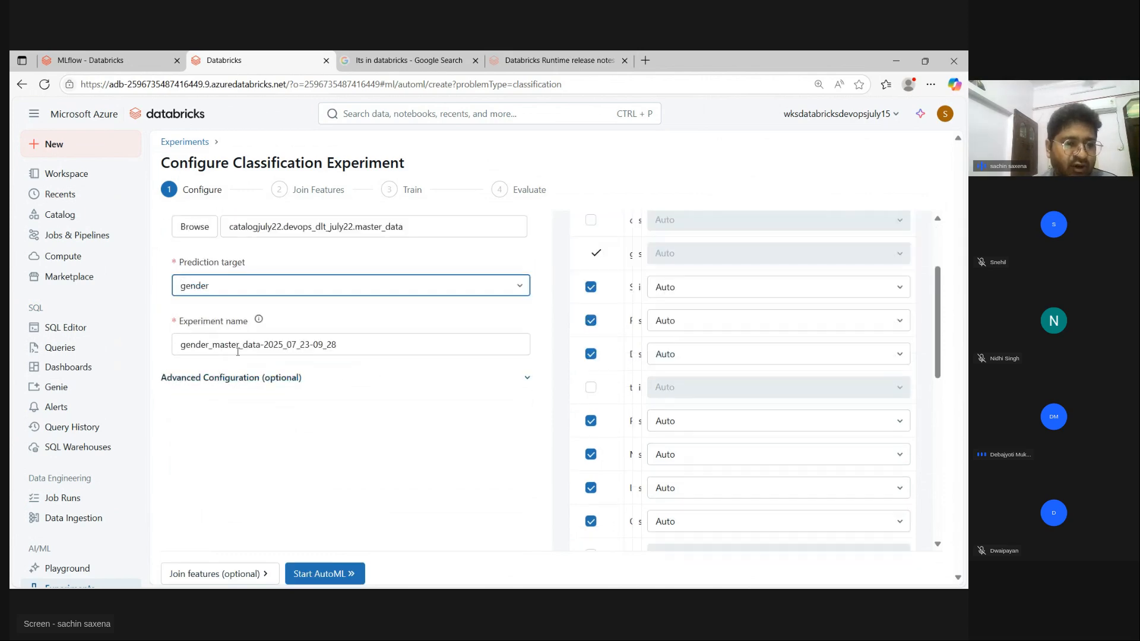
click(181, 345)
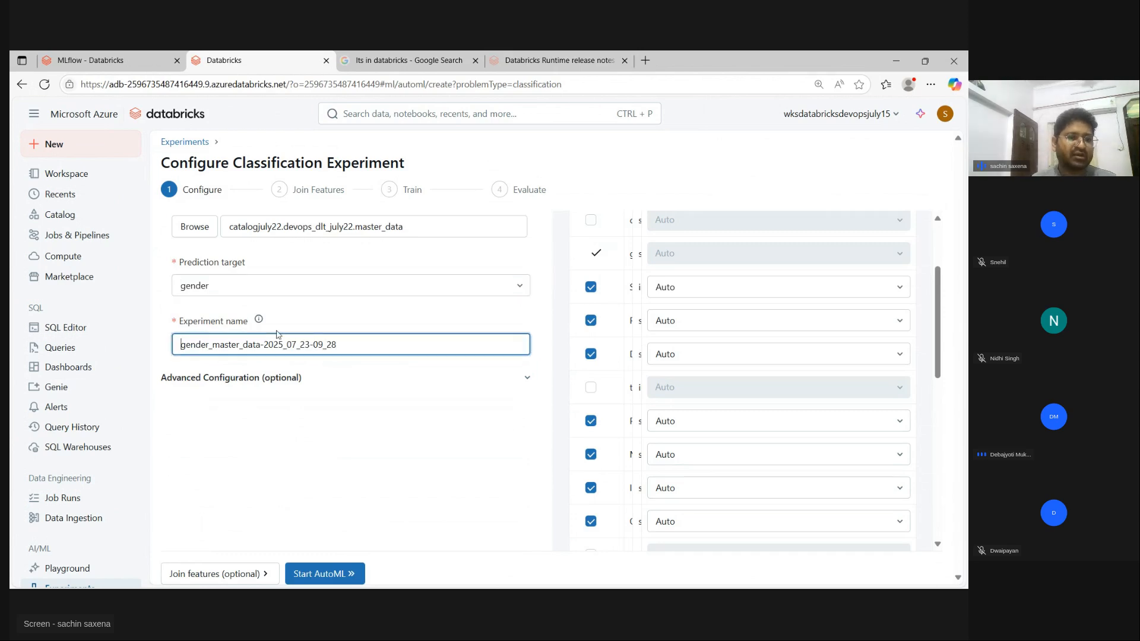
text(Devop)
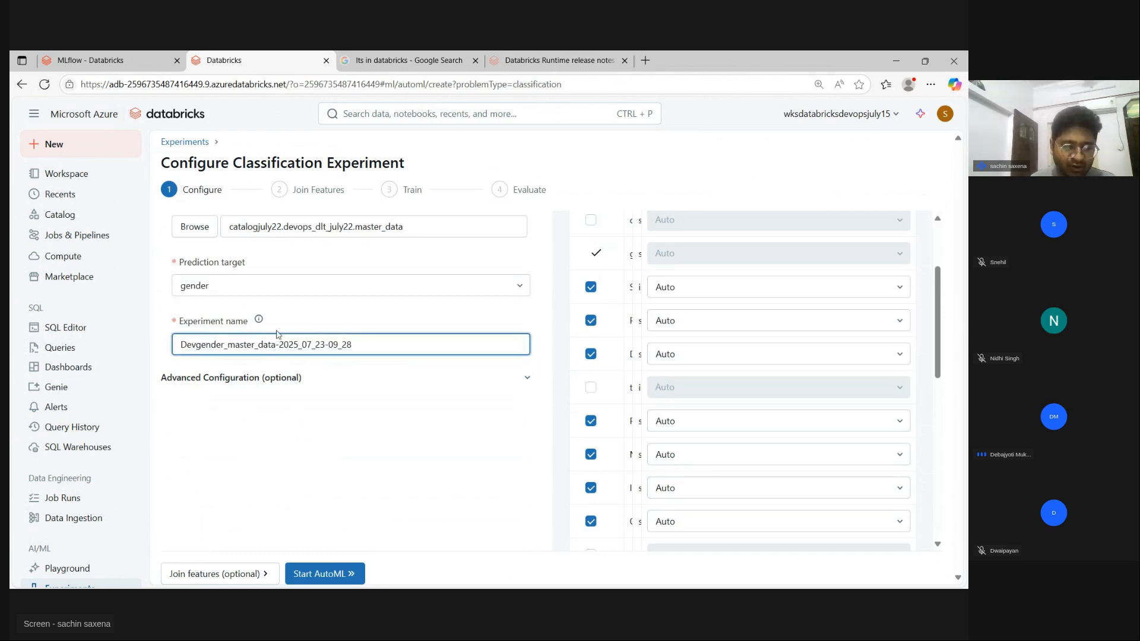
text(sML)
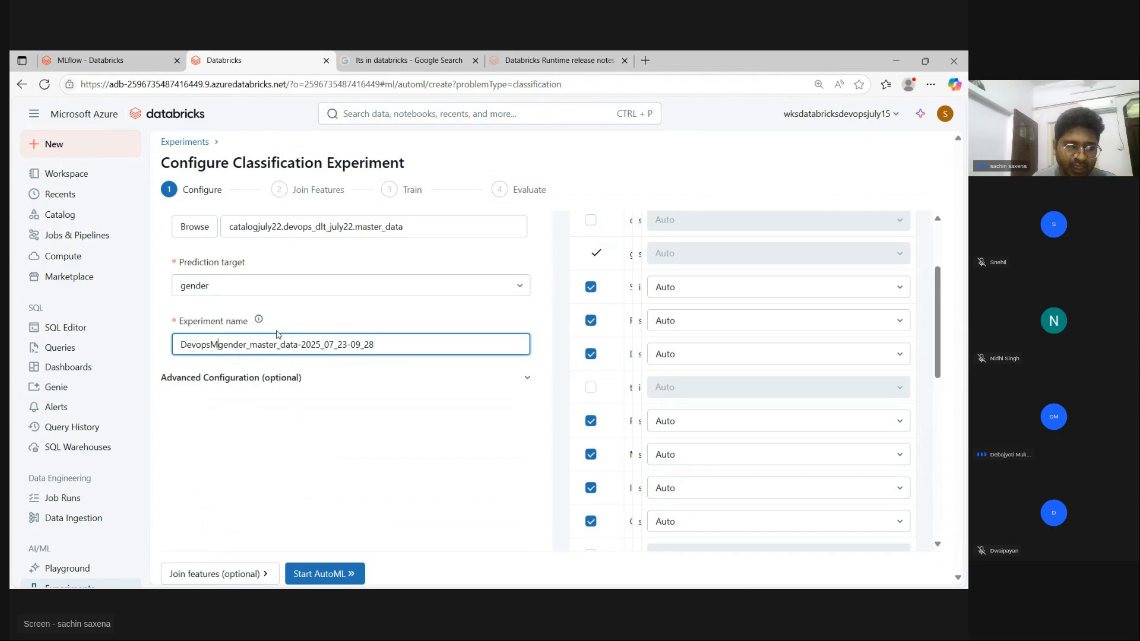
key(Left)
key(Left)
text(AutoML)
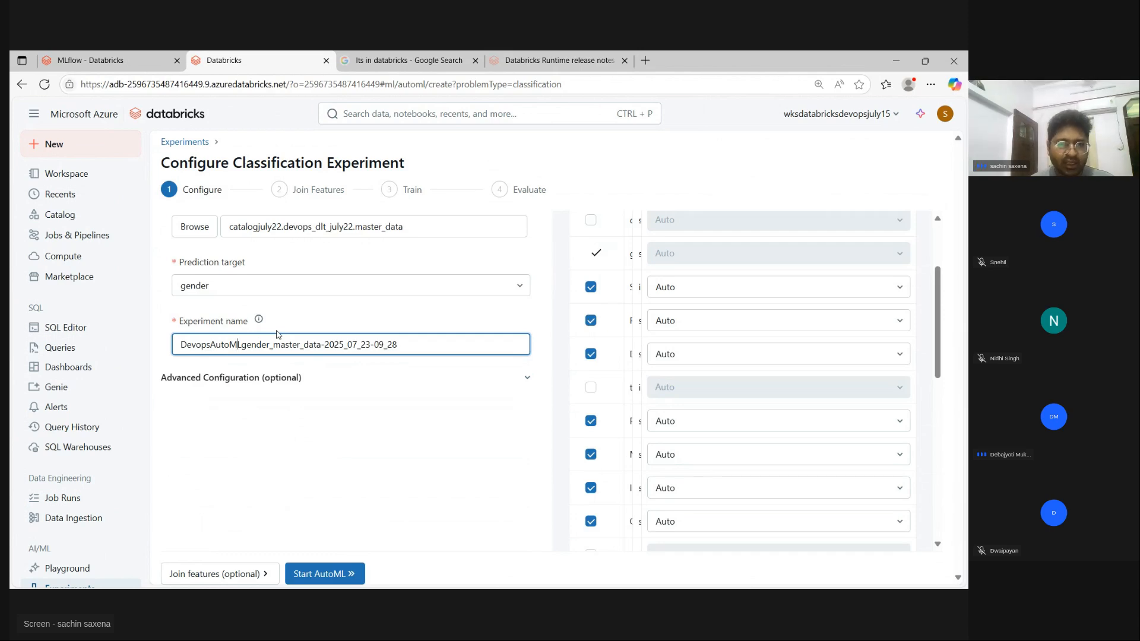
text(_)
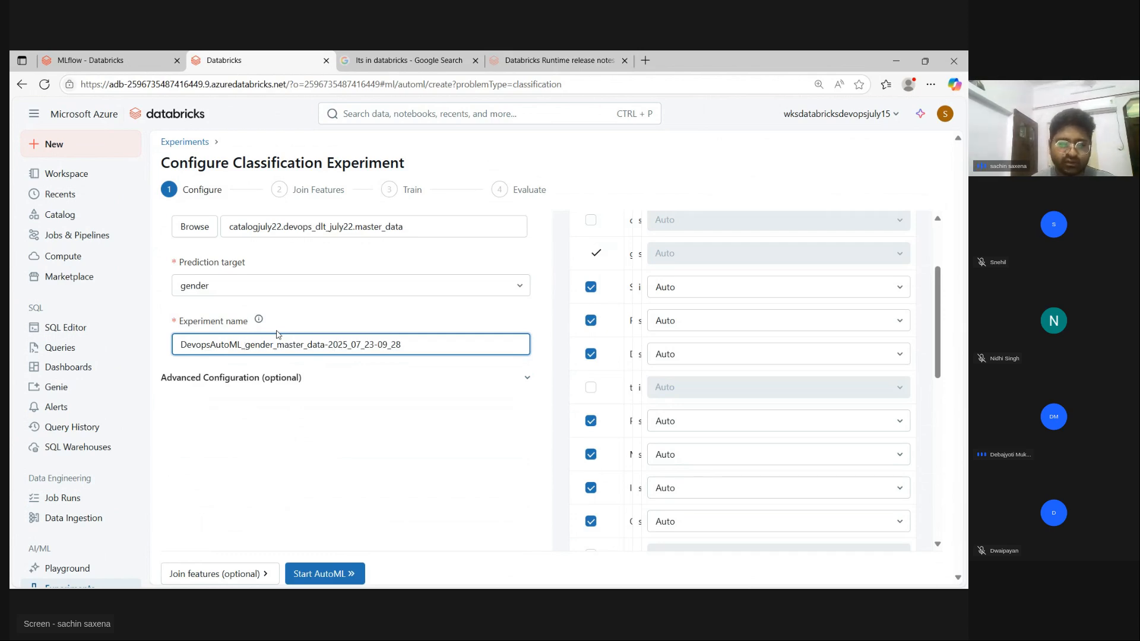
Capitalize "Gender" in the experiment name and review the evaluation metric options in the advanced configuration, keeping F1 score
key(Delete)
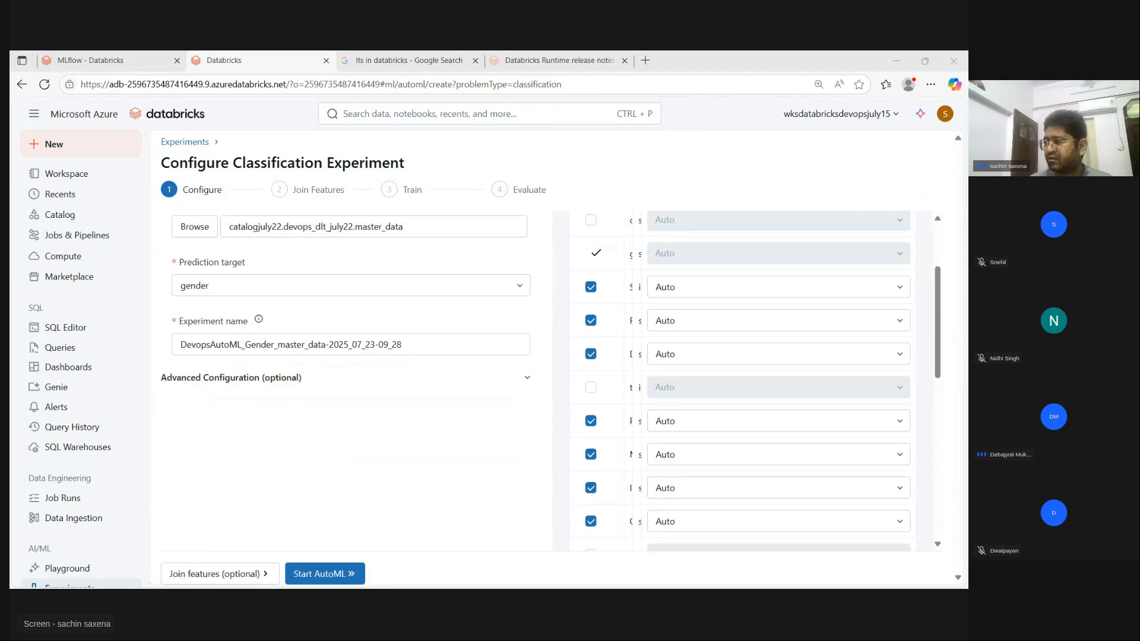
click(235, 379)
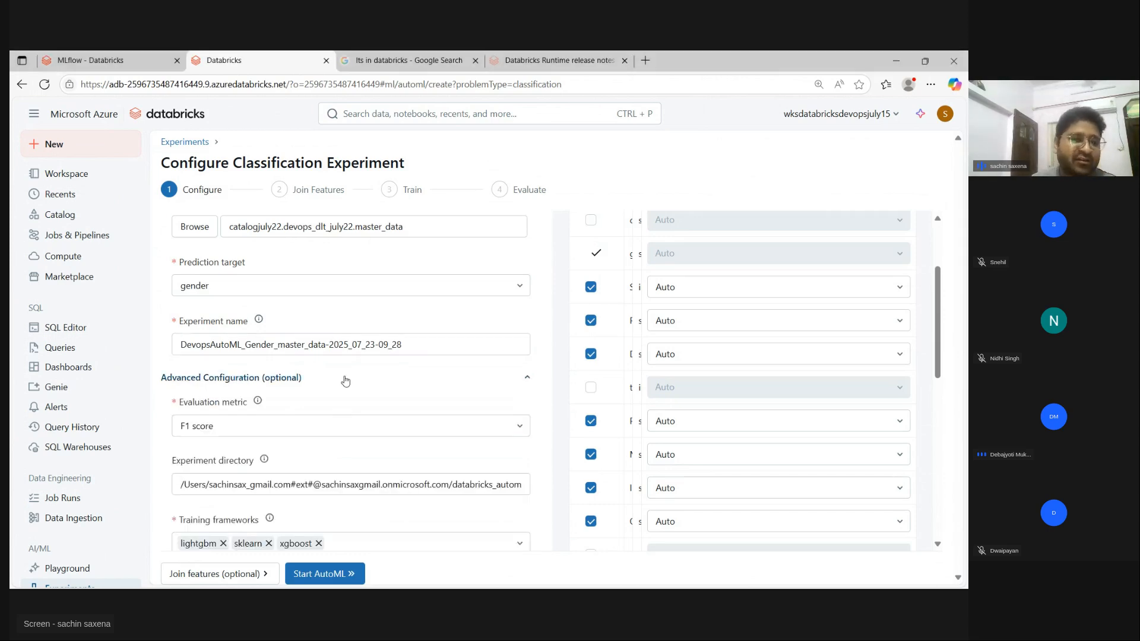
scroll(343, 382, down, 1)
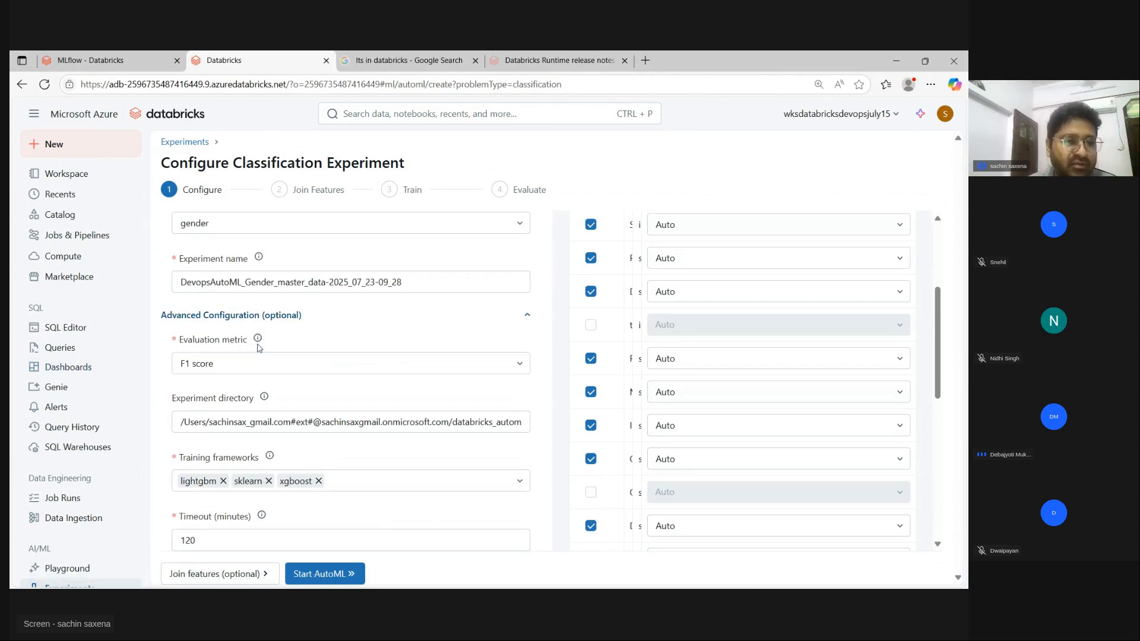
mouse_move(258, 339)
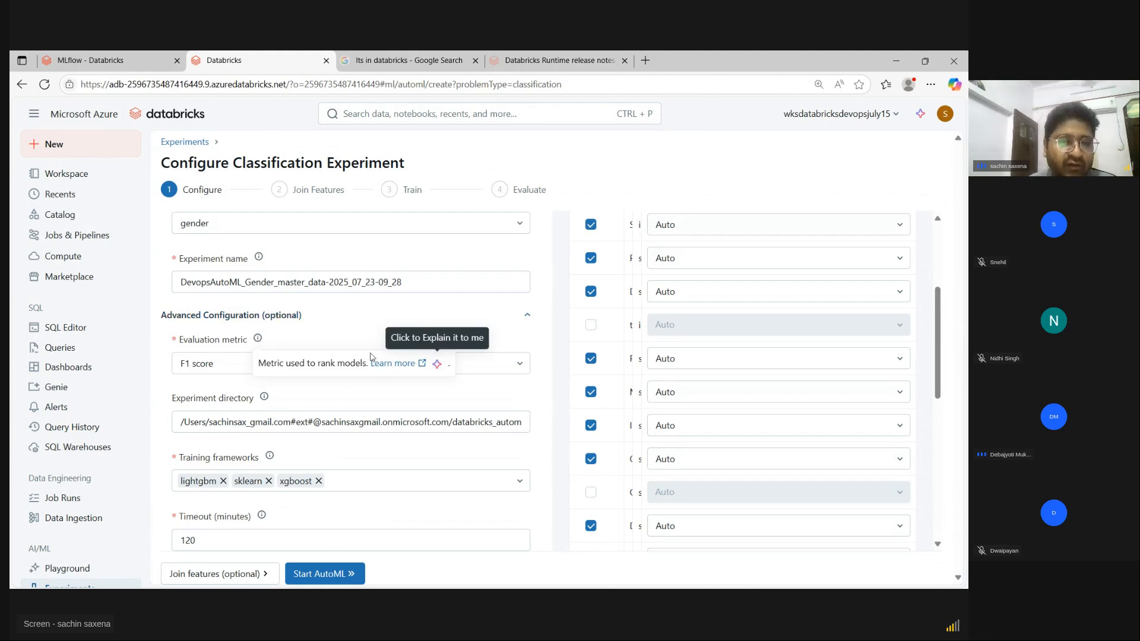
click(512, 364)
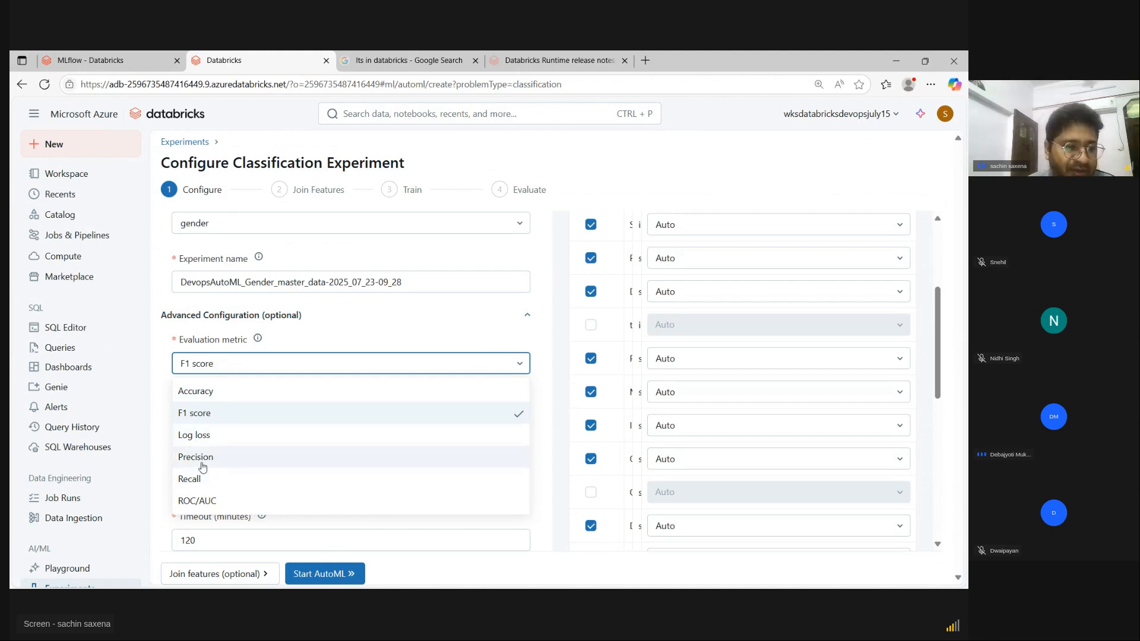
click(205, 415)
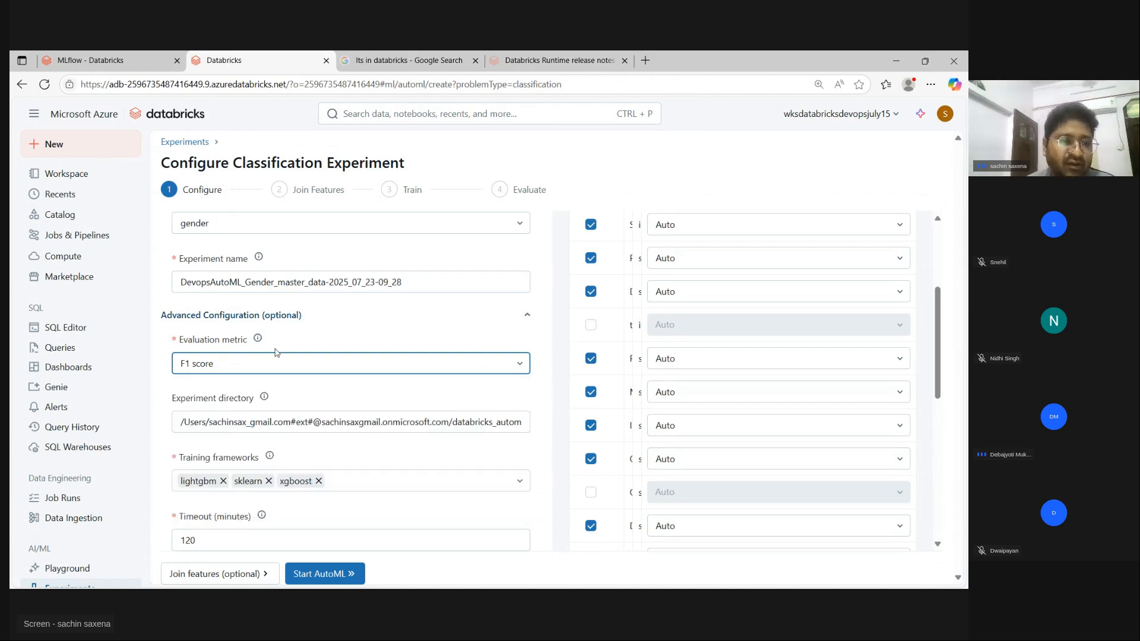
Open the training frameworks documentation in a new tab and remove lightgbm and xgboost, leaving only sklearn as training framework
scroll(258, 355, down, 2)
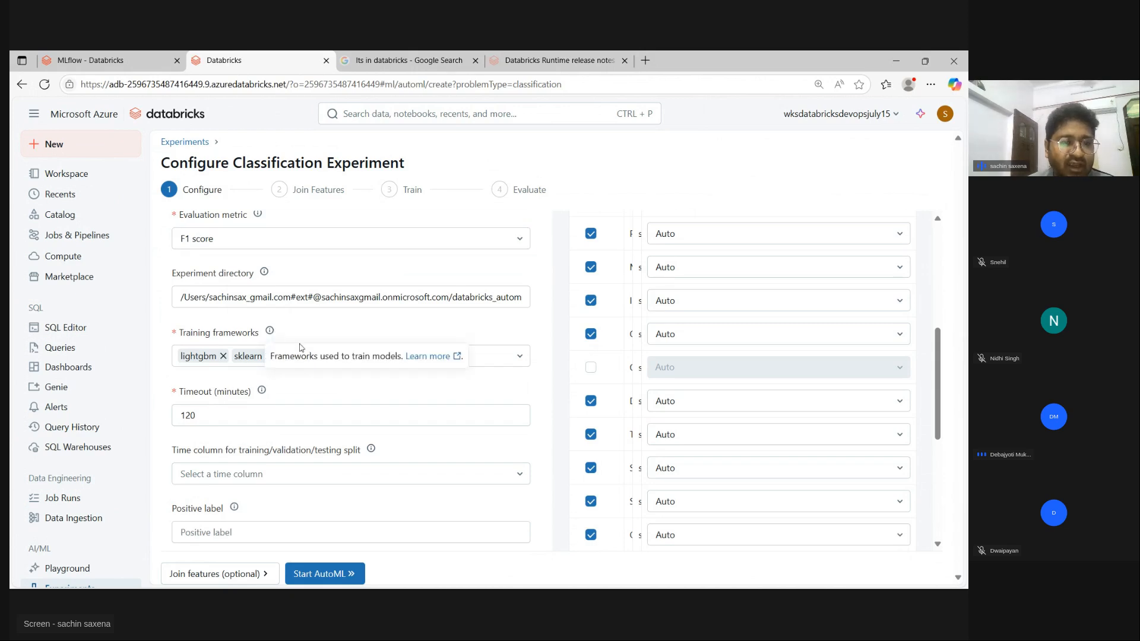
right_click(420, 362)
click(446, 370)
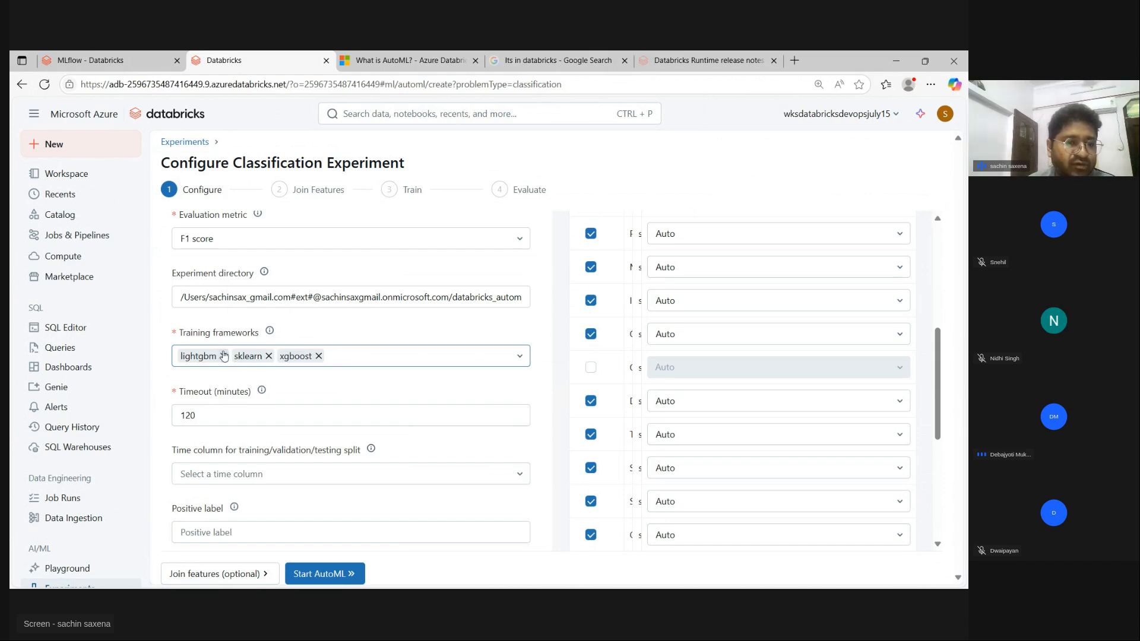
click(224, 355)
click(265, 356)
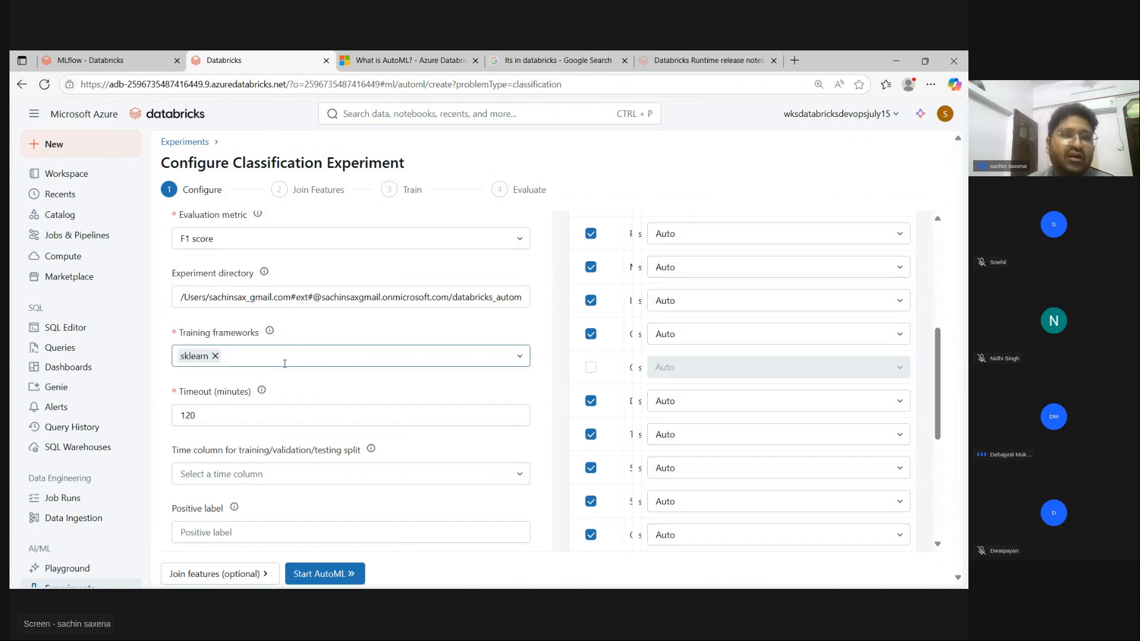
Look through the timeout, positive label and time column settings, leaving the time column for the data split unselected
scroll(285, 365, down, 1)
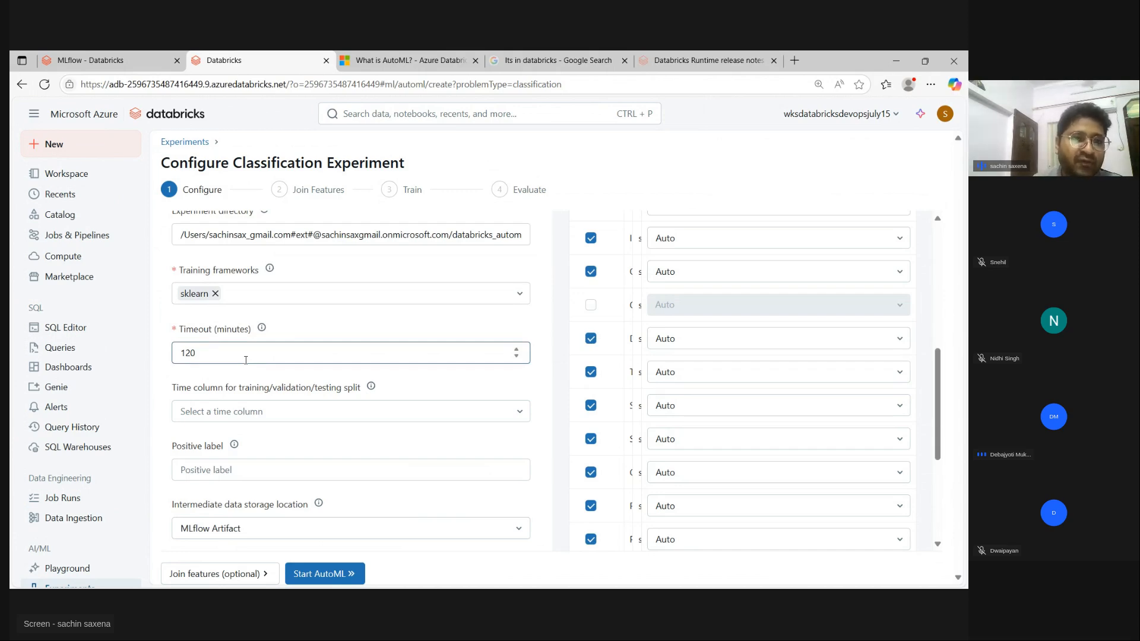
scroll(245, 360, down, 2)
click(249, 286)
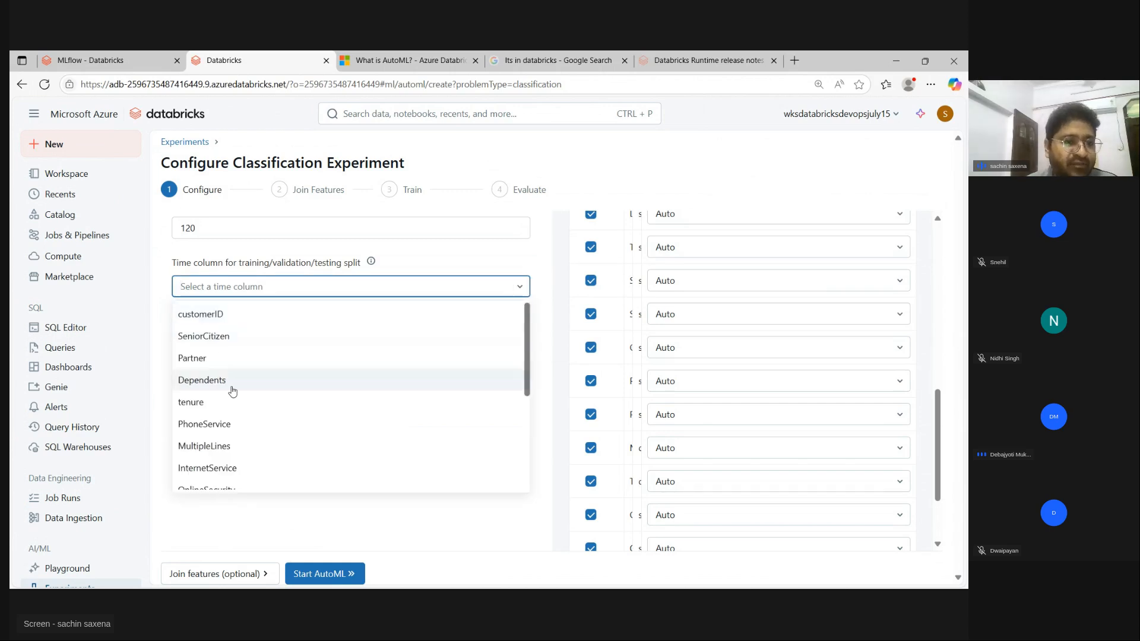
click(158, 274)
scroll(163, 273, down, 1)
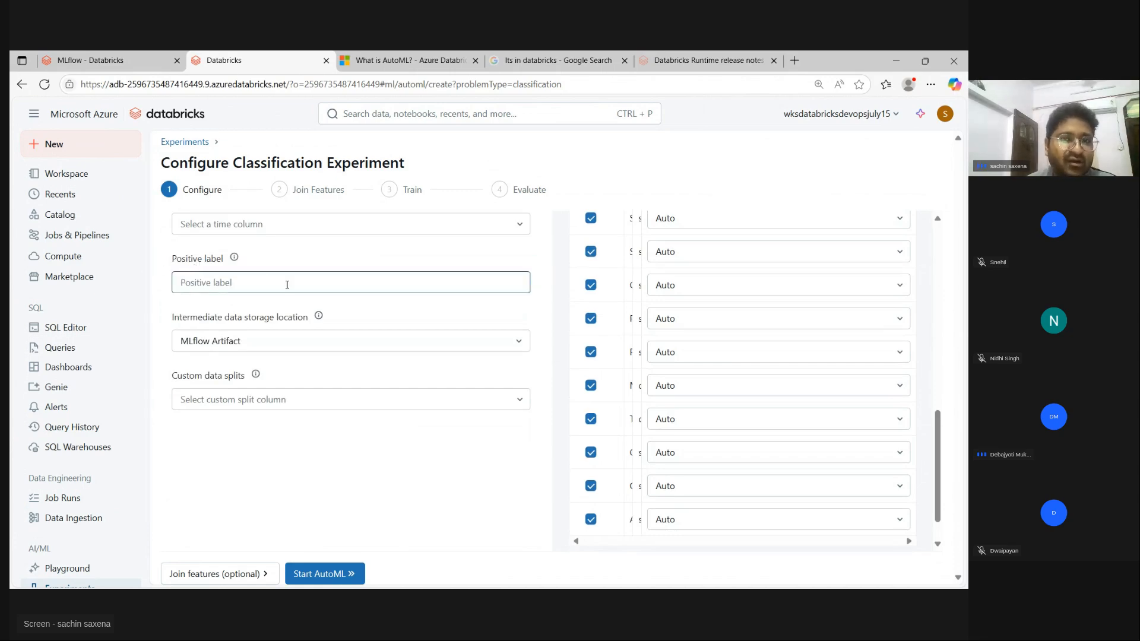
scroll(351, 298, down, 1)
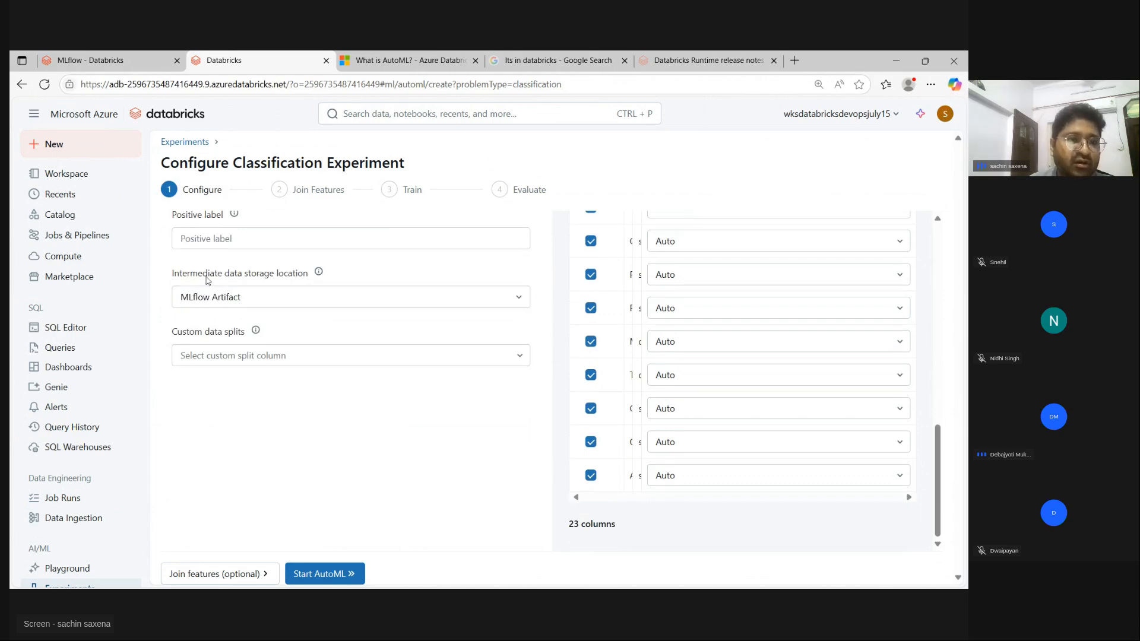
Keep MLflow Artifact as the intermediate data storage location and start the AutoML experiment
click(229, 298)
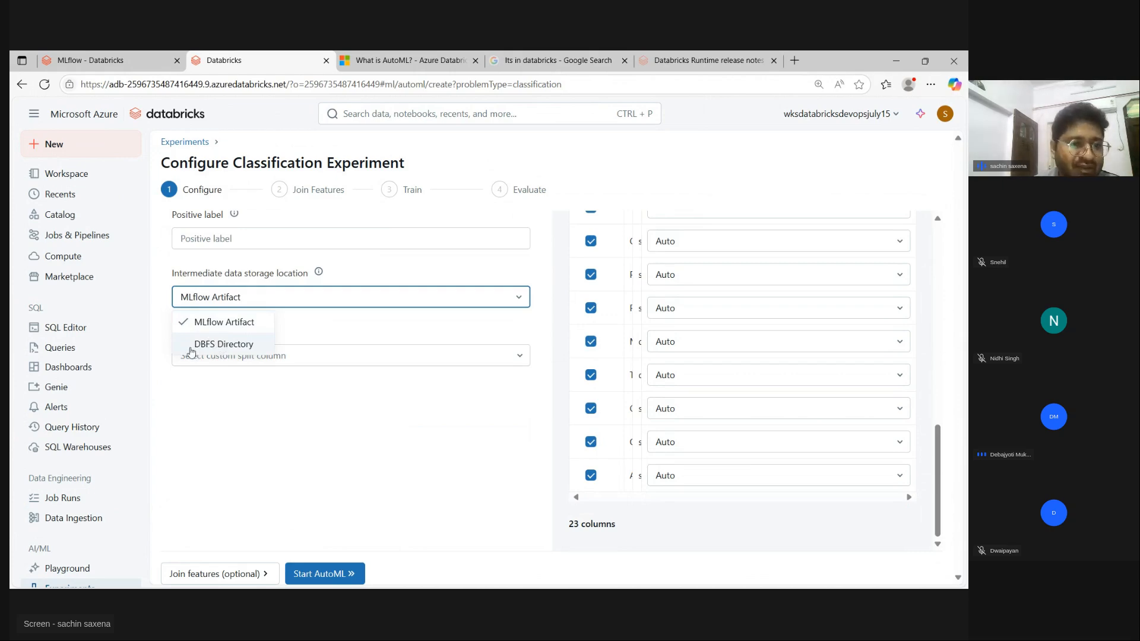
click(229, 324)
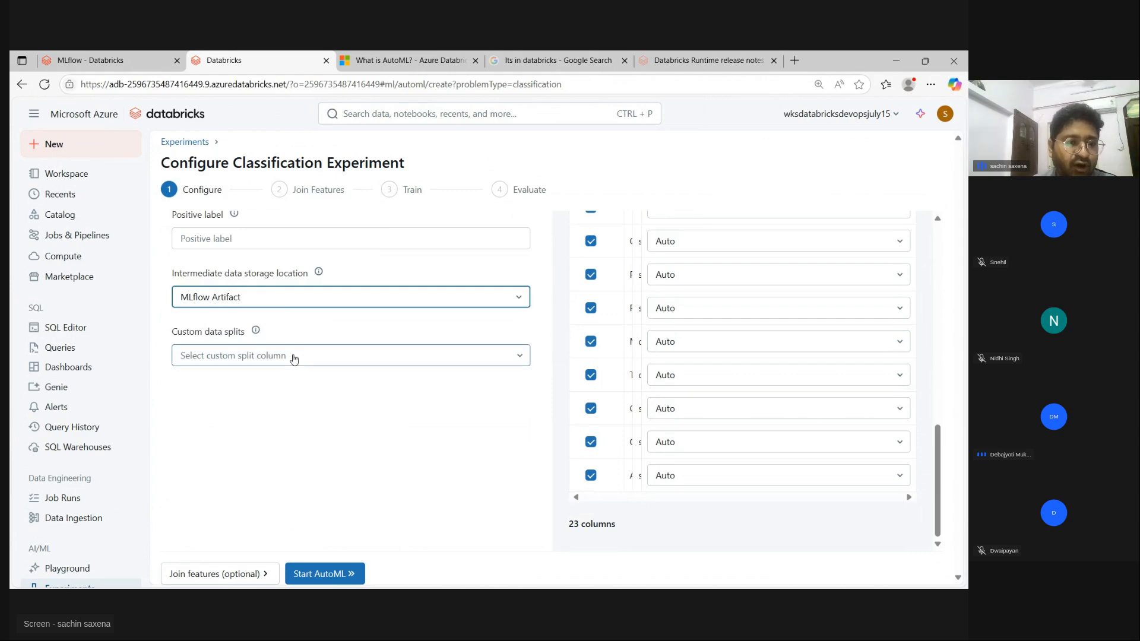
click(324, 574)
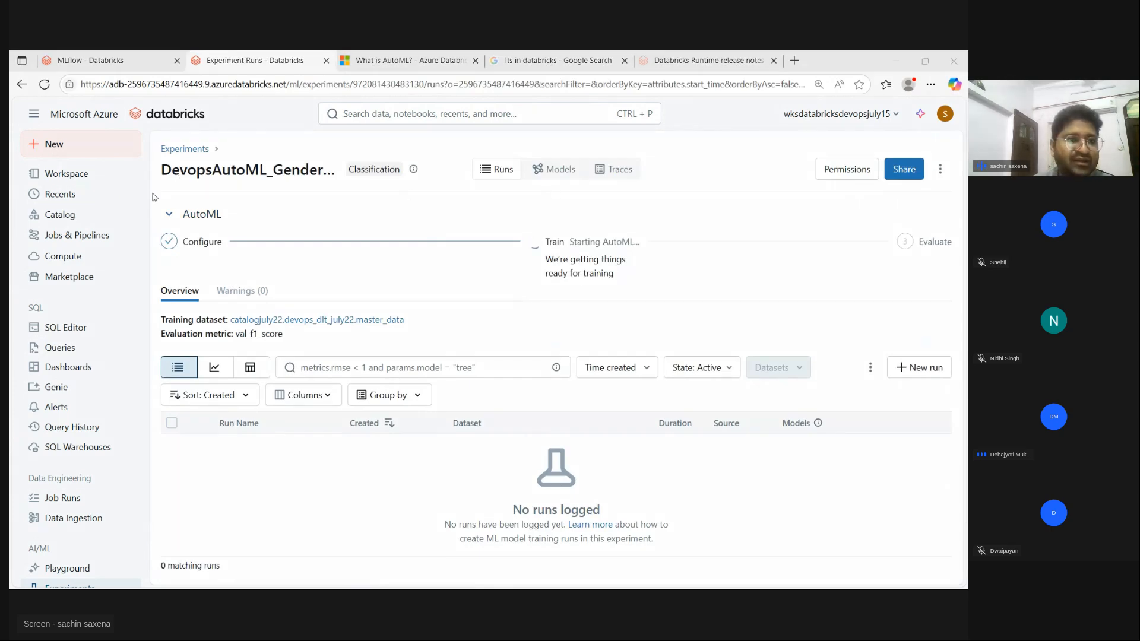
Look over the experiment's training progress and its runs in the chart and evaluation views, returning to the list view
mouse_move(152, 185)
mouse_down()
mouse_move(369, 433)
mouse_move(787, 480)
mouse_move(968, 514)
mouse_up()
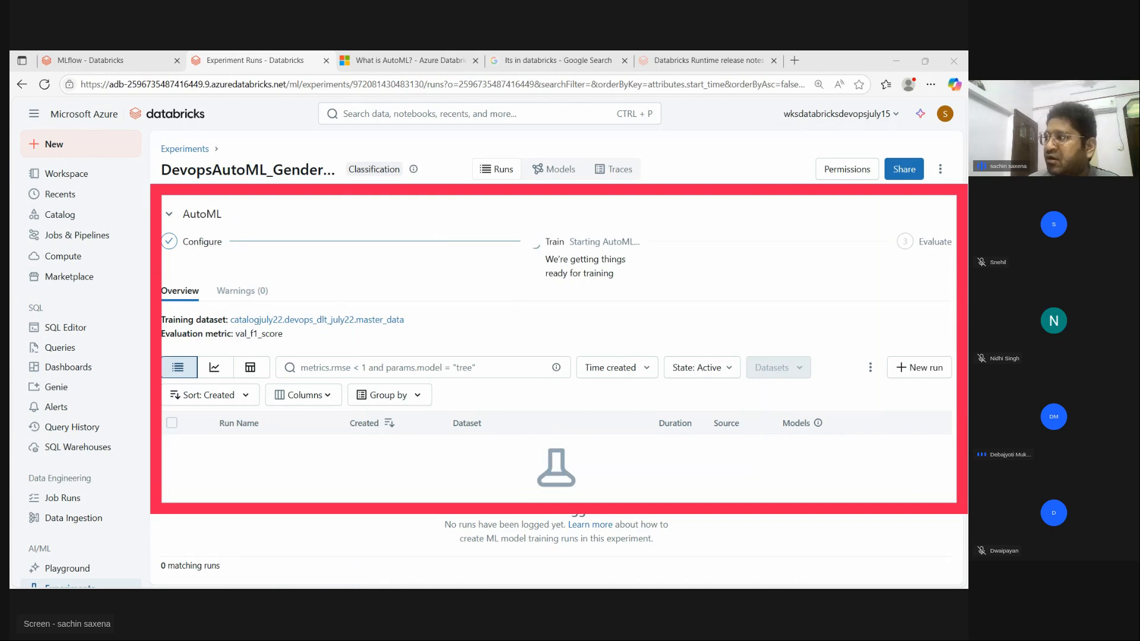
mouse_move(490, 208)
mouse_down()
mouse_move(533, 276)
mouse_move(687, 323)
mouse_up()
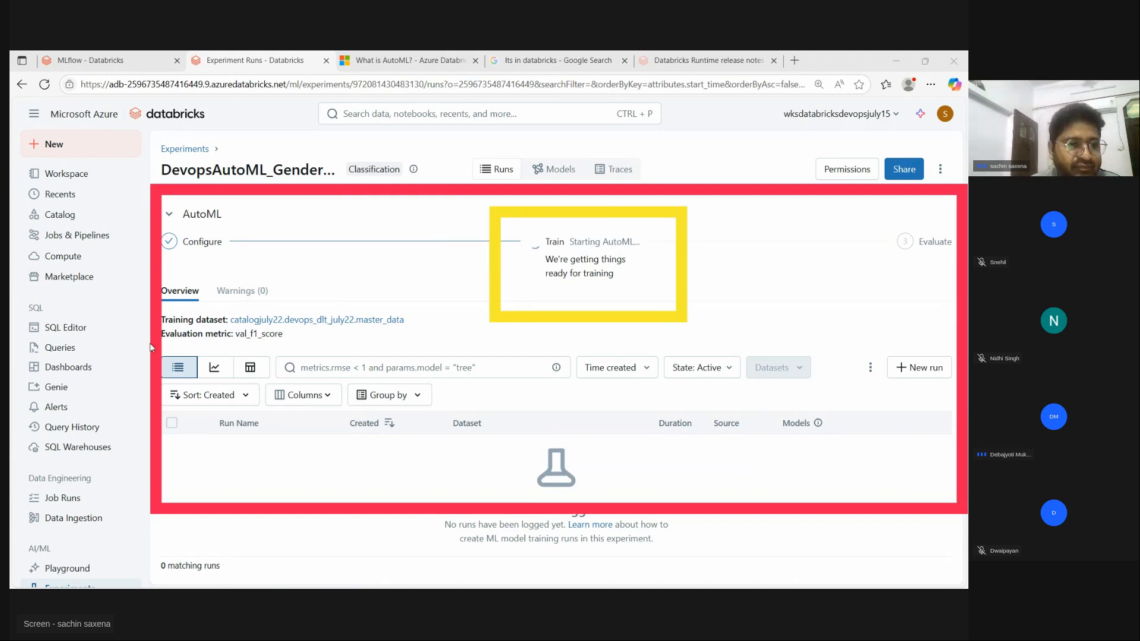
mouse_move(147, 397)
mouse_down()
mouse_move(521, 533)
mouse_move(951, 550)
mouse_up()
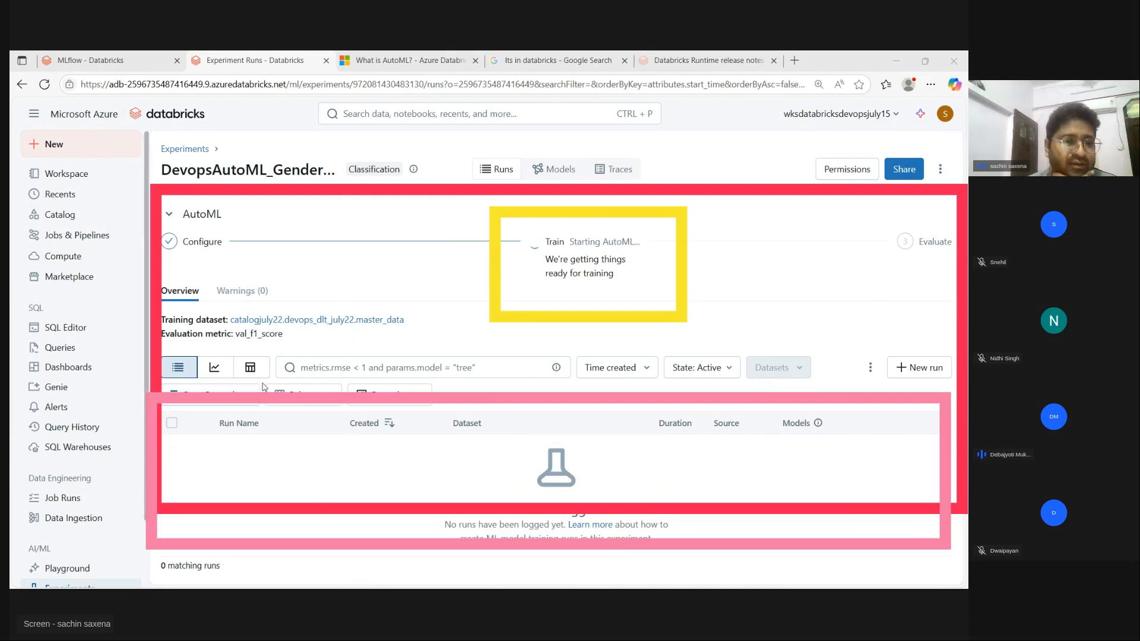
click(214, 367)
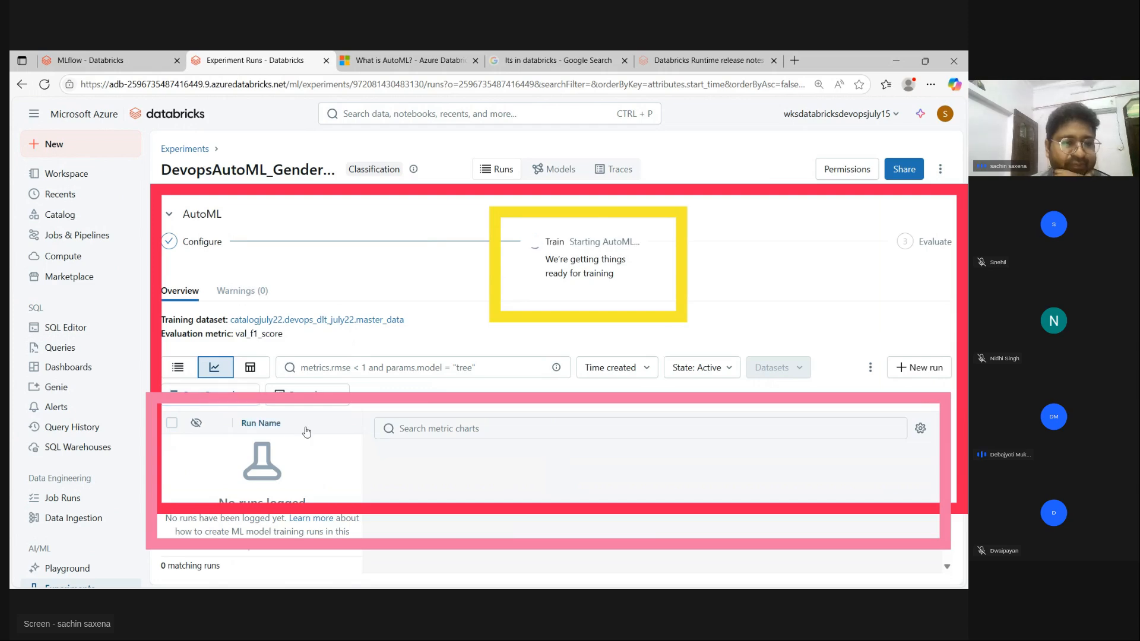
click(249, 369)
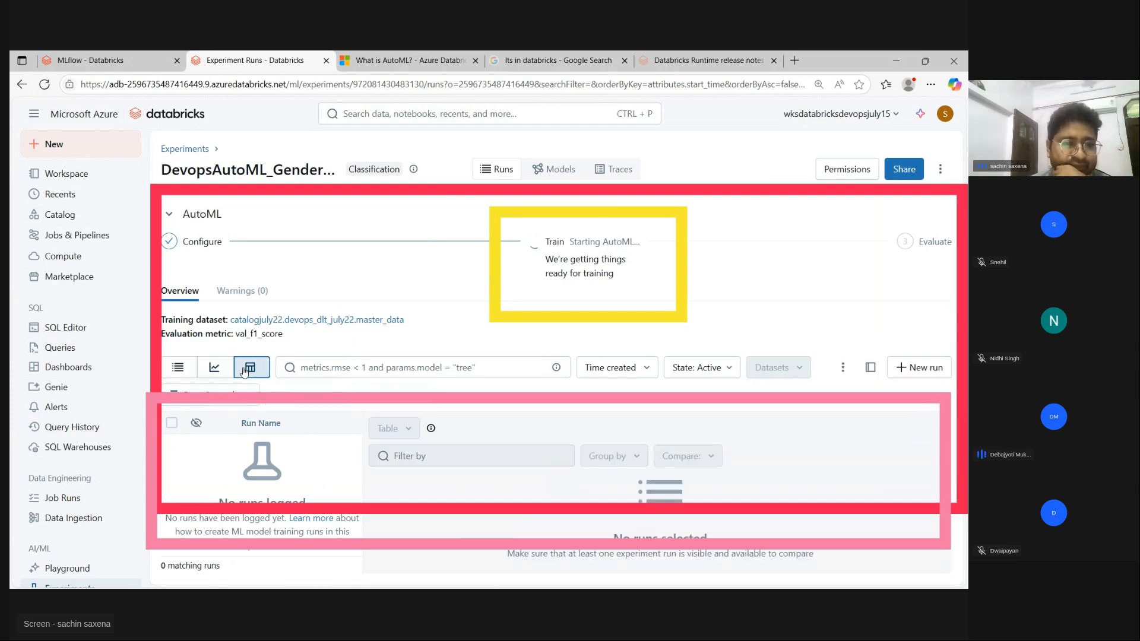
click(181, 369)
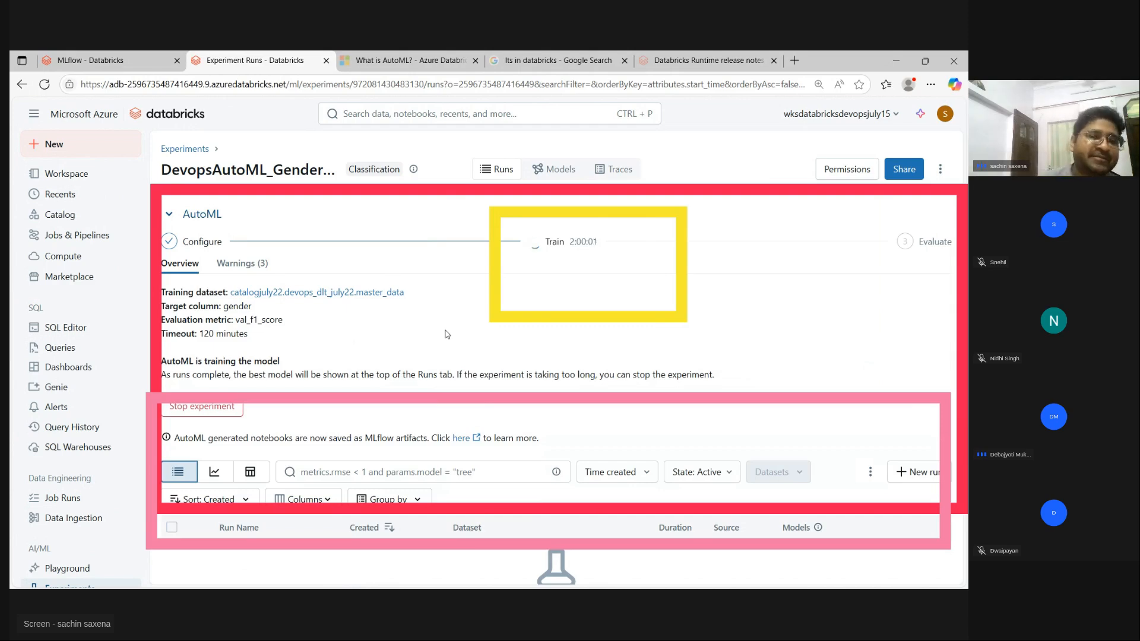
Switch to the Microsoft Learn page "What is AutoML?" and view its AutoML algorithms section
click(387, 62)
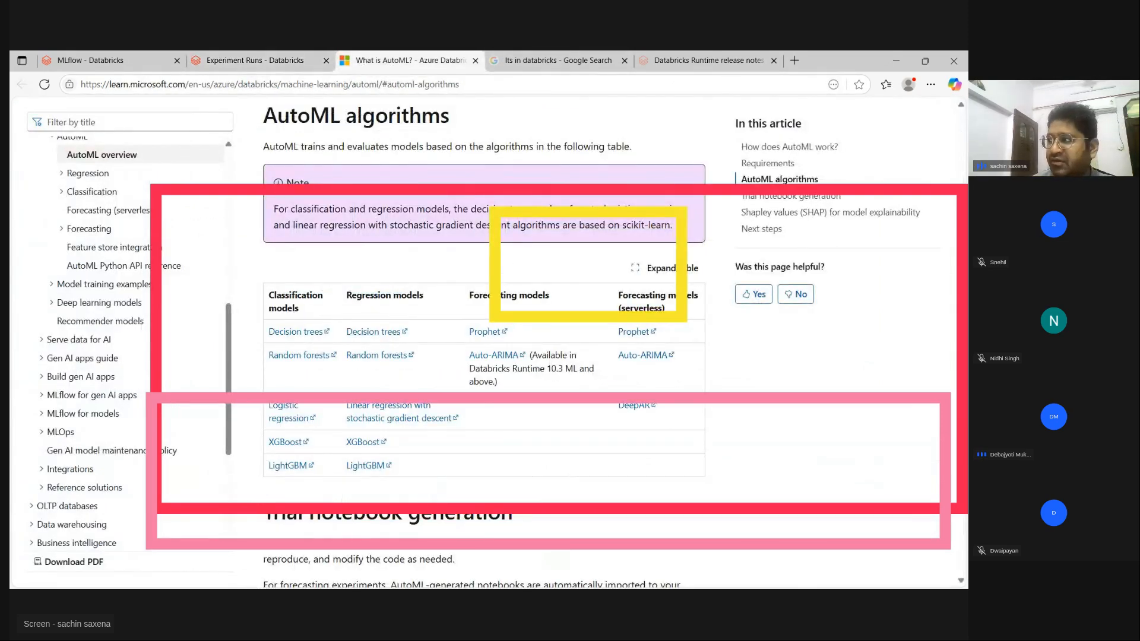
key(Escape)
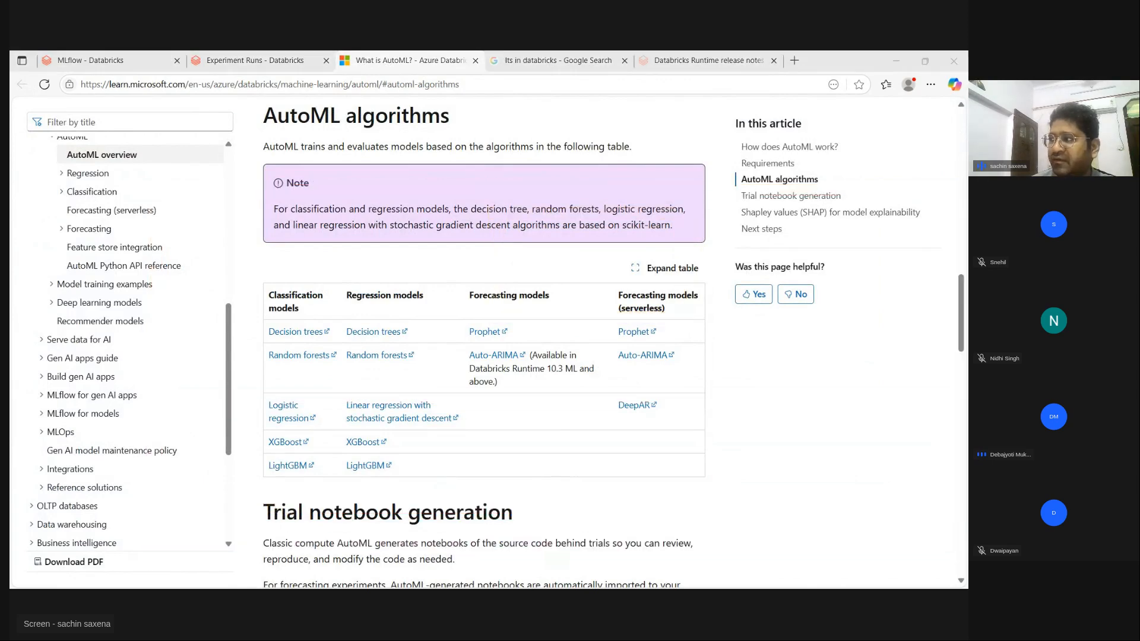
mouse_move(230, 91)
mouse_down()
mouse_move(324, 279)
mouse_move(680, 487)
mouse_move(853, 564)
mouse_move(878, 563)
mouse_up()
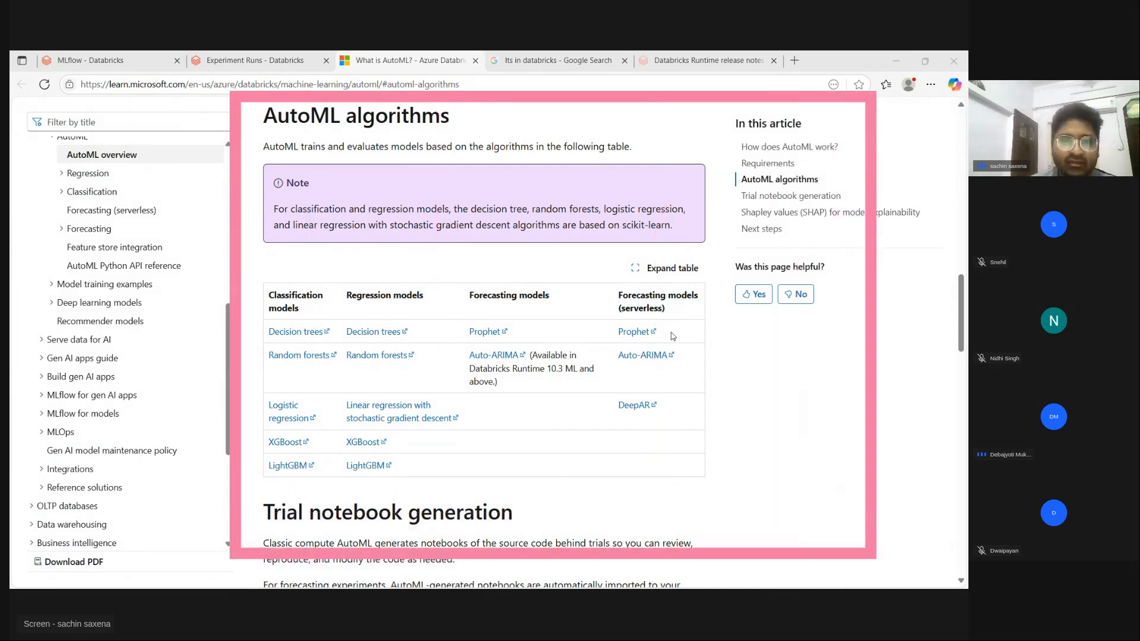
Read the AutoML definition and the "How does AutoML work?" list at the start of the article
scroll(670, 333, up, 10)
scroll(441, 341, up, 6)
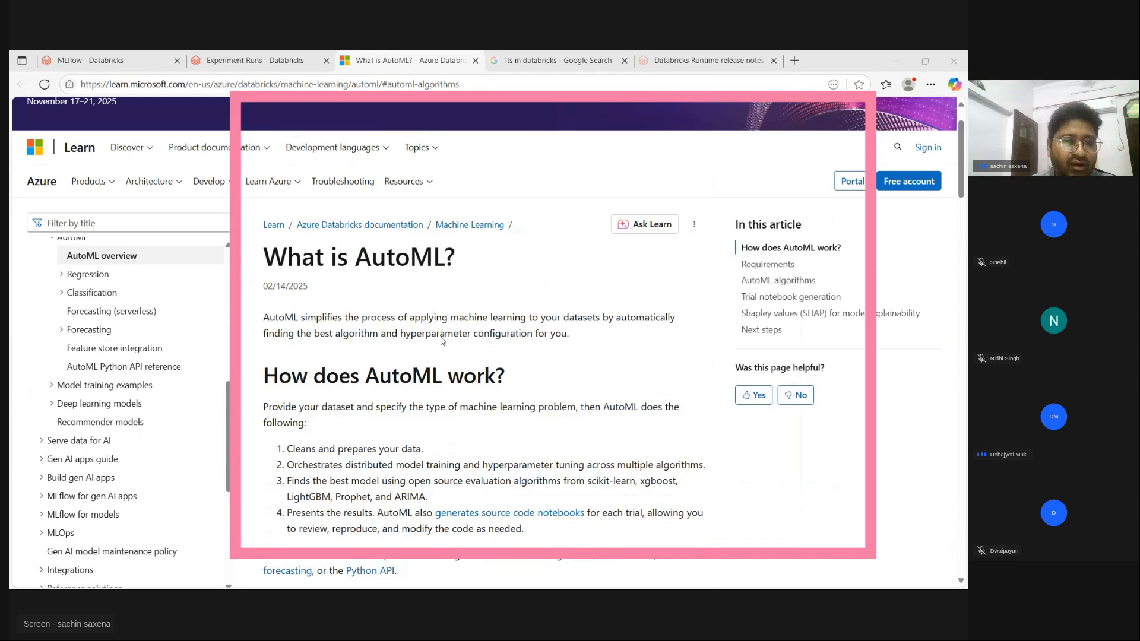
scroll(356, 268, down, 3)
scroll(285, 235, up, 2)
drag(263, 313, 593, 343)
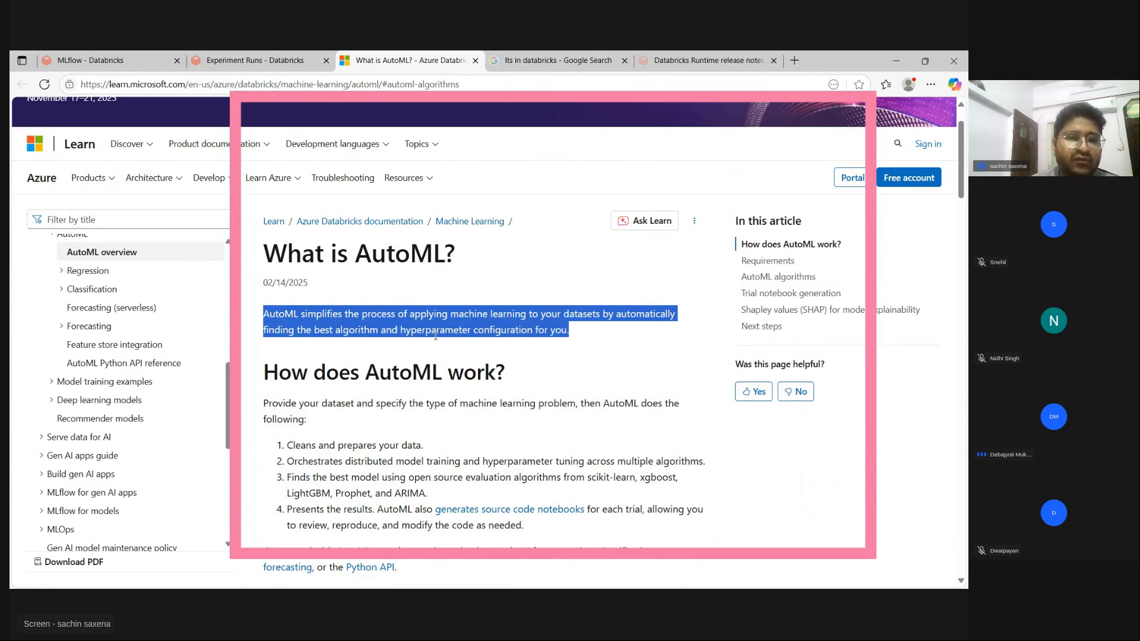
scroll(356, 285, down, 2)
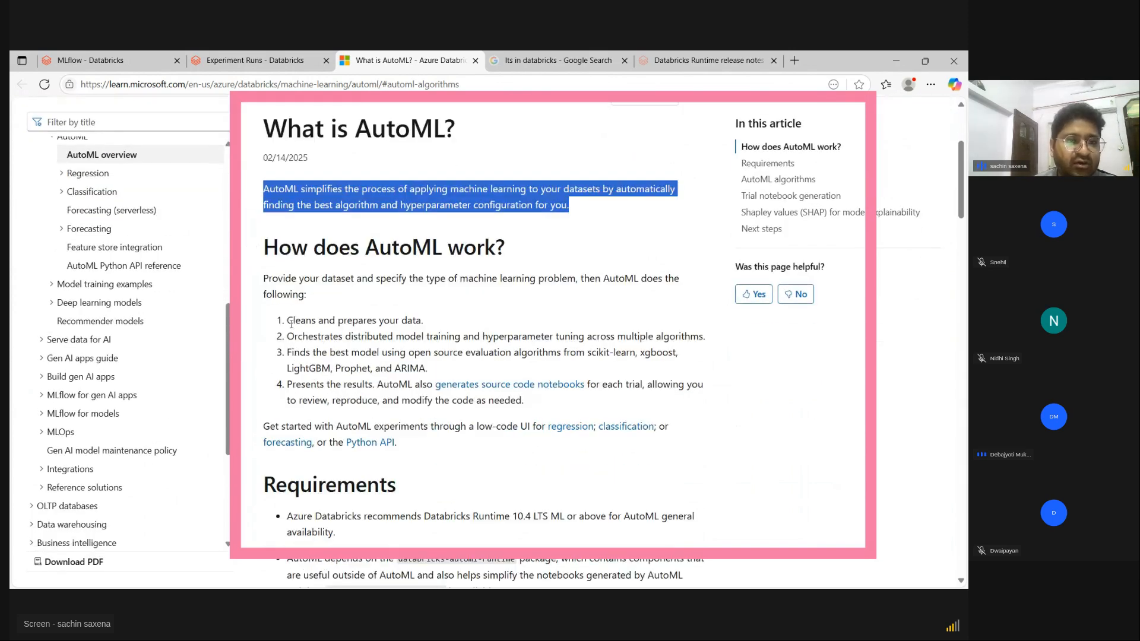
drag(288, 320, 433, 327)
drag(308, 354, 303, 354)
click(288, 337)
scroll(378, 383, down, 2)
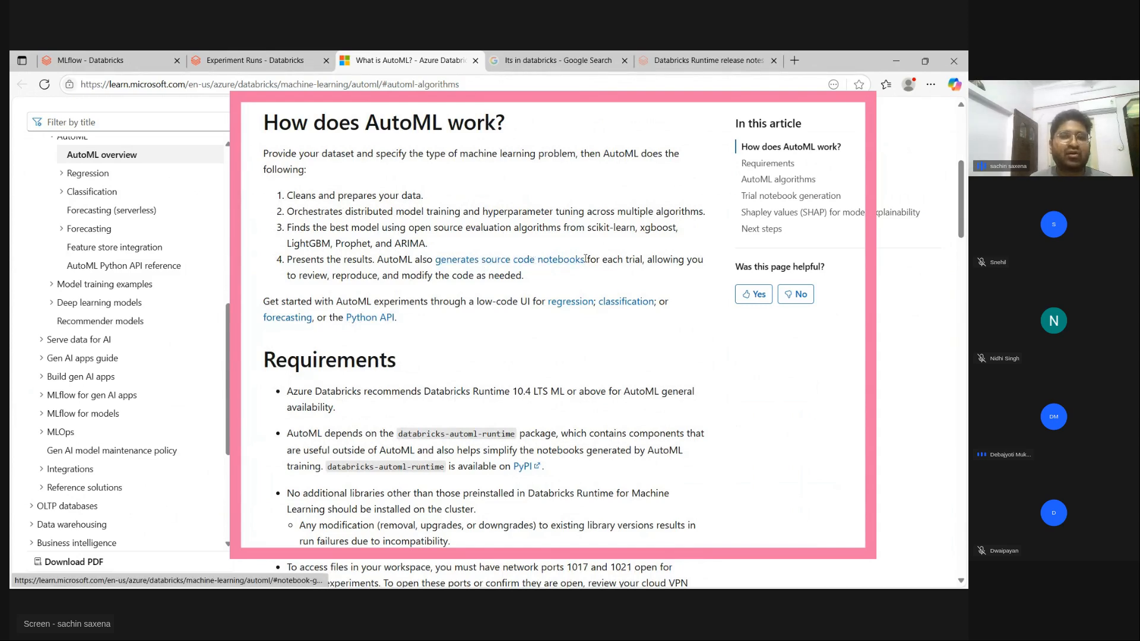
Read the article's requirements on runtime version and compute access modes, and its table of classification, regression and forecasting algorithms
scroll(407, 364, down, 3)
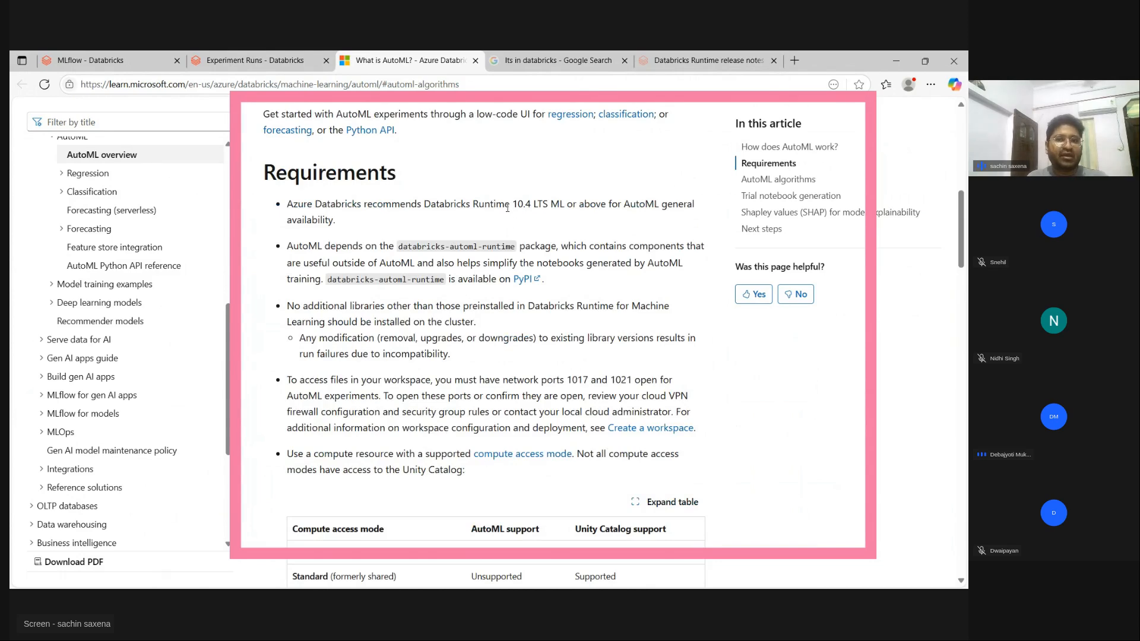
drag(510, 204, 568, 208)
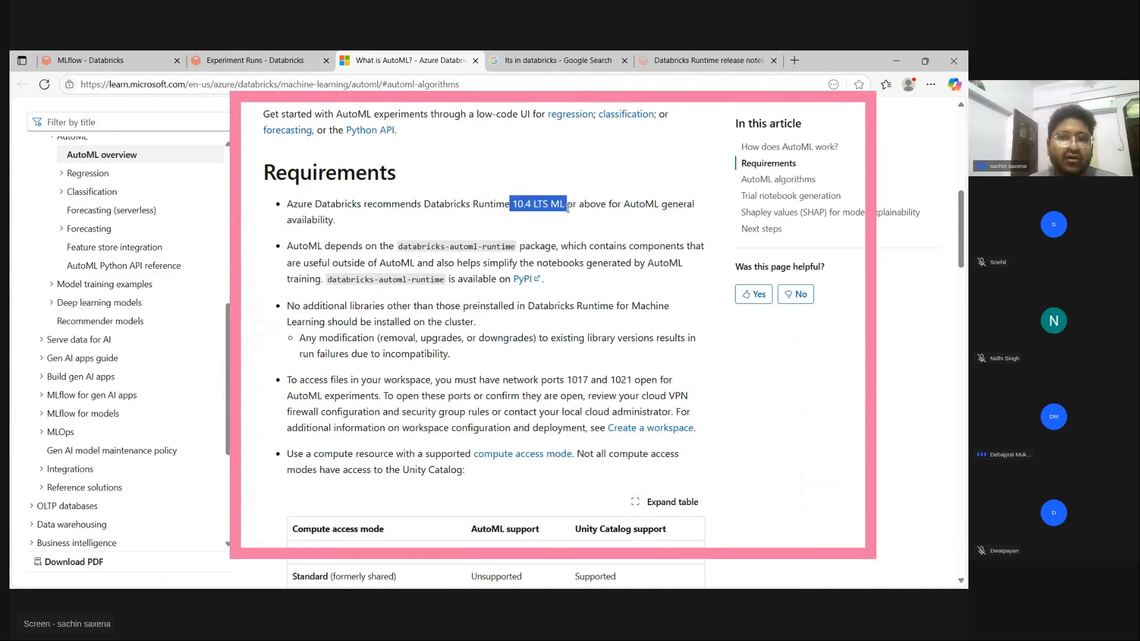
click(466, 228)
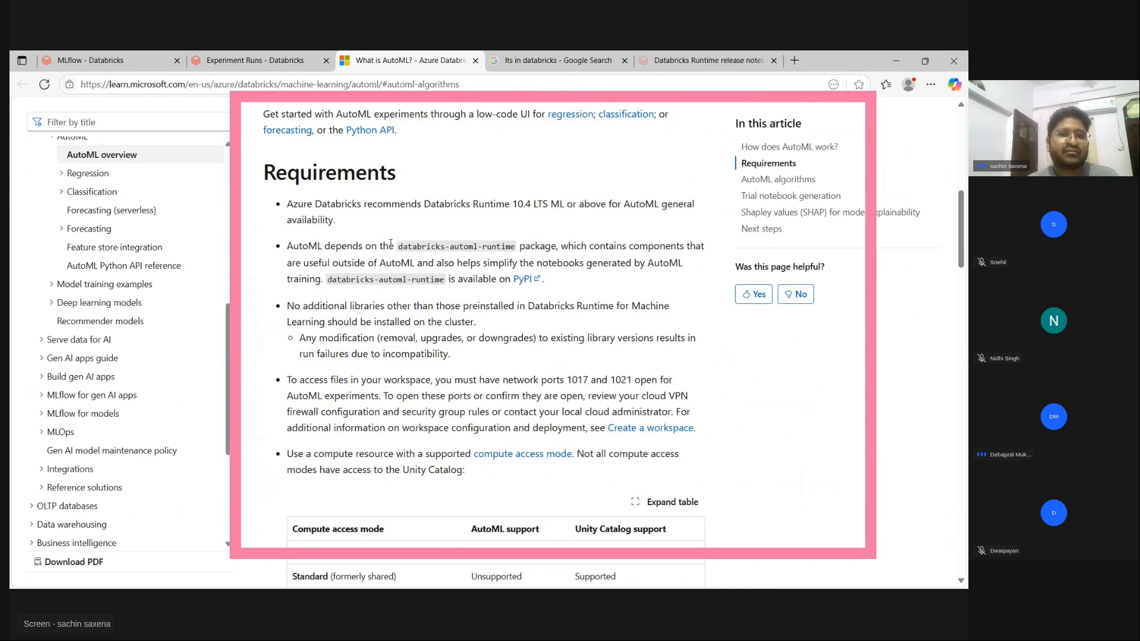
scroll(386, 263, down, 4)
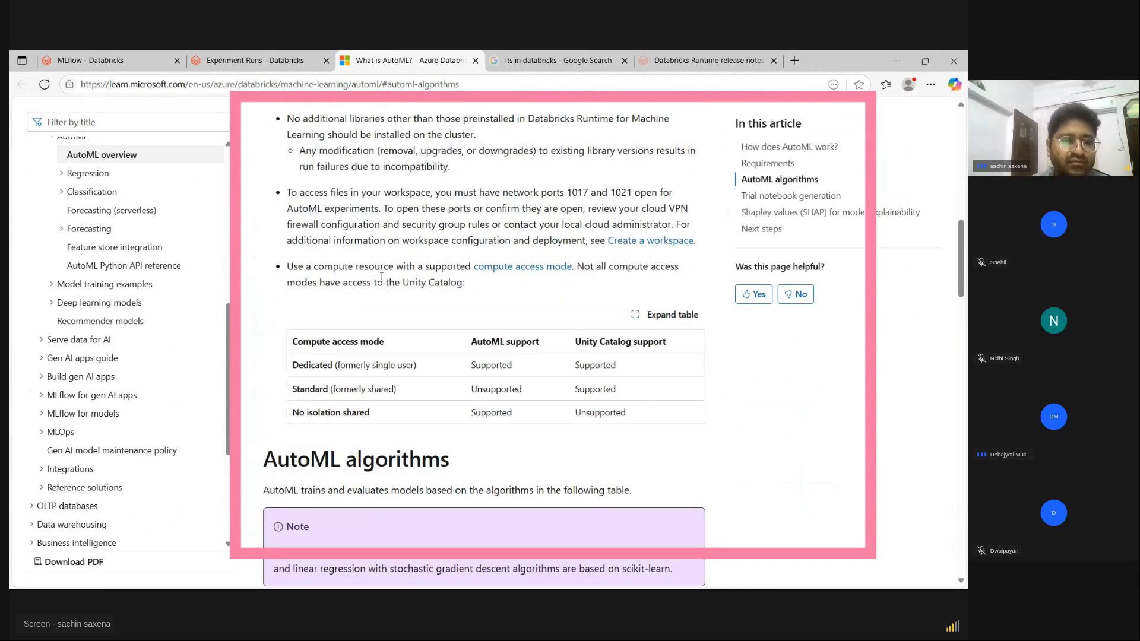
drag(287, 273, 629, 363)
click(393, 363)
scroll(393, 364, down, 5)
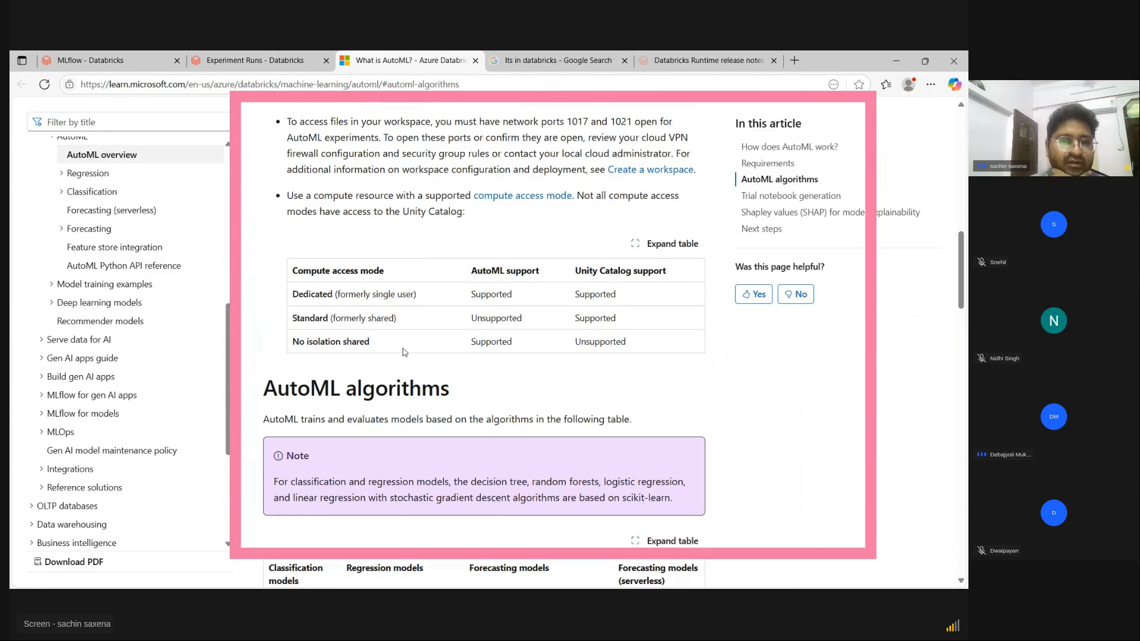
scroll(404, 352, up, 1)
scroll(404, 352, down, 1)
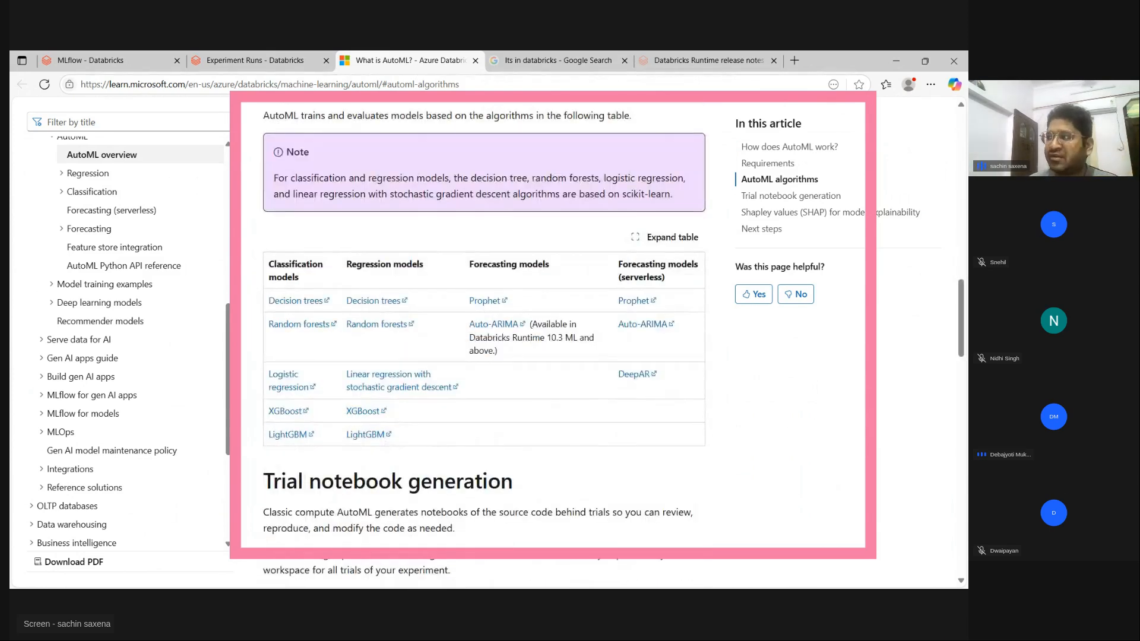
Mark the classification, regression and both forecasting columns plus DeepAR in the algorithms table with annotation boxes, and clear all the drawings
mouse_move(241, 240)
mouse_down()
mouse_move(326, 318)
mouse_move(353, 484)
mouse_move(349, 466)
mouse_up()
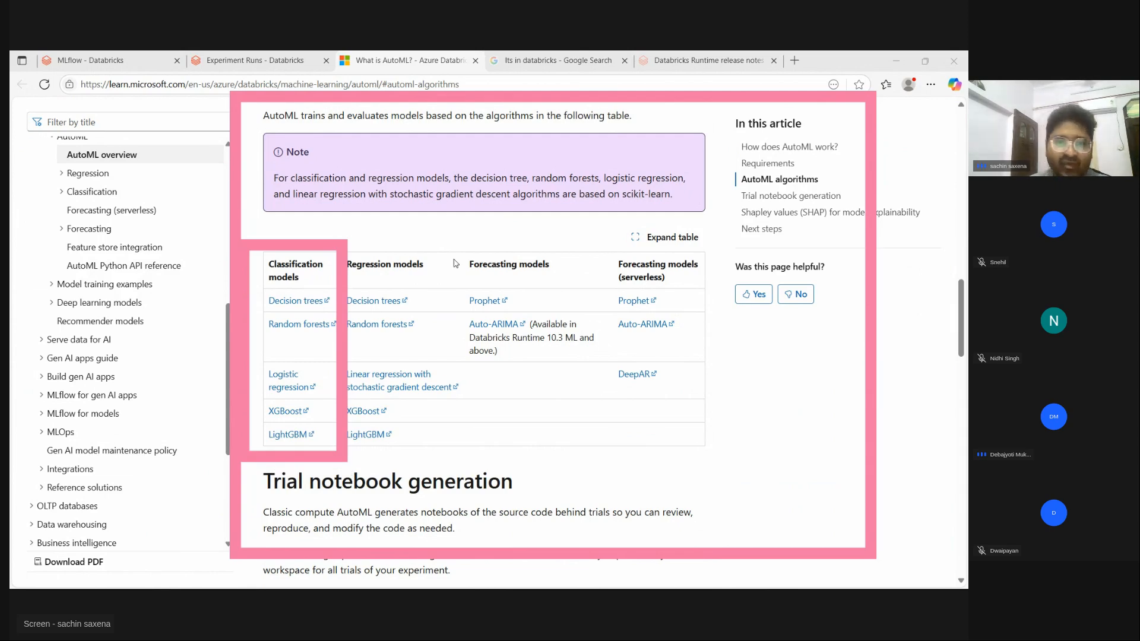
drag(330, 228, 469, 472)
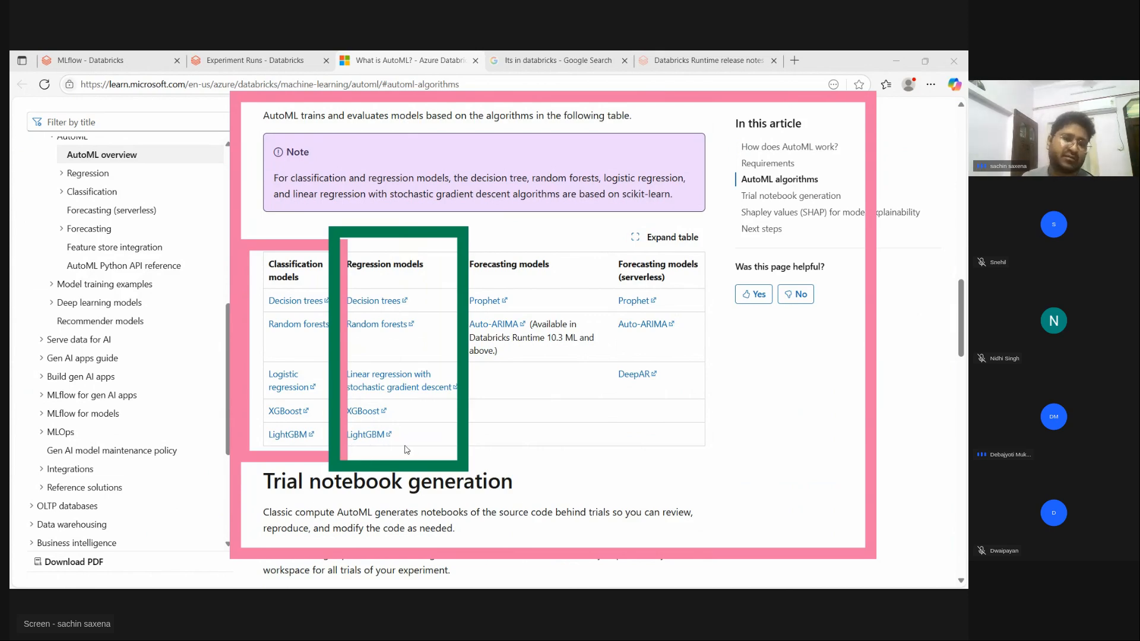
mouse_move(448, 234)
mouse_down()
mouse_move(570, 351)
mouse_move(599, 398)
mouse_up()
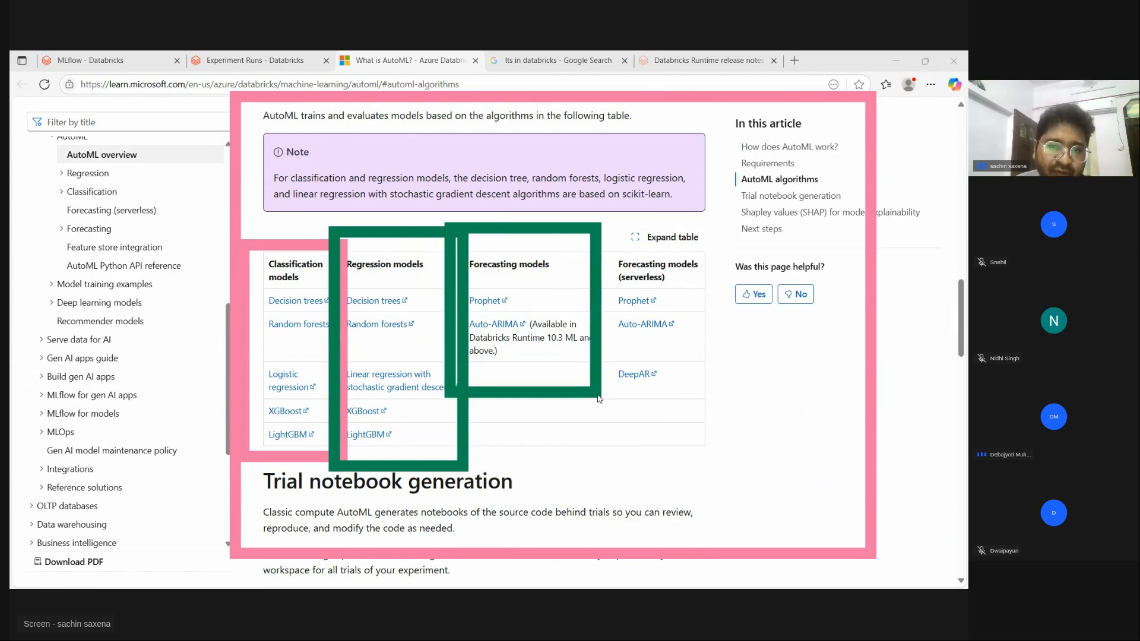
mouse_move(601, 233)
mouse_down()
mouse_move(683, 305)
mouse_move(732, 411)
mouse_up()
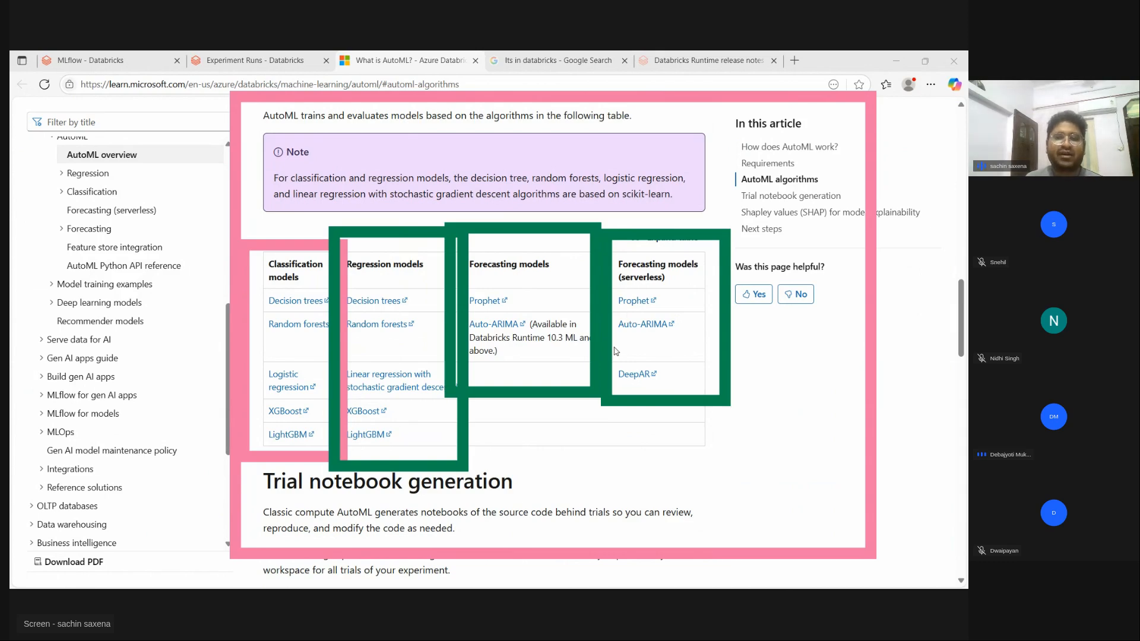
drag(621, 364, 693, 411)
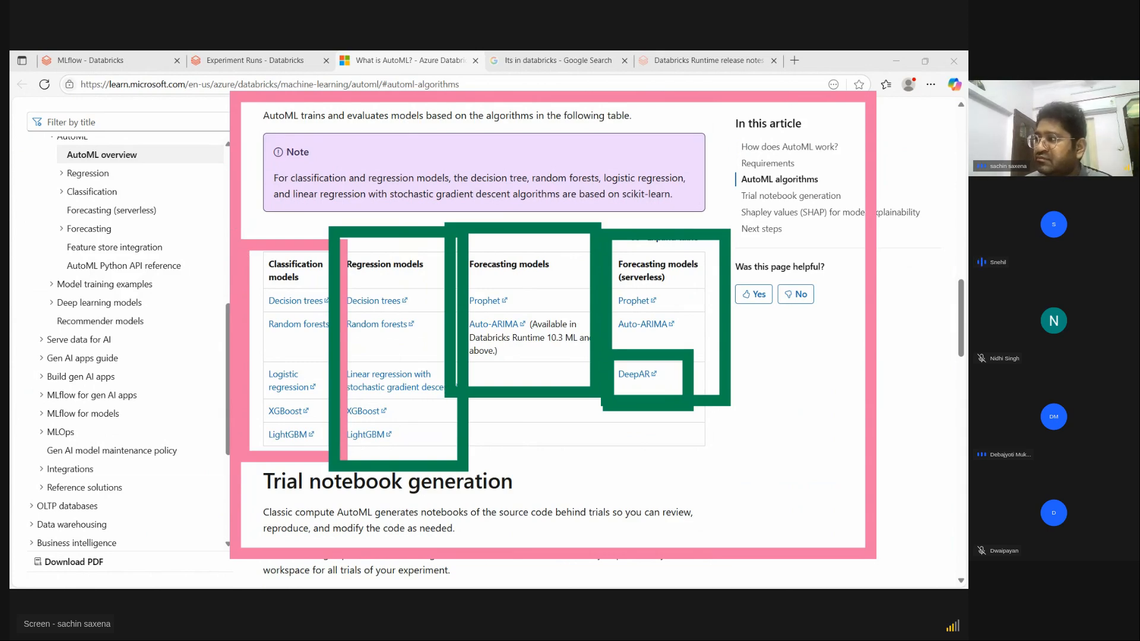
mouse_move(191, 194)
mouse_down()
mouse_move(454, 302)
mouse_move(811, 499)
mouse_up()
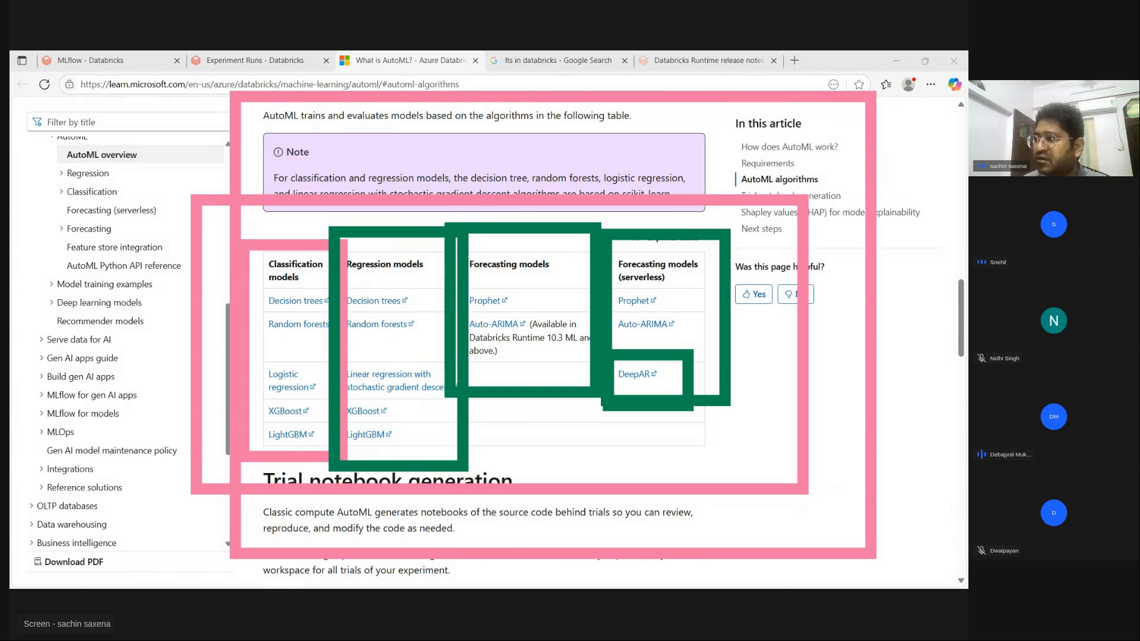
key(Escape)
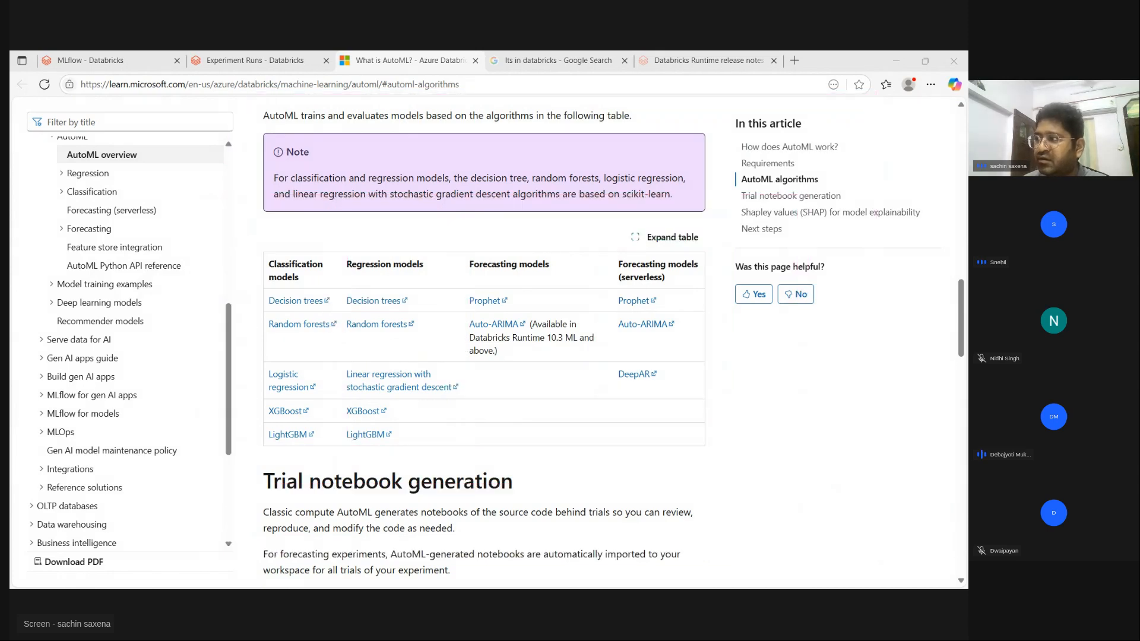
Switch back to the Databricks workspace and open its Experiments page in a new browser tab
click(220, 62)
click(57, 60)
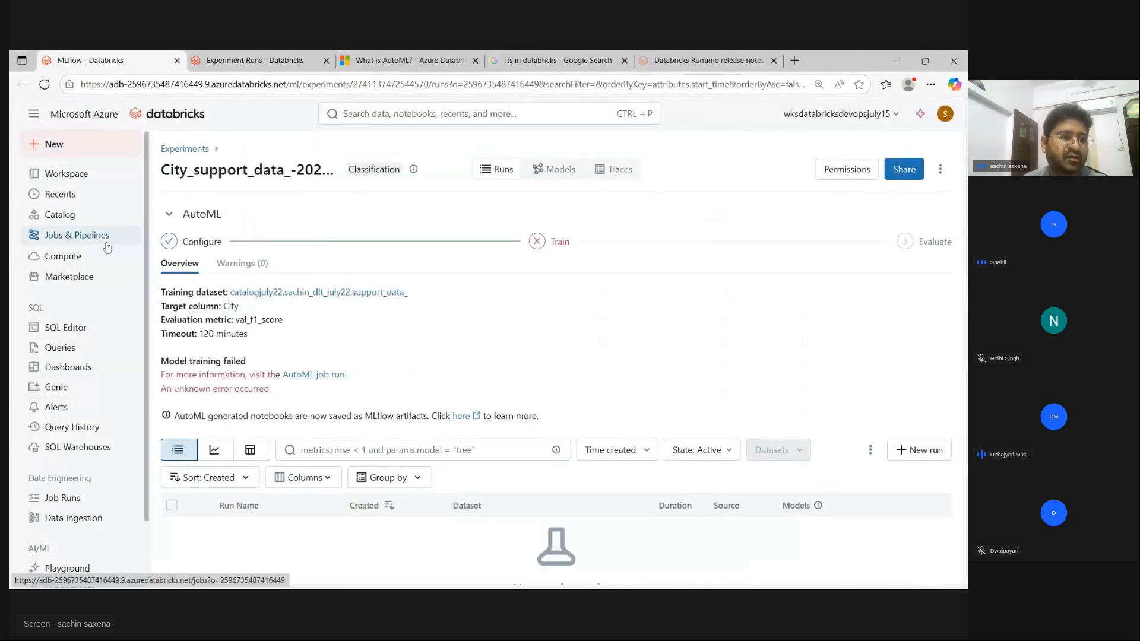
scroll(64, 505, down, 2)
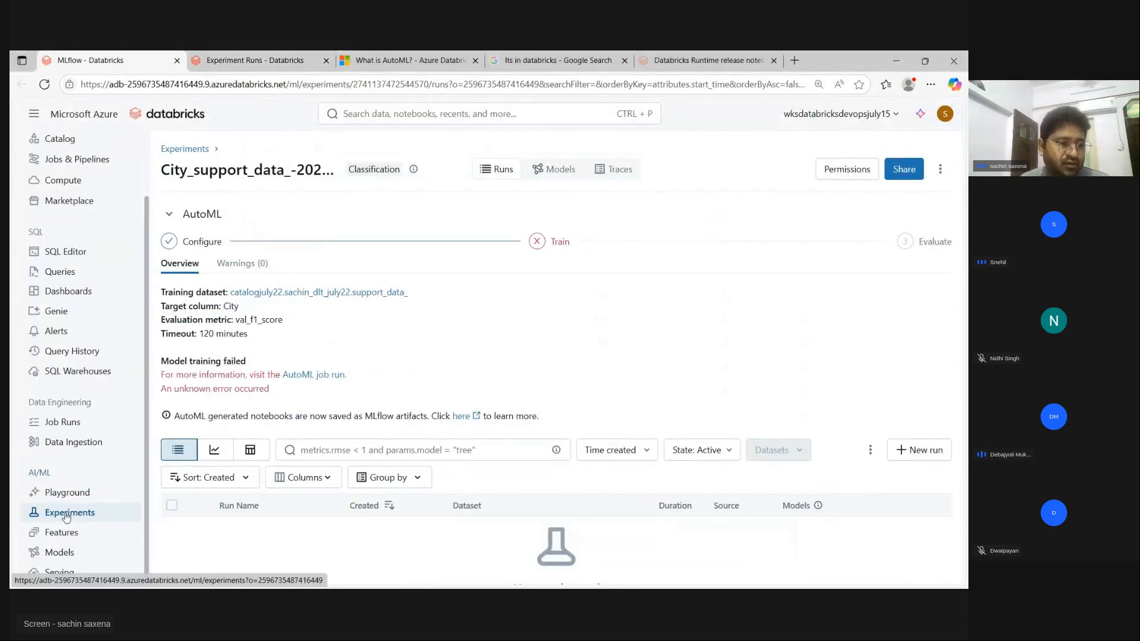
middle_click(64, 510)
click(212, 60)
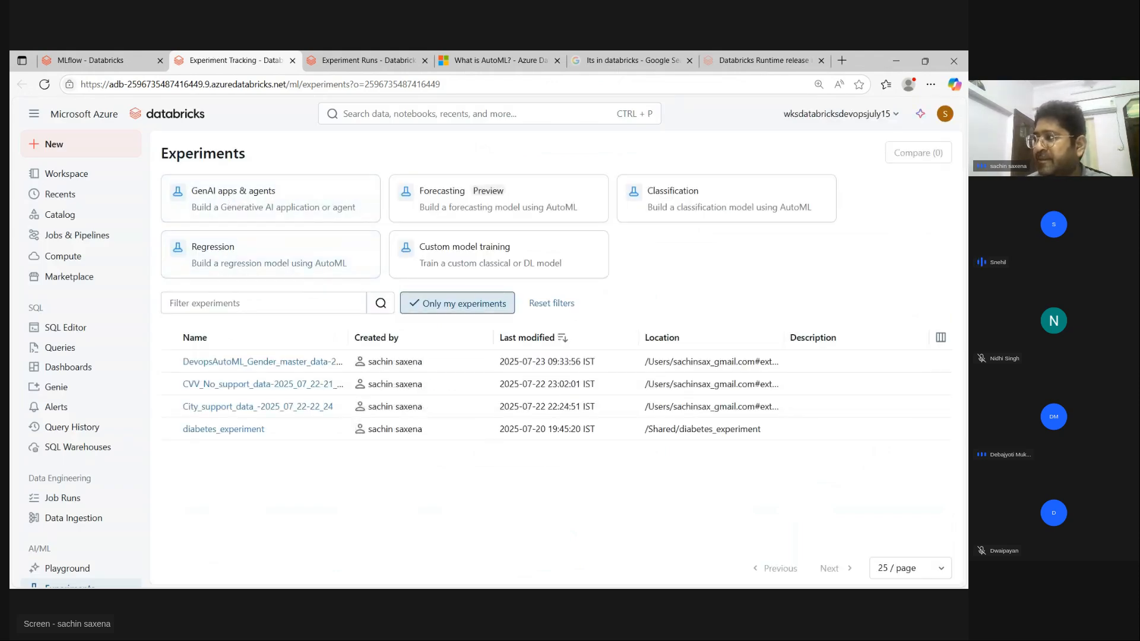
Compare the algorithms table in the AutoML article with the experiment types offered on the Experiments page
click(736, 60)
click(496, 60)
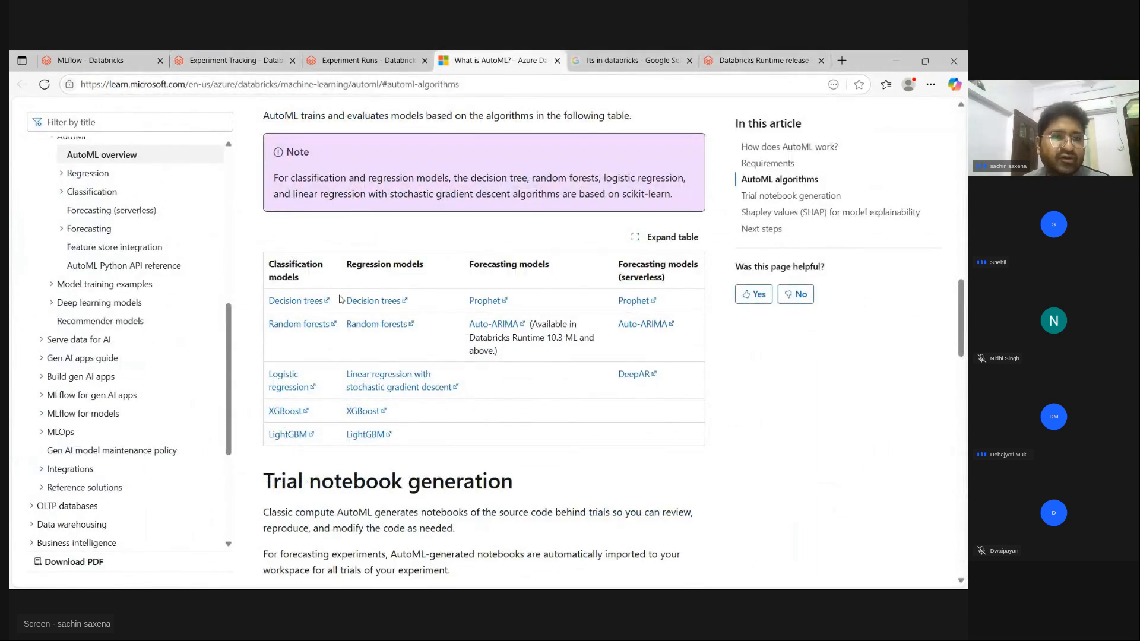
click(209, 60)
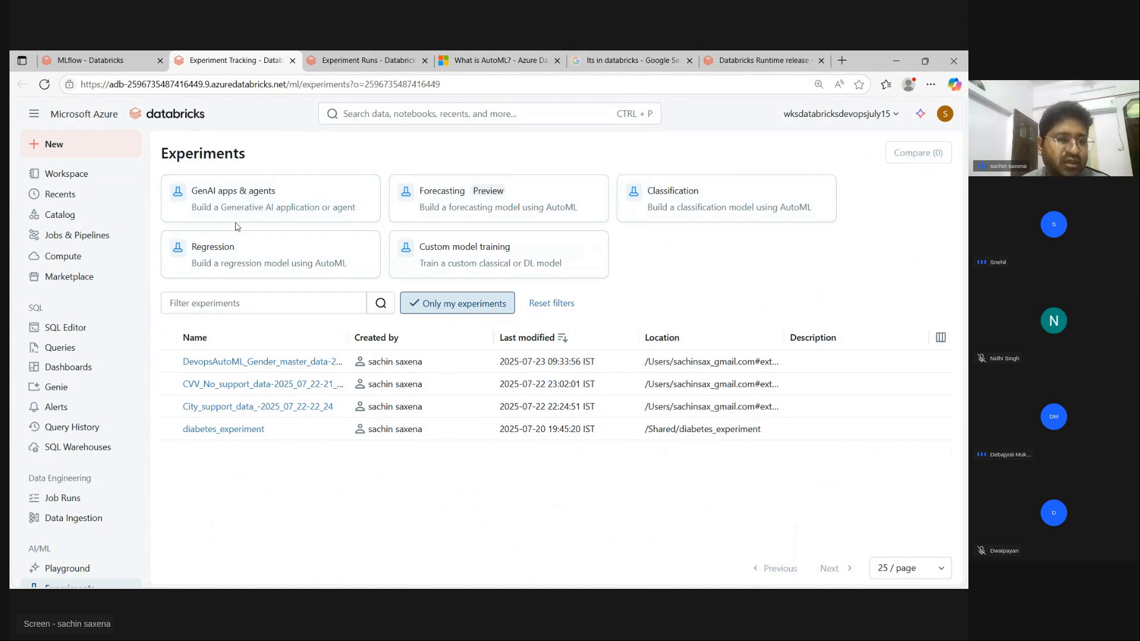
Go from the running experiment back to the Experiments list and reopen the DevopsAutoML_Gender_master_data experiment
click(347, 60)
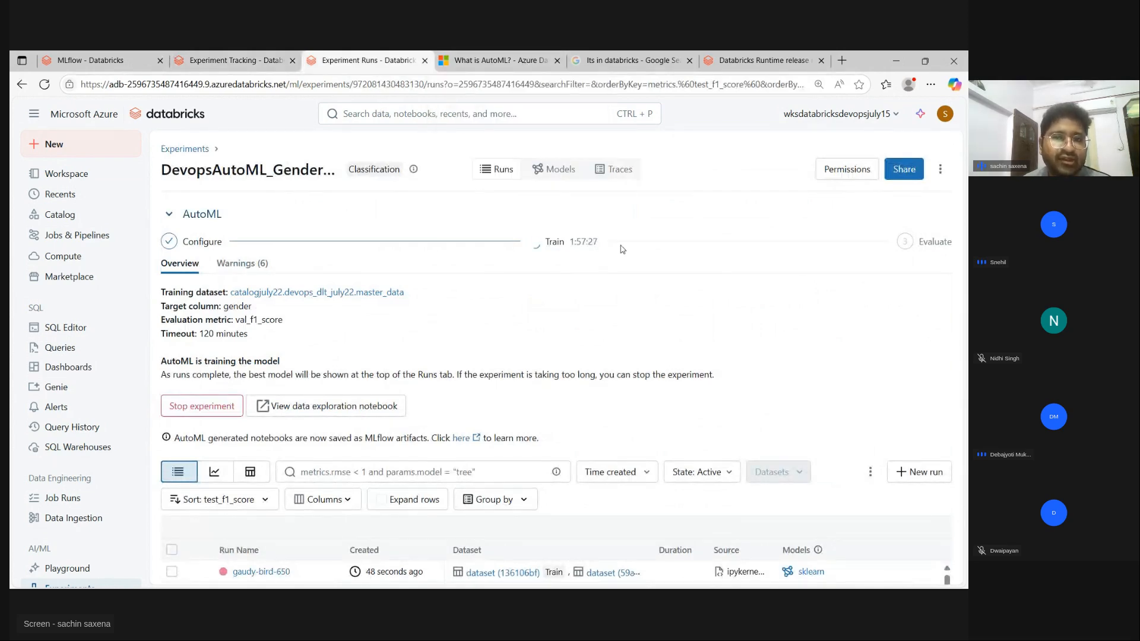
scroll(46, 372, down, 2)
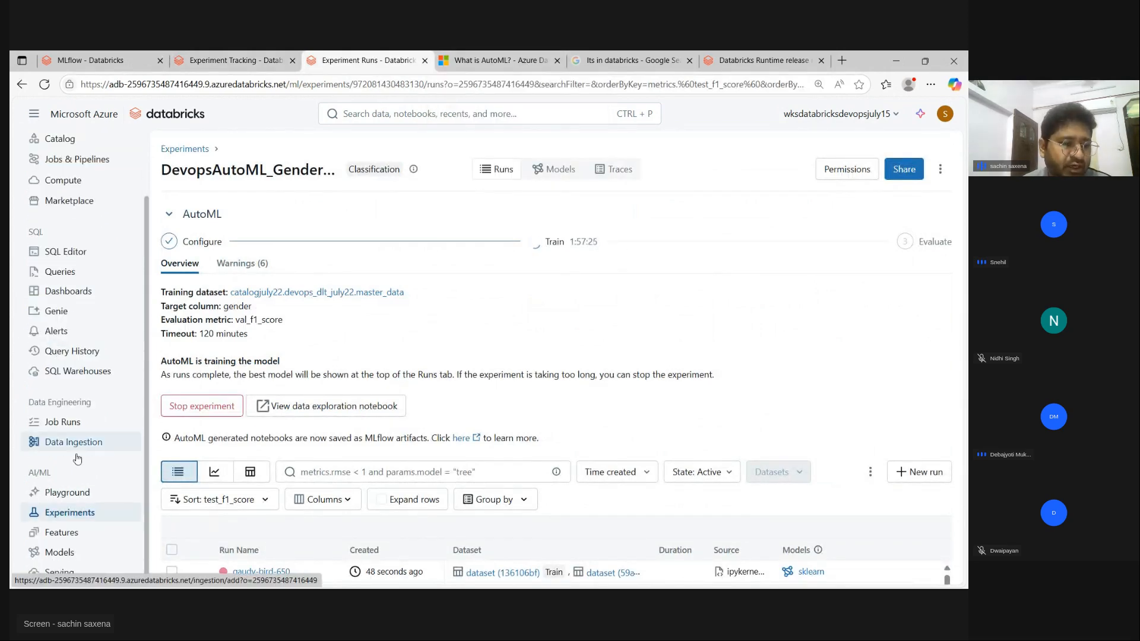
click(183, 148)
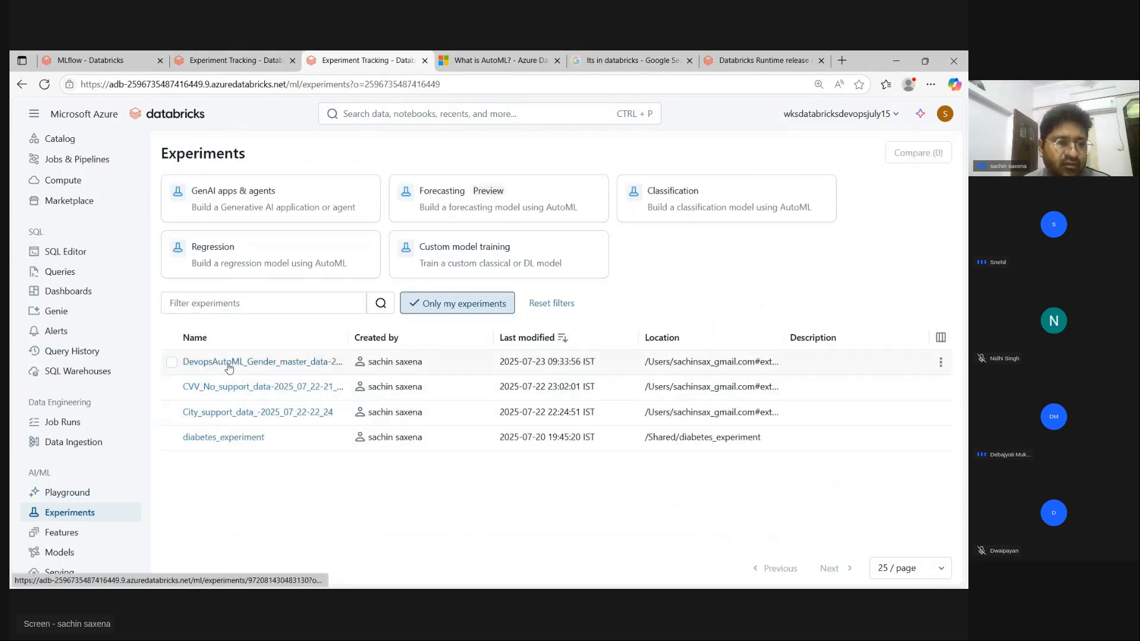
click(229, 368)
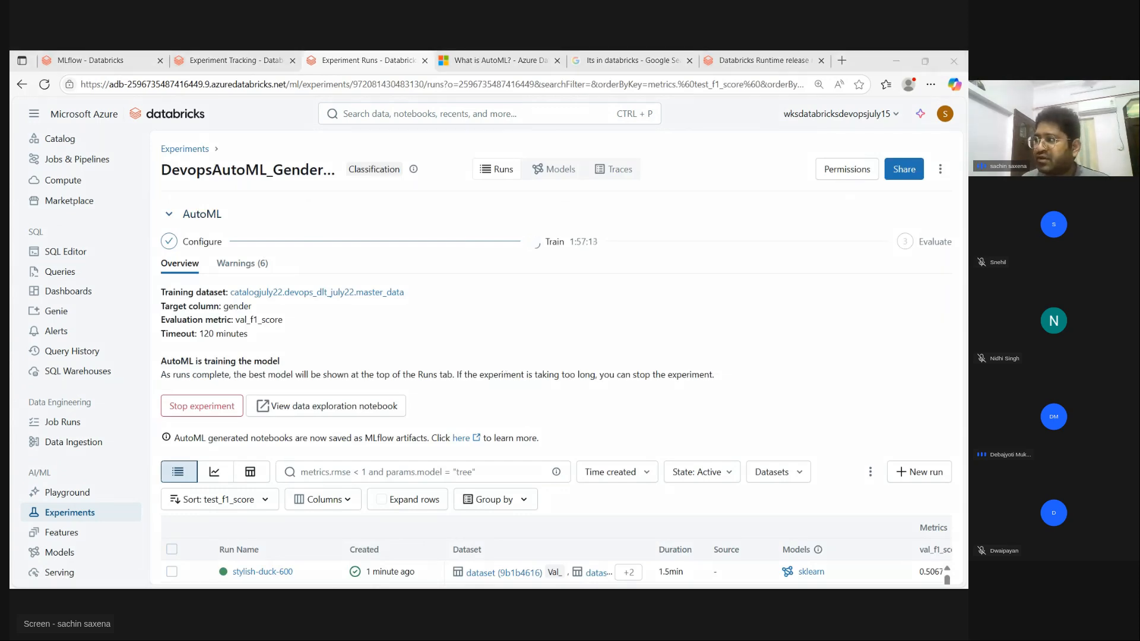
Annotate the experiment page with a pink arrow pointing to the runs area and a green box around the main content
drag(95, 109, 160, 441)
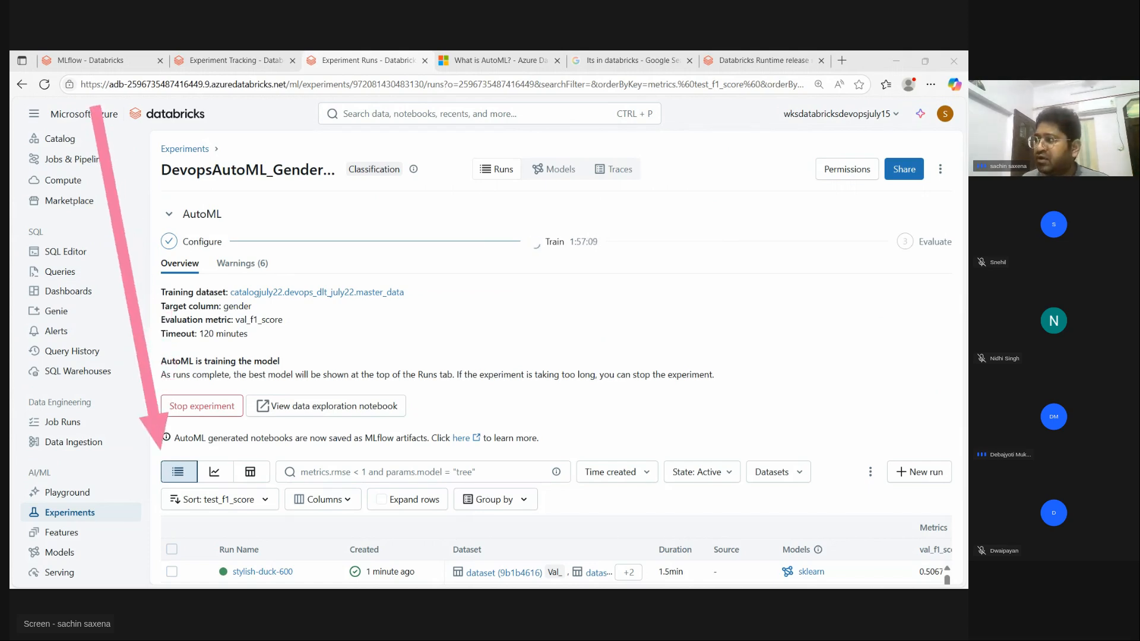
drag(126, 107, 177, 258)
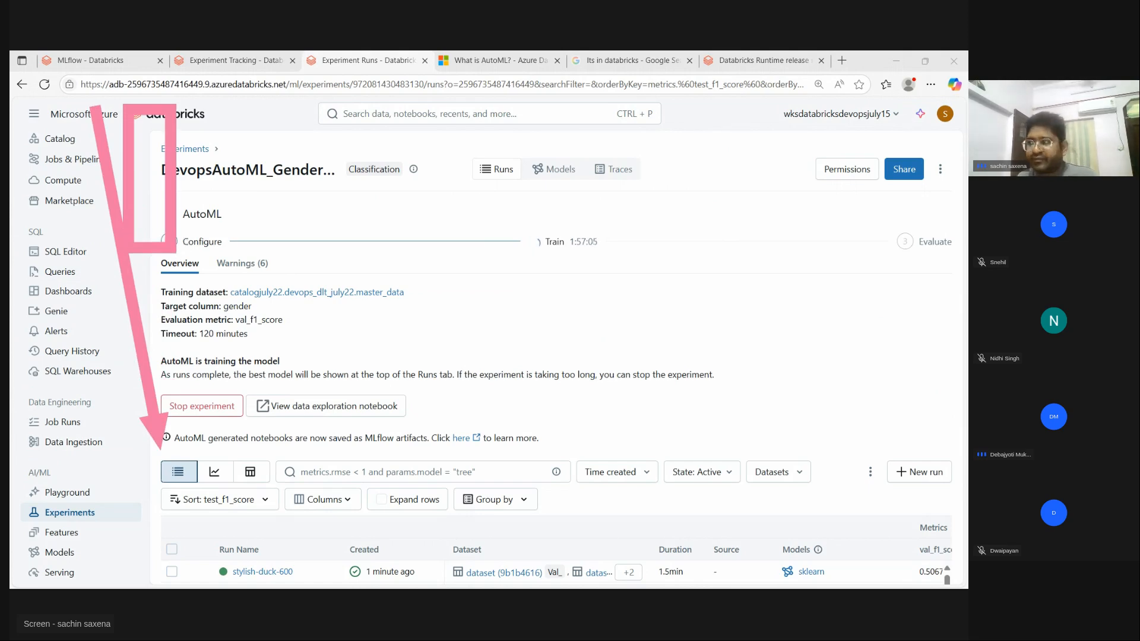
key(ctrl+z)
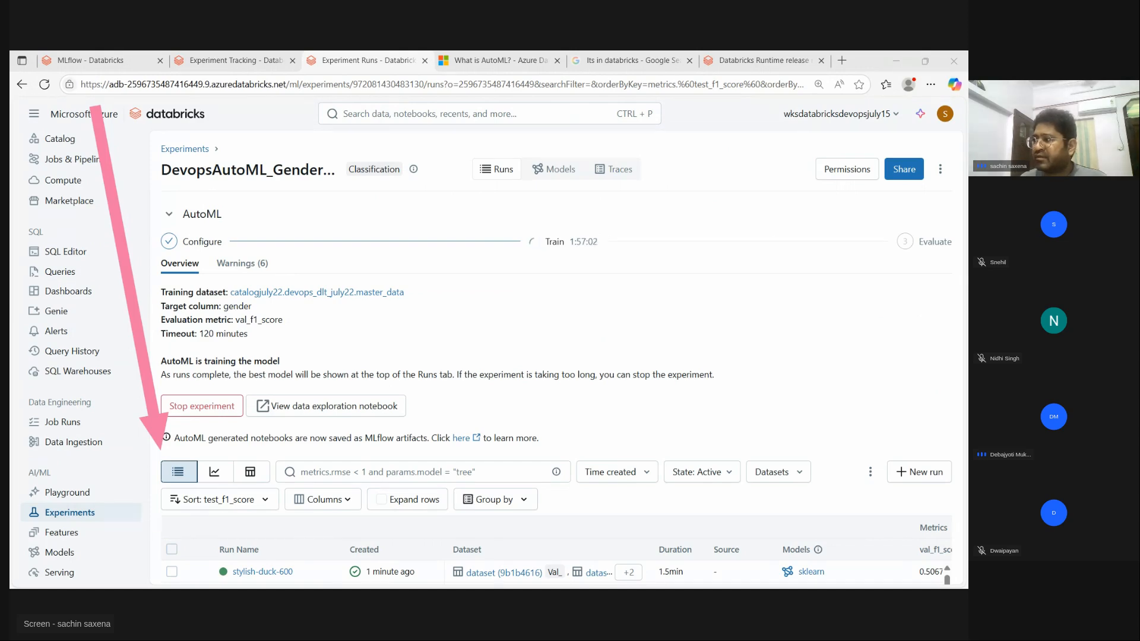
mouse_move(128, 104)
mouse_down()
mouse_move(611, 579)
mouse_move(966, 579)
mouse_move(1071, 618)
mouse_move(936, 587)
mouse_up()
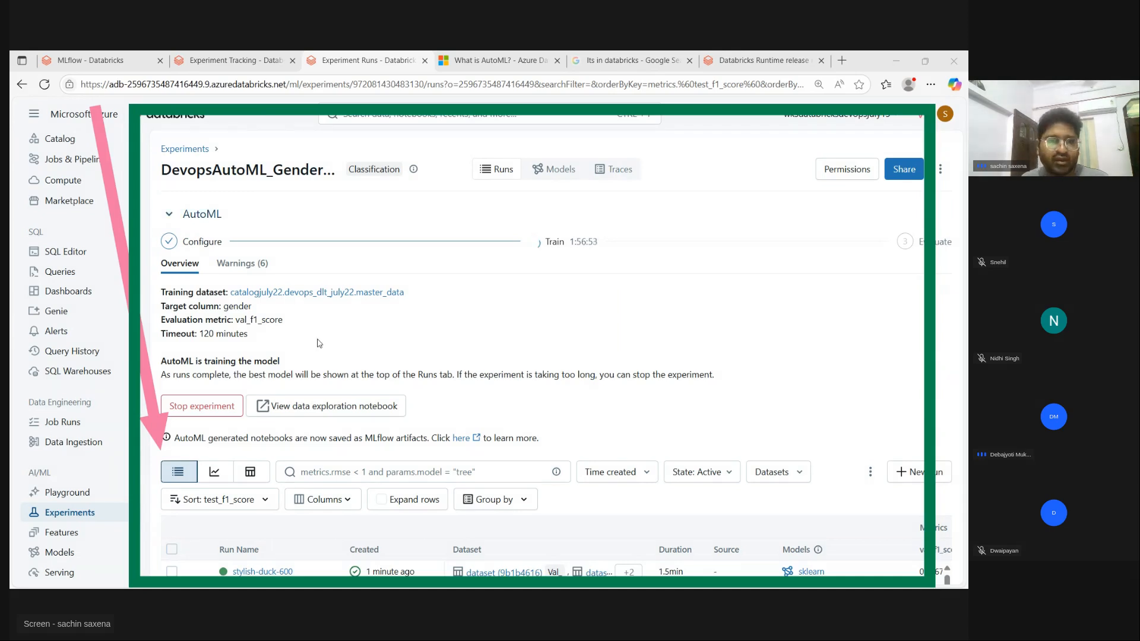
Reduce the page zoom by two levels and view the experiment's runs with their val_f1_score and model_type
click(483, 329)
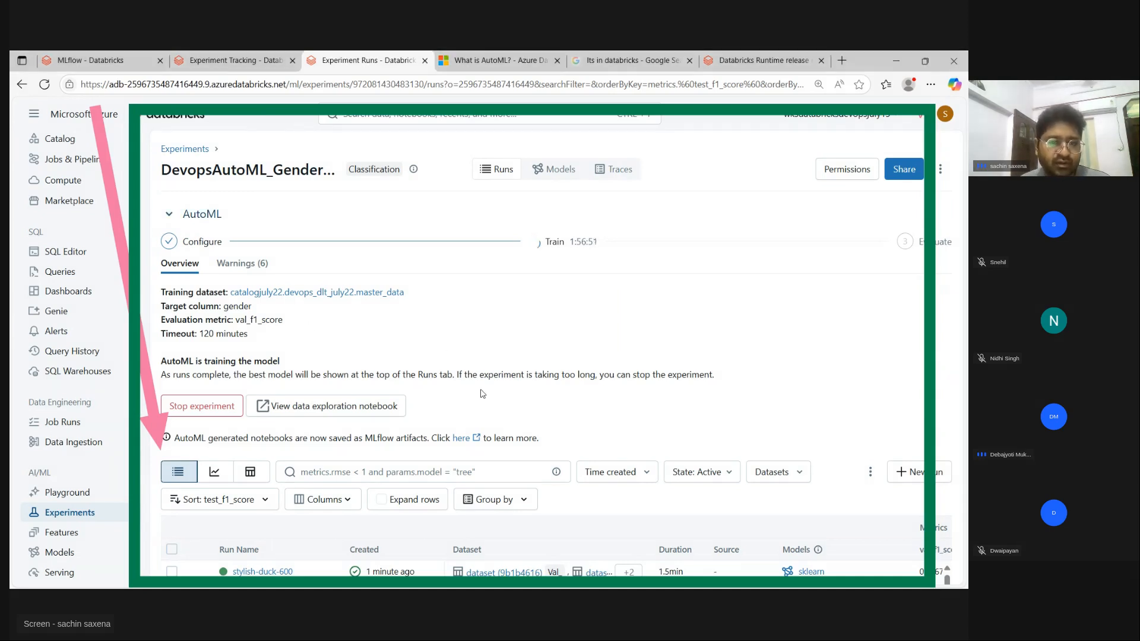
key(ctrl+minus)
key(ctrl+minus)
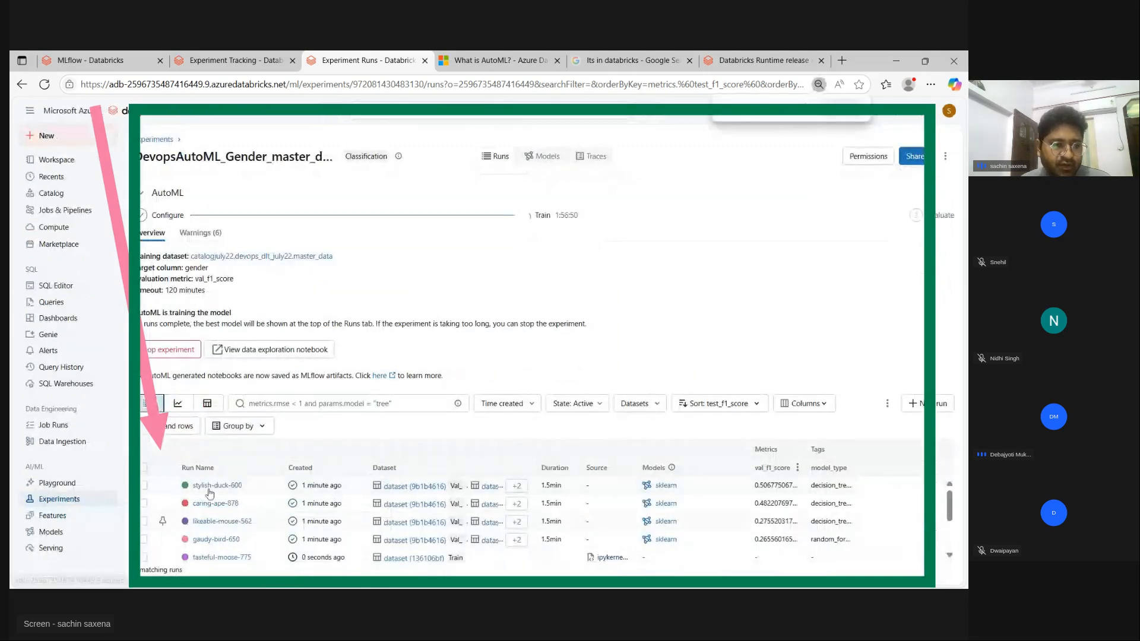
scroll(214, 504, up, 3)
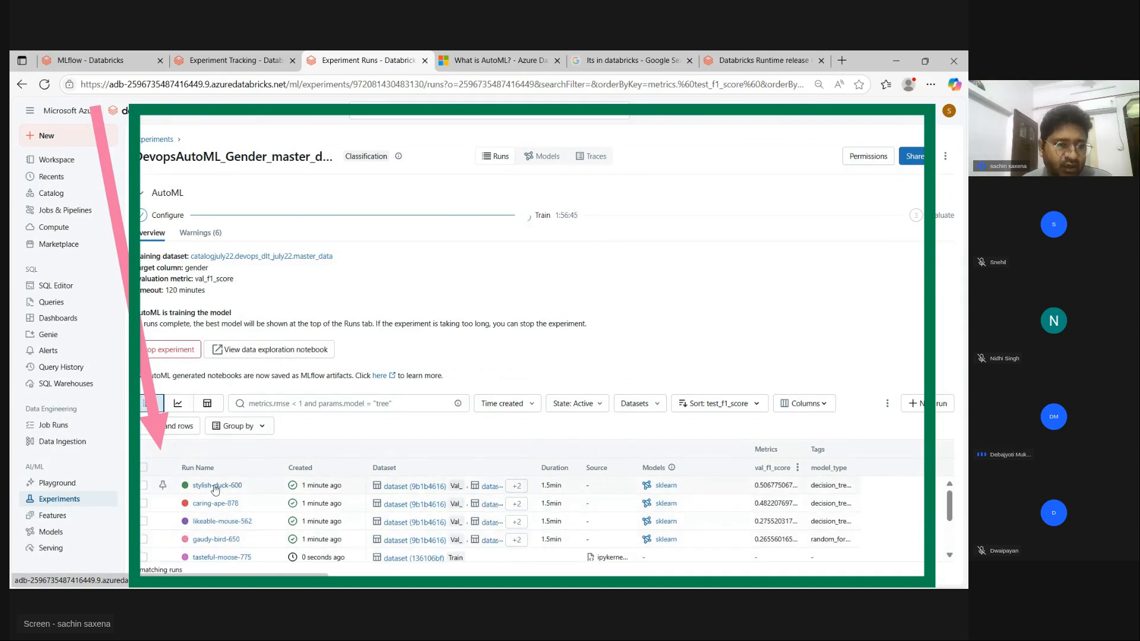
Show the experiment's runs in the chart view and put the browser in full screen
click(180, 406)
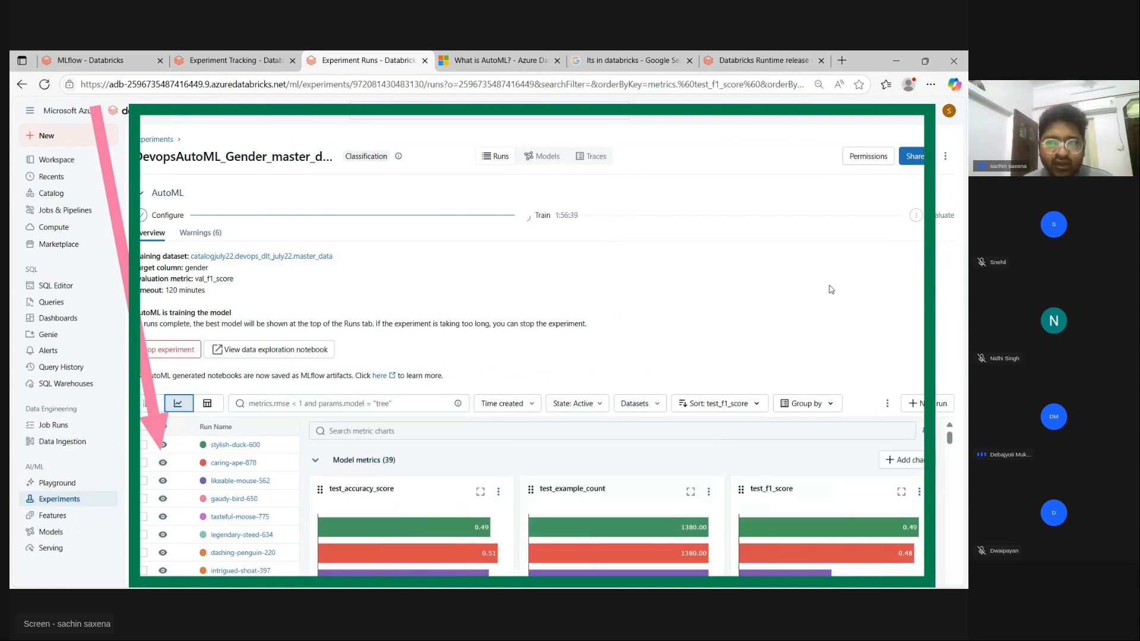
click(930, 86)
click(926, 168)
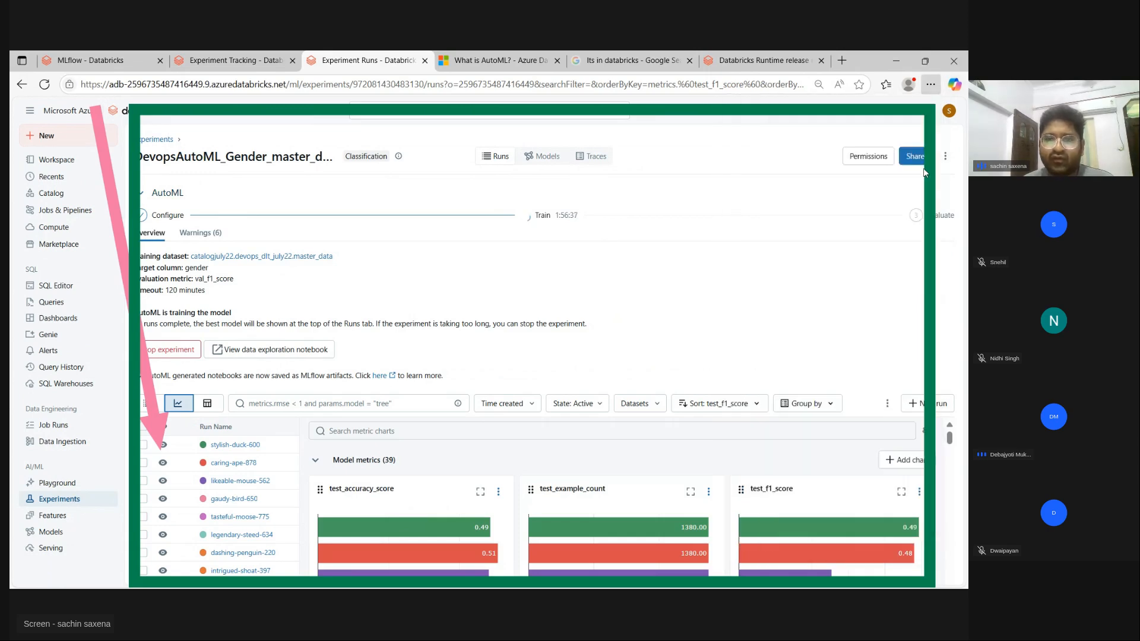
Look through the runs' test and training metric charts and the evaluation view, returning to the list view
scroll(608, 485, down, 2)
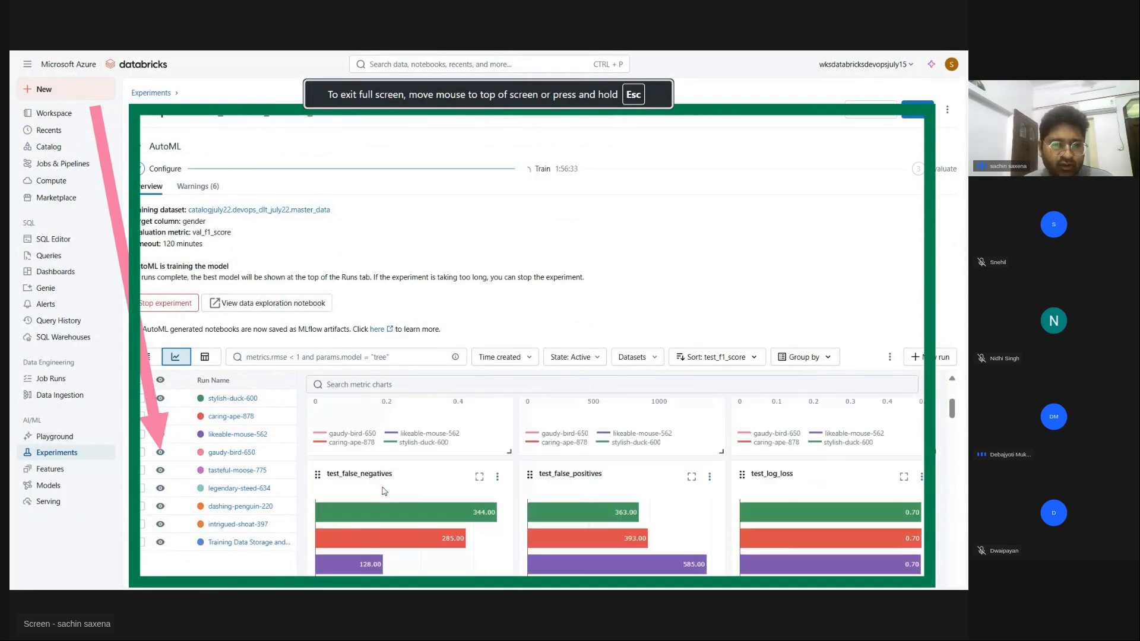
scroll(400, 487, down, 1)
scroll(402, 476, down, 1)
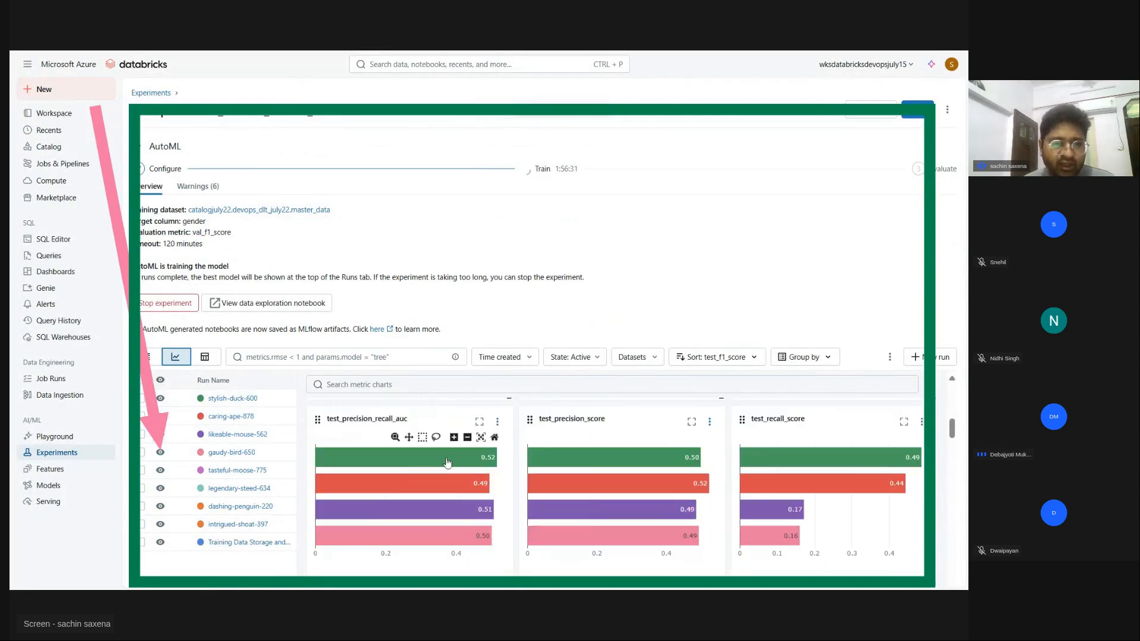
scroll(378, 481, down, 1)
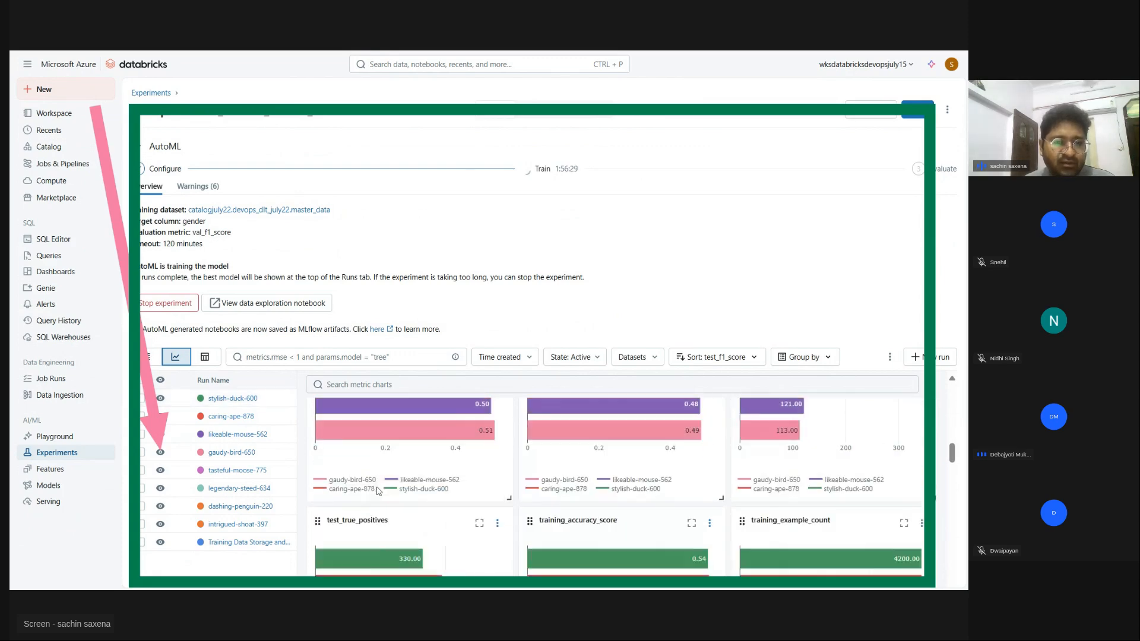
scroll(381, 476, up, 1)
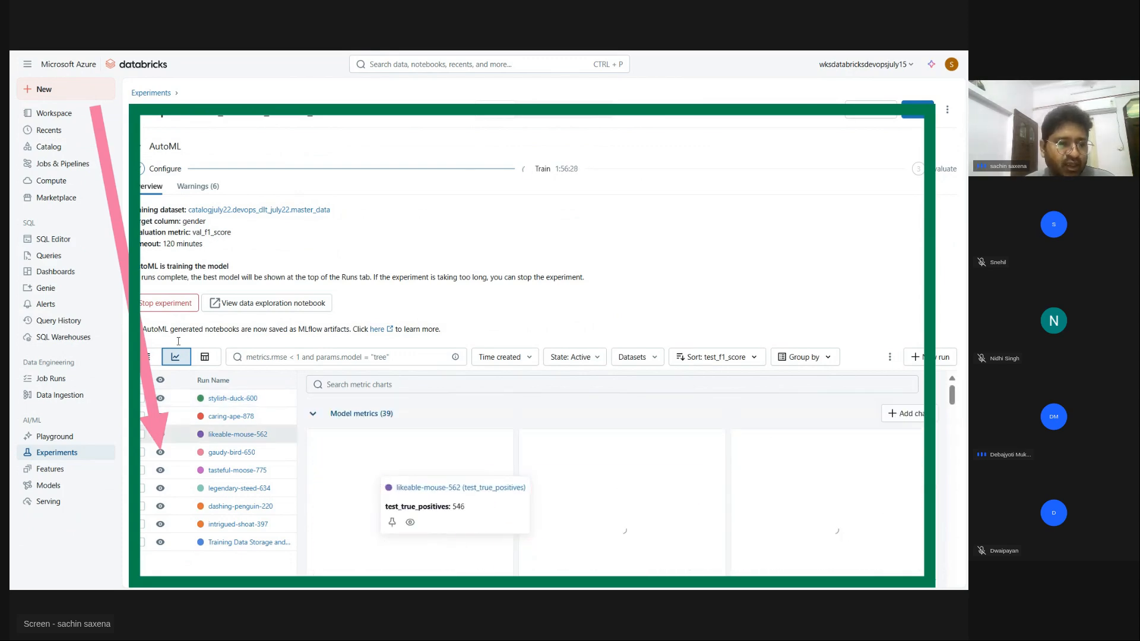
click(212, 358)
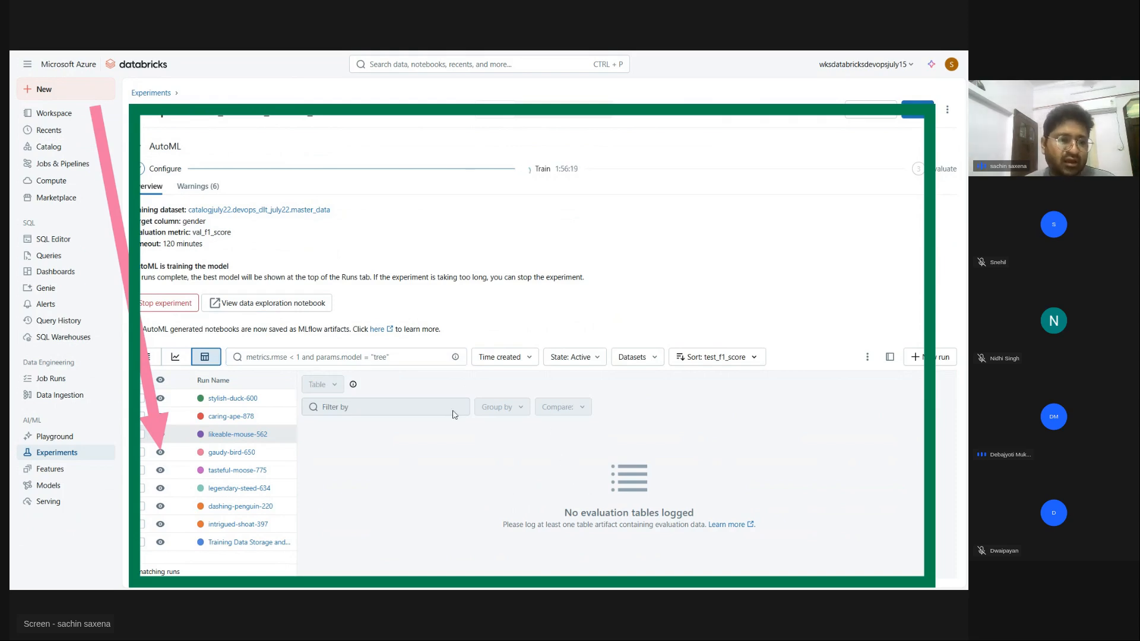
click(149, 359)
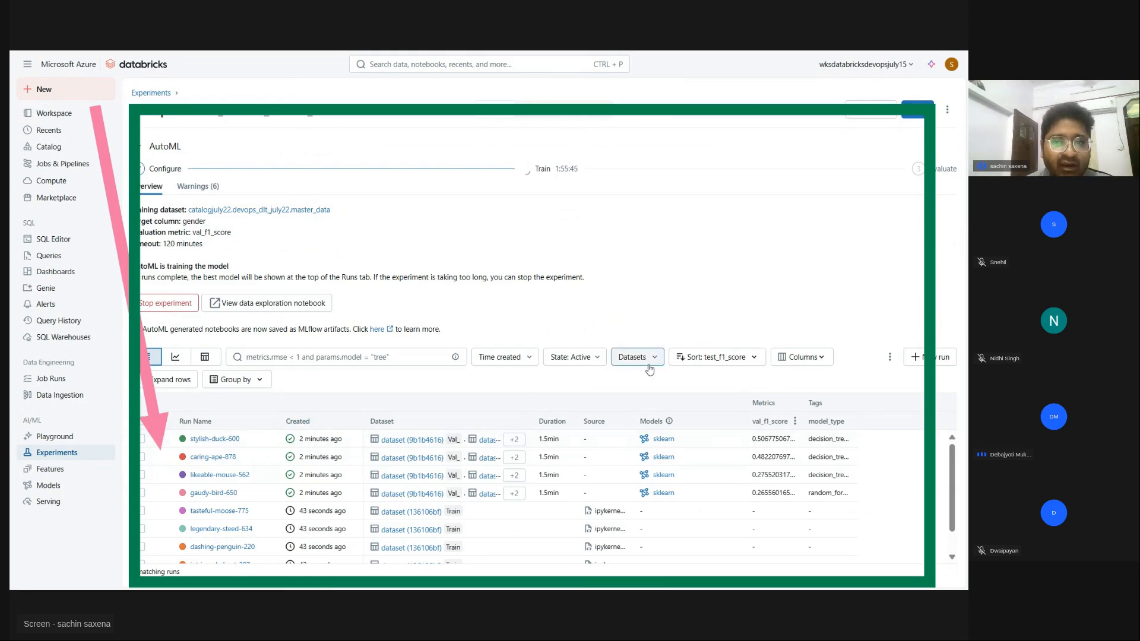
Sort the experiment's runs by Description, and re-sort them by Run Name
click(747, 361)
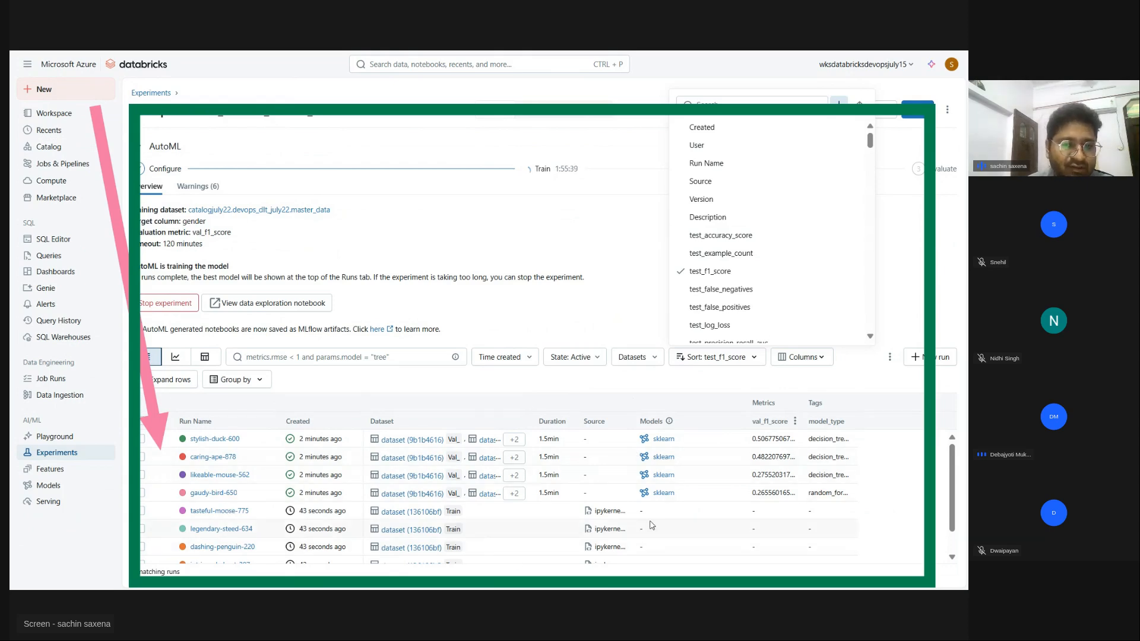
click(716, 213)
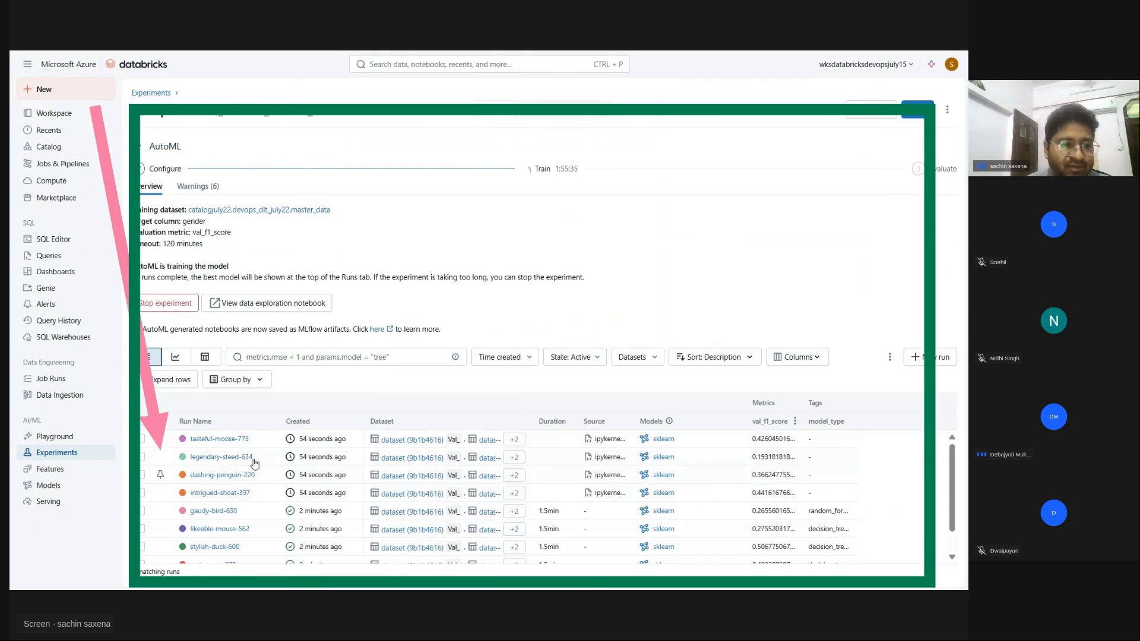
click(749, 358)
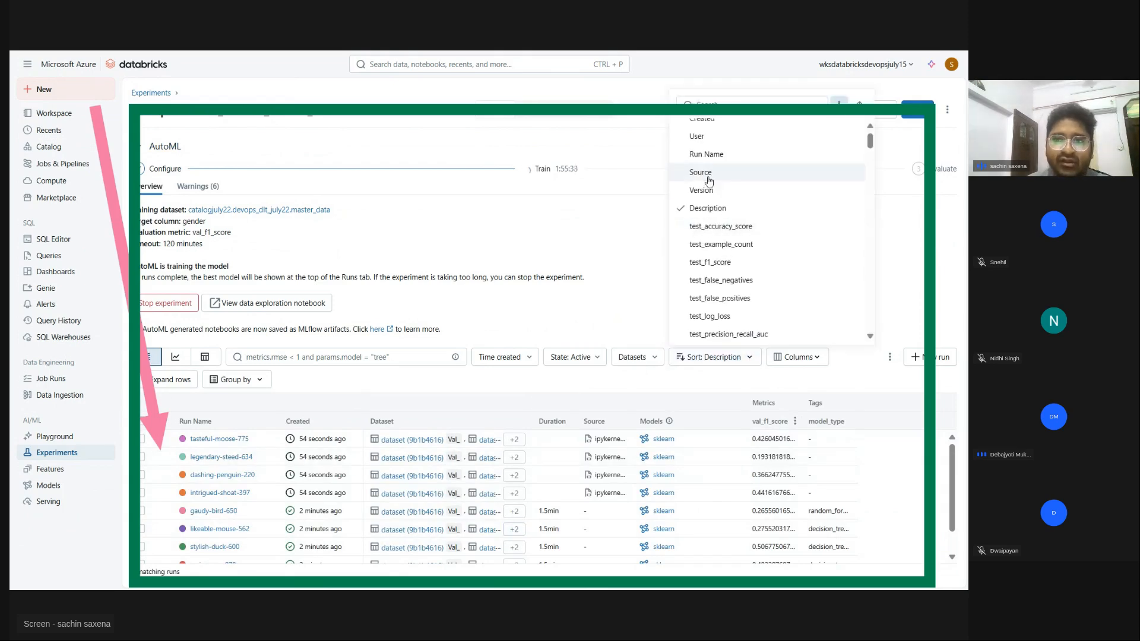
click(706, 155)
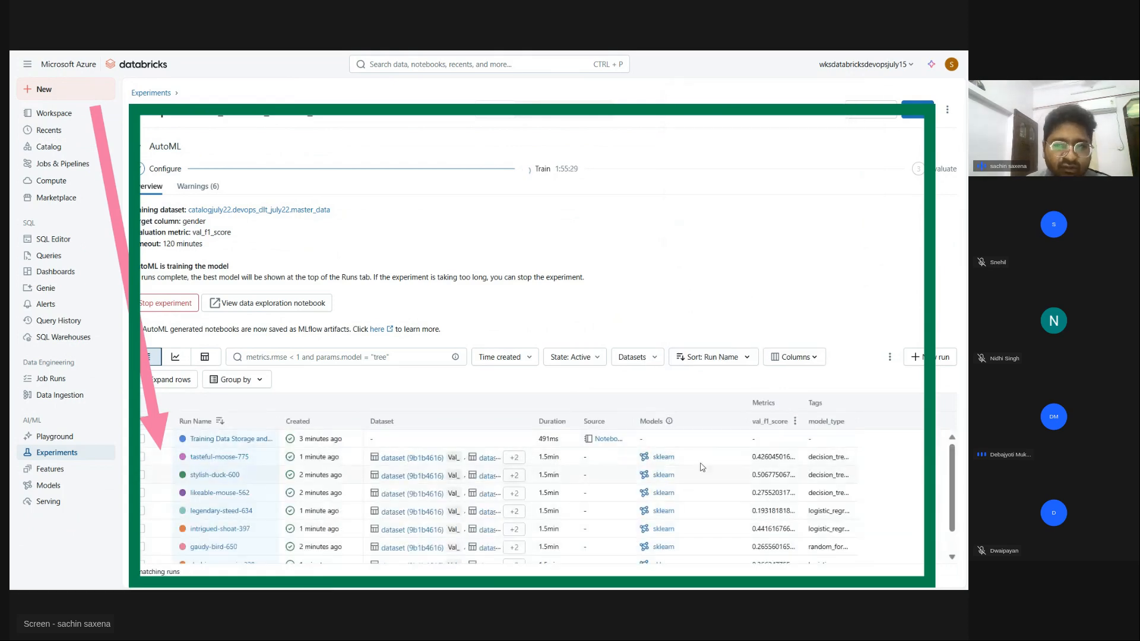
Sort the experiment's runs by val_f1_score with the highest scores first, and look over the reordered list
click(697, 361)
click(698, 361)
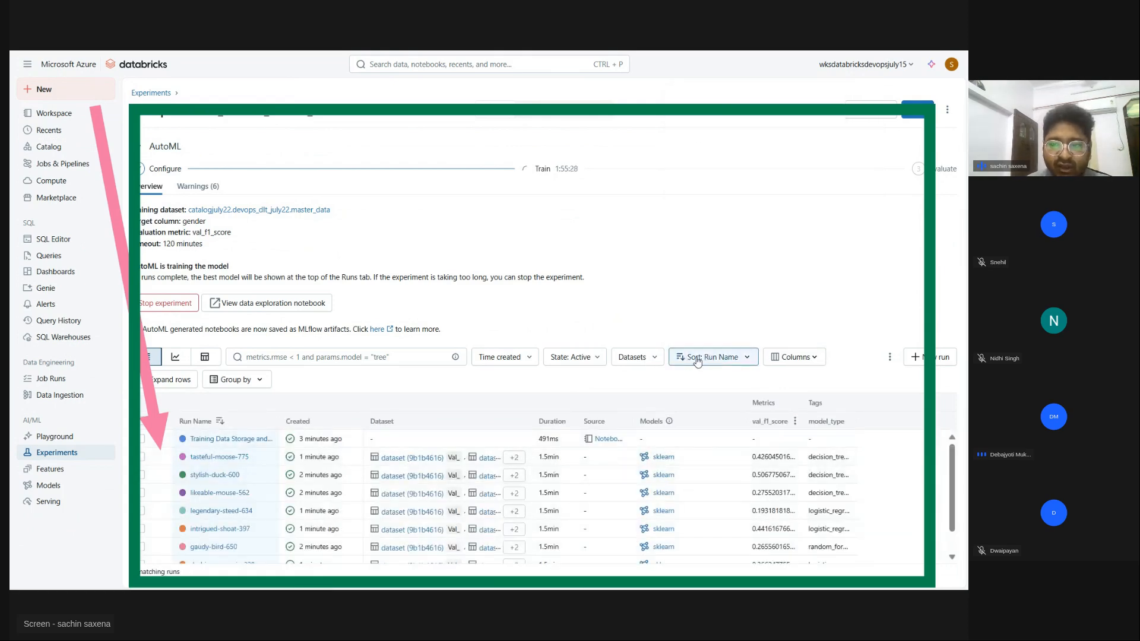
click(770, 422)
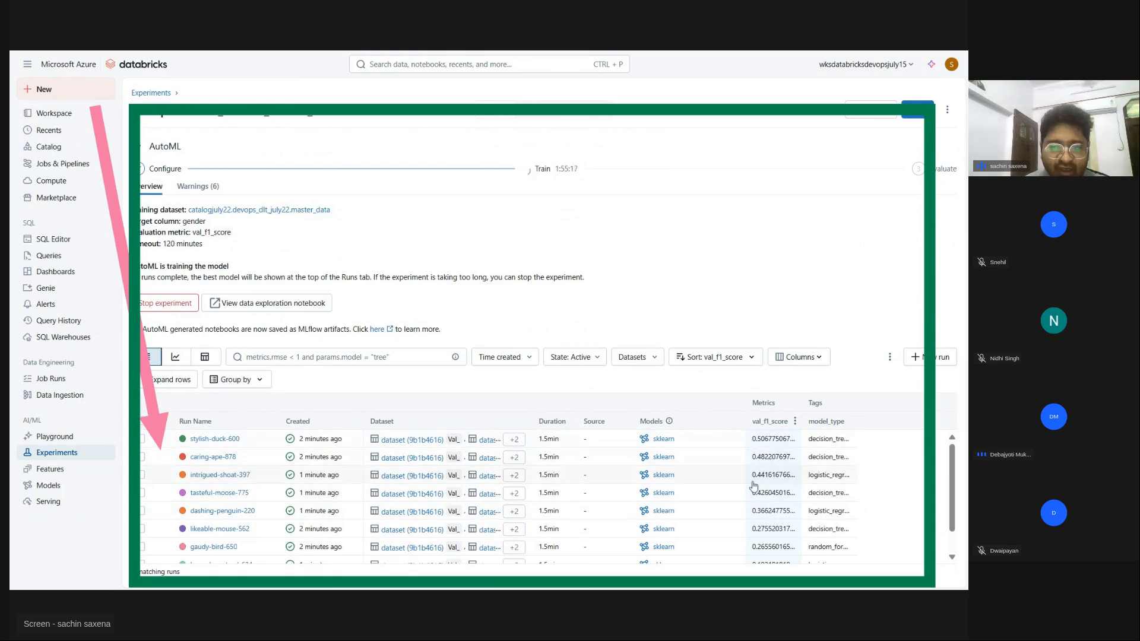
scroll(772, 510, down, 1)
scroll(771, 522, up, 1)
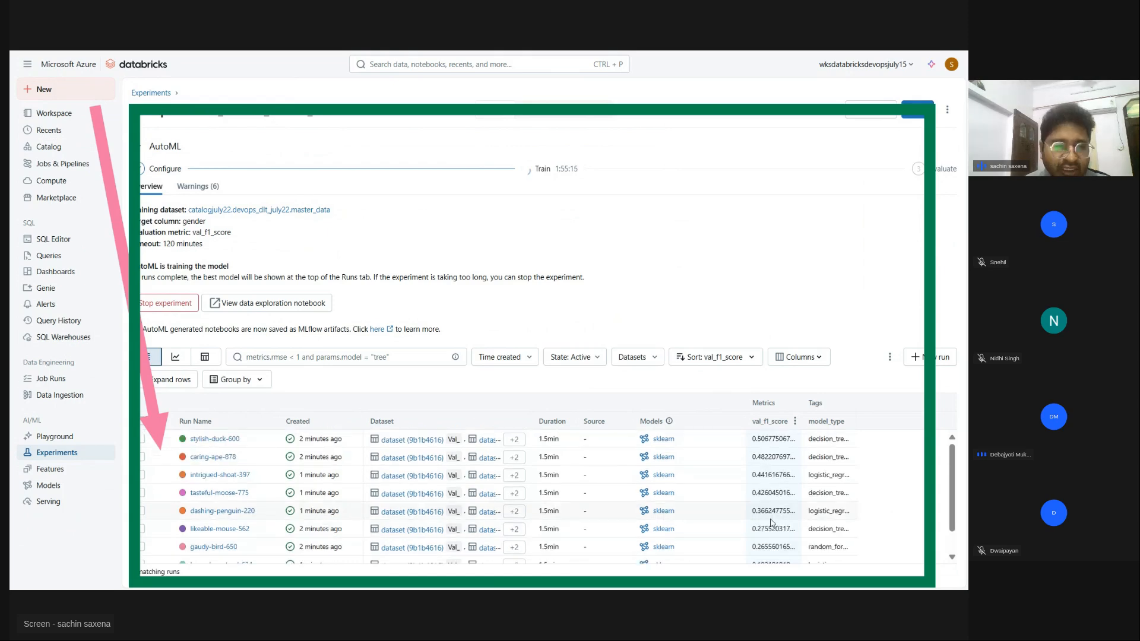
Check the dataset, state and time-created filter choices for the runs list without applying any
click(638, 358)
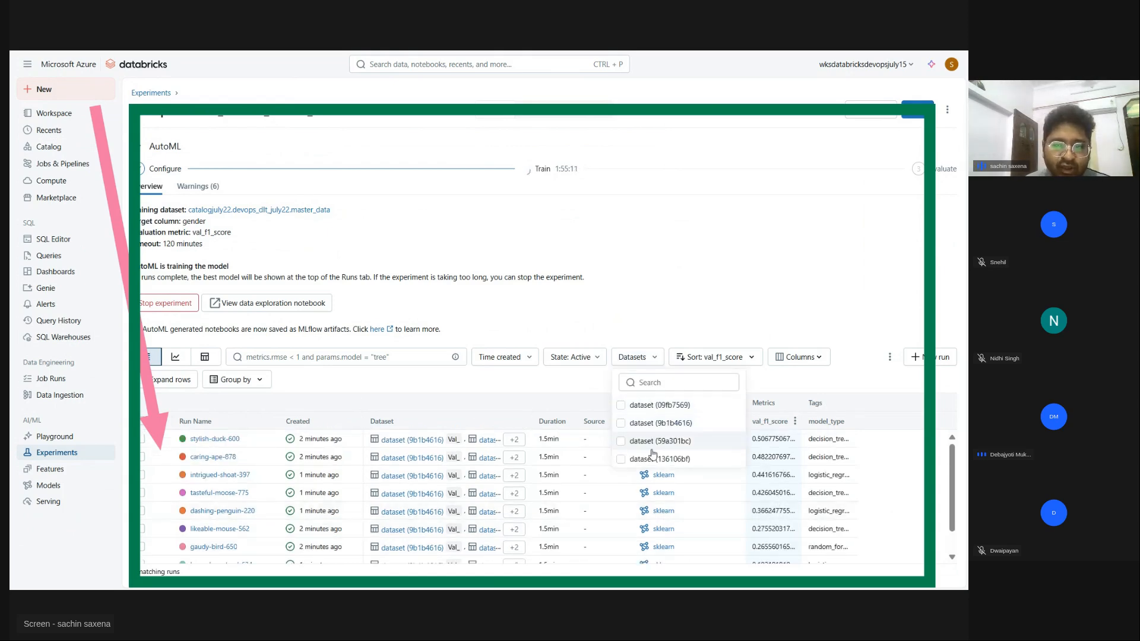
click(651, 358)
click(594, 358)
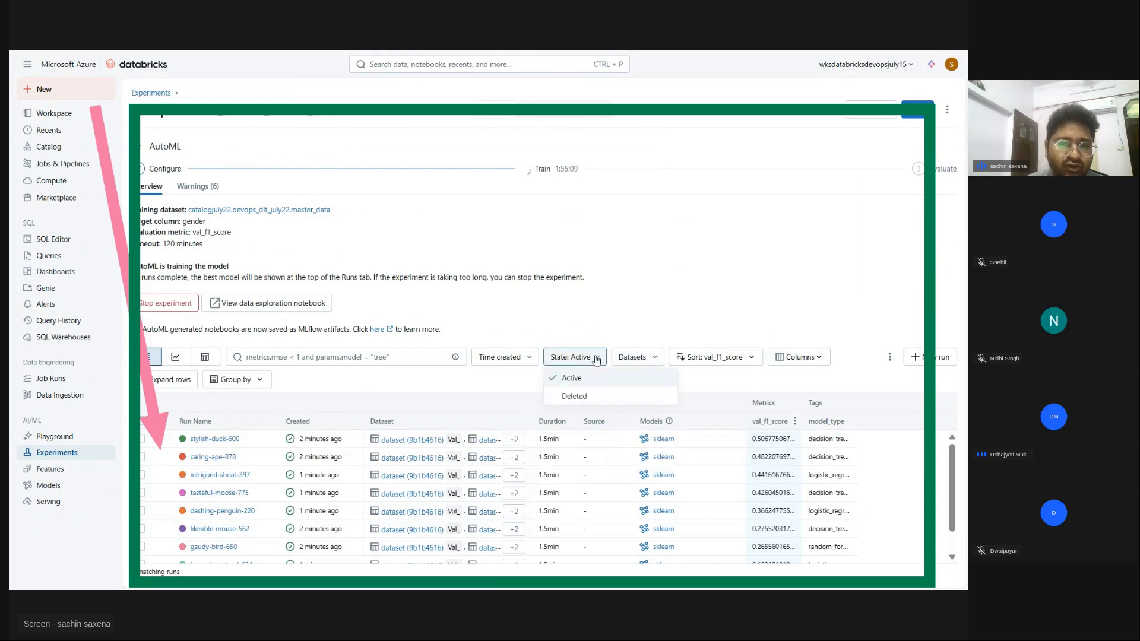
click(513, 357)
click(513, 356)
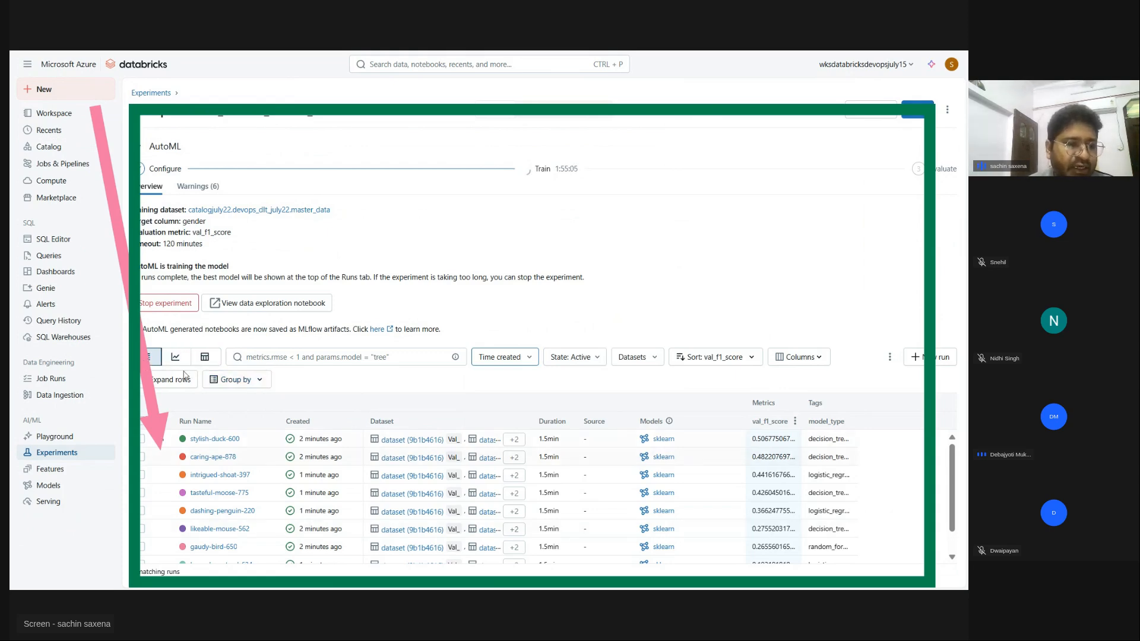
Open the stylish-duck-600 run and look through its overview details
click(210, 442)
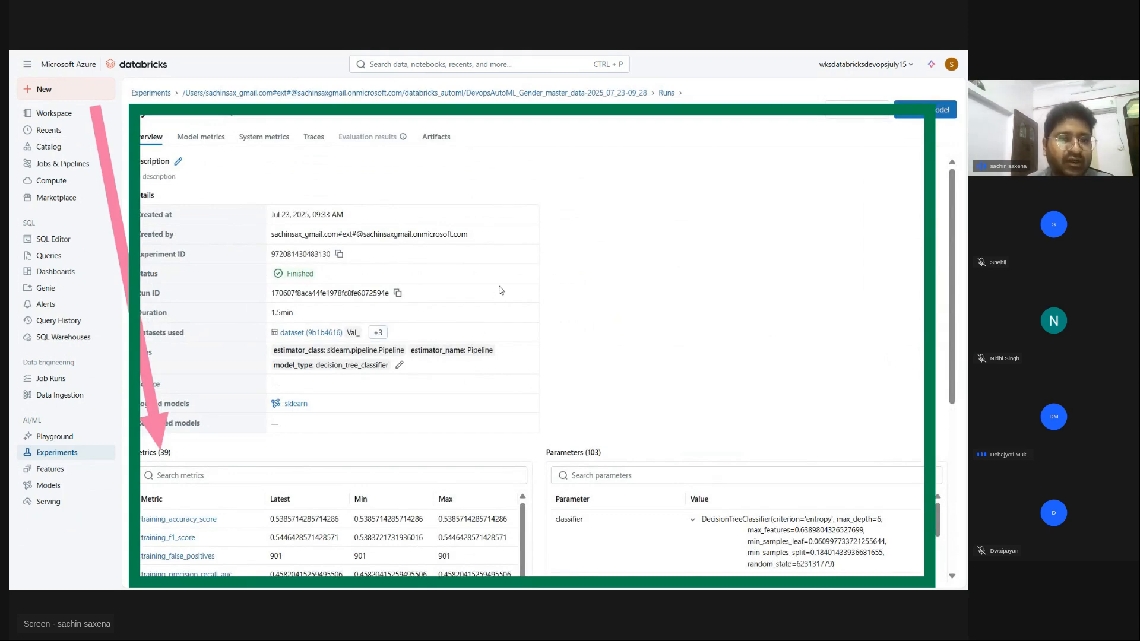
scroll(415, 285, down, 1)
scroll(286, 310, down, 2)
scroll(284, 312, down, 2)
scroll(180, 370, up, 2)
scroll(274, 319, up, 2)
scroll(274, 318, down, 2)
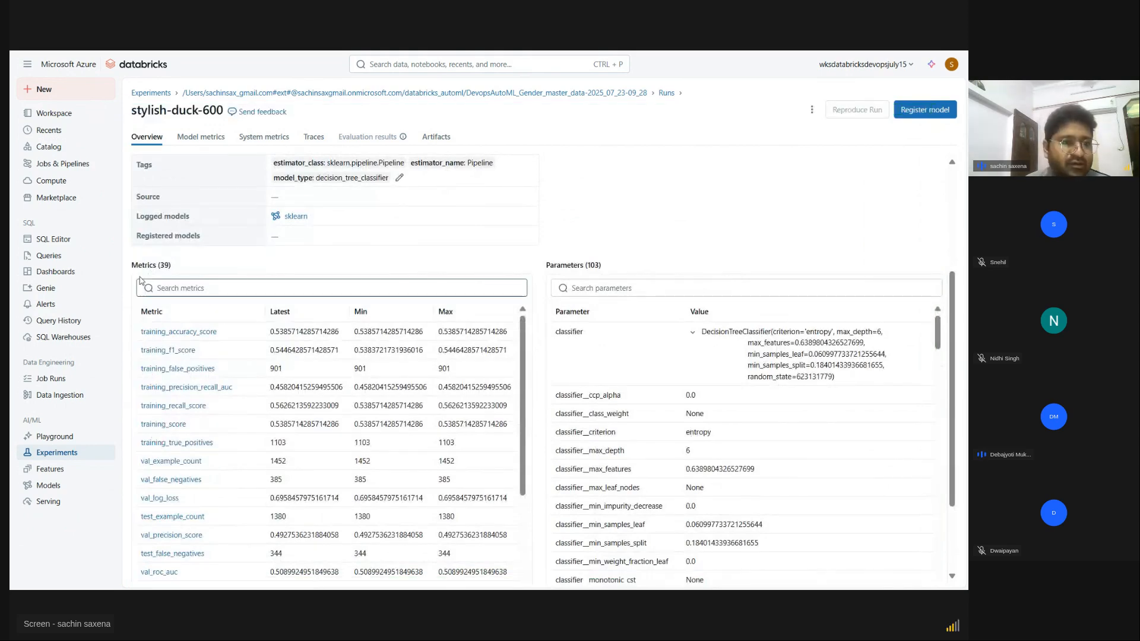
Highlight the Metrics heading in the run's overview and read through the training, validation and test metrics
drag(134, 266, 176, 269)
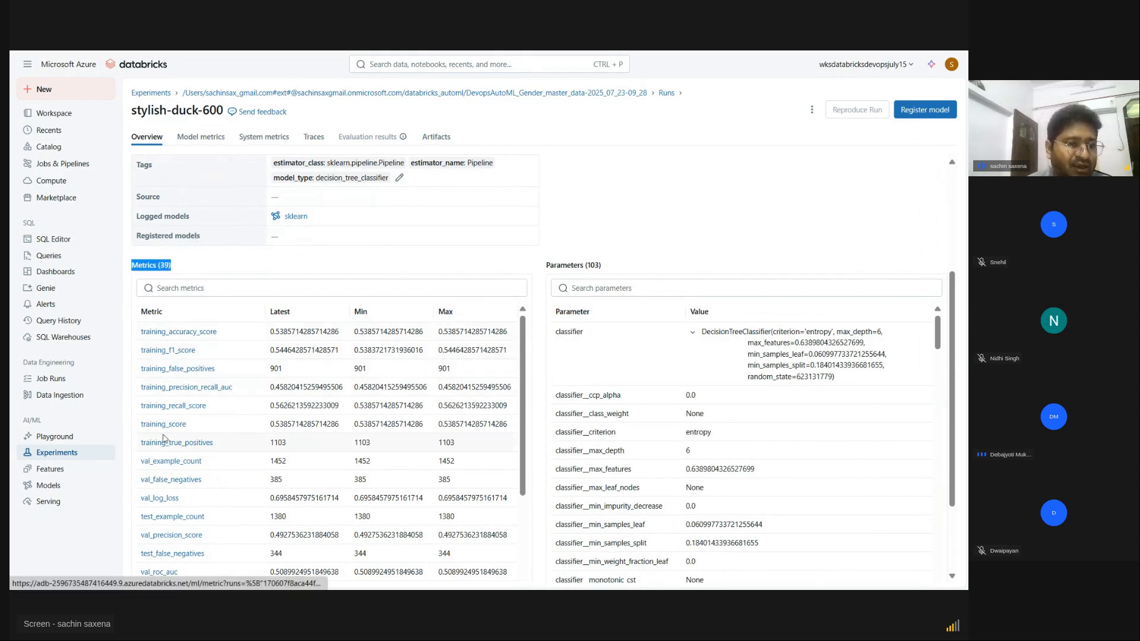
scroll(161, 442, down, 5)
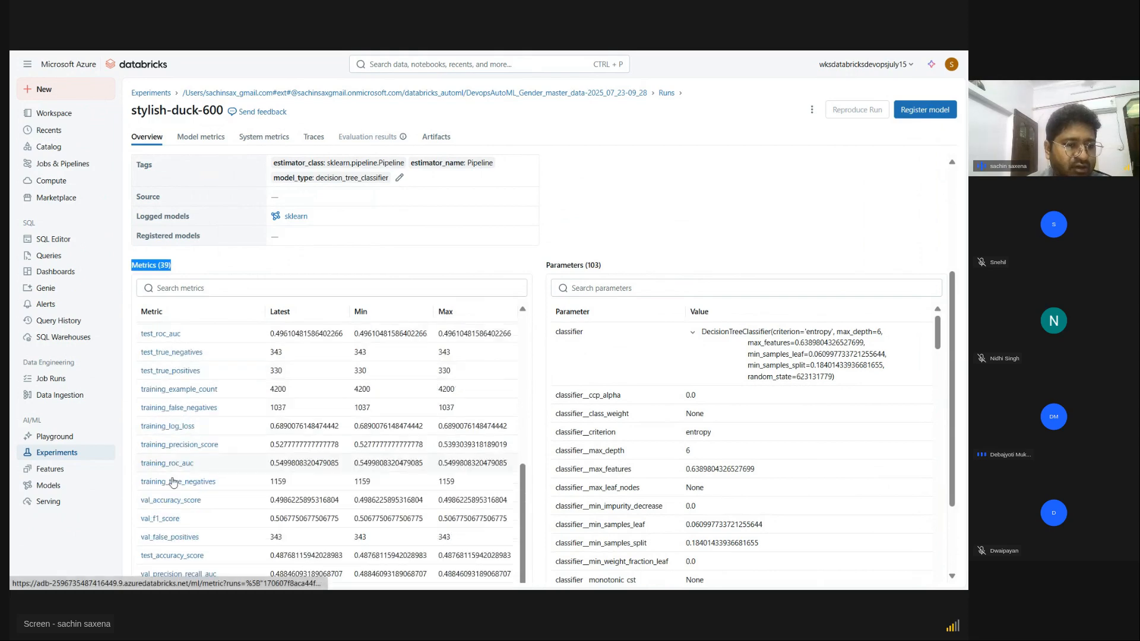
scroll(169, 474, down, 2)
scroll(178, 457, down, 3)
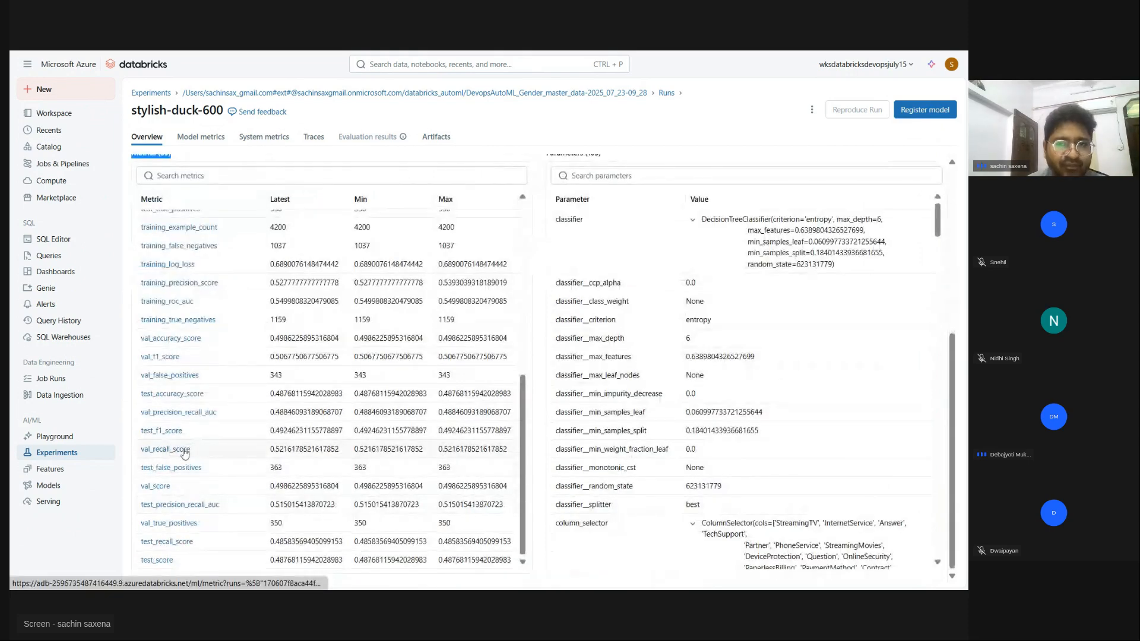
scroll(184, 454, up, 8)
scroll(563, 267, down, 3)
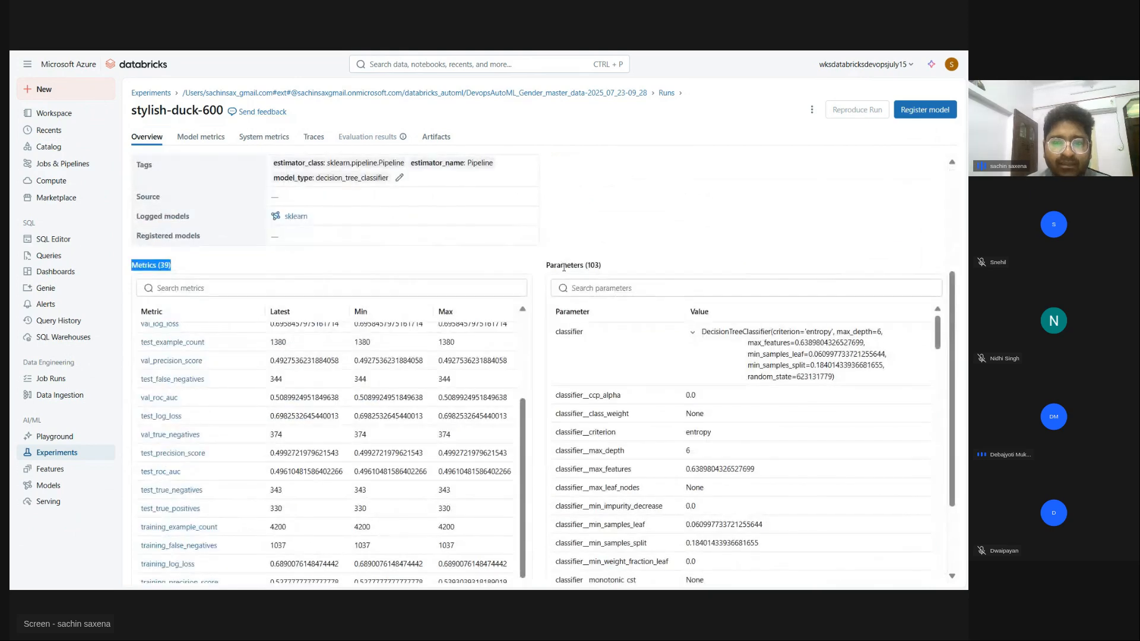
Highlight the Parameters heading and read through the classifier, column selector and preprocessor parameters
drag(550, 262, 607, 265)
scroll(618, 424, down, 3)
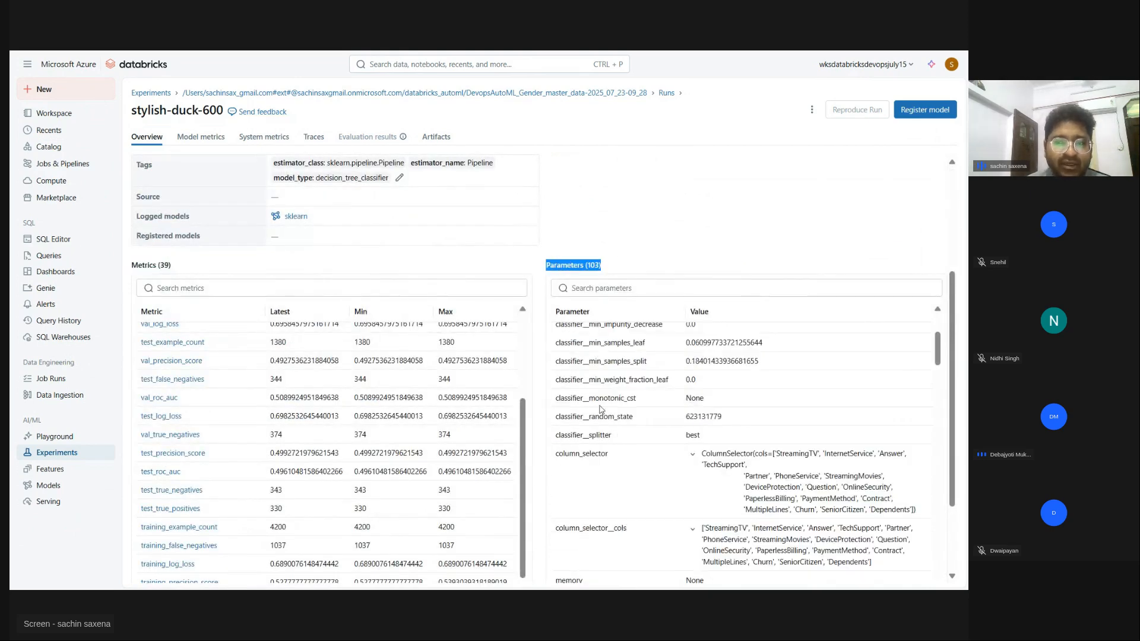
scroll(618, 423, down, 10)
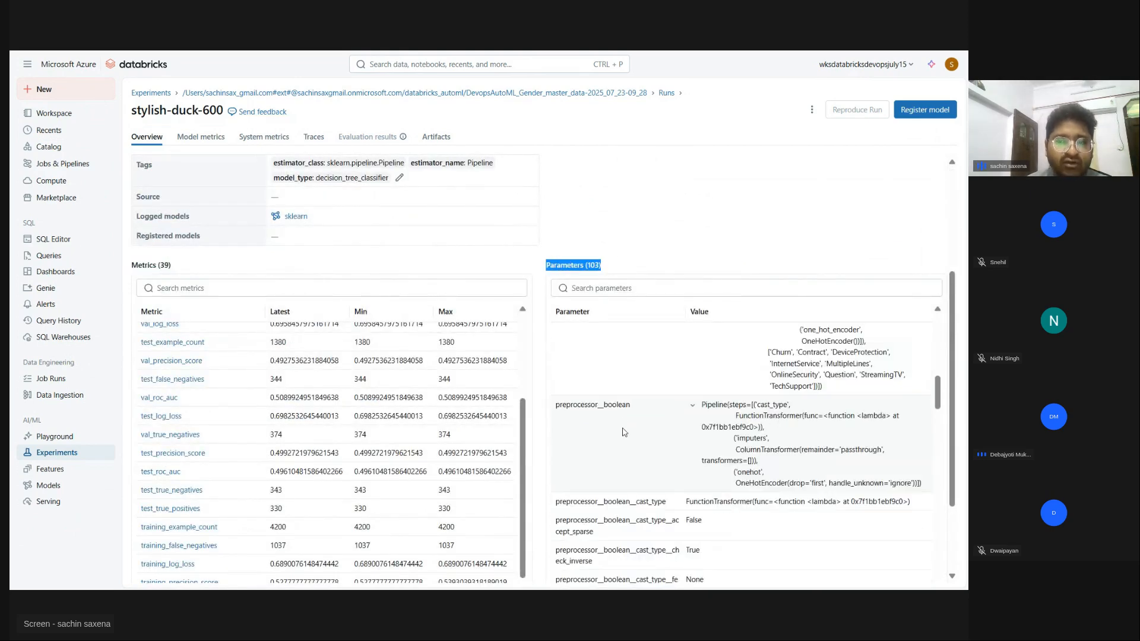
scroll(614, 497, down, 6)
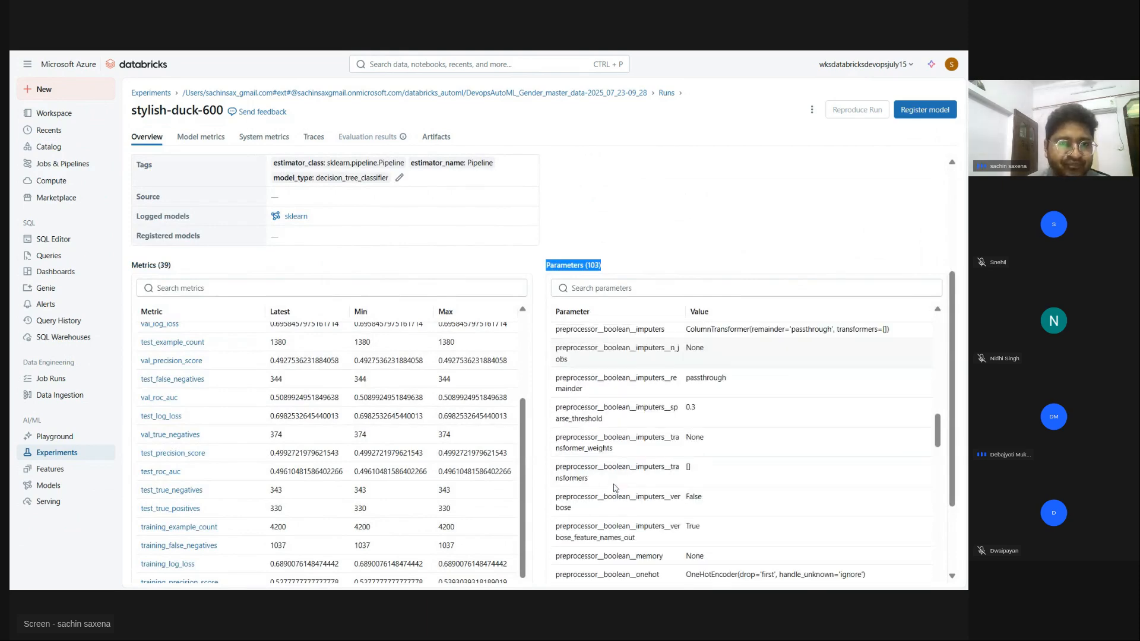
scroll(449, 215, up, 3)
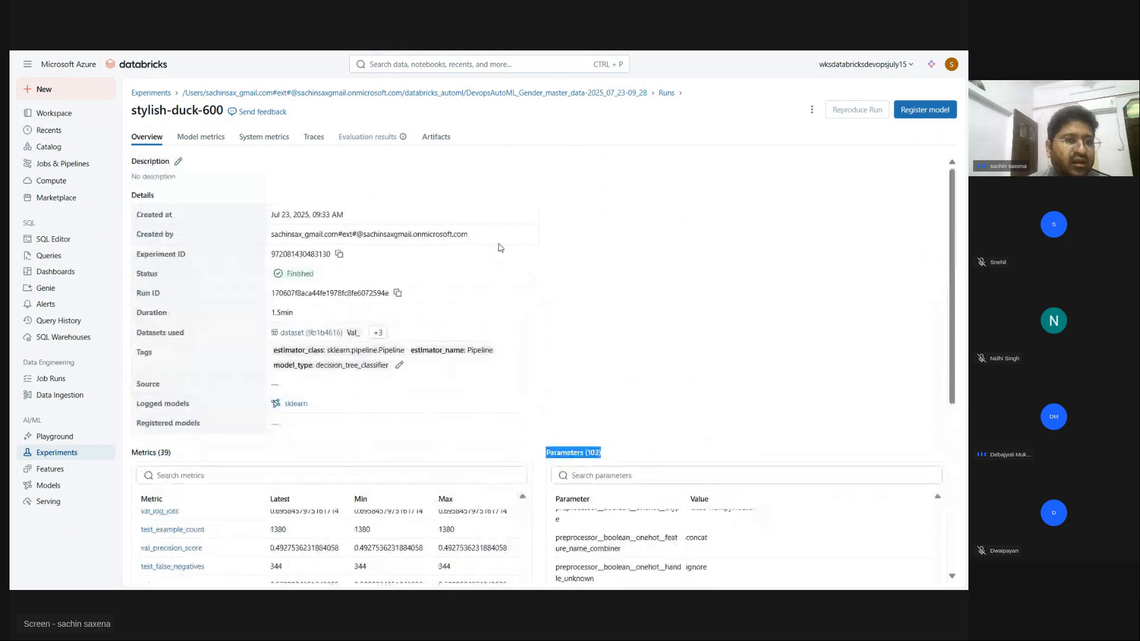
View the run's model metrics charts and look through the test and training metrics
click(209, 140)
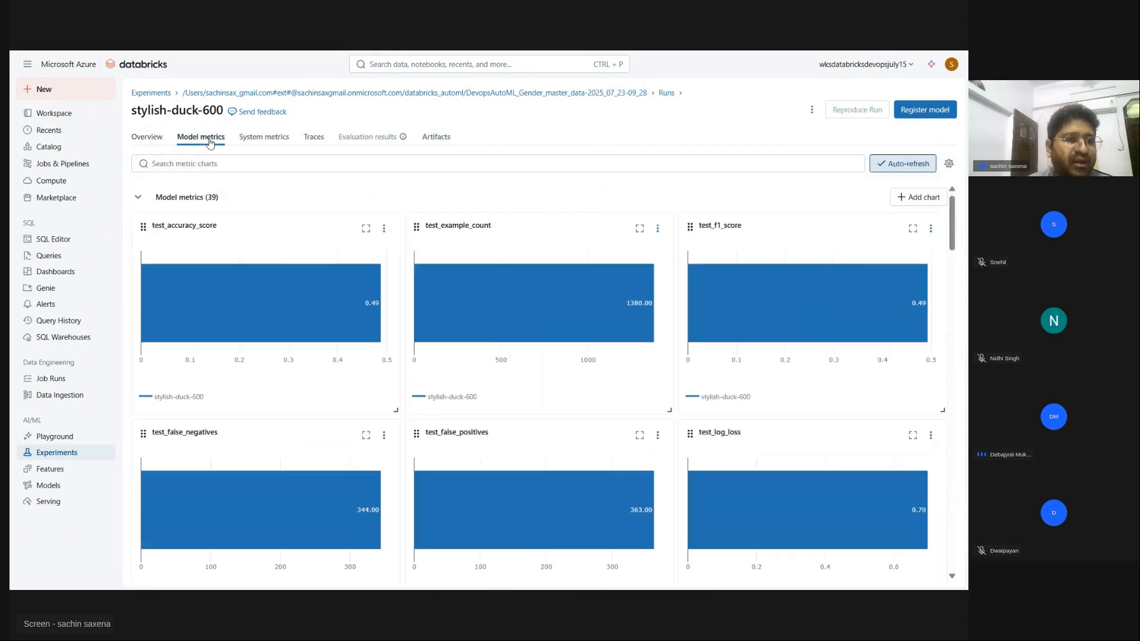
scroll(459, 358, down, 10)
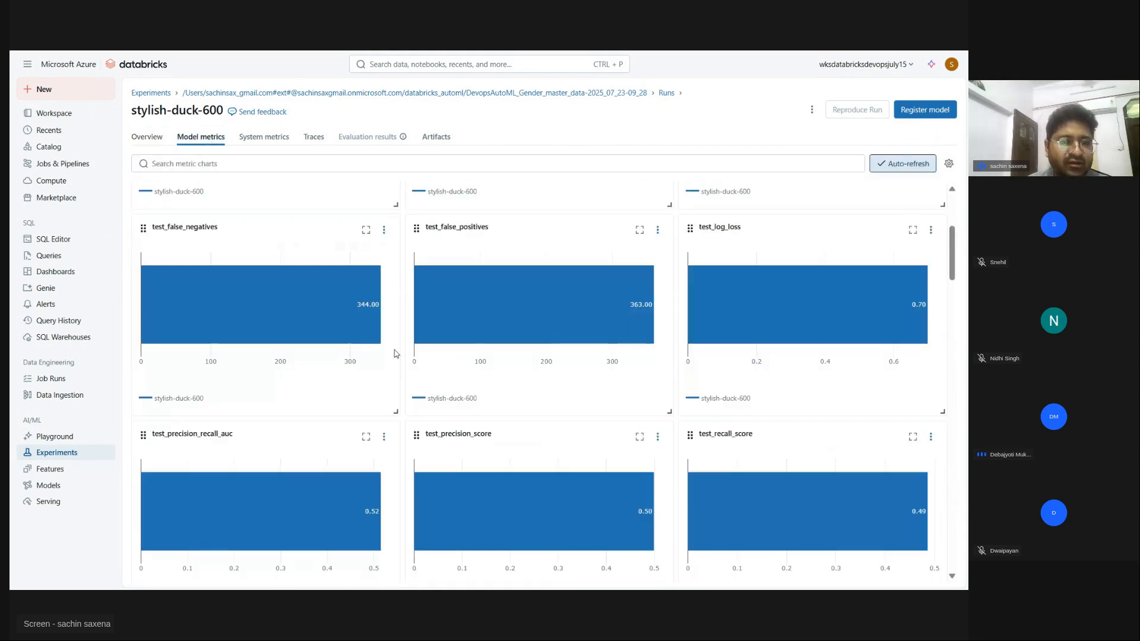
scroll(295, 369, down, 3)
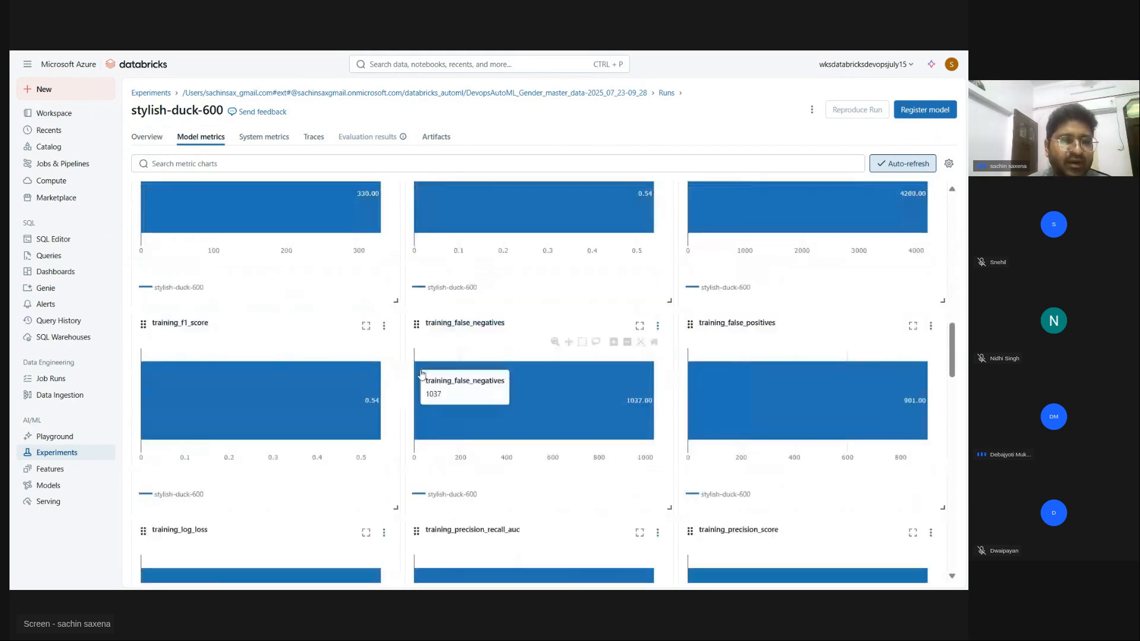
scroll(591, 440, down, 3)
scroll(422, 374, up, 5)
scroll(422, 374, up, 10)
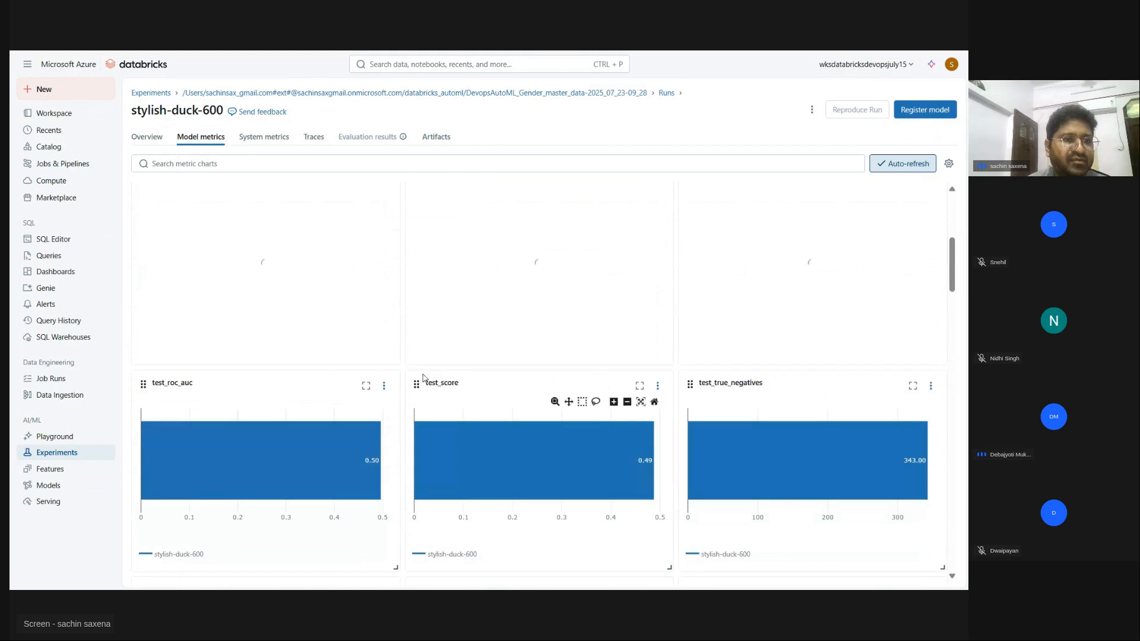
Check the run's system metrics and traces, and bring up its artifacts
click(265, 139)
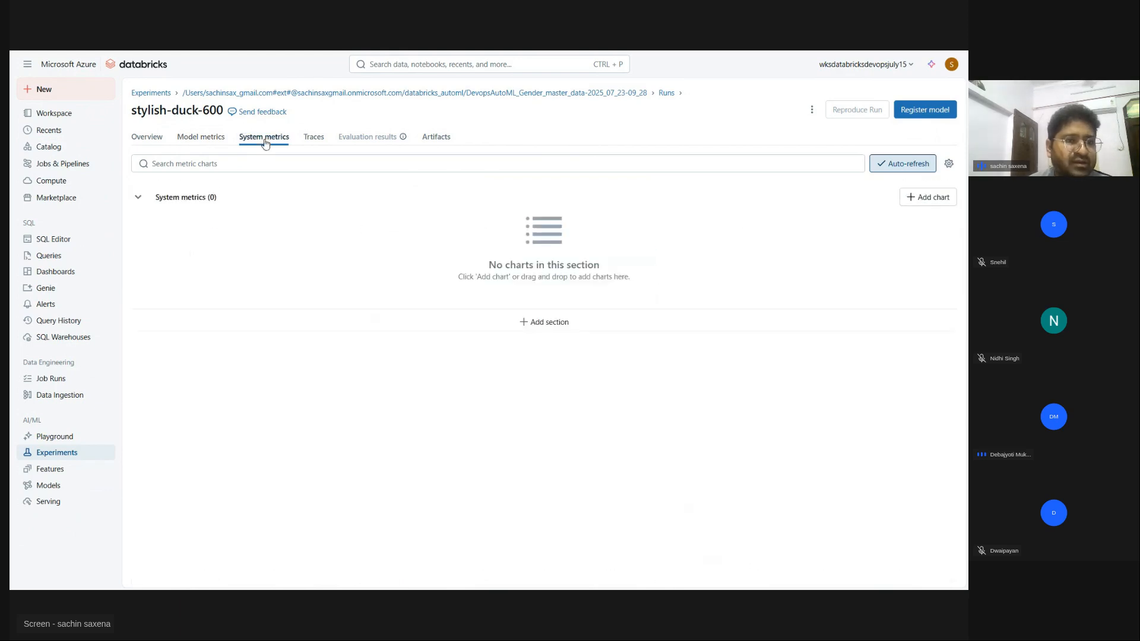
click(315, 140)
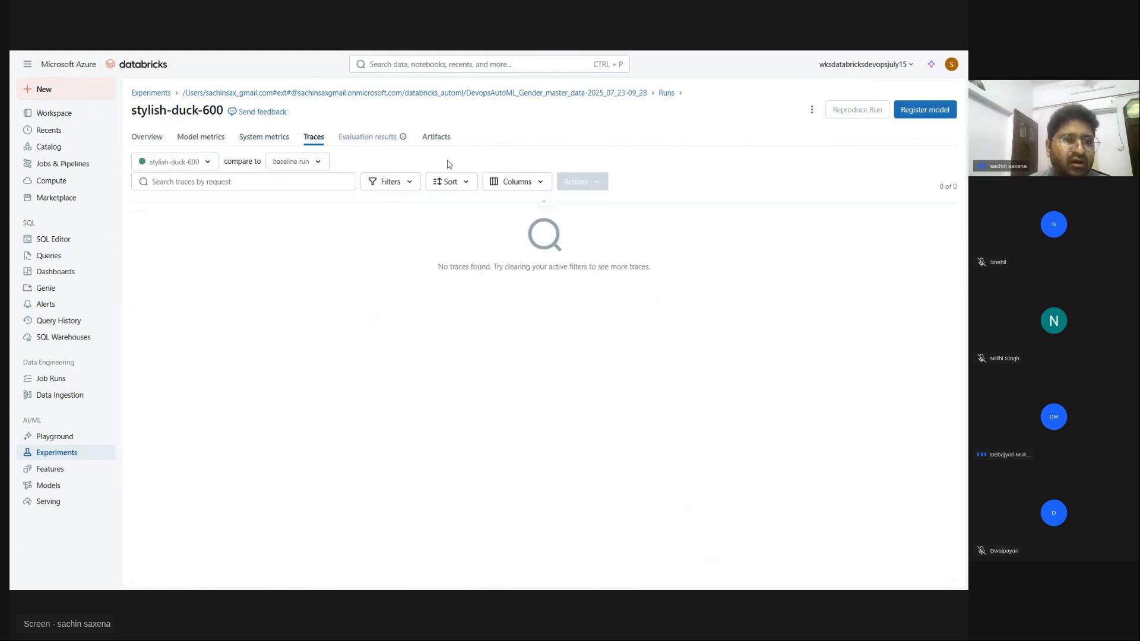
click(435, 140)
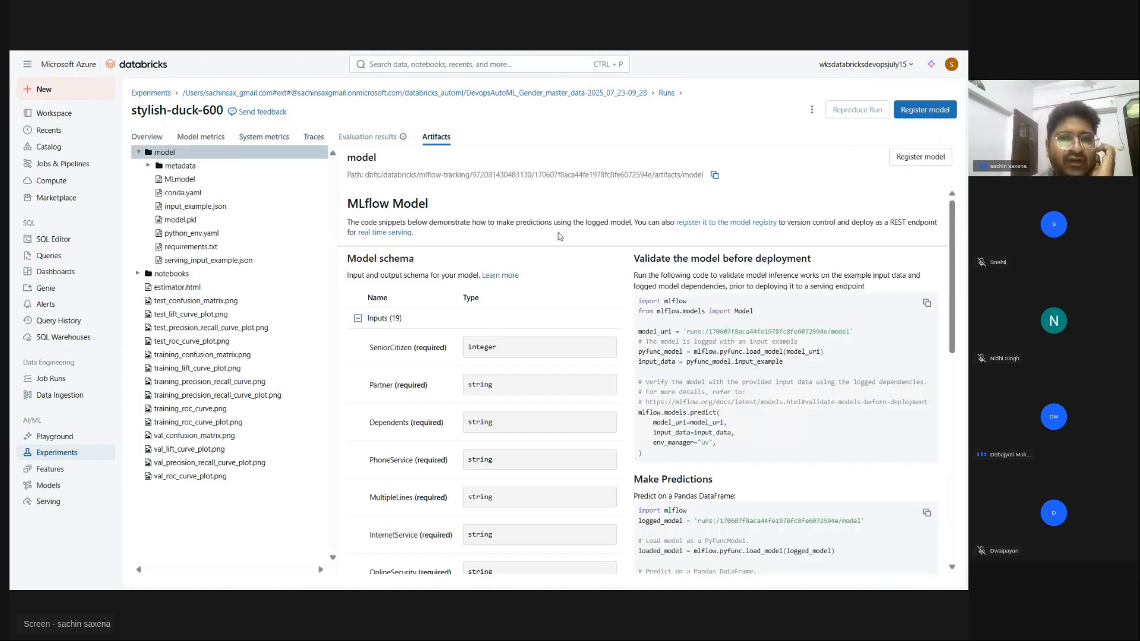
Preview the model's MLmodel artifact and read through its contents
click(179, 179)
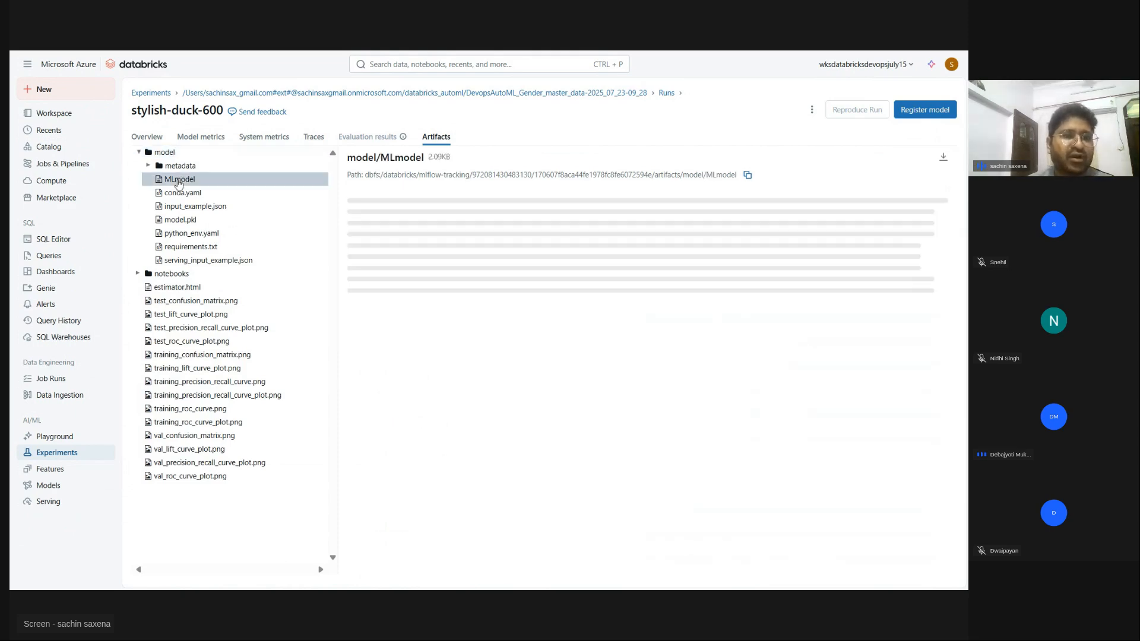
scroll(508, 359, down, 1)
scroll(508, 359, down, 5)
scroll(508, 359, up, 5)
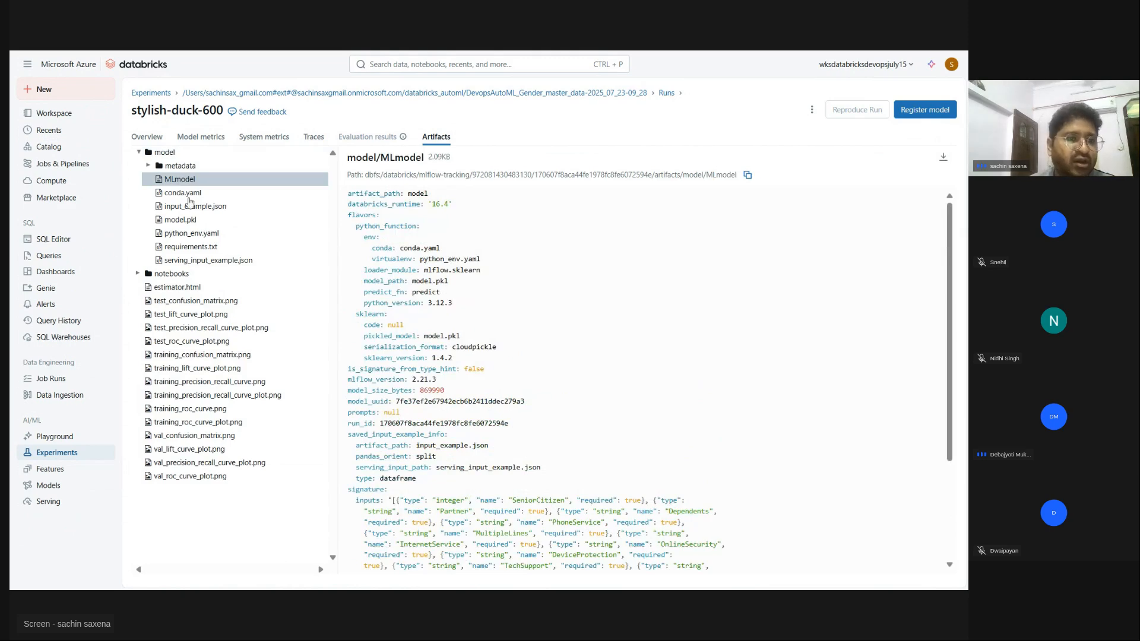
Preview conda.yaml in the model artifacts, highlighting the pip and mlflow dependencies and the whole file, and clear the selection
click(184, 194)
drag(430, 368, 410, 227)
click(461, 381)
click(479, 270)
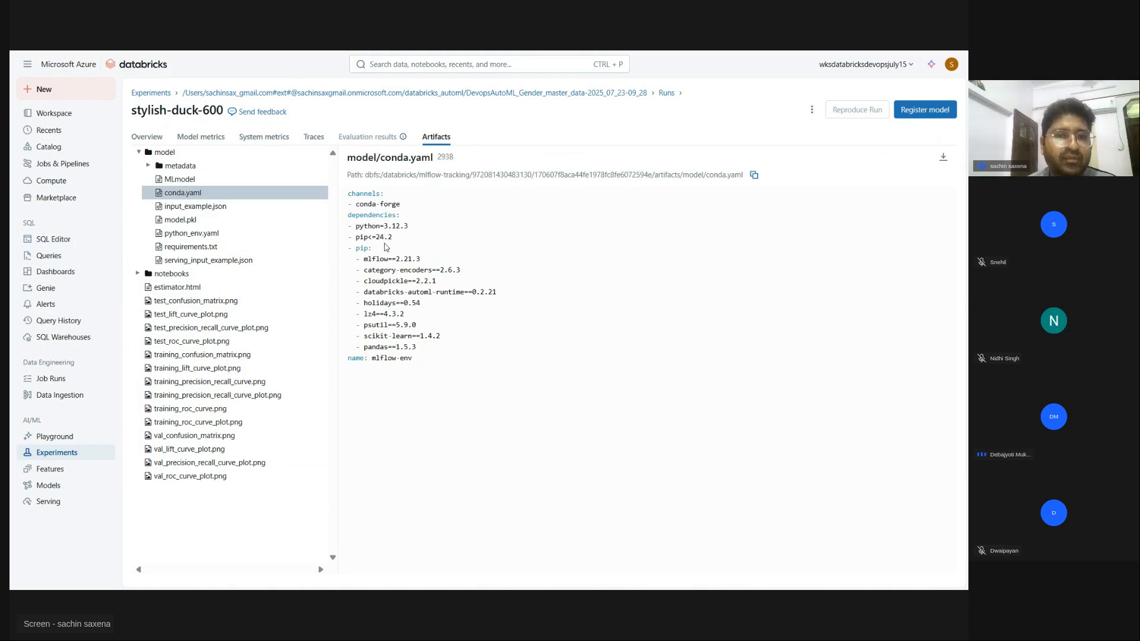
drag(356, 235, 414, 231)
click(439, 258)
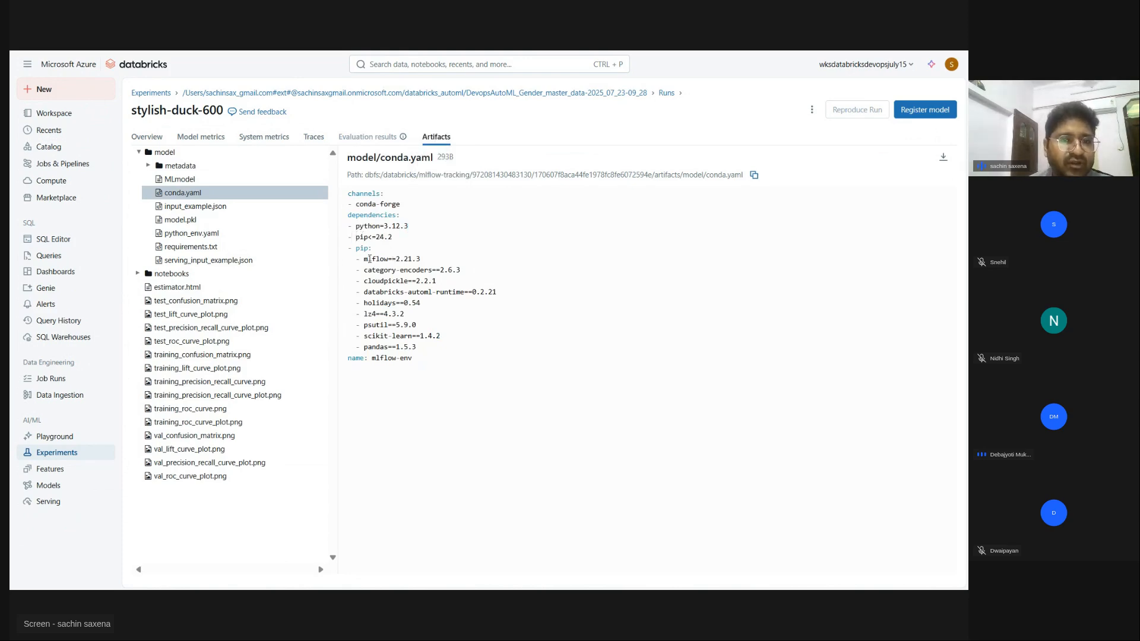
drag(364, 259, 424, 262)
click(549, 283)
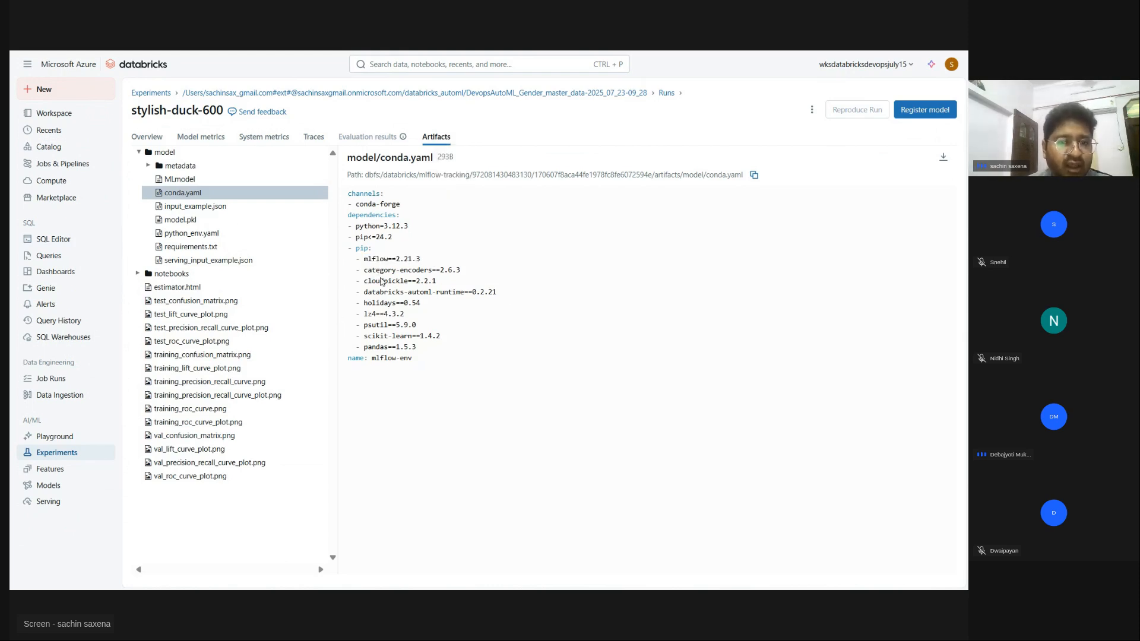
drag(425, 368, 362, 129)
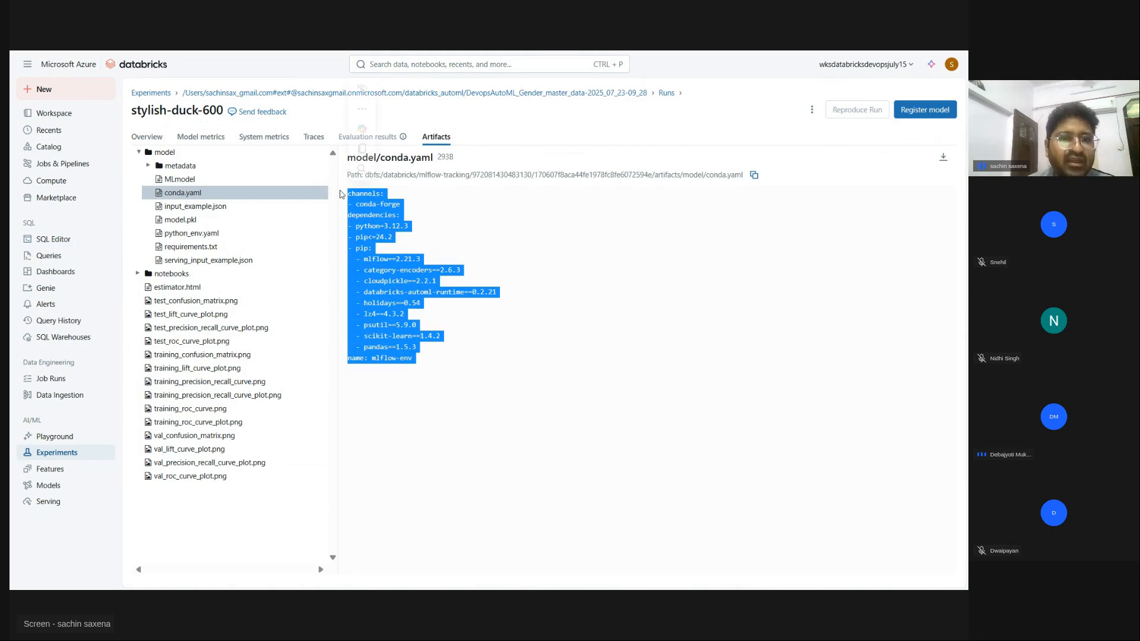
click(397, 201)
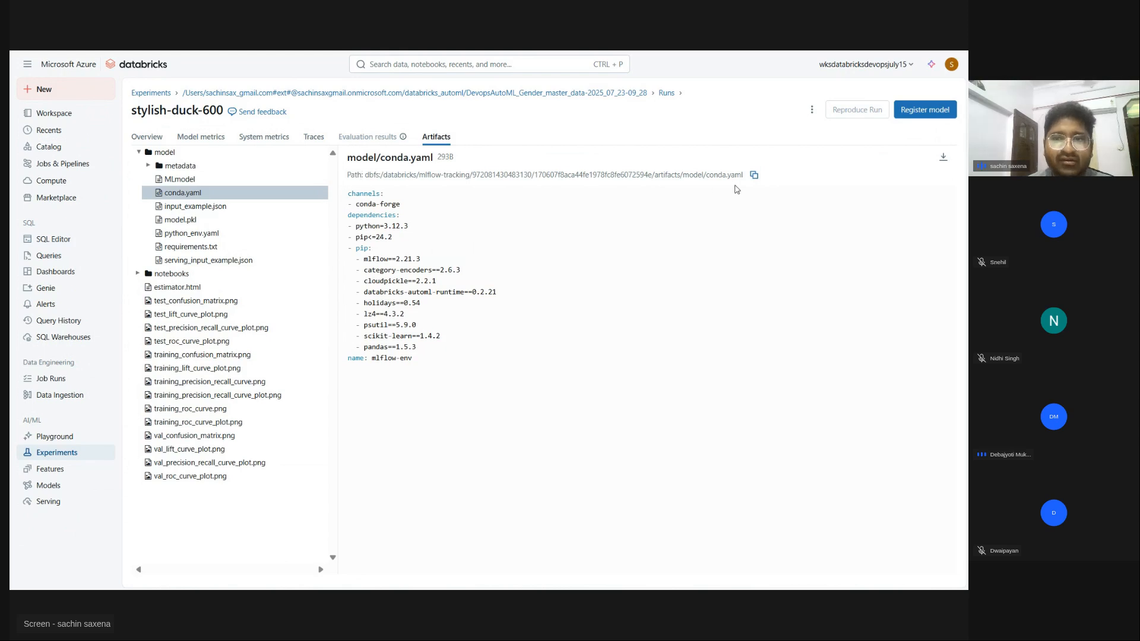
Preview input_example.json, highlighting its column names, and select the model.pkl artifact
click(174, 209)
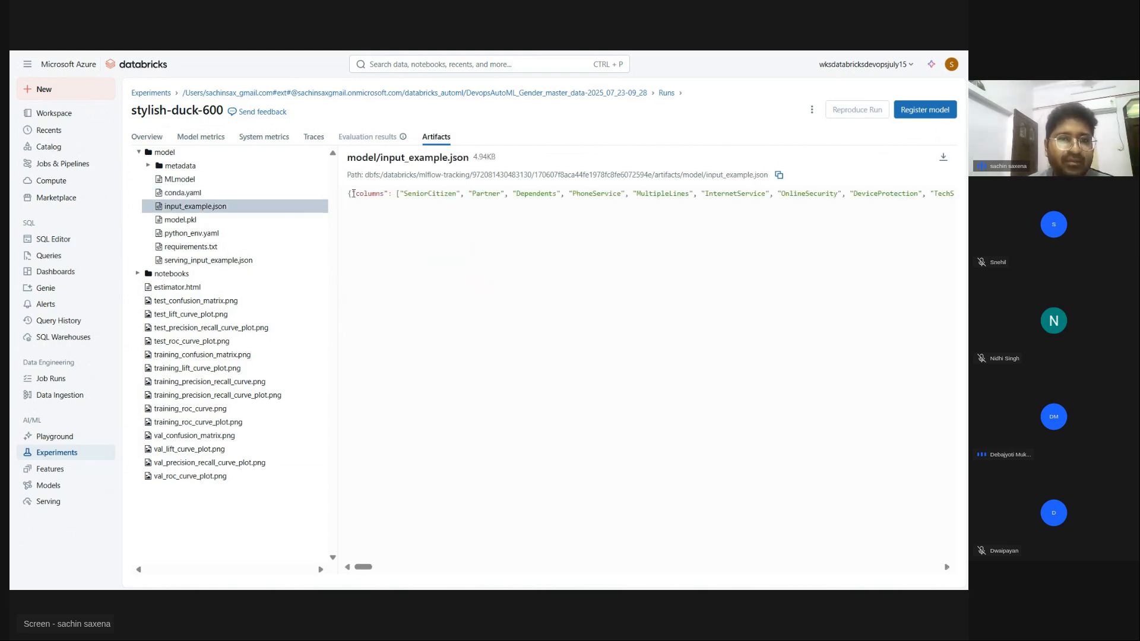
drag(351, 193, 813, 201)
click(182, 224)
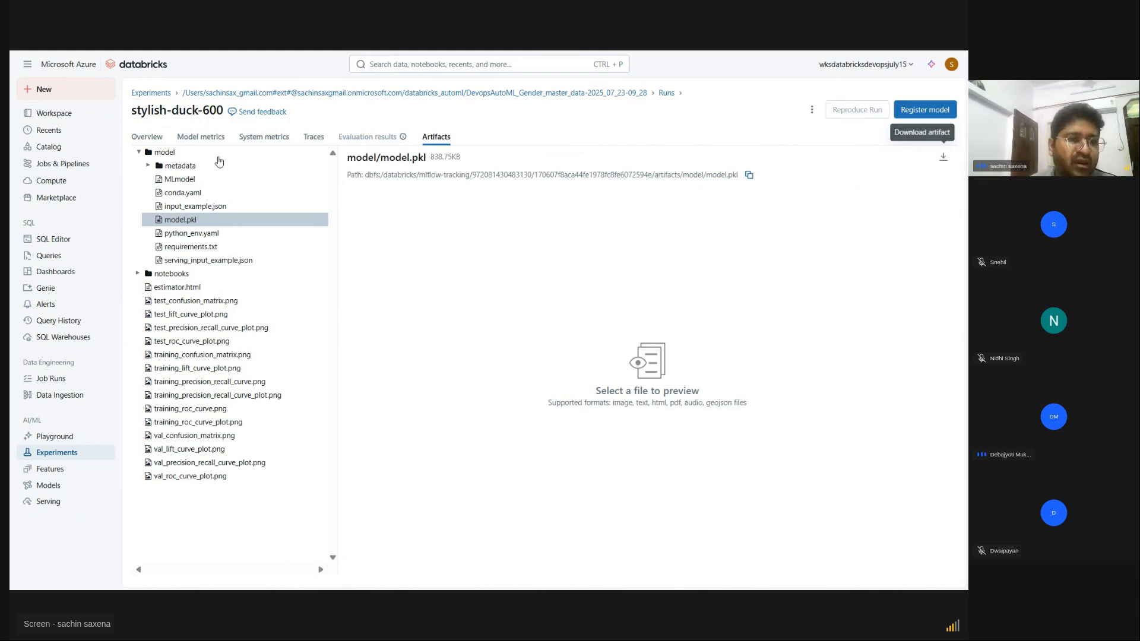
Preview requirements.txt in the model artifacts, highlight its package list and clear the selection
click(184, 247)
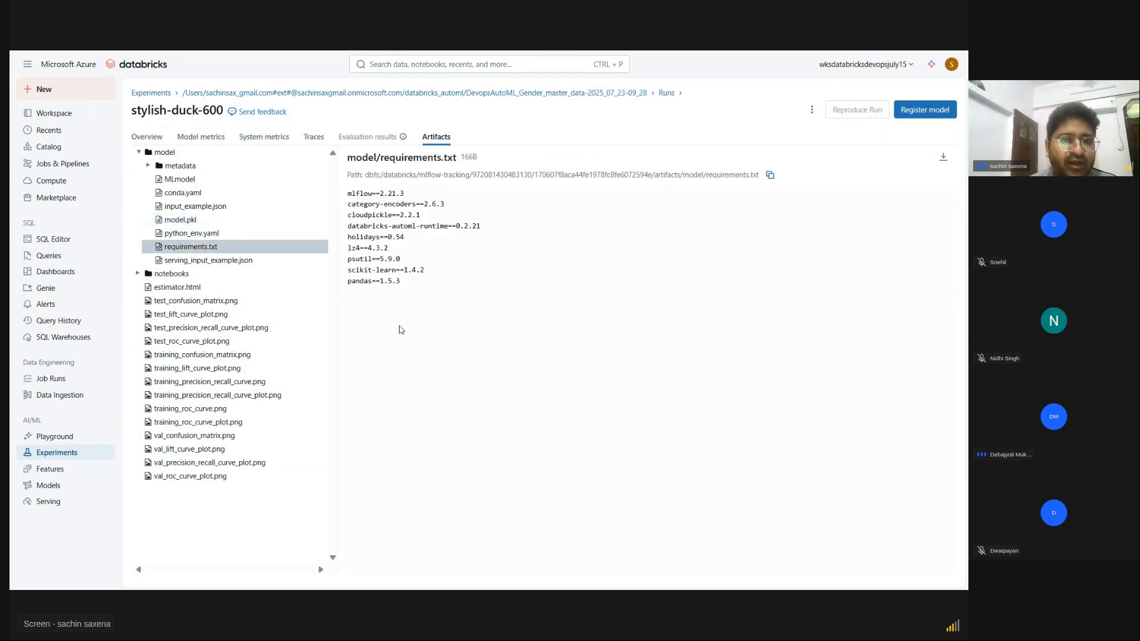
drag(401, 288, 330, 194)
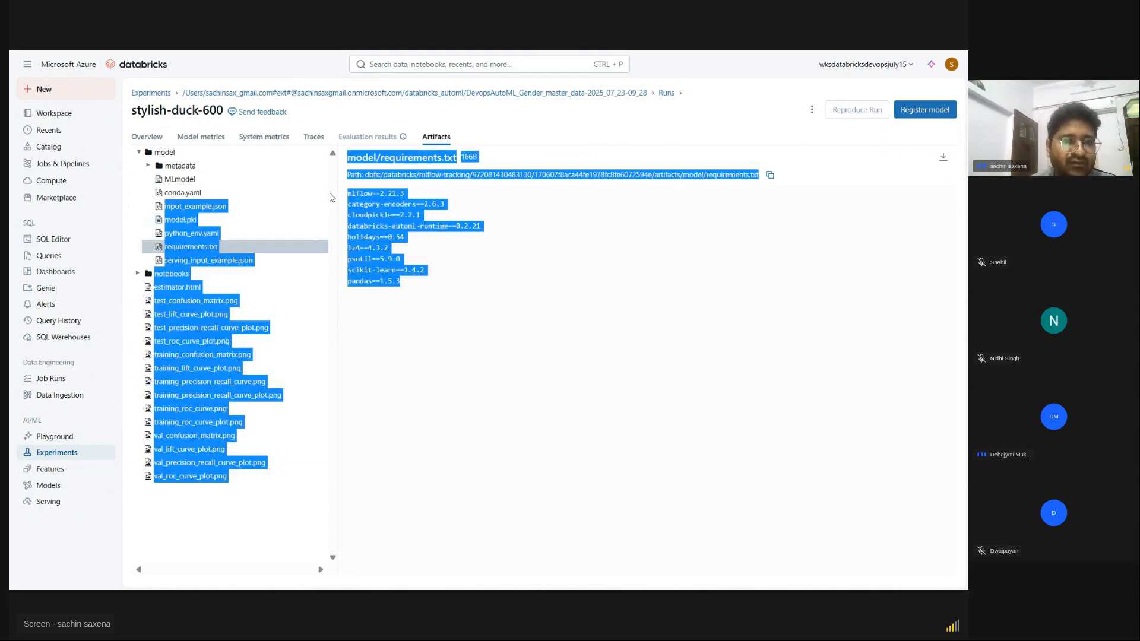
click(524, 359)
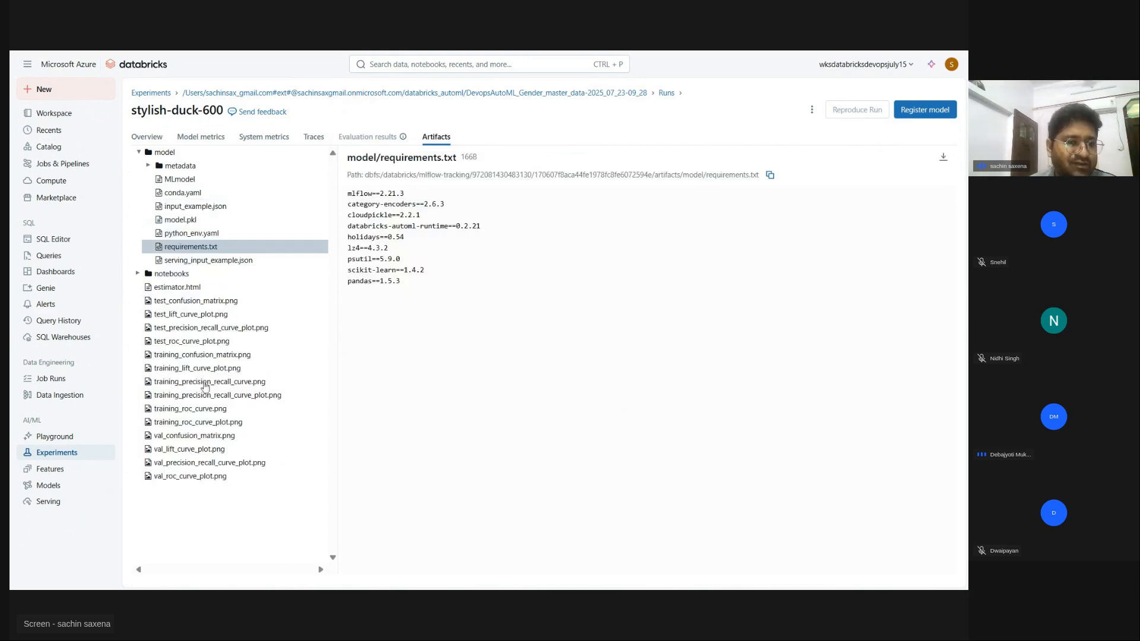
Preview estimator.html and inspect the pipeline's ColumnSelector columns, the boolean and numerical FunctionTransformer blocks, and the DecisionTreeClassifier parameters
click(171, 288)
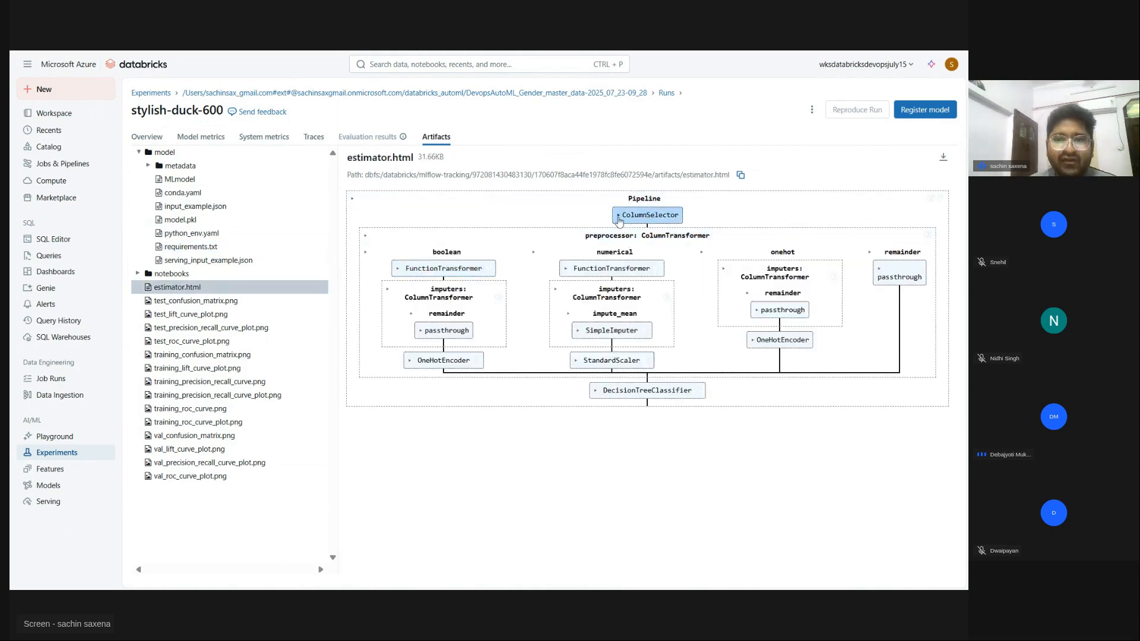
click(620, 218)
drag(498, 229, 746, 257)
click(605, 254)
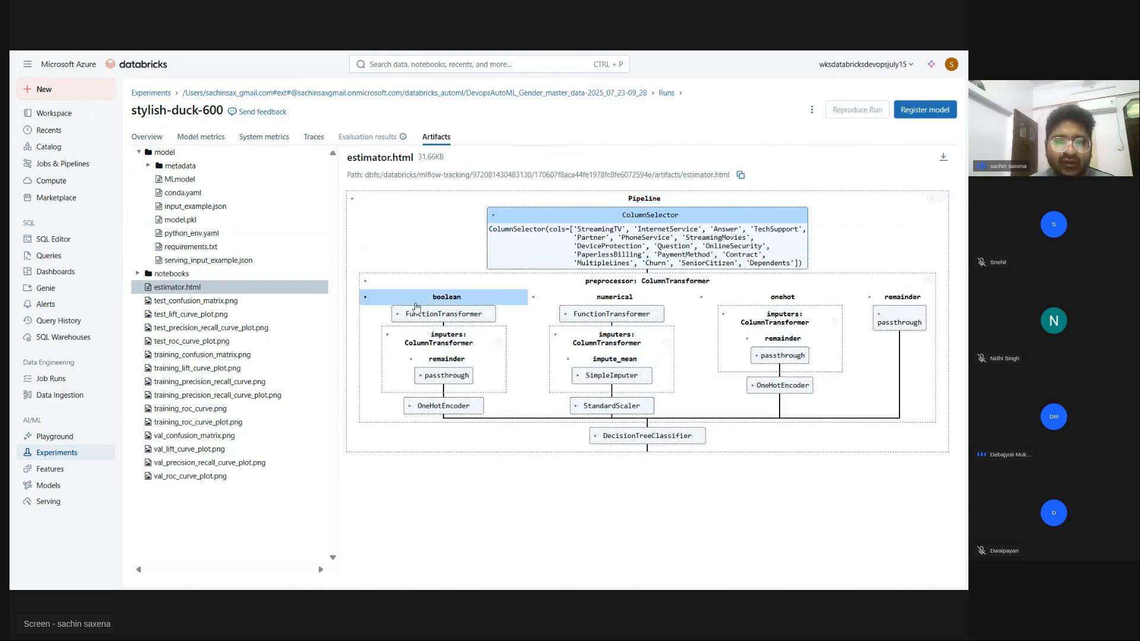
click(431, 318)
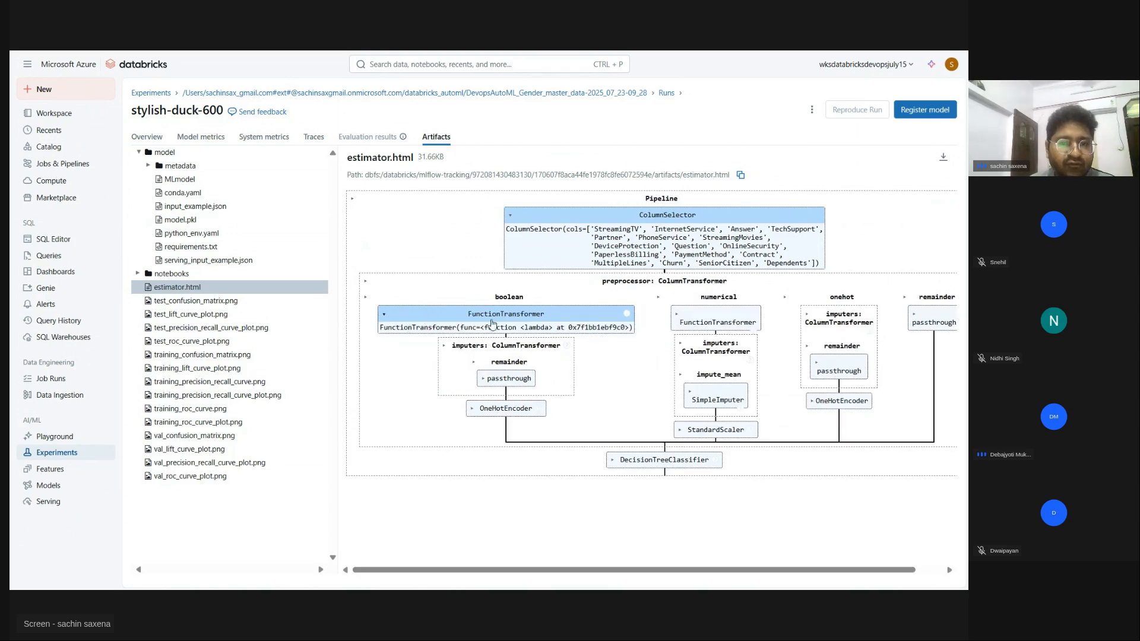
click(677, 318)
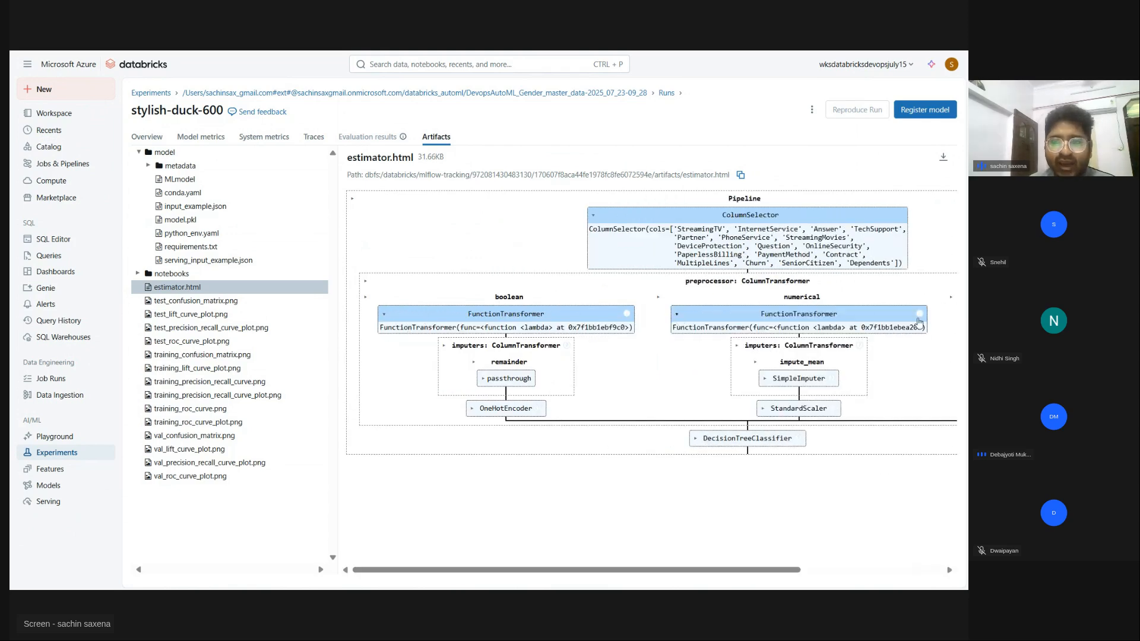
click(734, 319)
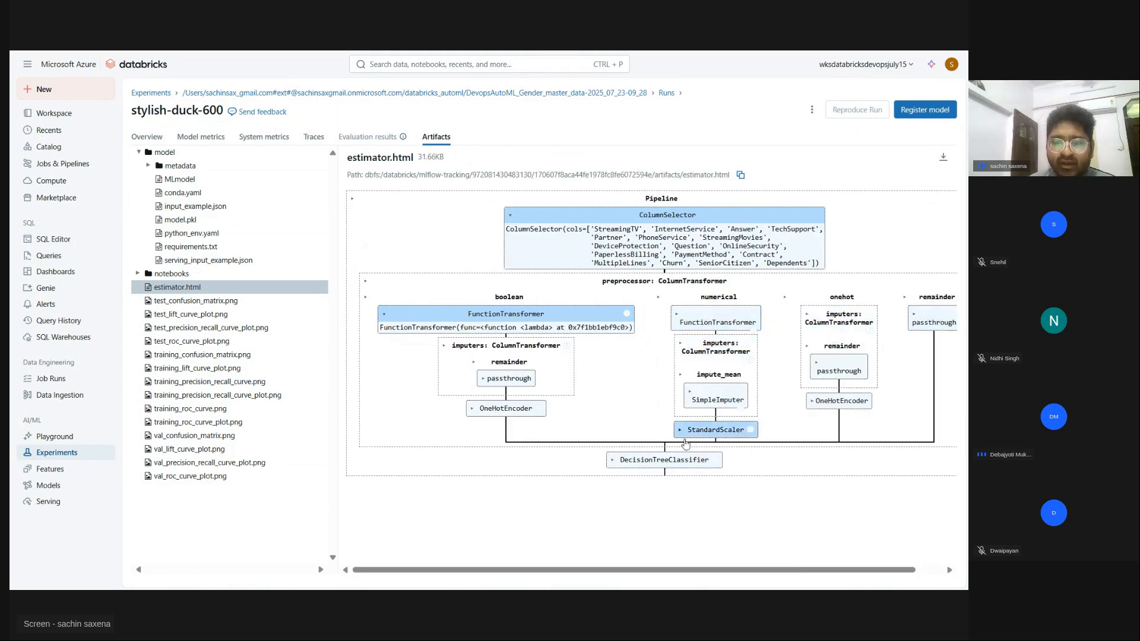
click(677, 461)
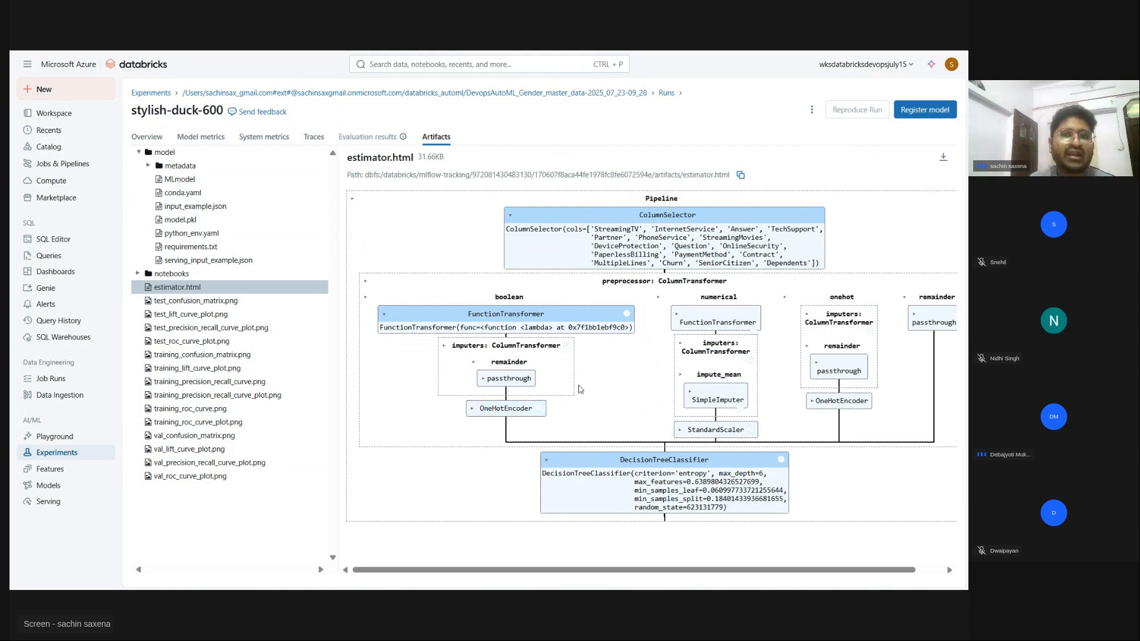
Download estimator.html, open the file, and expand the boolean passthrough, numerical SimpleImputer, and both OneHotEncoder blocks
click(942, 157)
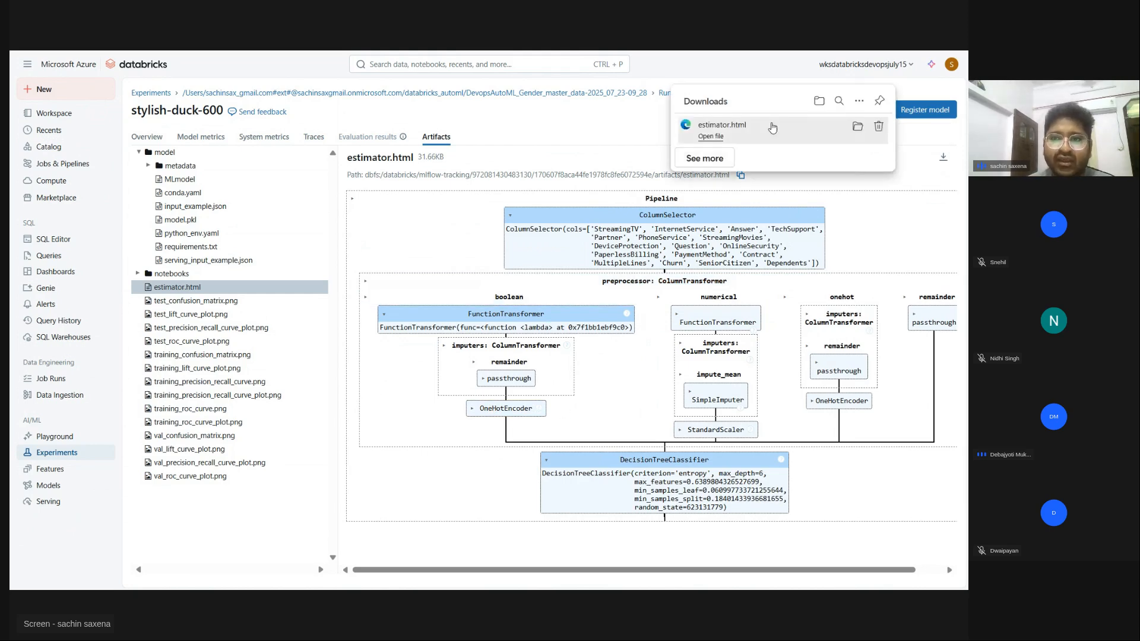
click(772, 128)
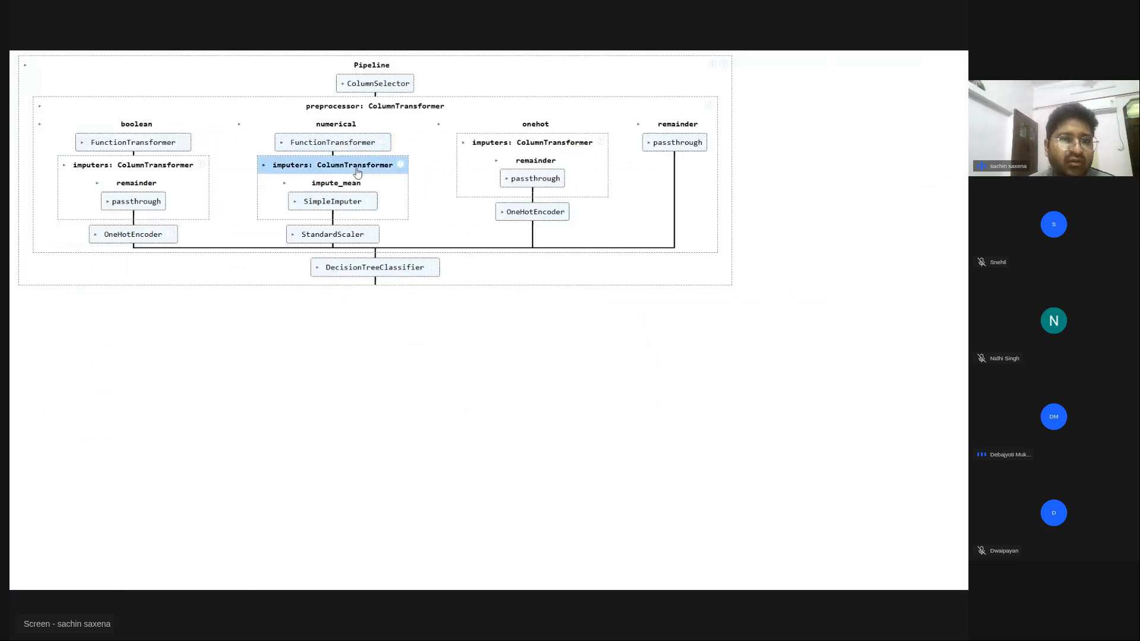
click(124, 202)
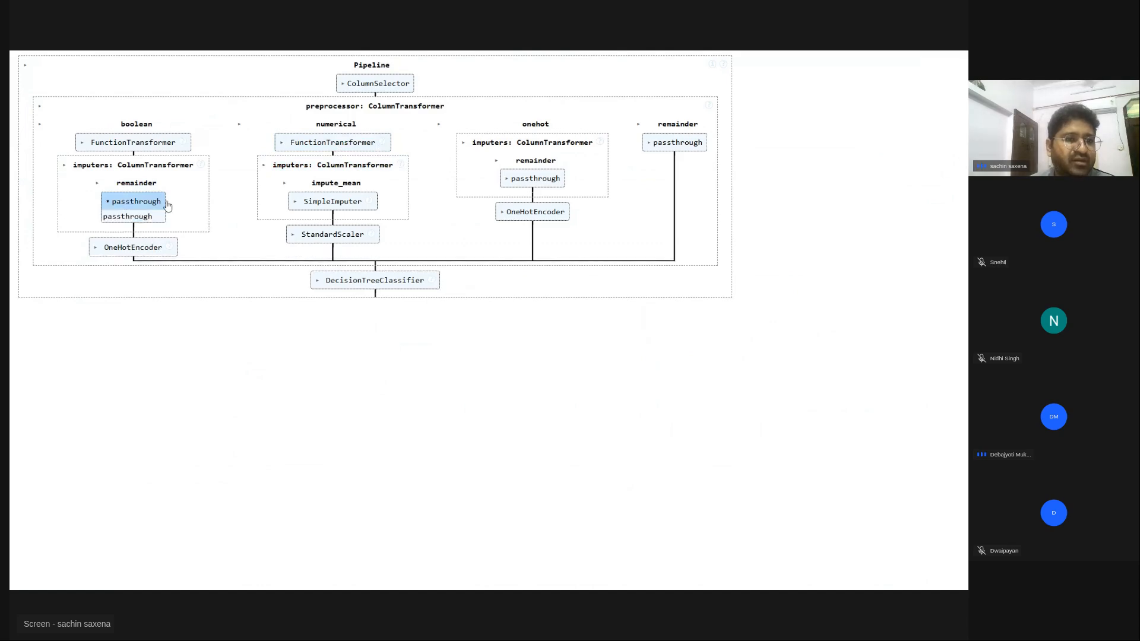
click(301, 202)
click(502, 212)
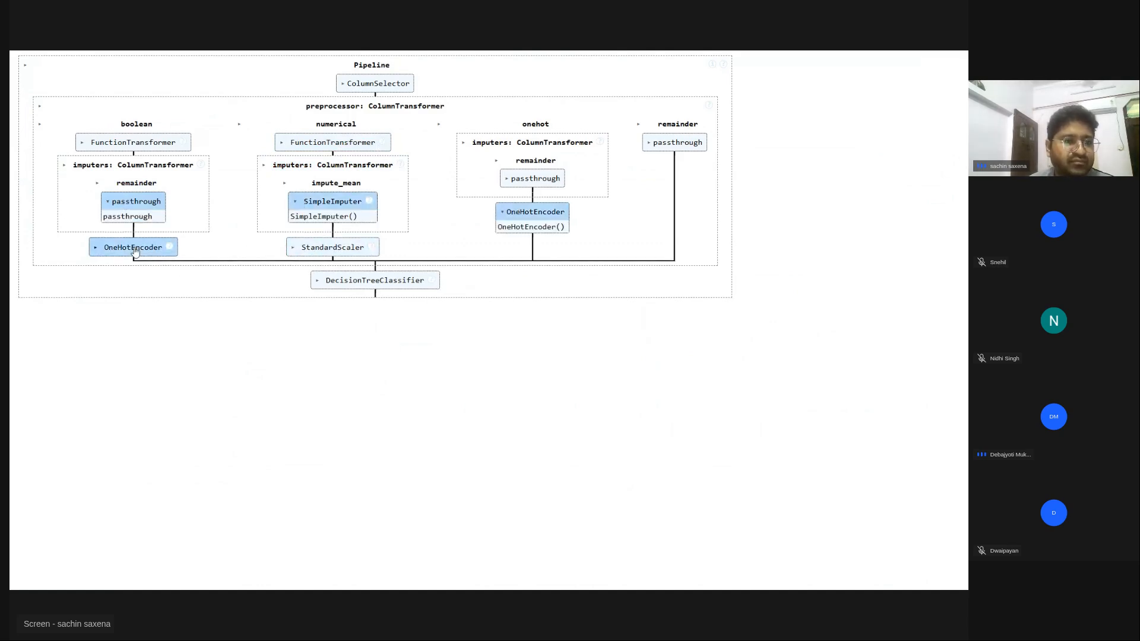
click(101, 248)
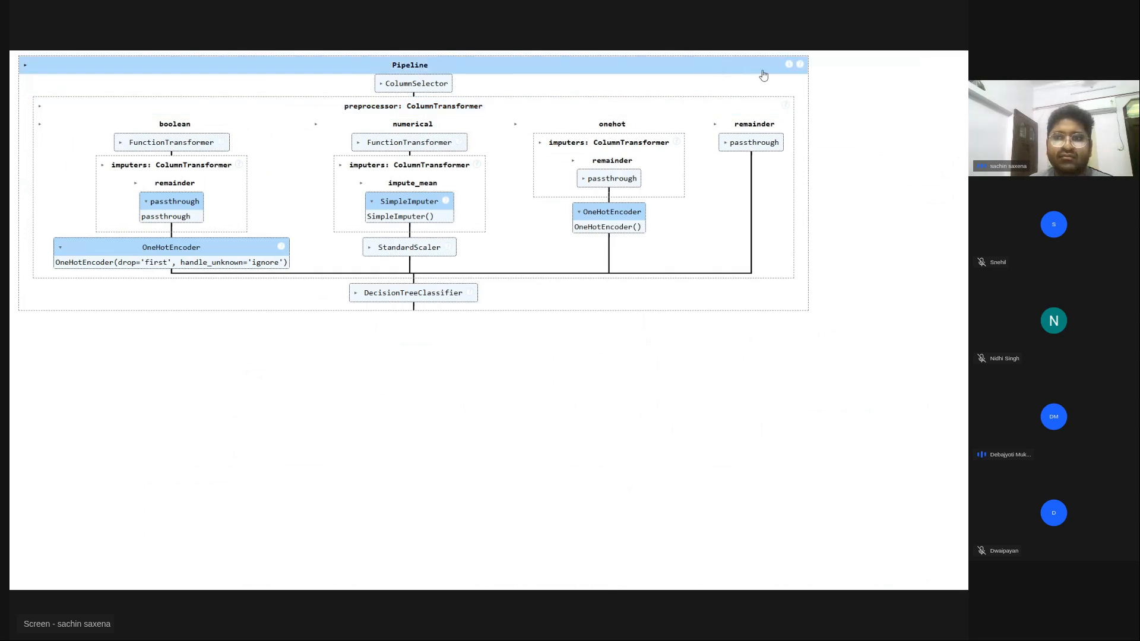
Return to the run's artifacts and preview the validation ROC and precision-recall plots, both training ROC curve images, and the training lift curve
mouse_move(432, 64)
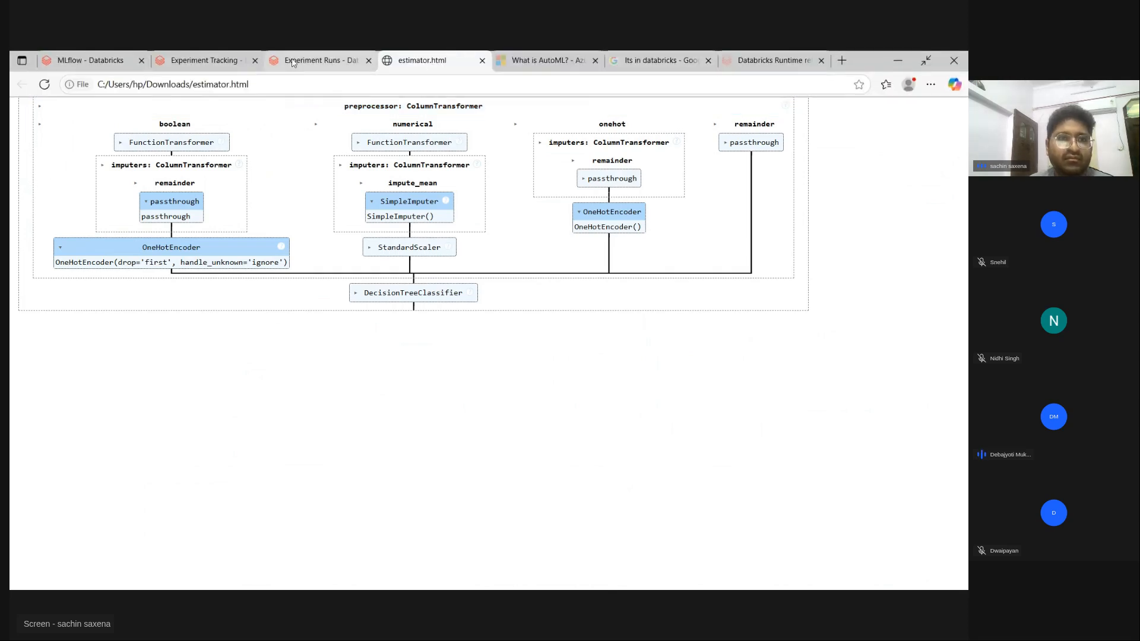
click(332, 61)
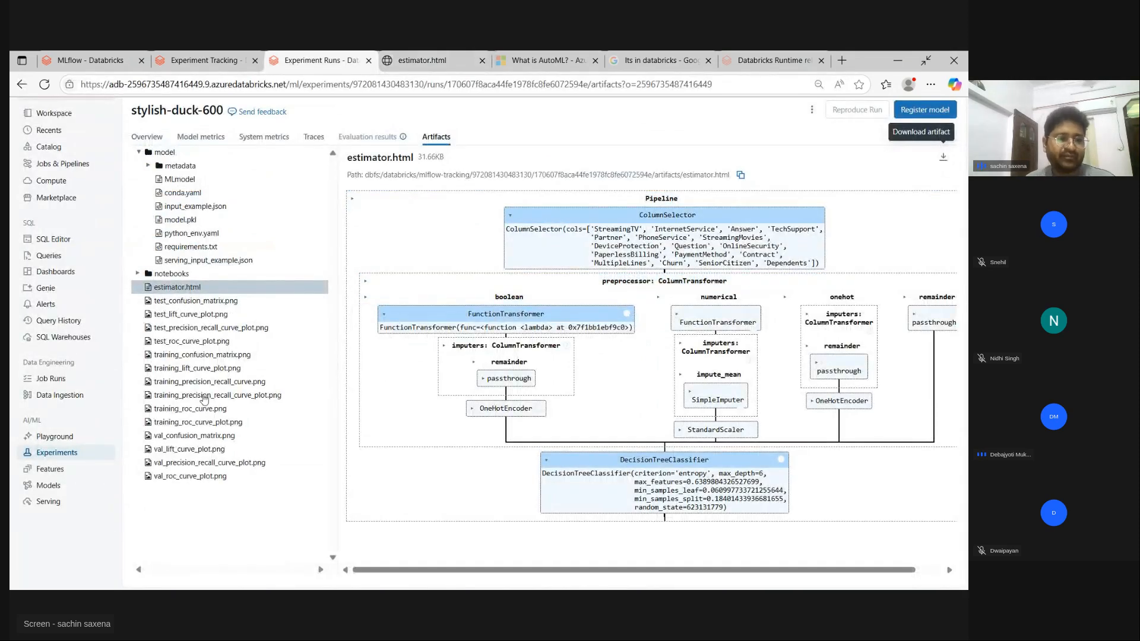
click(186, 477)
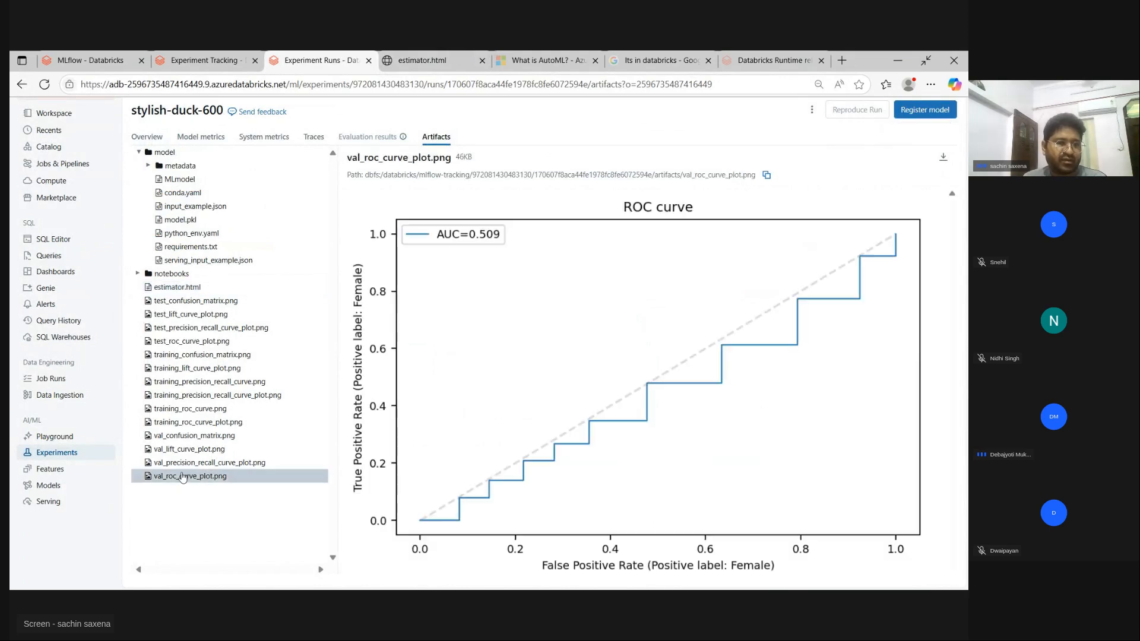
click(178, 462)
click(175, 422)
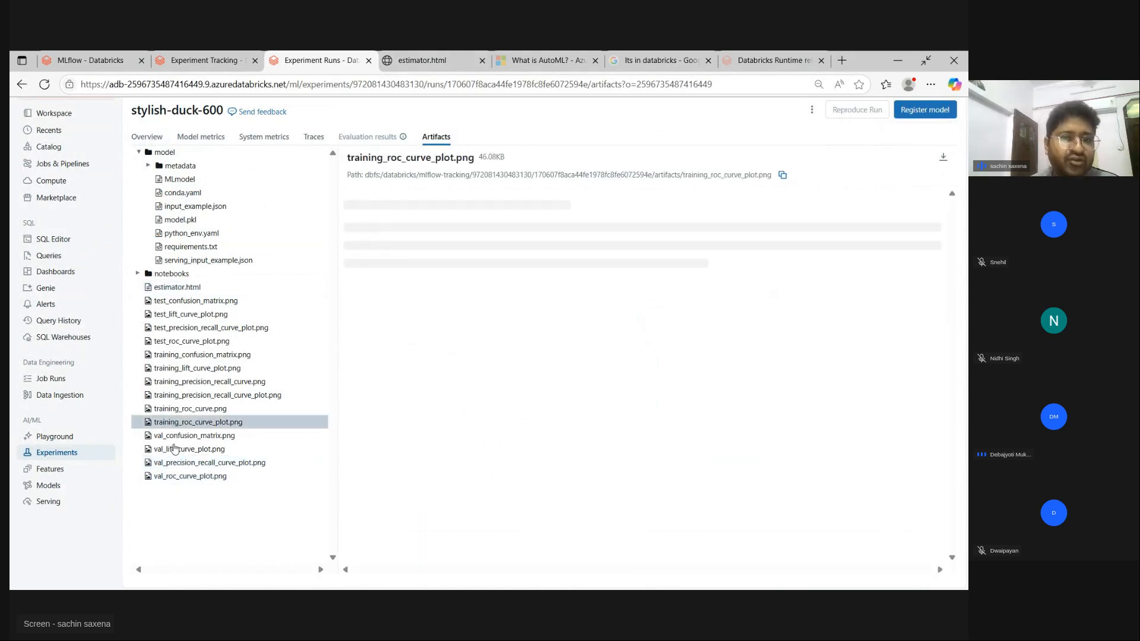
click(173, 409)
click(180, 369)
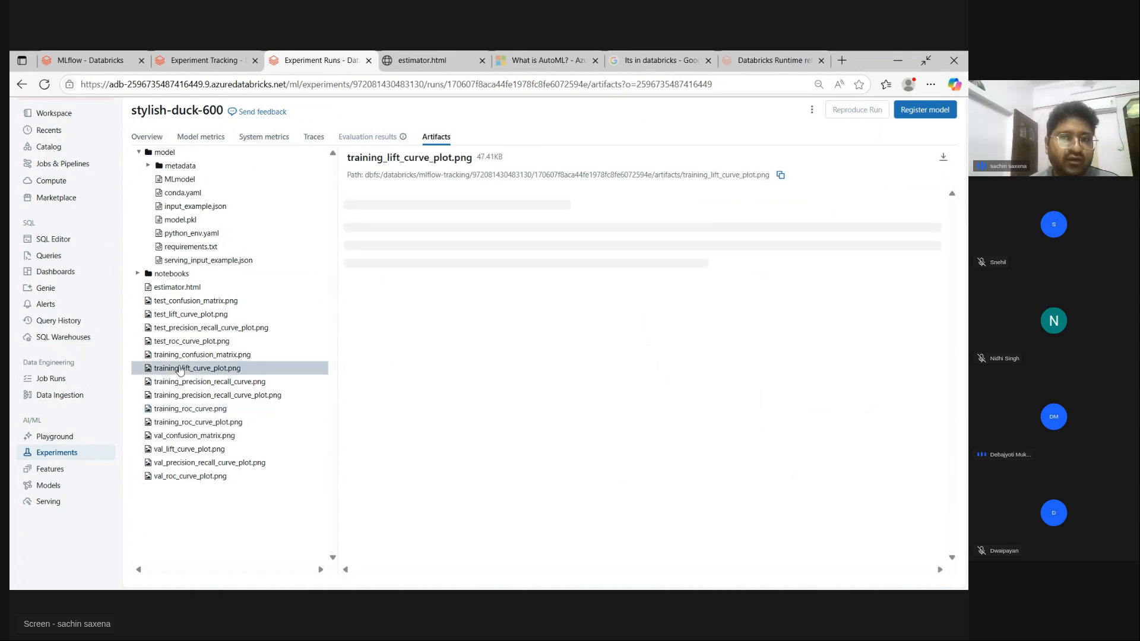
Preview the training confusion matrix, the test precision-recall curve, the test confusion matrix, and the test lift curve
click(173, 329)
click(178, 355)
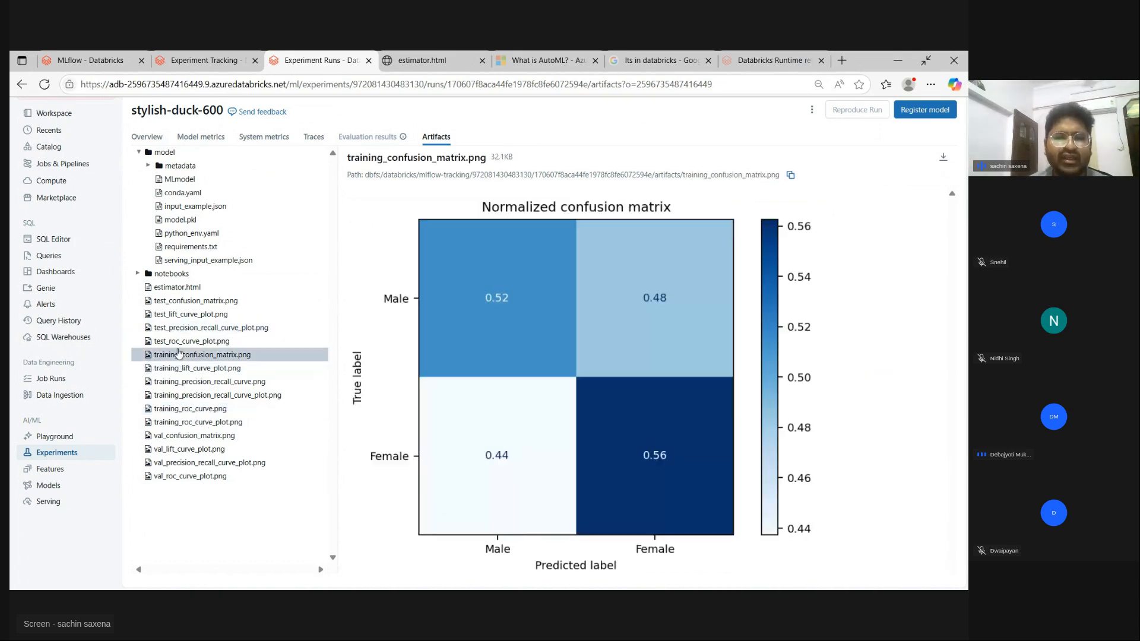
click(175, 328)
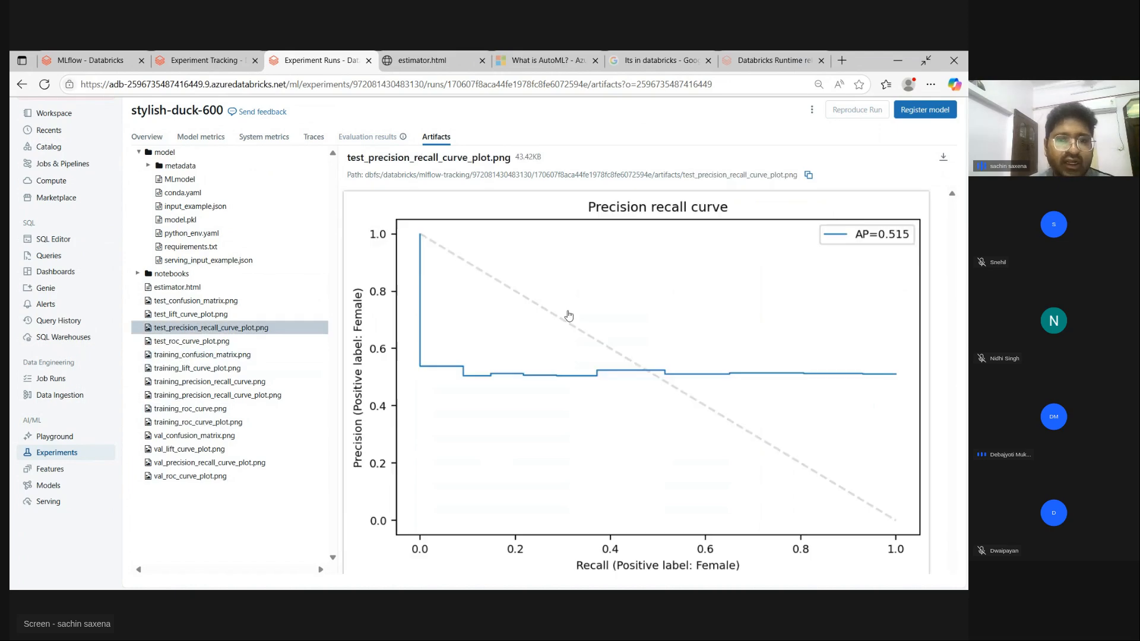
click(187, 306)
click(184, 314)
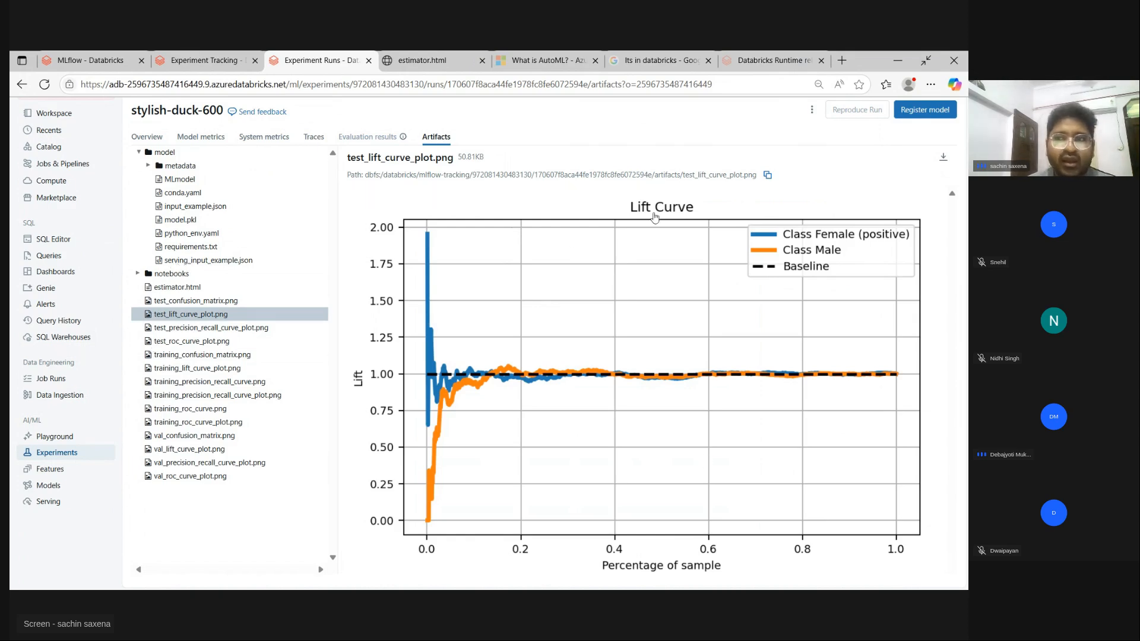
Start registering the run's model, look through the existing Unity Catalog models, and choose Workspace Model Registry as the destination
click(928, 113)
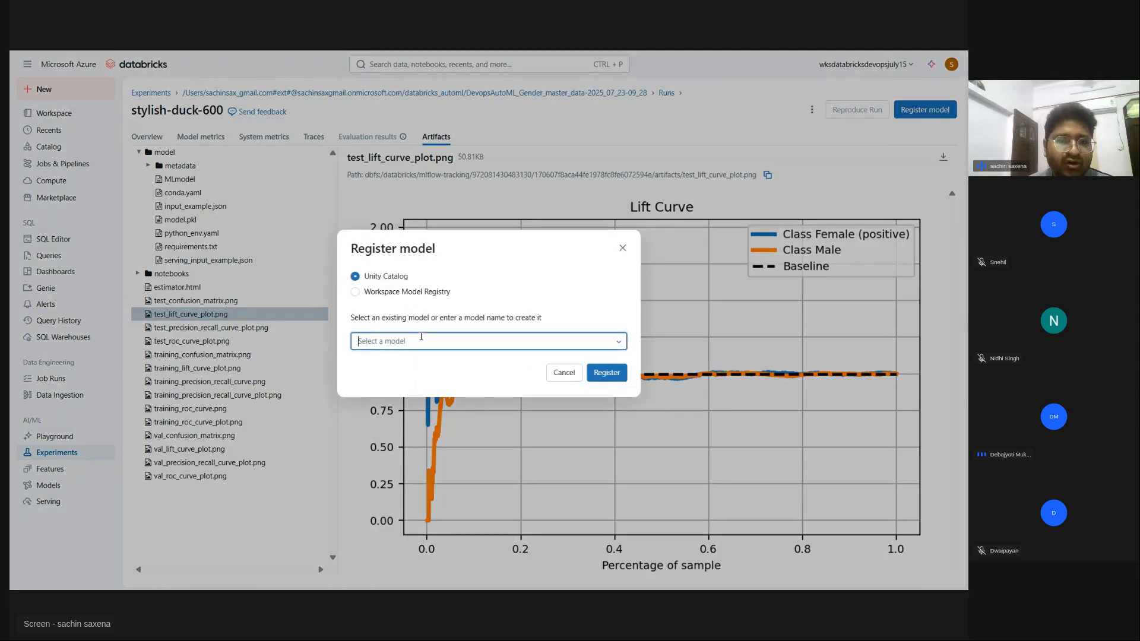
click(422, 341)
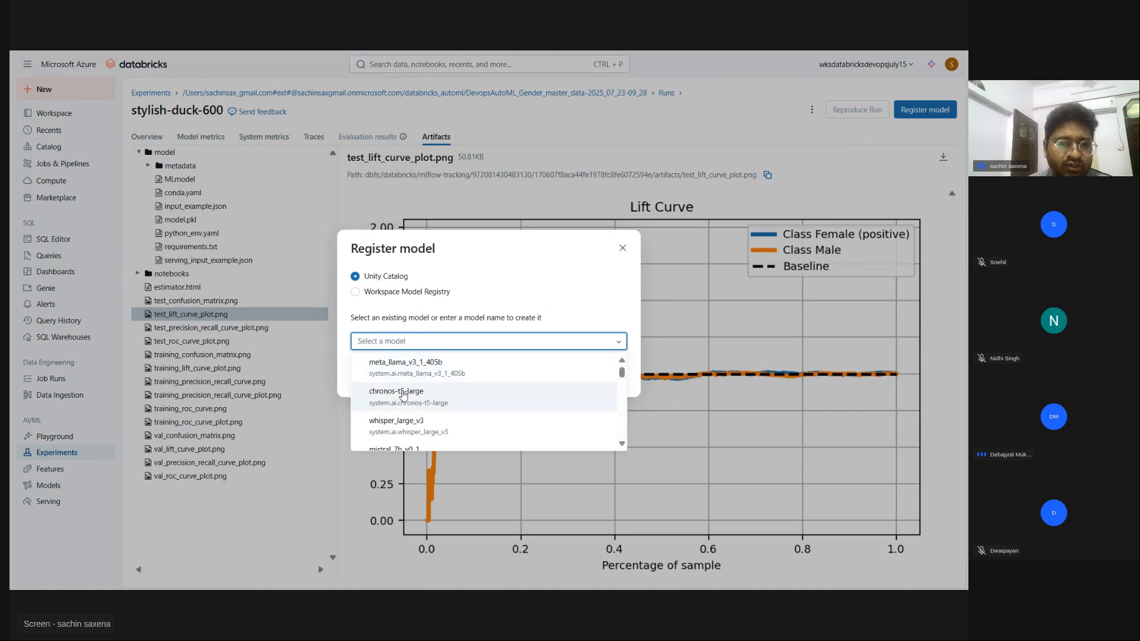
click(356, 292)
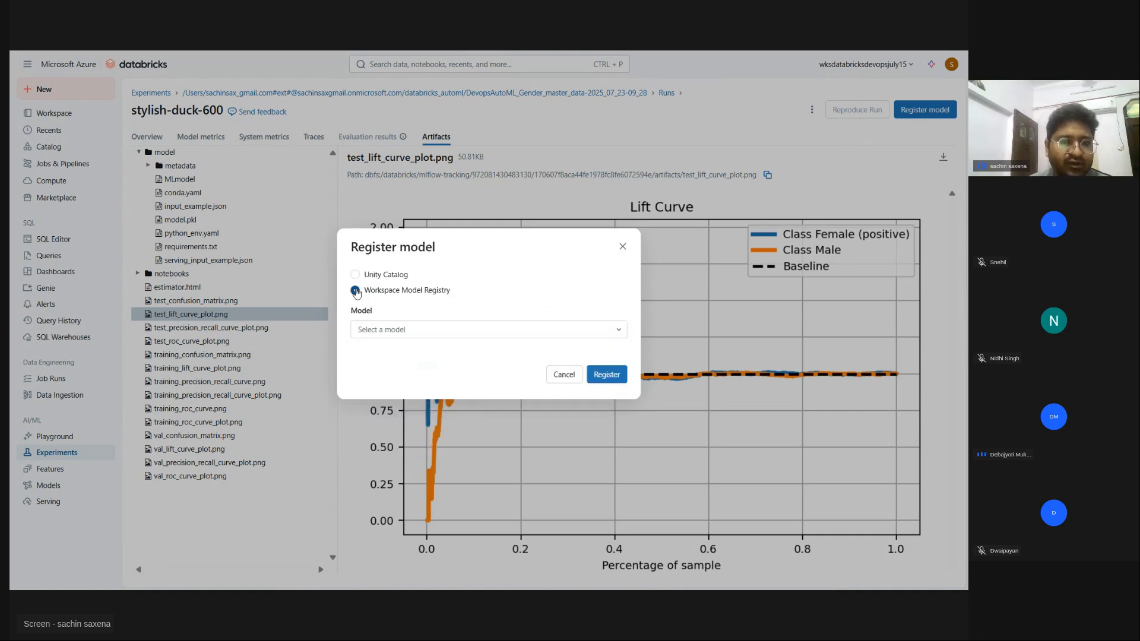
click(374, 330)
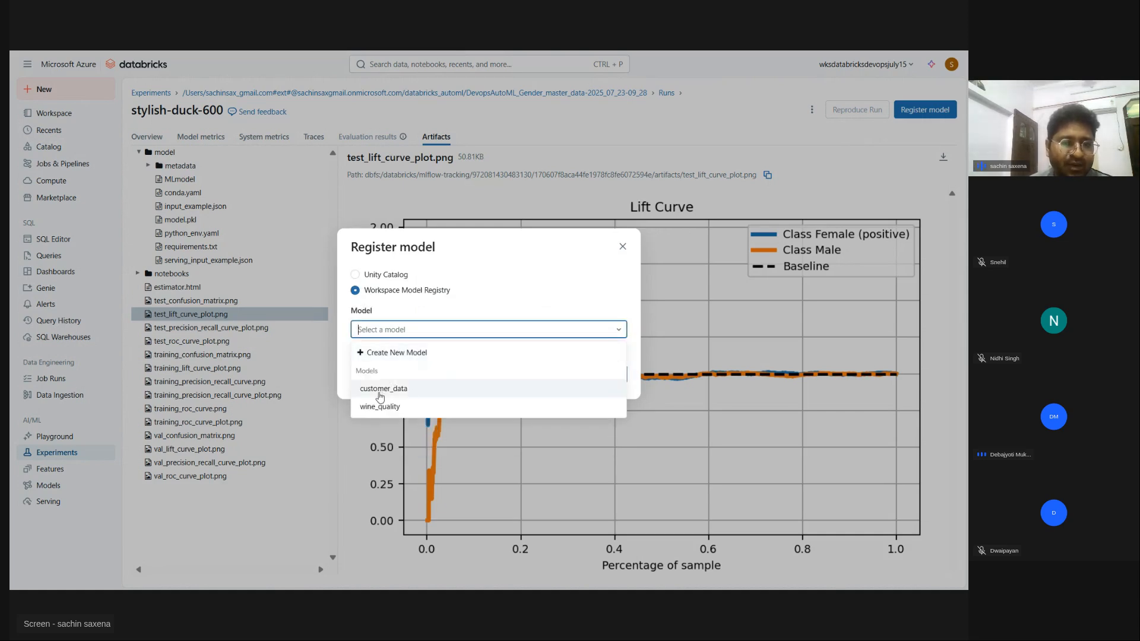
click(381, 394)
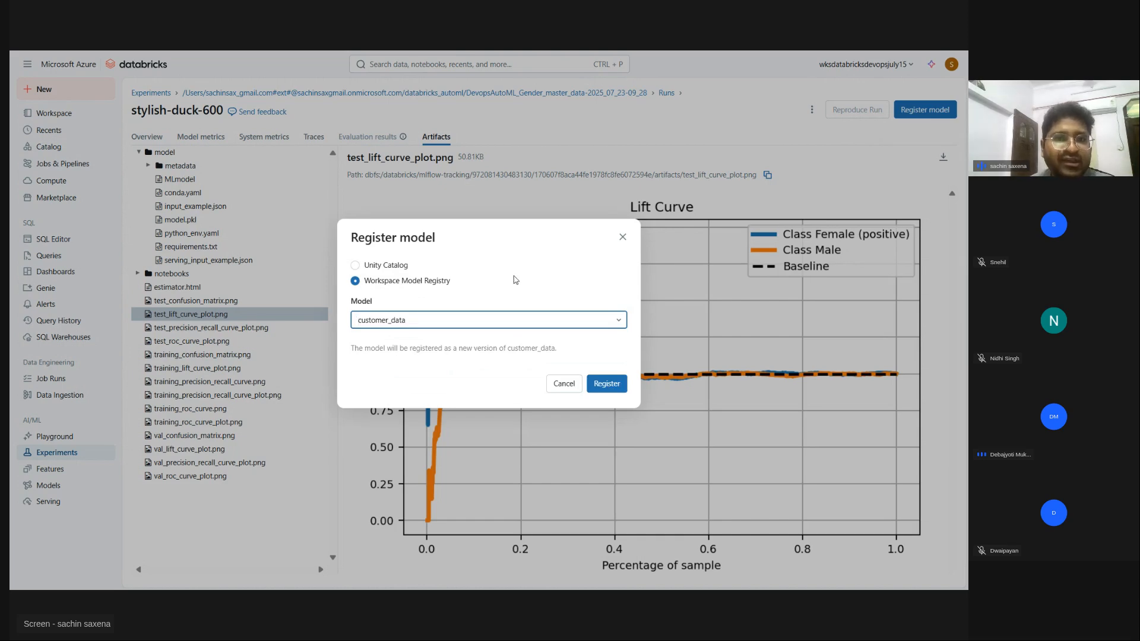
click(623, 237)
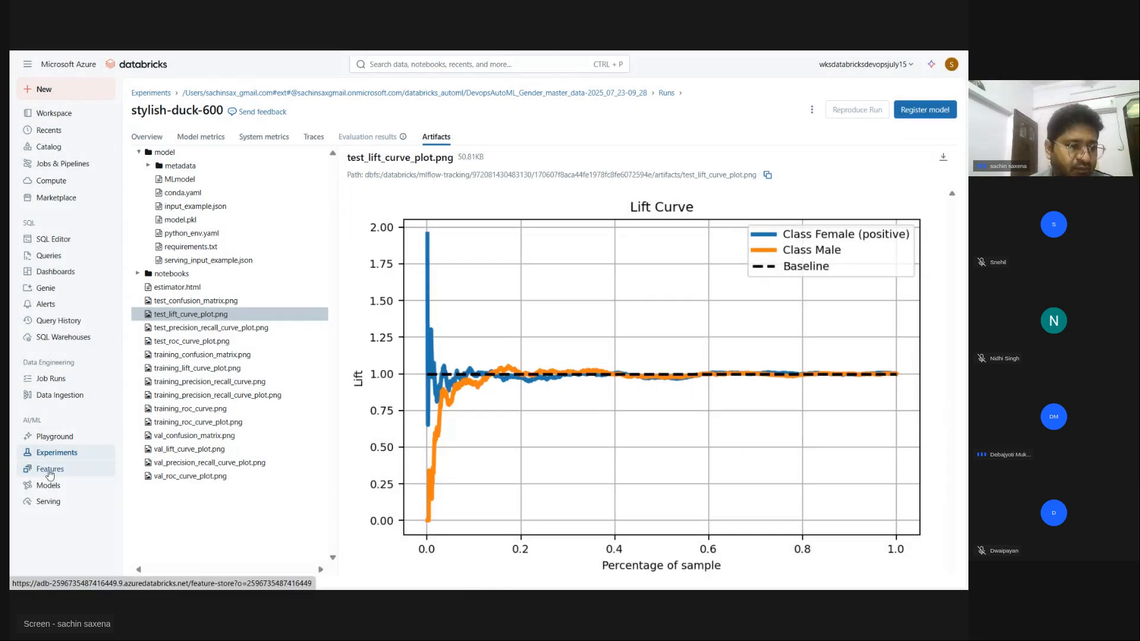
Check the registered models list, and open the CVV_No_support_data-2025_07_22-21_18 experiment
click(45, 491)
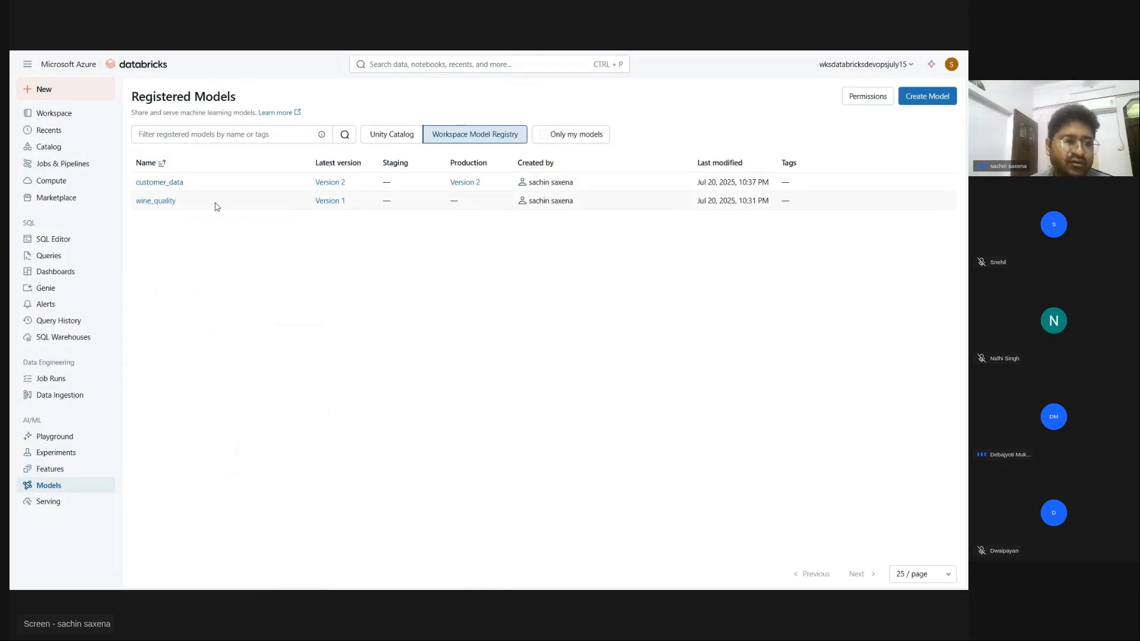
click(46, 456)
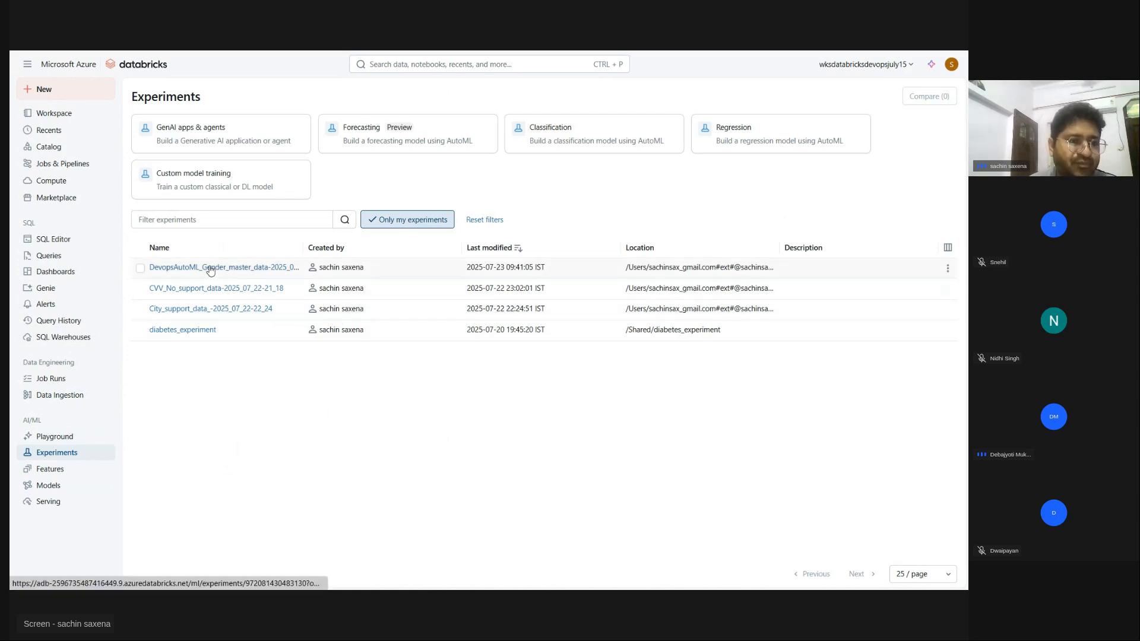
click(177, 289)
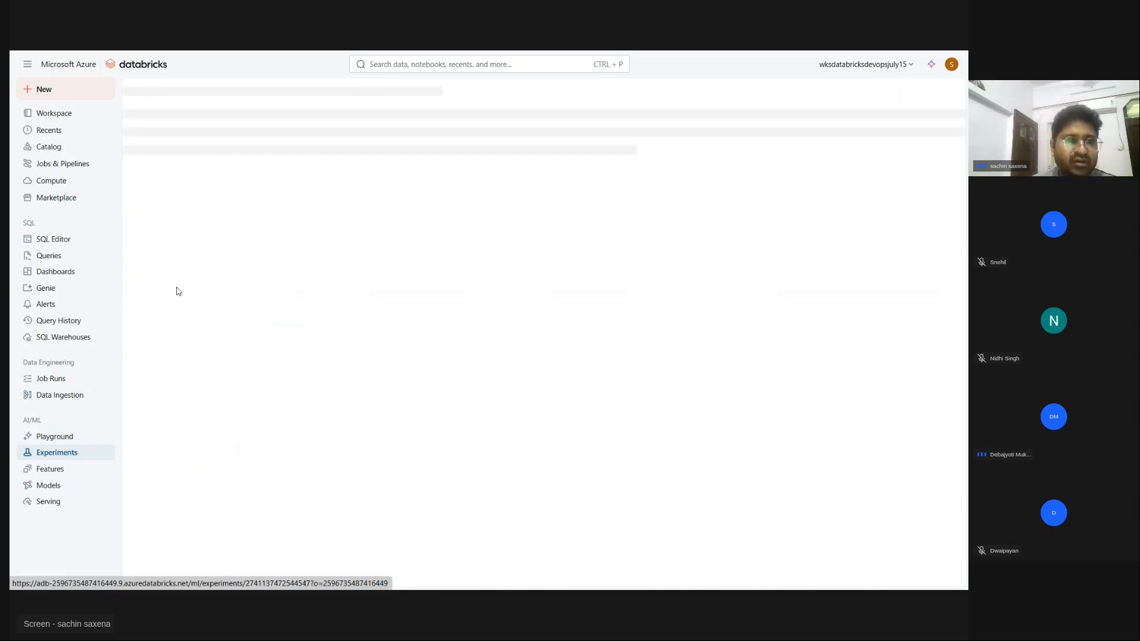
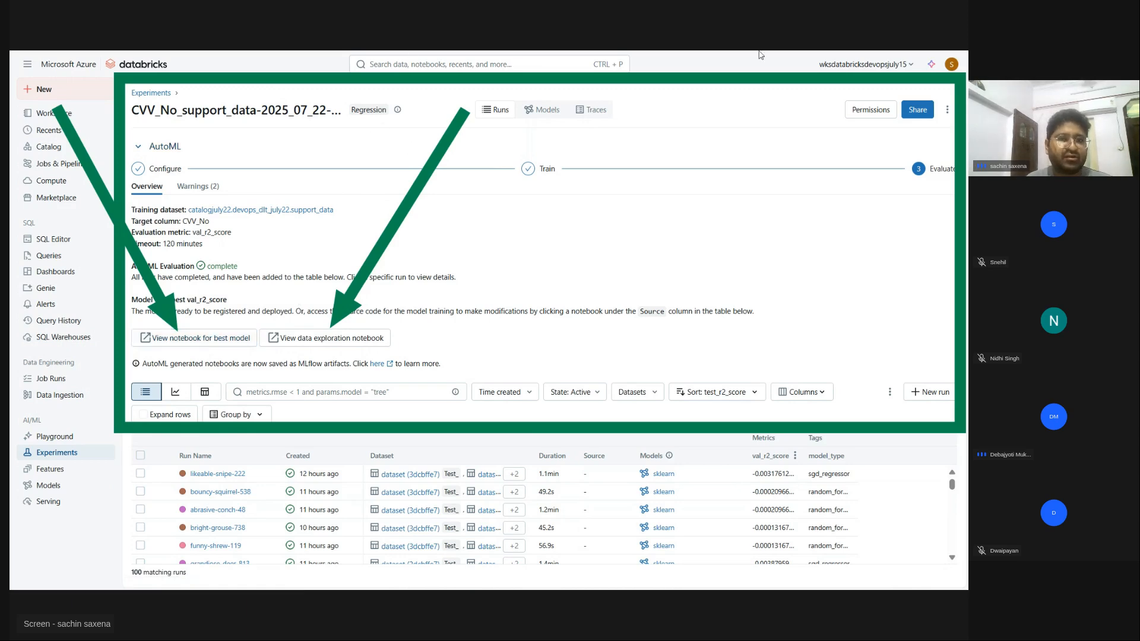
Open the experiment's data exploration notebook and highlight its pip install command for the profiling packages
mouse_move(794, 54)
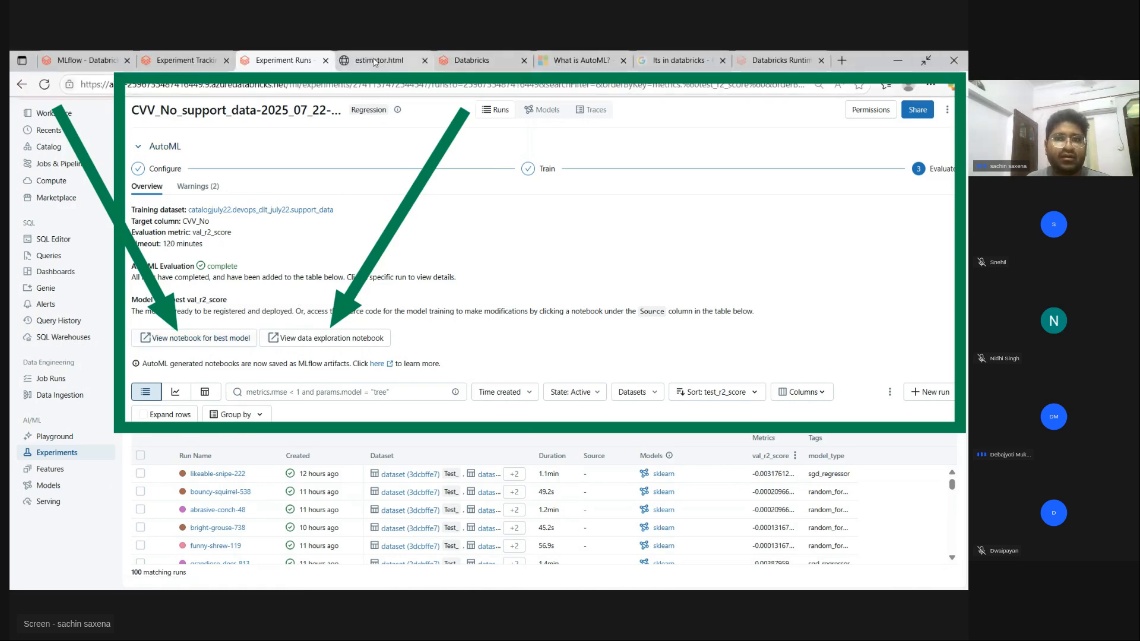
click(306, 342)
click(523, 60)
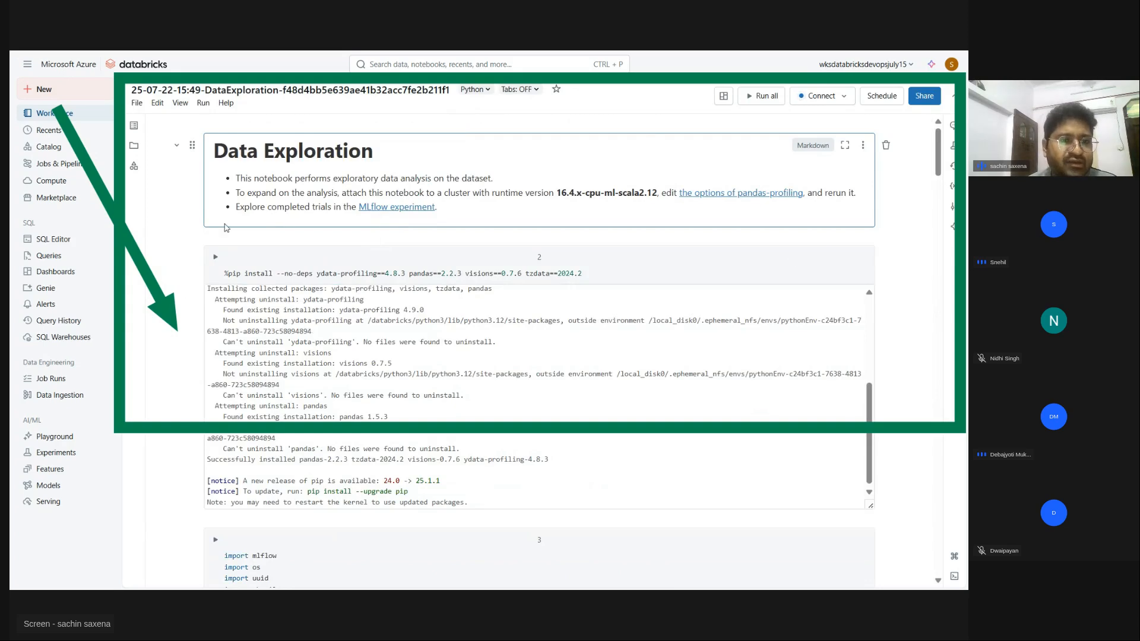
drag(587, 275, 223, 277)
click(602, 276)
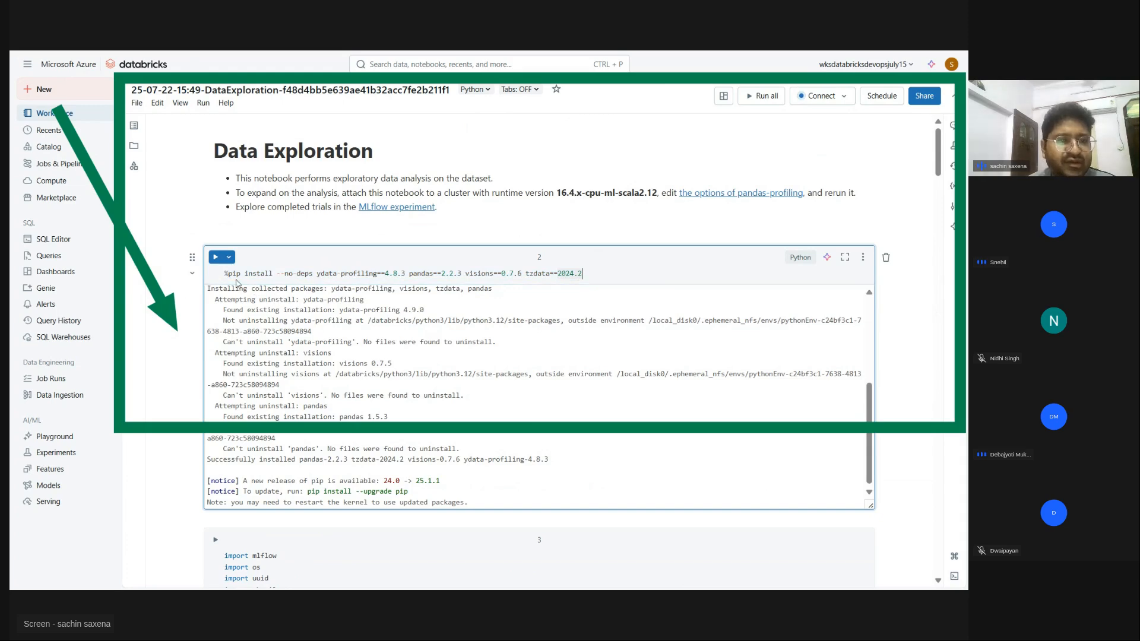
drag(586, 274, 223, 276)
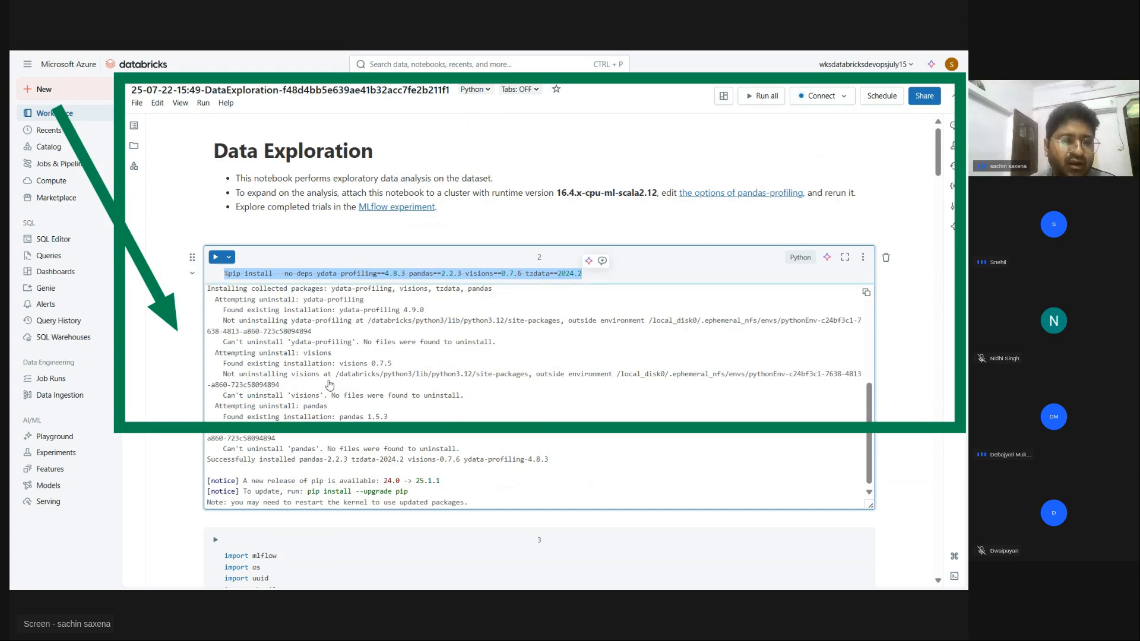
Review the notebook's data-loading code and the ProfileReport code under Profiling Results
scroll(330, 384, down, 6)
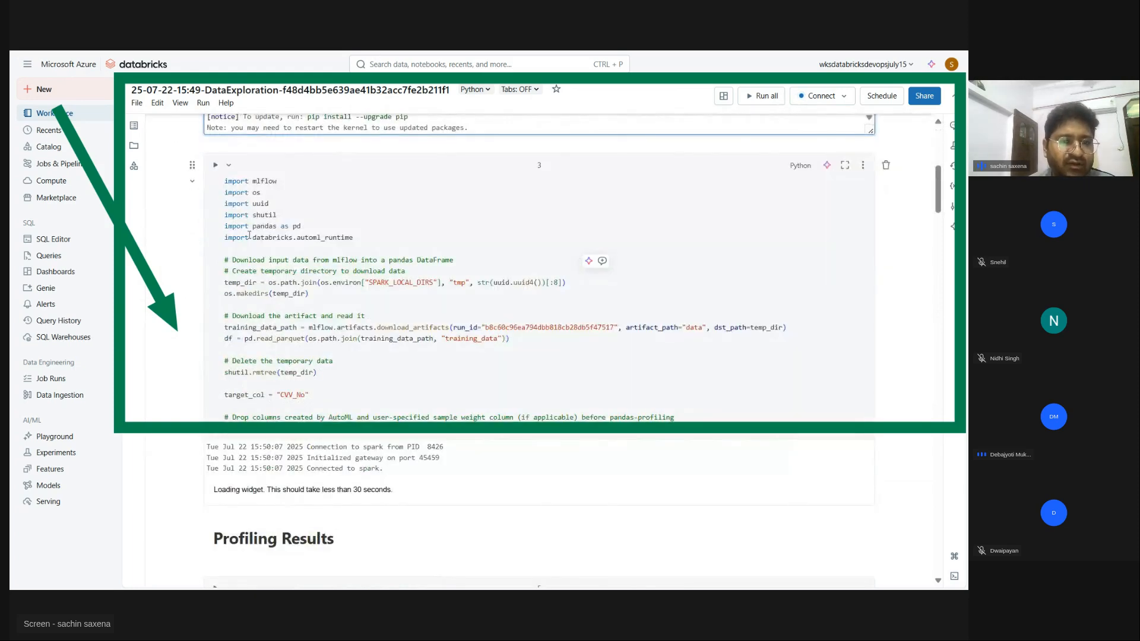
scroll(334, 339, down, 4)
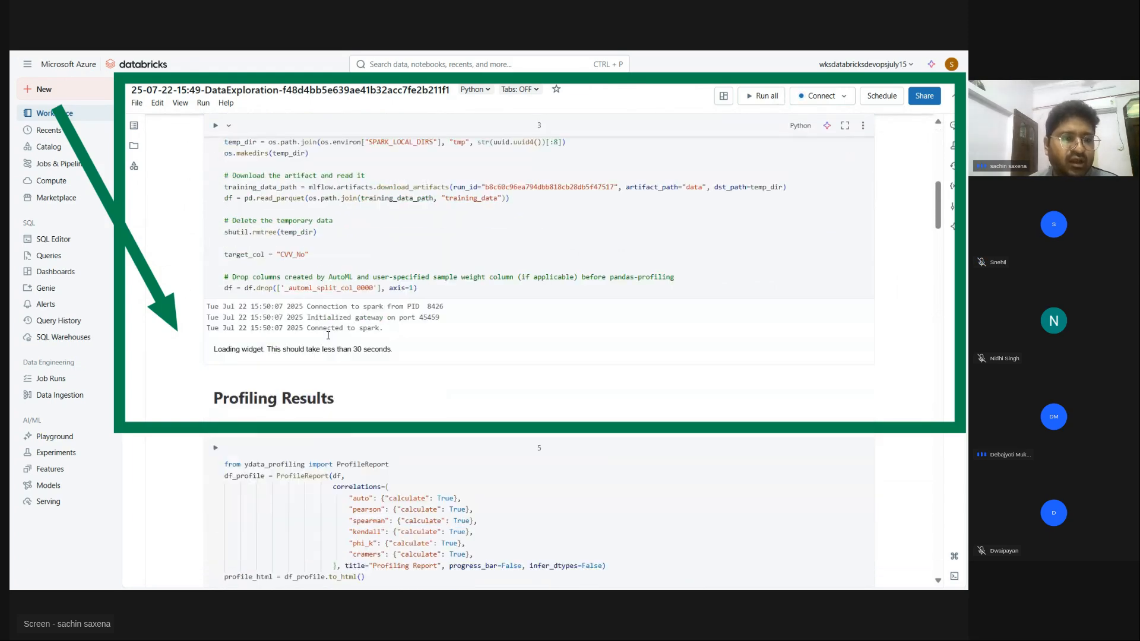
scroll(347, 371, down, 1)
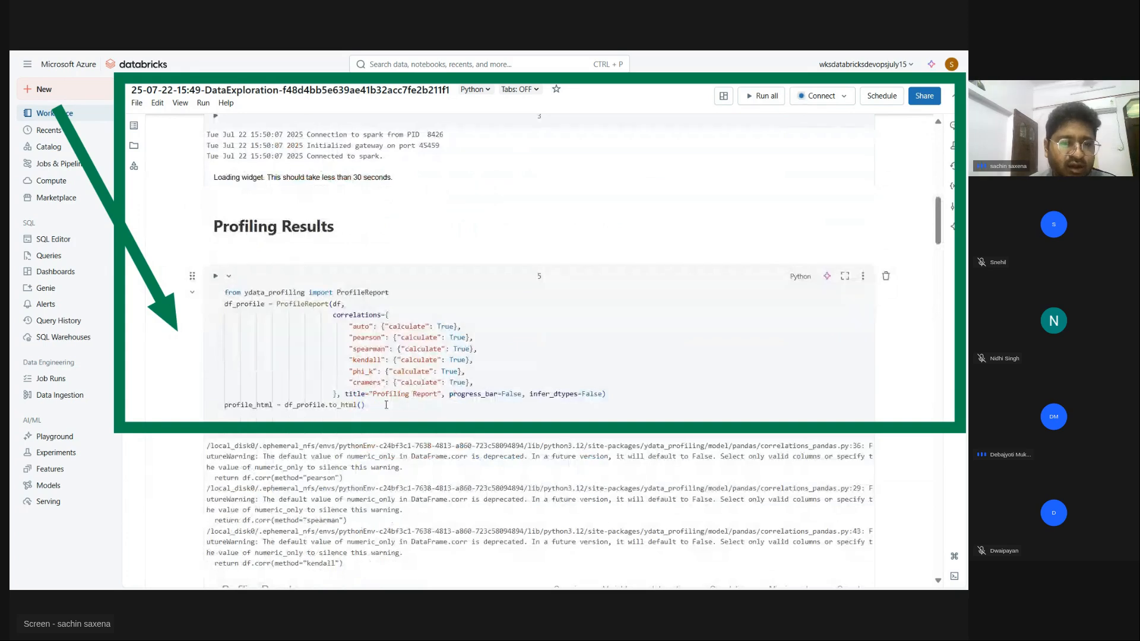
click(298, 372)
key(ctrl+a)
click(544, 356)
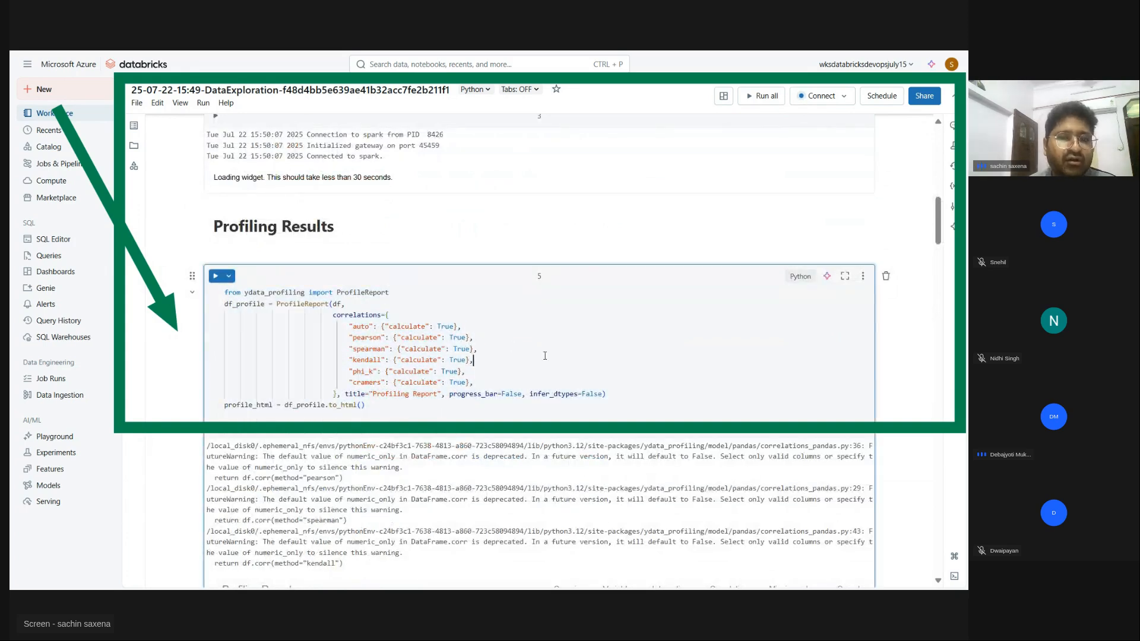
Review the profiling report's dataset statistics and the columns offered in its Variables section
scroll(477, 367, down, 10)
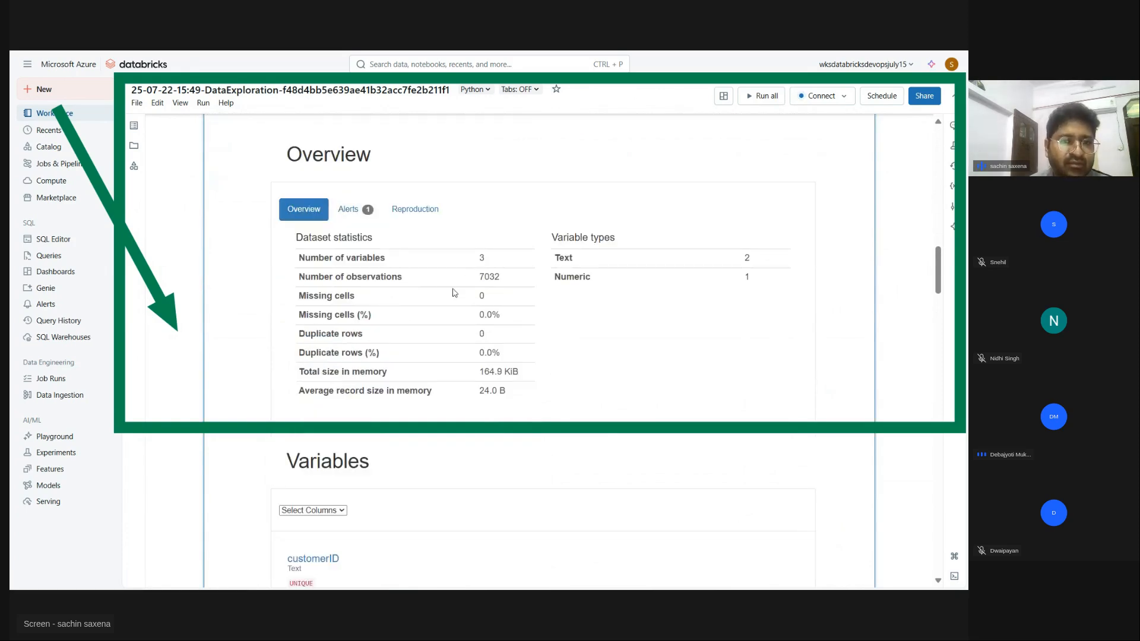
scroll(275, 393, down, 4)
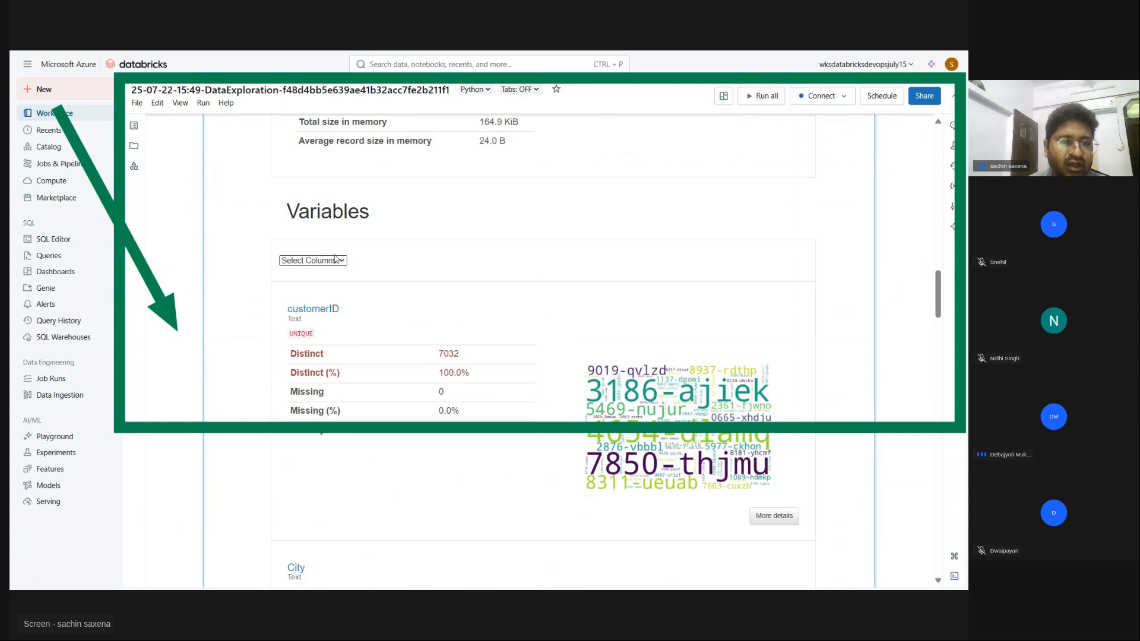
click(334, 262)
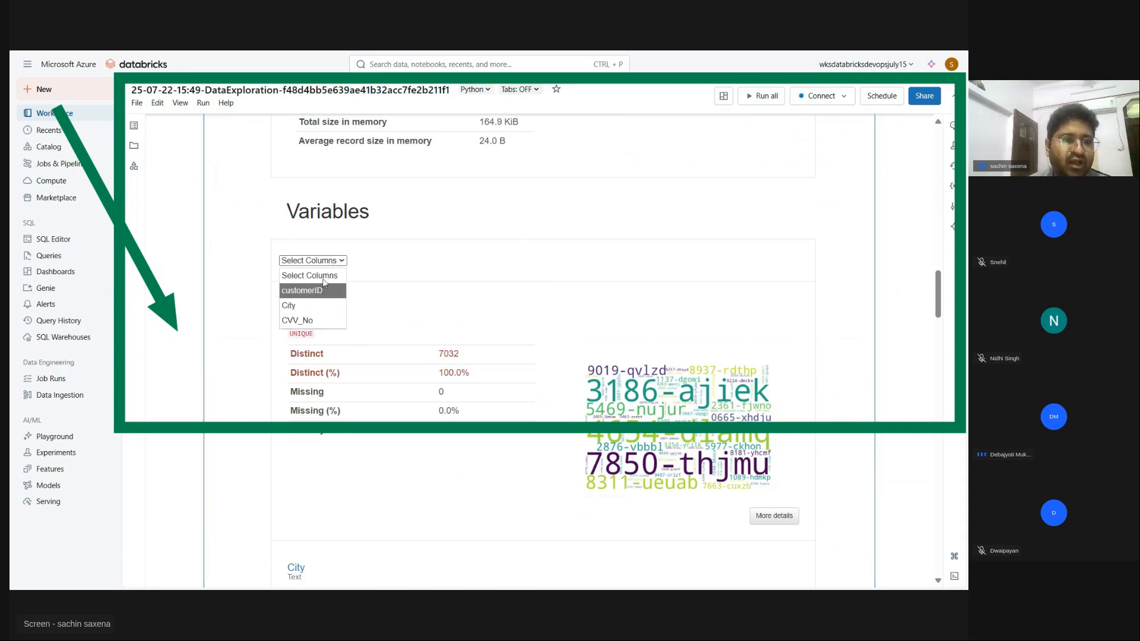
click(324, 283)
scroll(275, 330, down, 3)
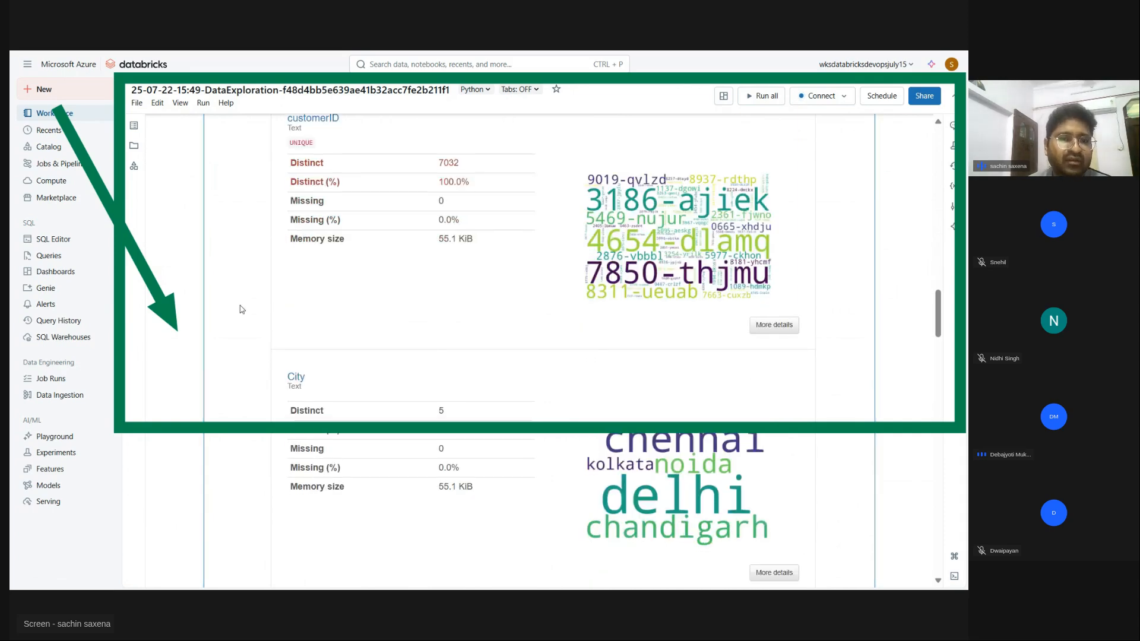
Examine the report's Interactions plot and compare the Spearman's, Kendall's, Phik and Pearson's correlation heatmaps
scroll(240, 308, down, 12)
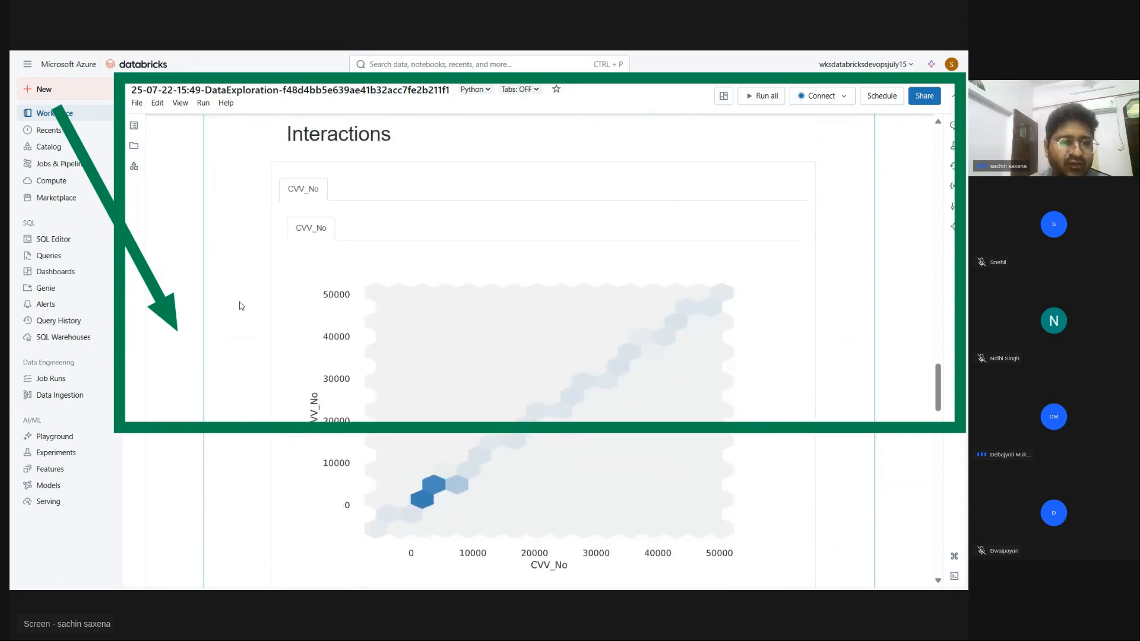
scroll(240, 306, down, 5)
scroll(242, 306, up, 6)
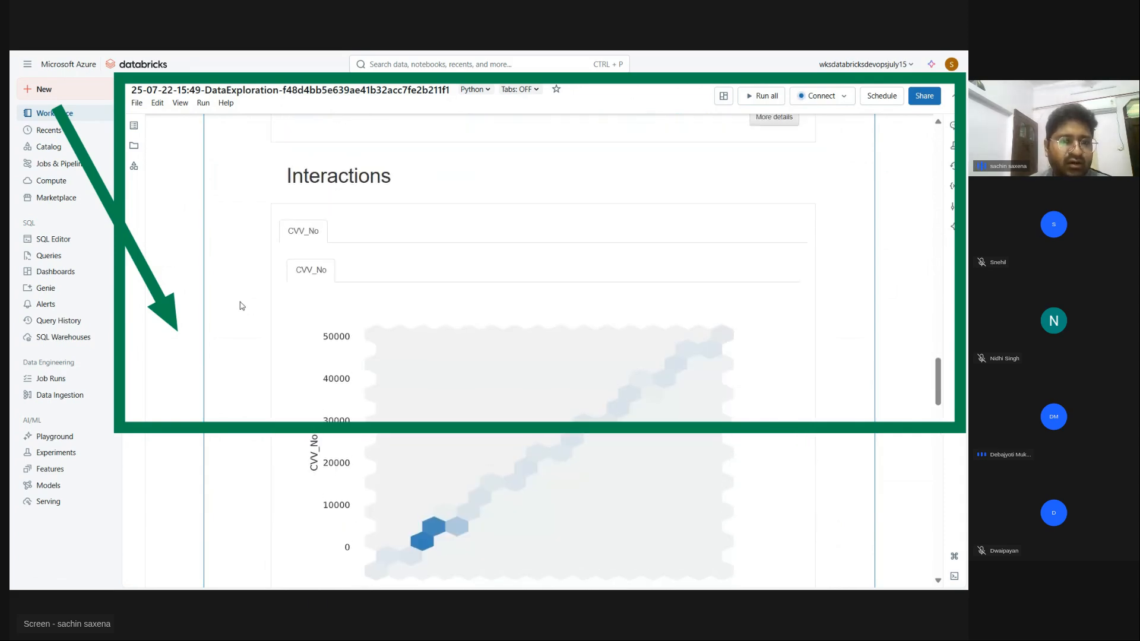
scroll(242, 306, down, 6)
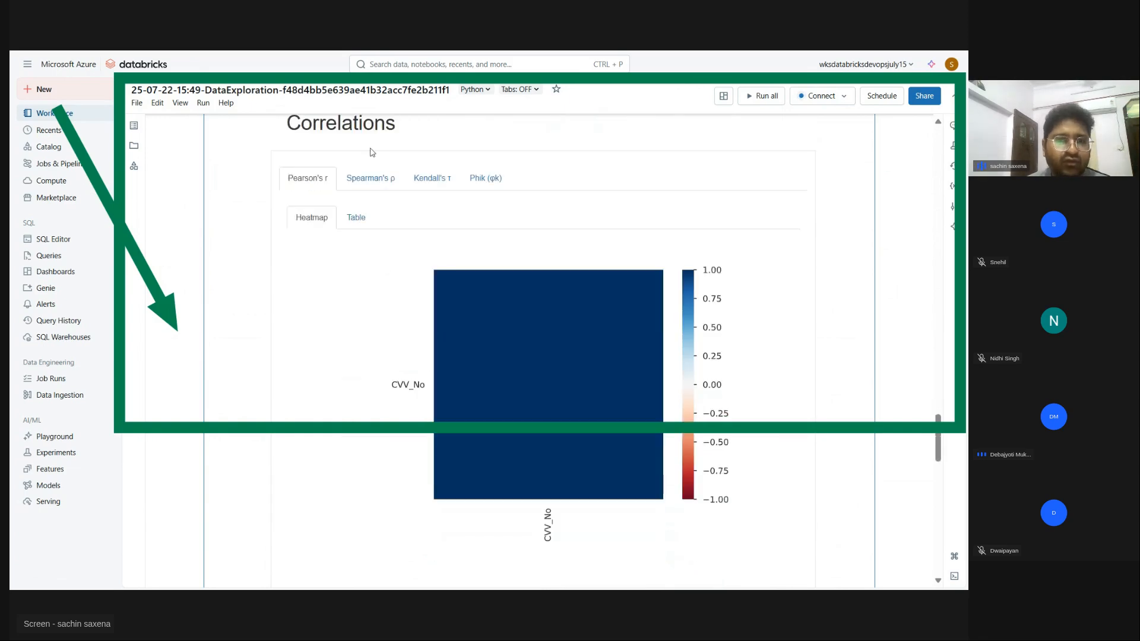
click(370, 181)
click(433, 181)
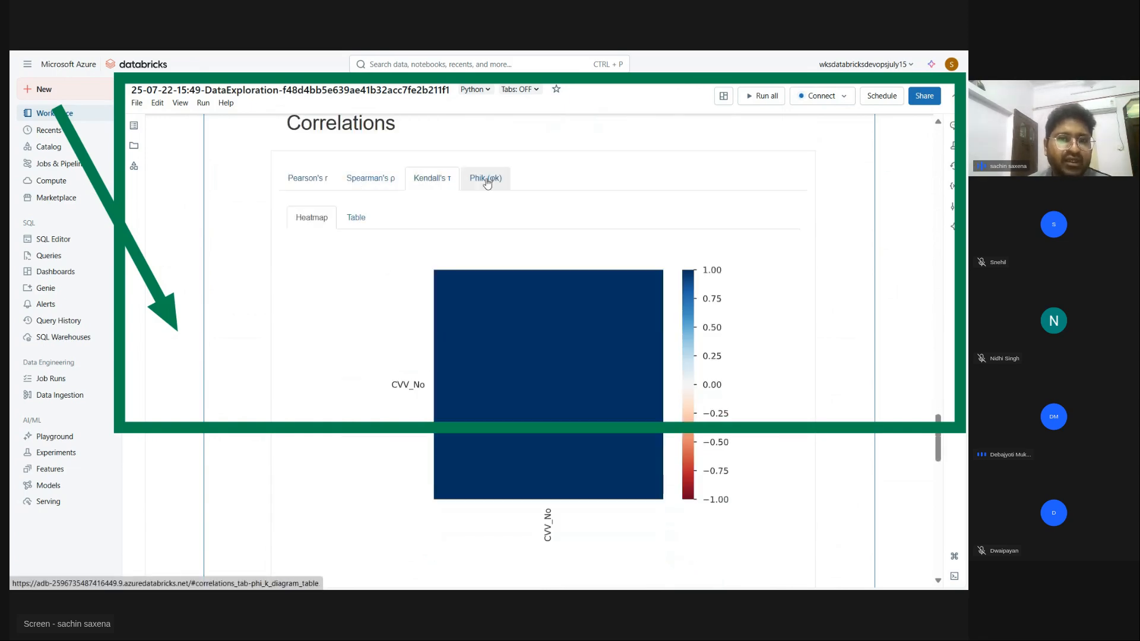
click(487, 181)
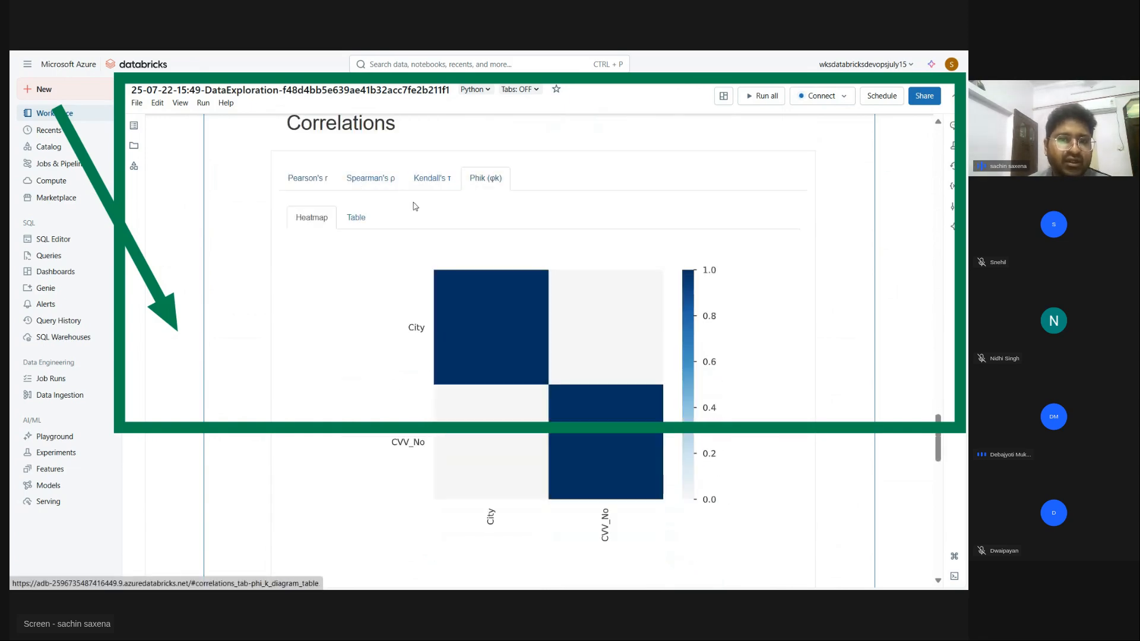
click(323, 182)
Examine the report's Missing values count chart and the first rows of the data sample
scroll(257, 291, down, 10)
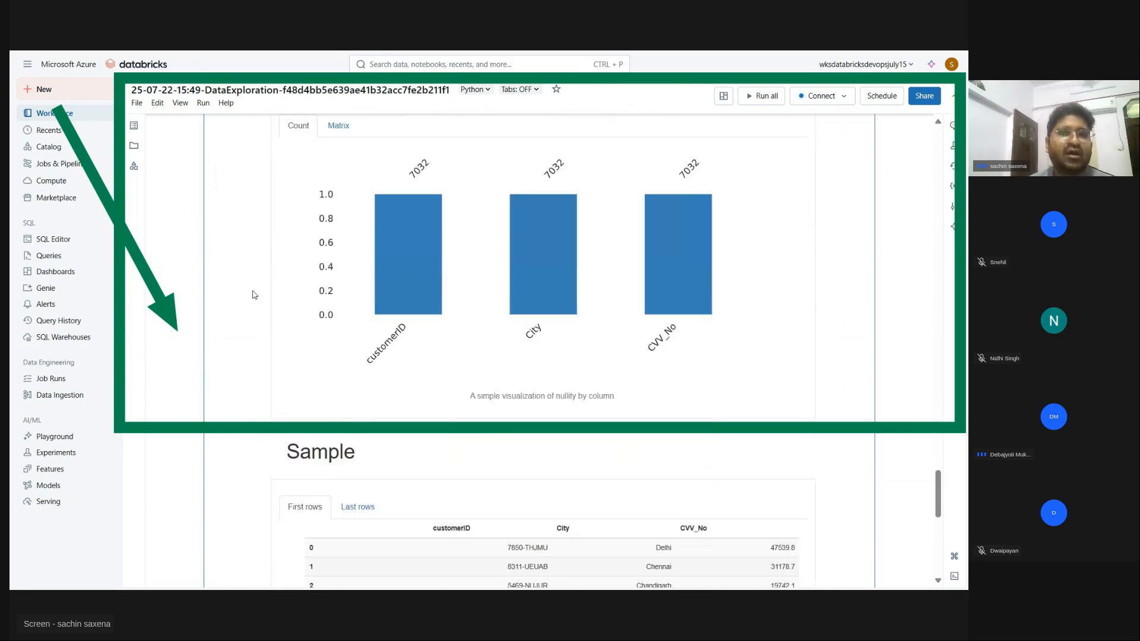
scroll(254, 294, down, 2)
scroll(255, 293, up, 5)
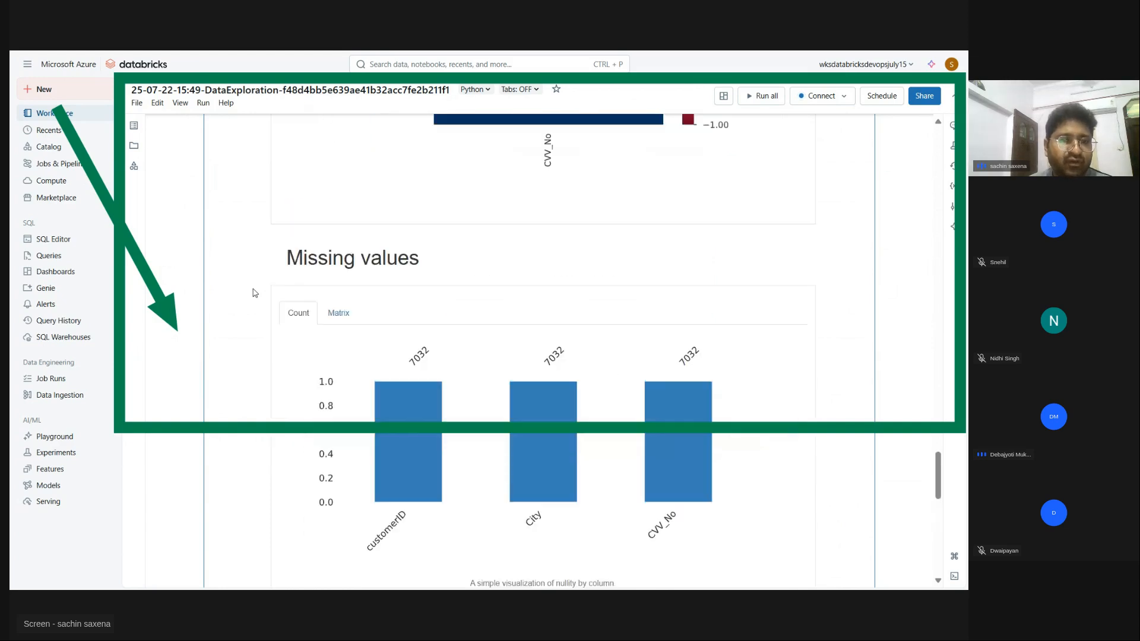
scroll(254, 292, down, 3)
scroll(255, 293, up, 2)
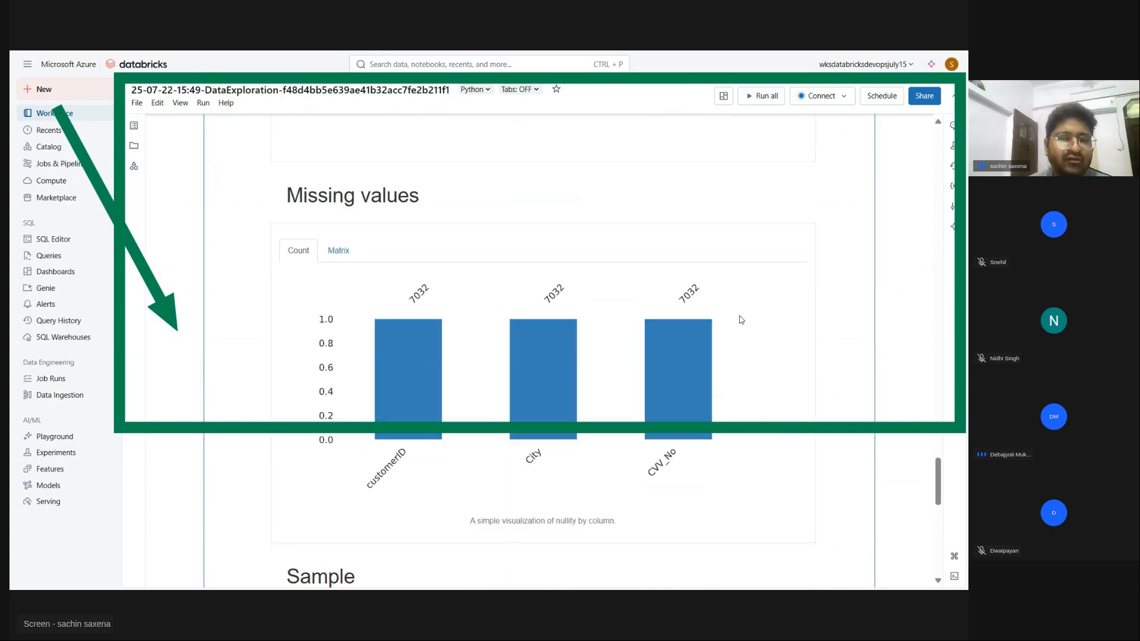
scroll(454, 289, down, 7)
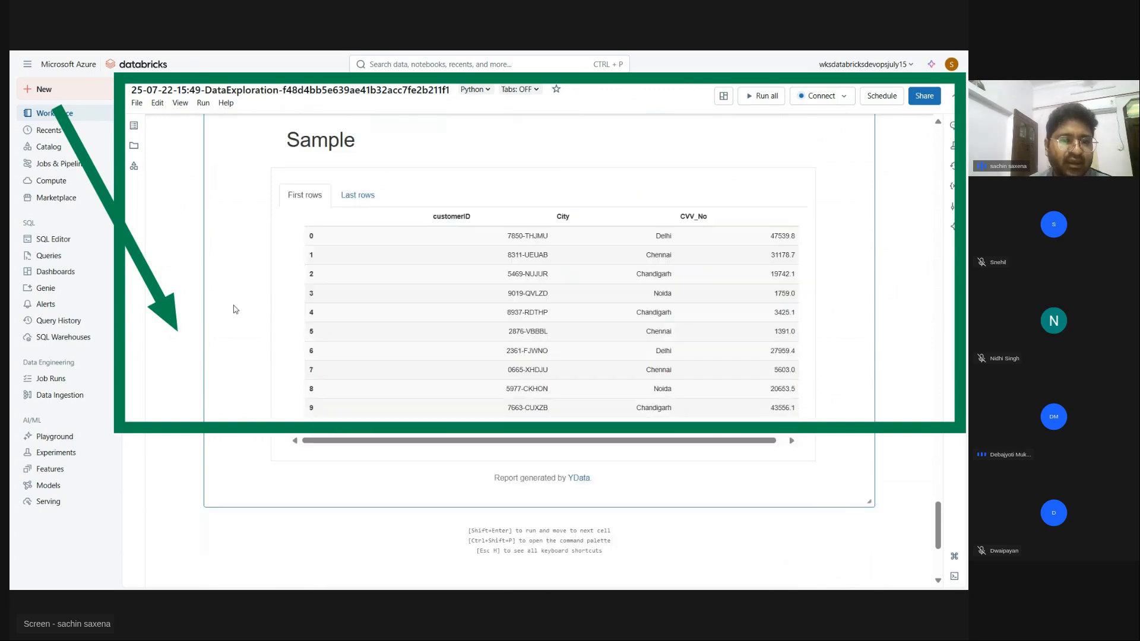
scroll(235, 309, down, 3)
scroll(242, 306, up, 20)
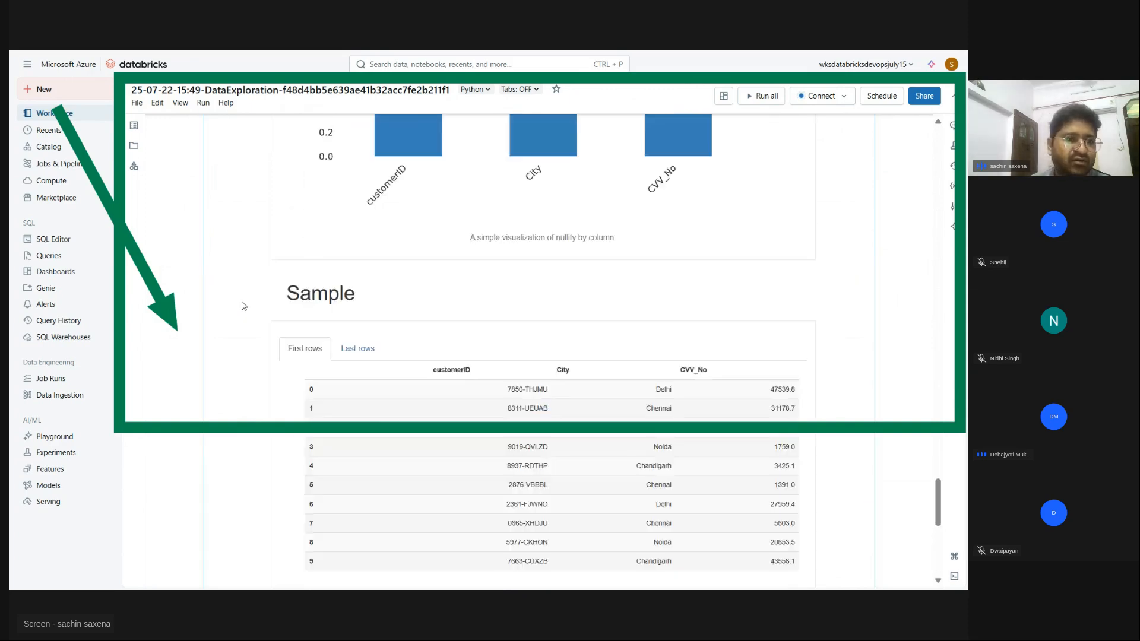
scroll(238, 303, up, 4)
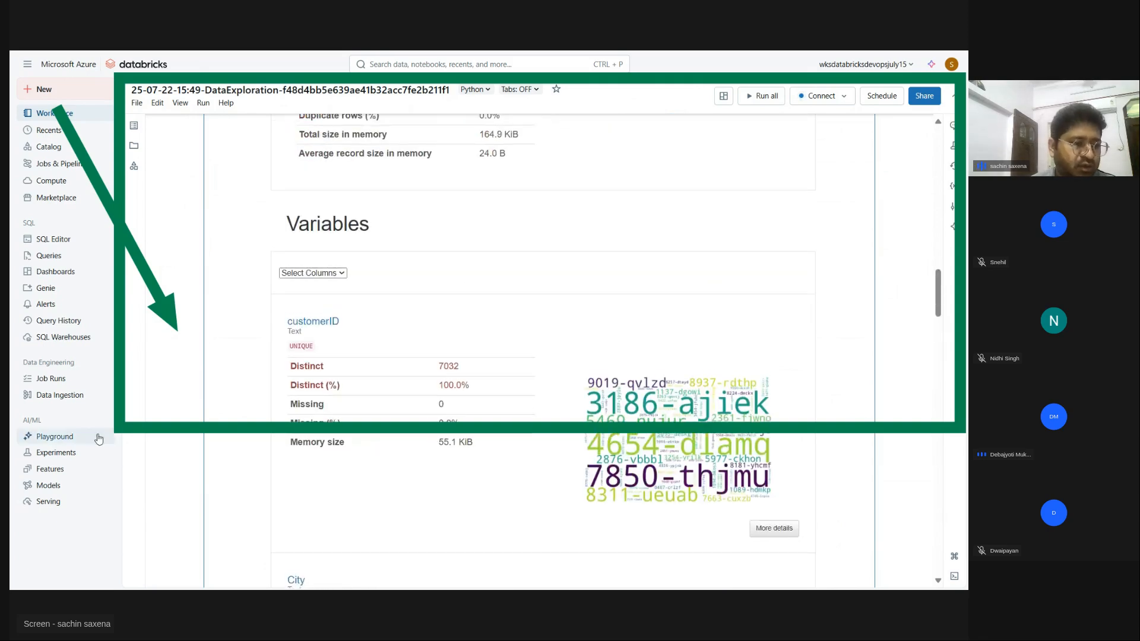
Return to the CVV_No_support_data experiment and open the sklearn model artifacts of the likeable-snipe-222 run
click(57, 453)
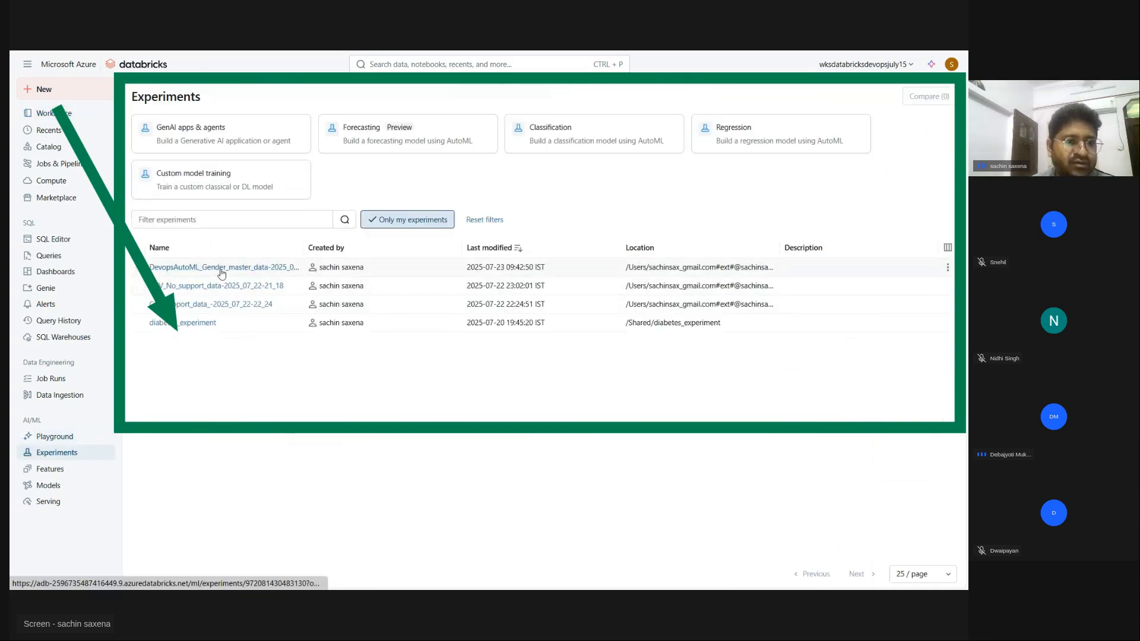
click(207, 289)
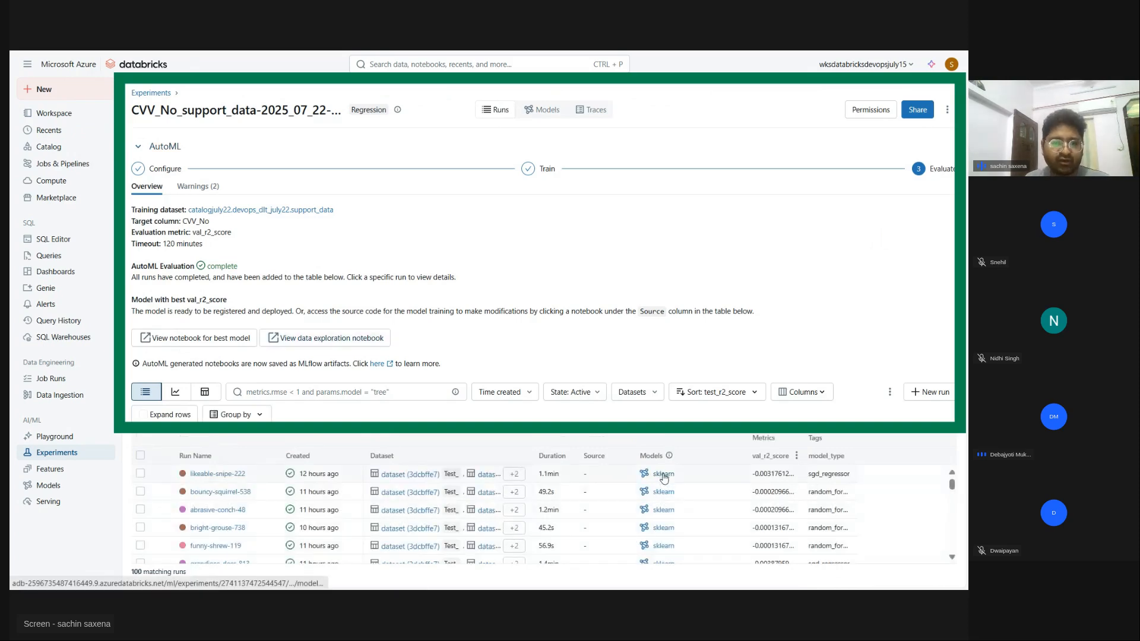
click(665, 481)
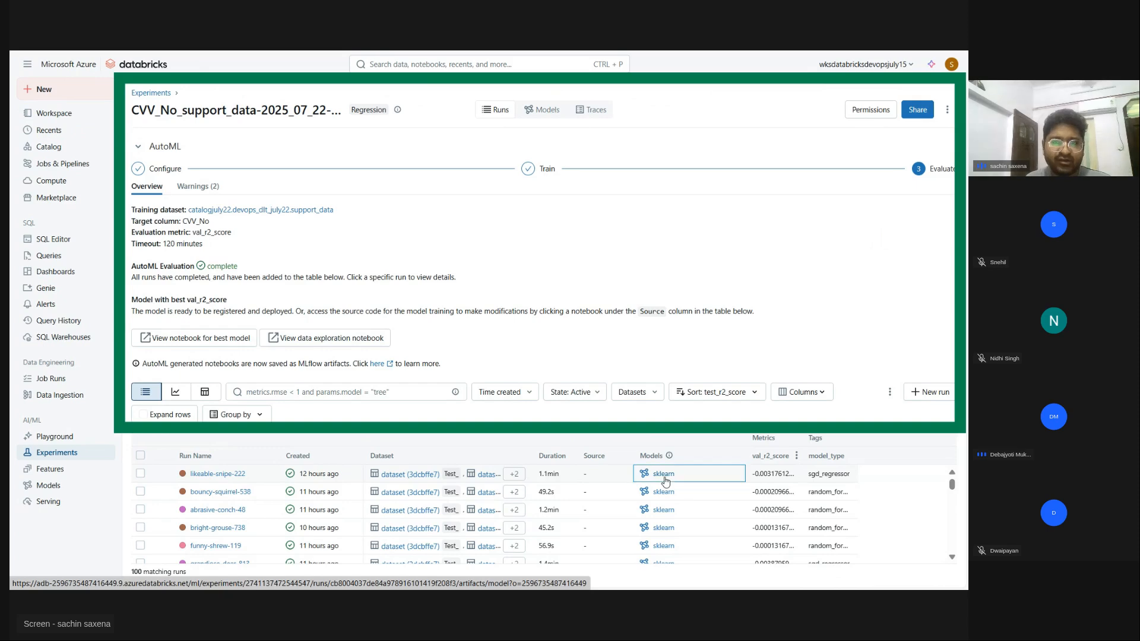
click(901, 51)
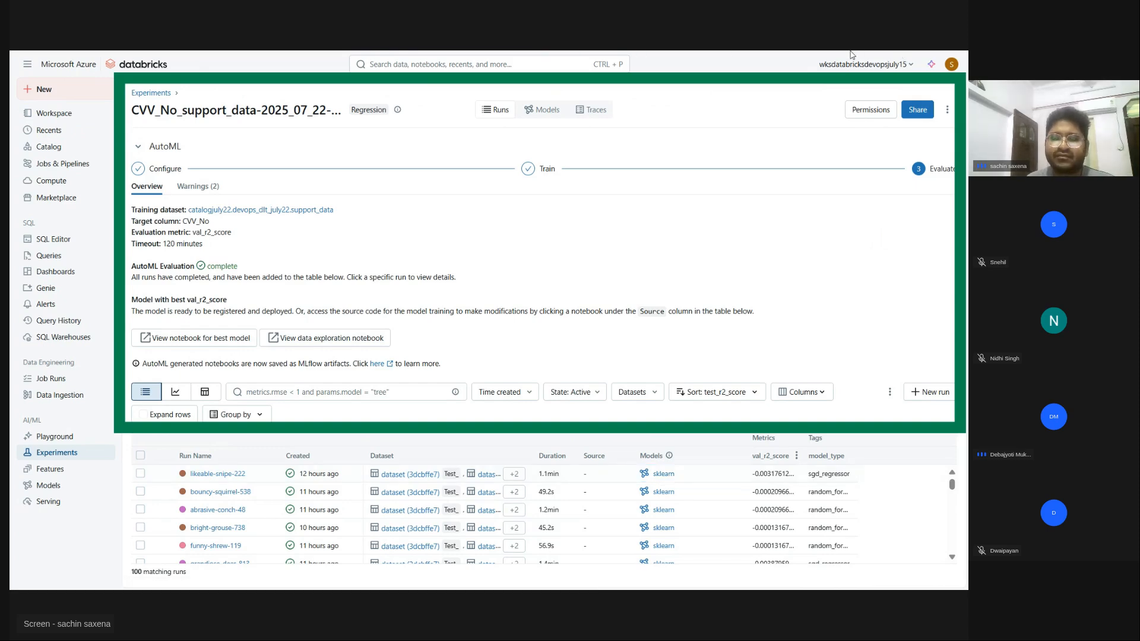
click(535, 60)
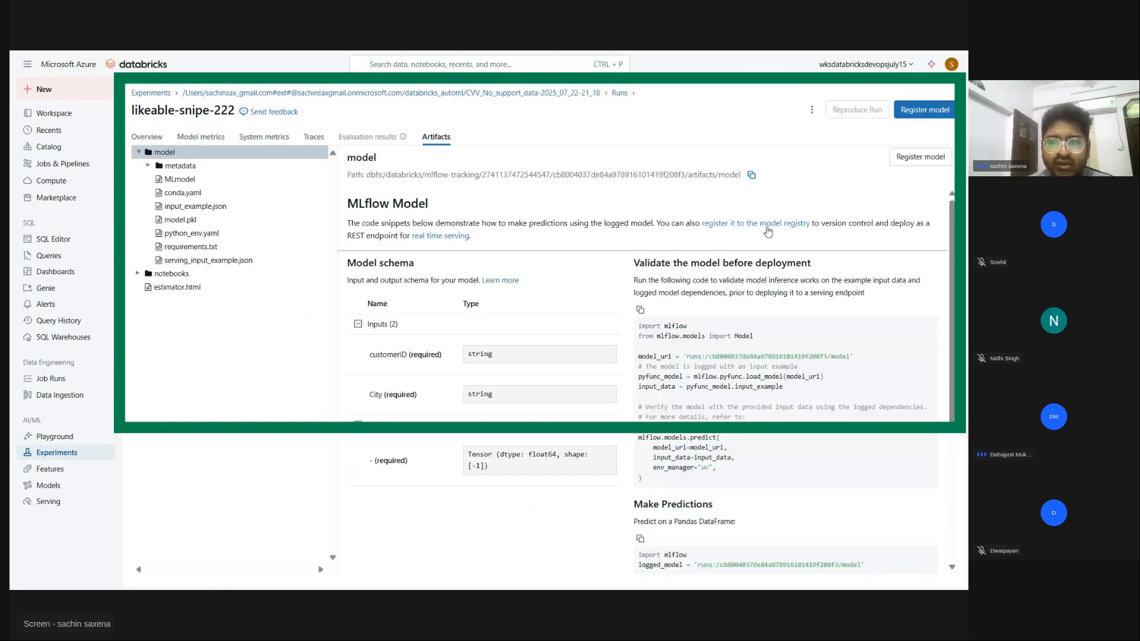
Examine the logged model's input and output schema and the code for validating the model before deployment
scroll(752, 334, down, 2)
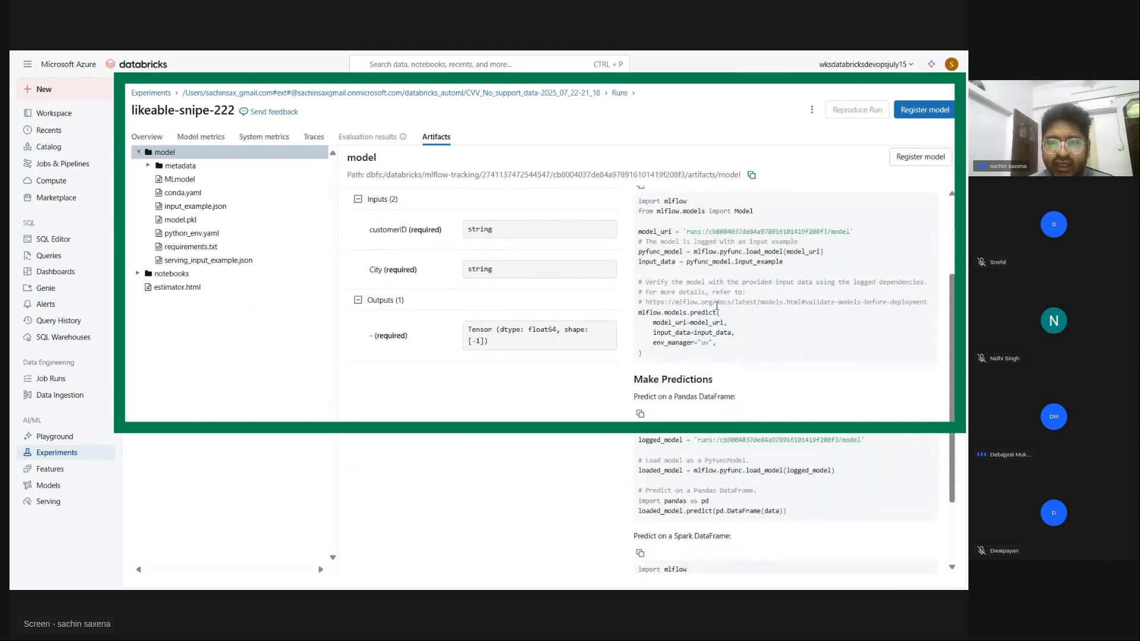
scroll(690, 283, up, 1)
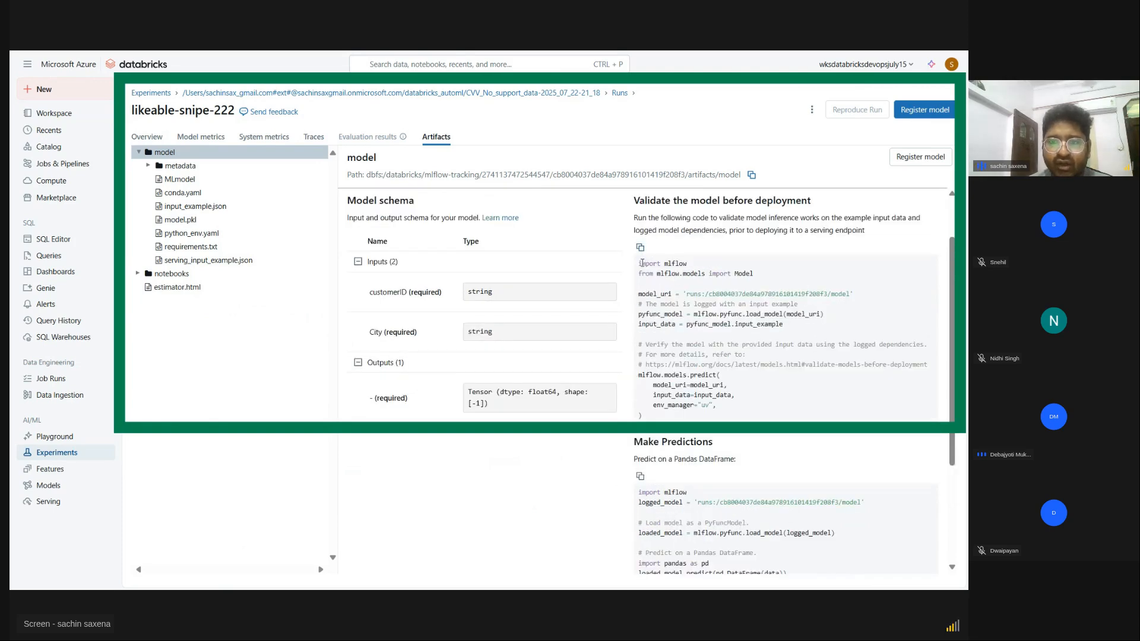
drag(639, 263, 762, 275)
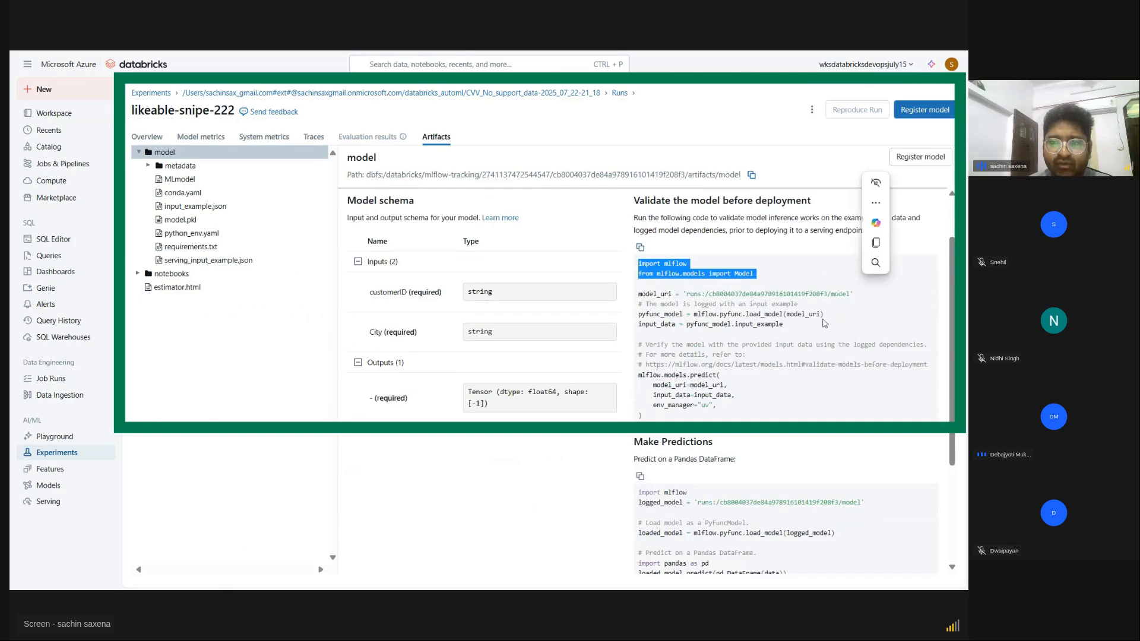
click(710, 313)
scroll(710, 313, down, 1)
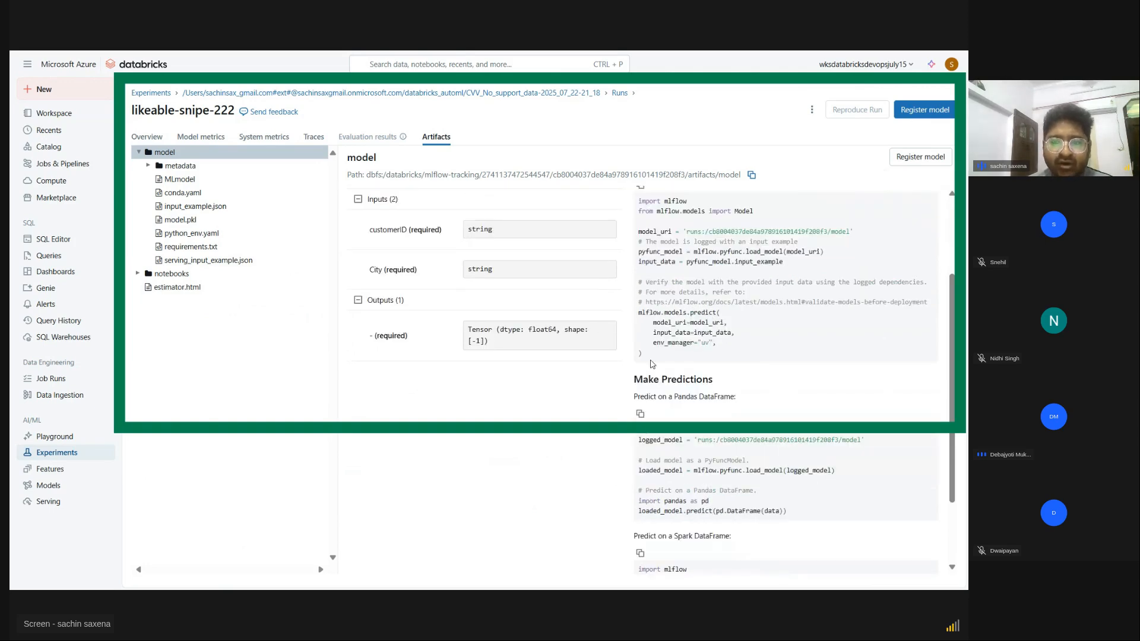
drag(652, 364, 924, 289)
click(942, 244)
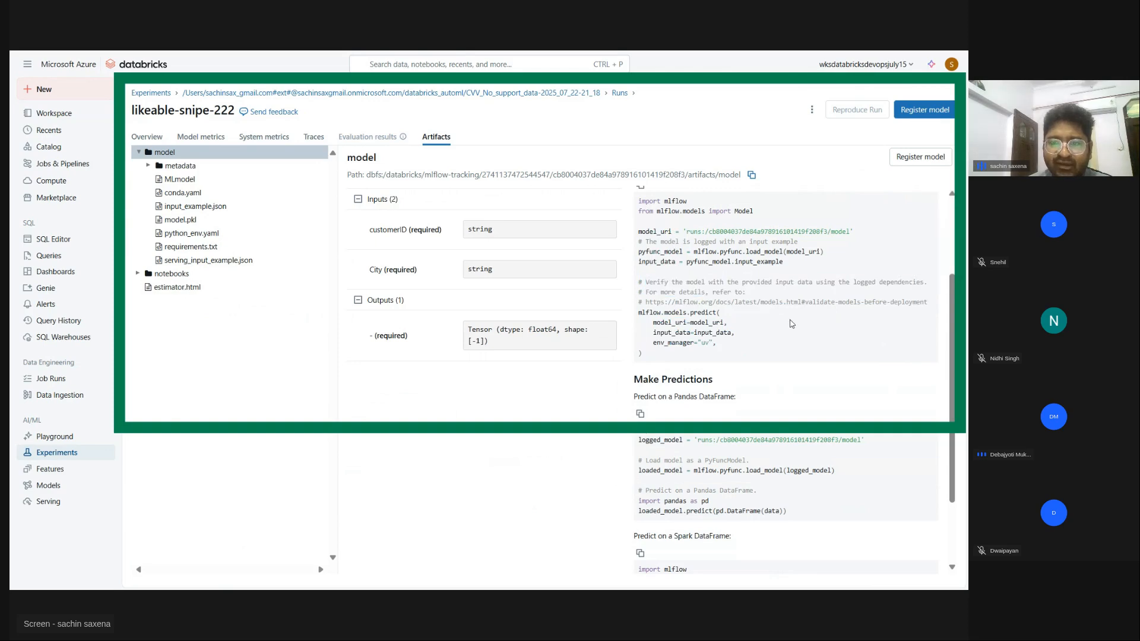
Review the Make Predictions code for Pandas and Spark DataFrames on the model's artifact page
scroll(683, 285, down, 2)
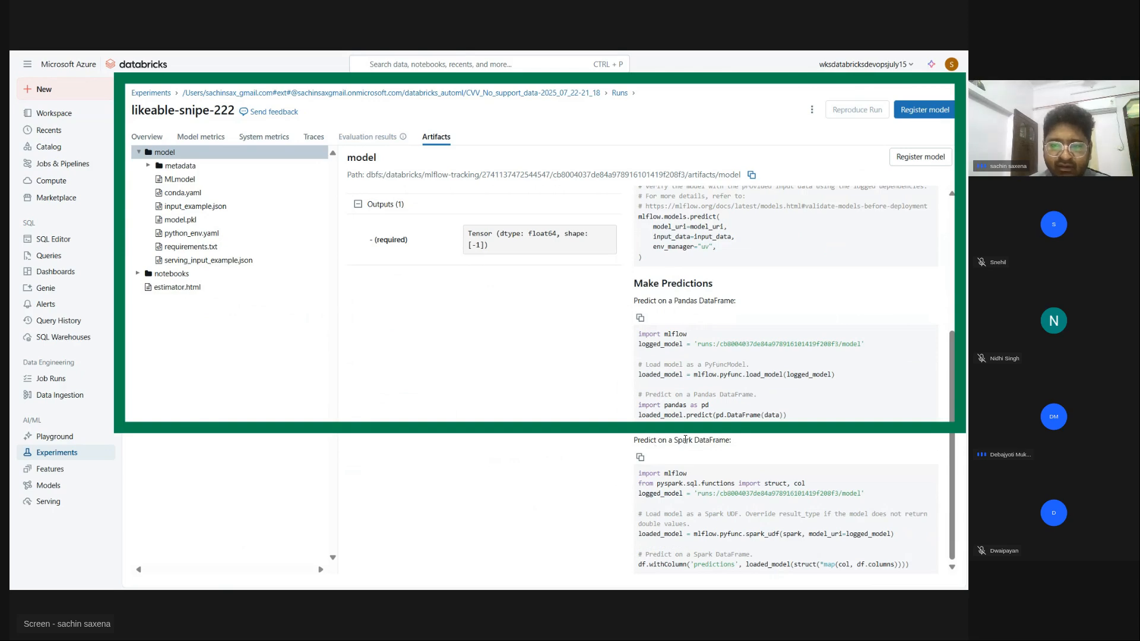
drag(788, 422, 368, 203)
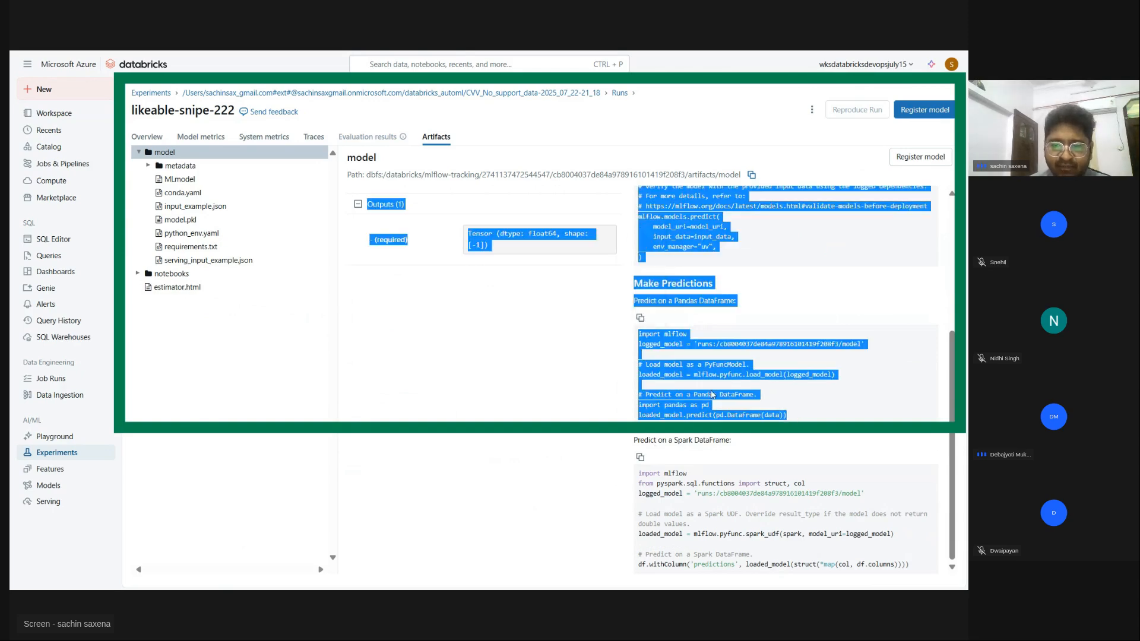
click(659, 537)
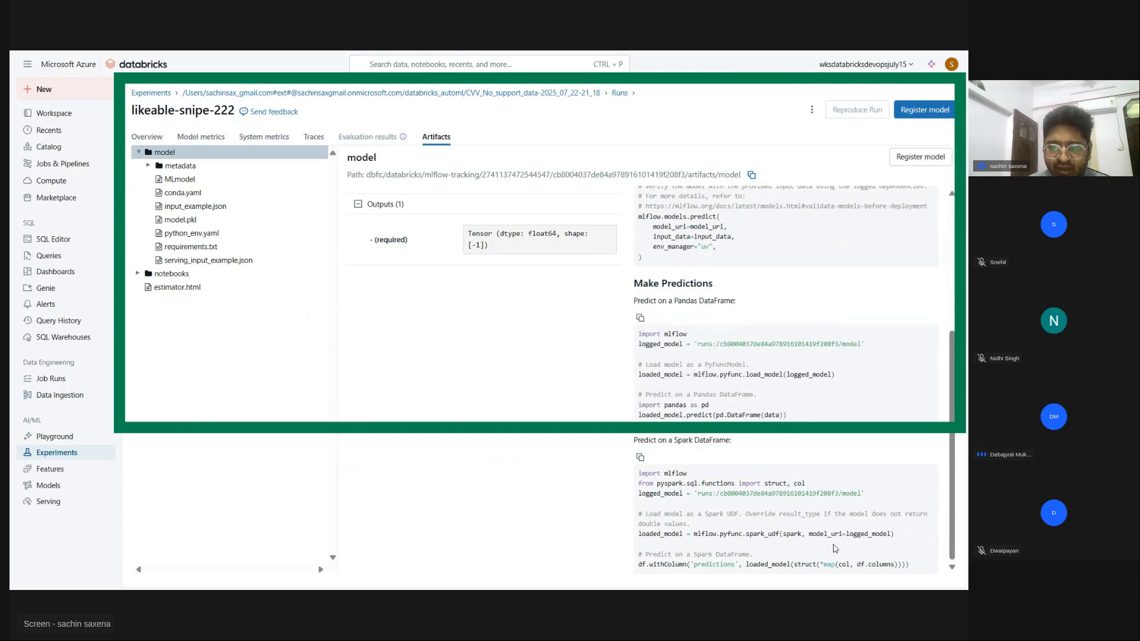
scroll(497, 324, up, 4)
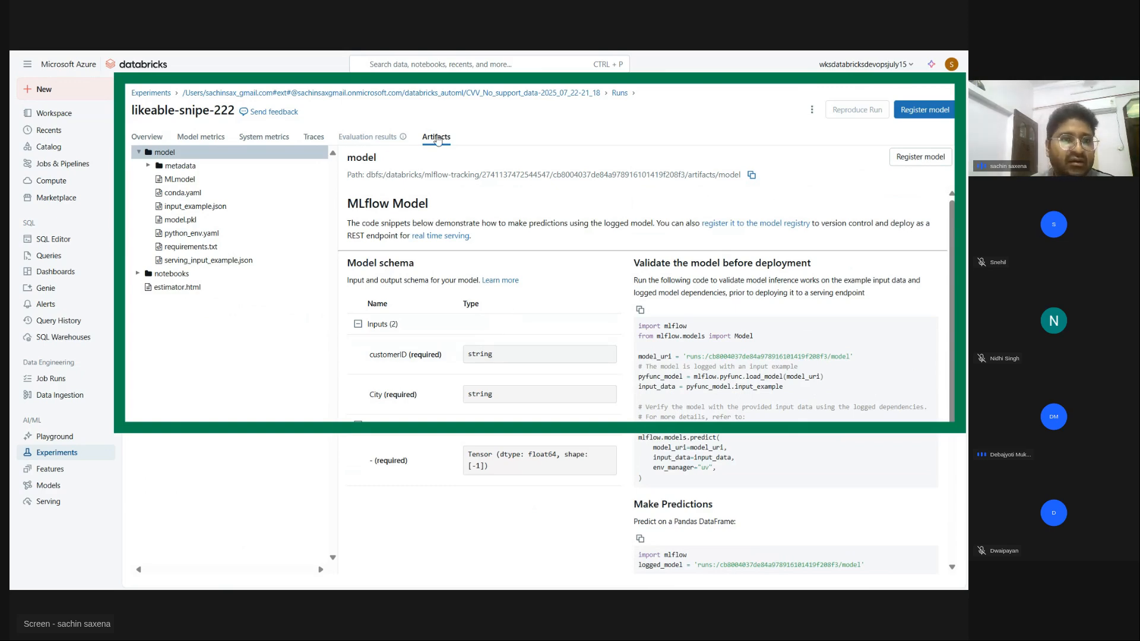
Review the likeable-snipe-222 run's overview details, metrics and parameters
click(202, 139)
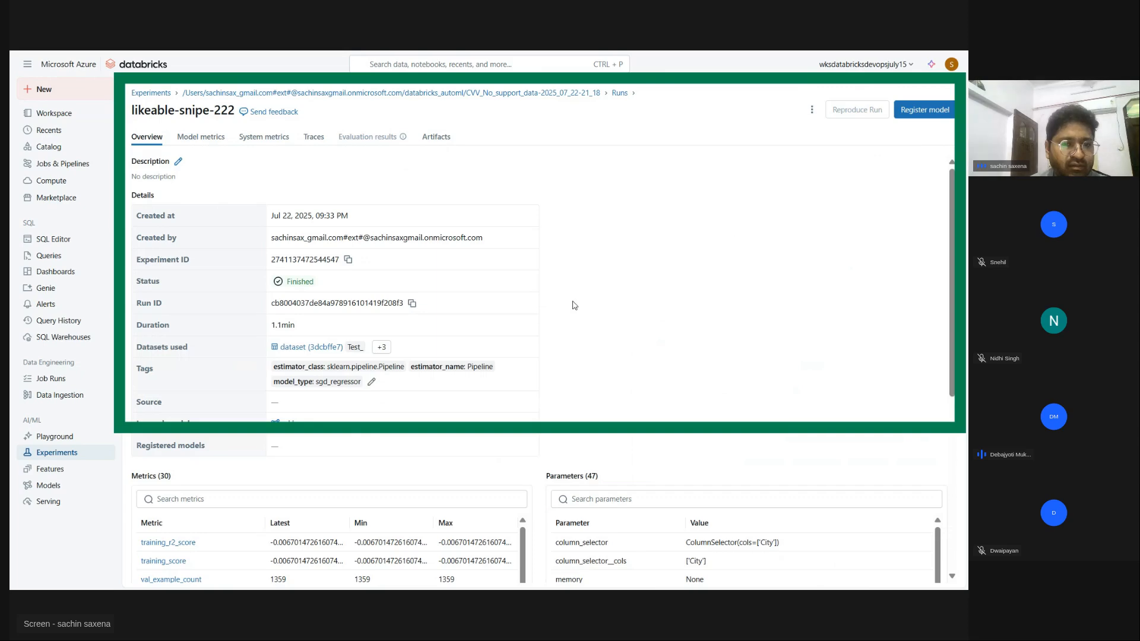
scroll(574, 306, down, 1)
scroll(572, 301, down, 2)
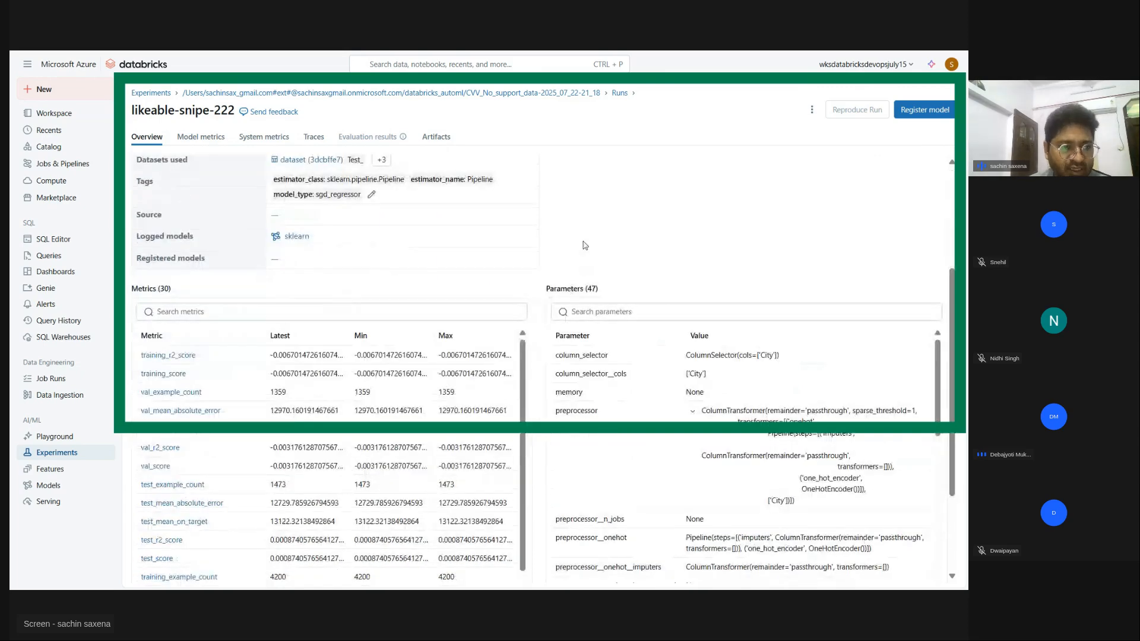
scroll(585, 246, up, 3)
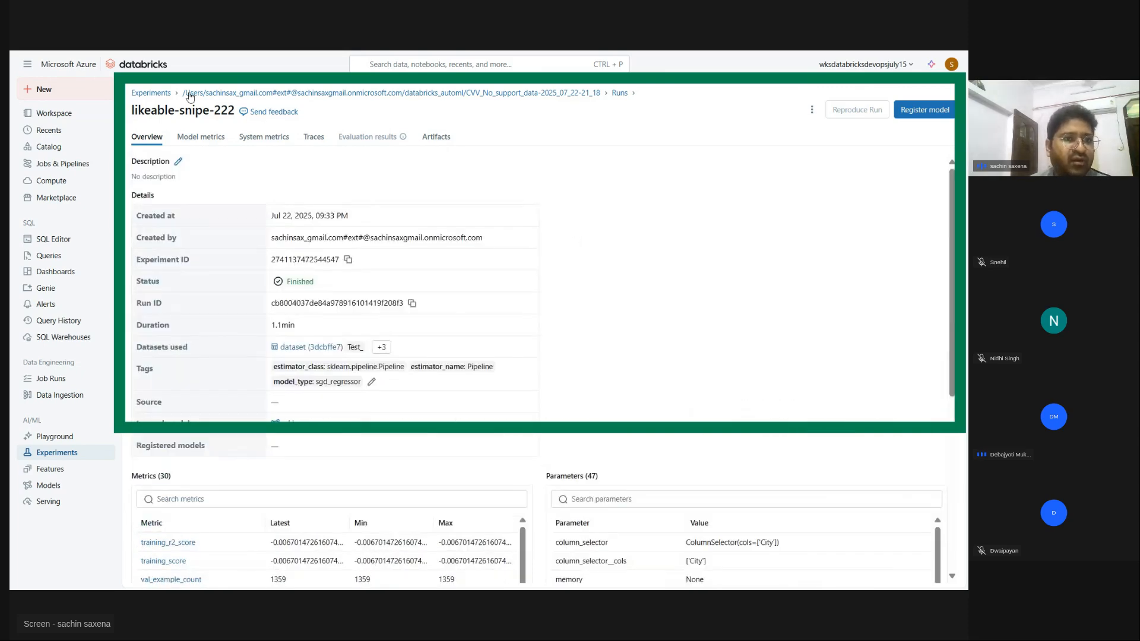
Return to the CVV_No_support_data experiment through the experiments list and open the notebook for its best model
click(151, 92)
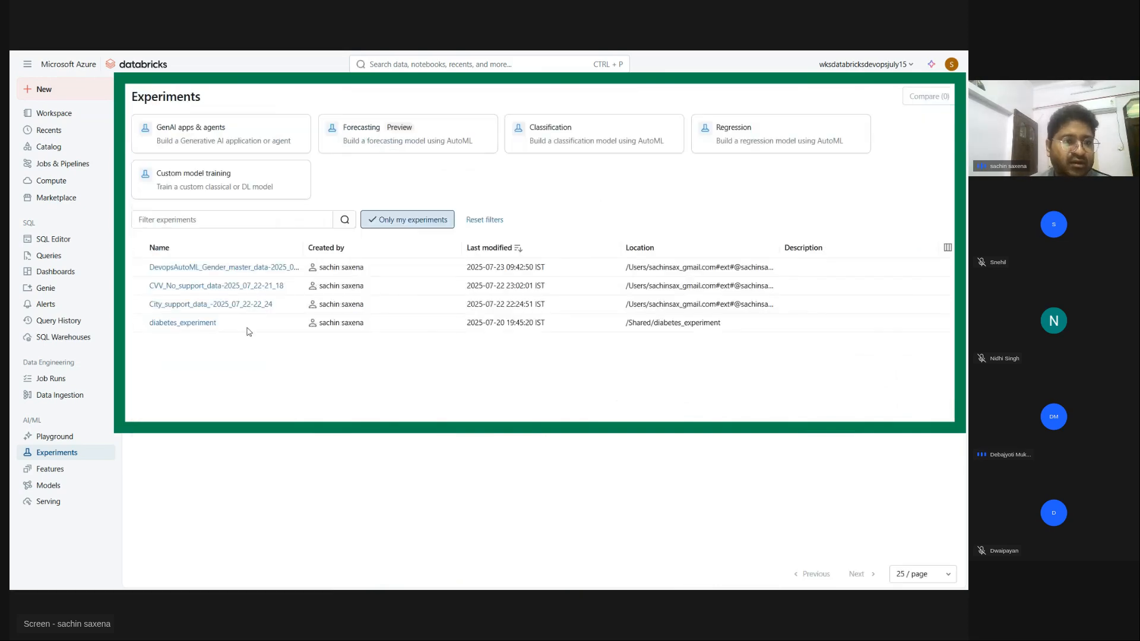
click(201, 288)
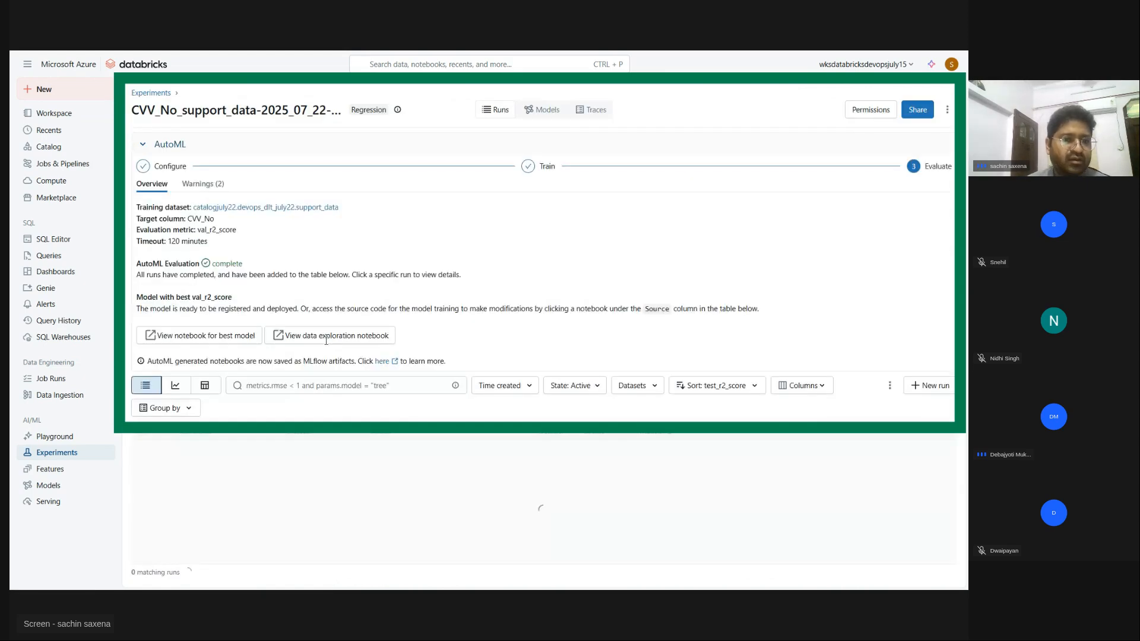
click(177, 336)
mouse_move(718, 60)
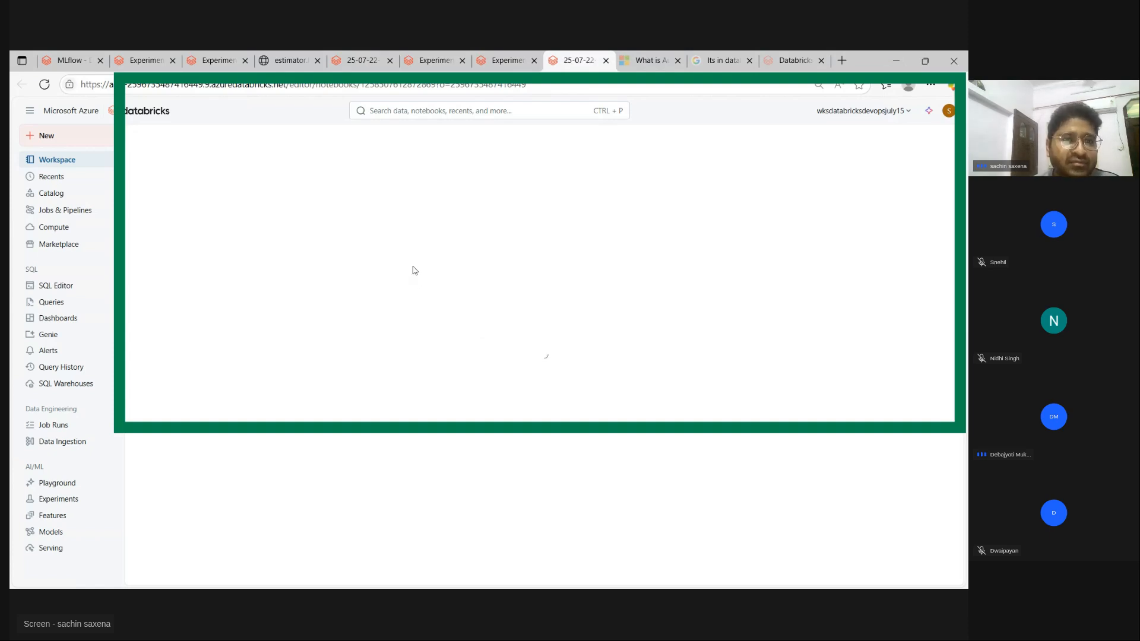
Compare the CVV_No_support_data experiment's type with the heading of its best-model notebook
click(501, 59)
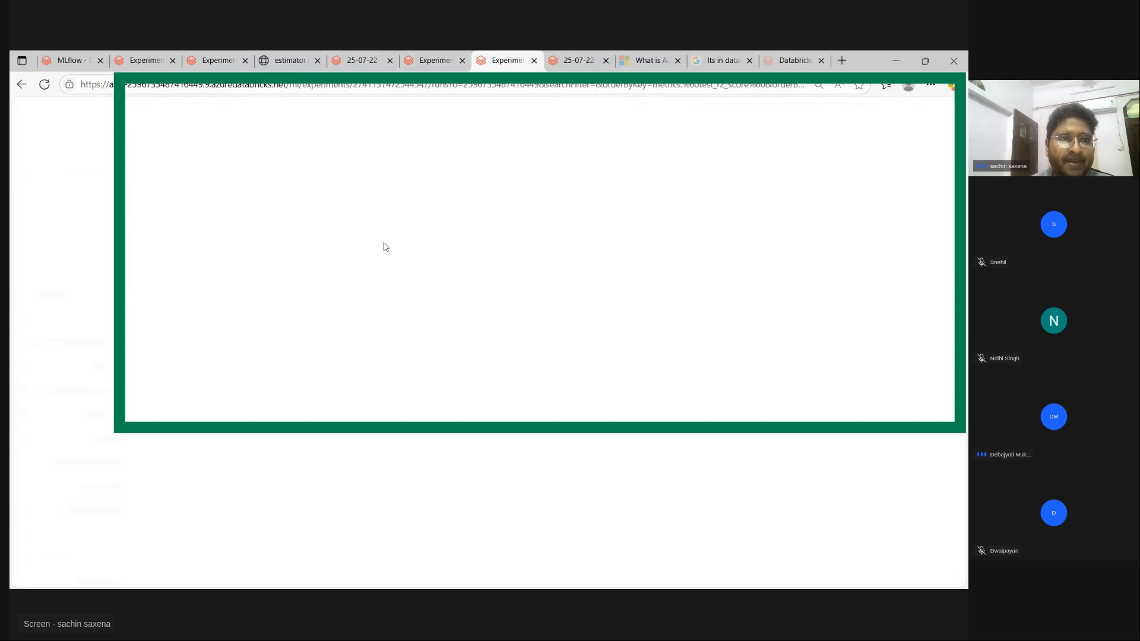
click(571, 60)
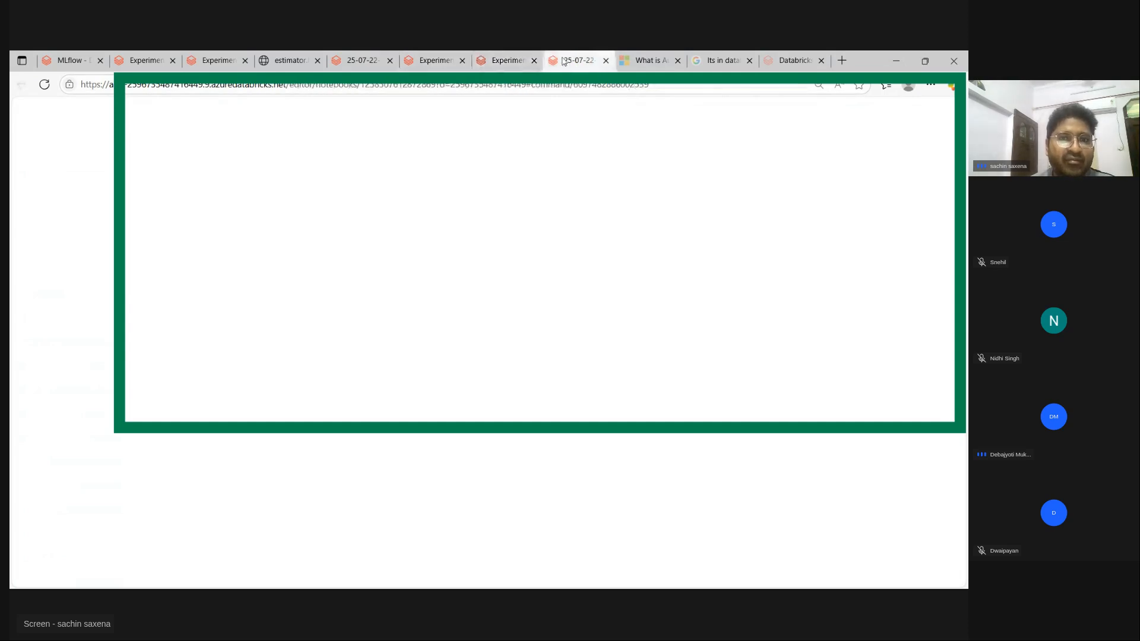
drag(216, 195, 554, 198)
click(508, 60)
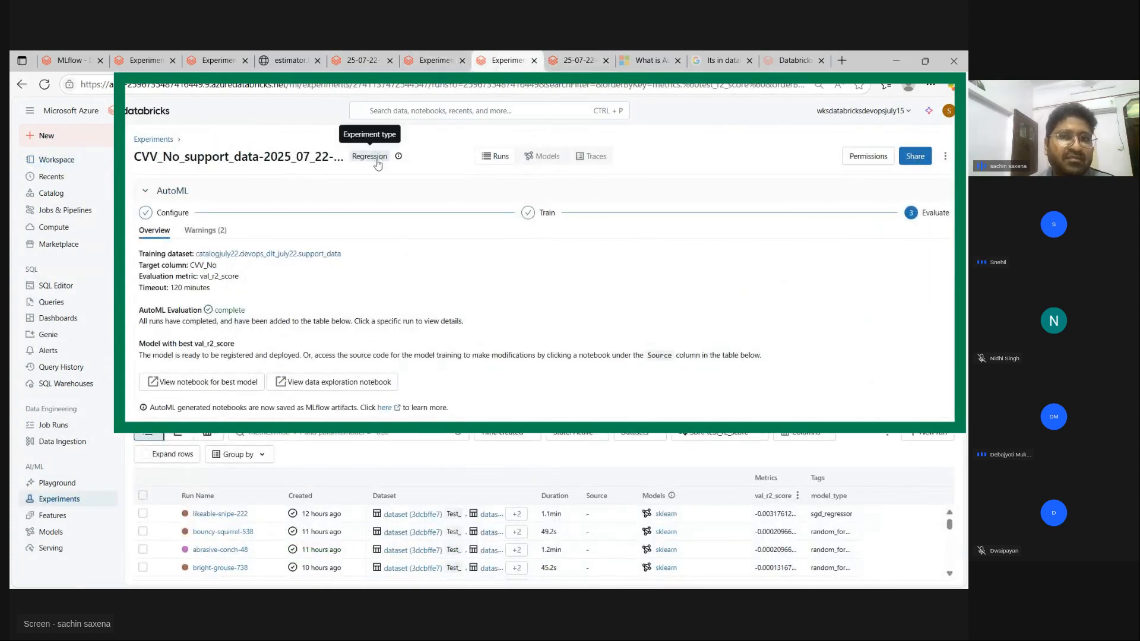
click(564, 62)
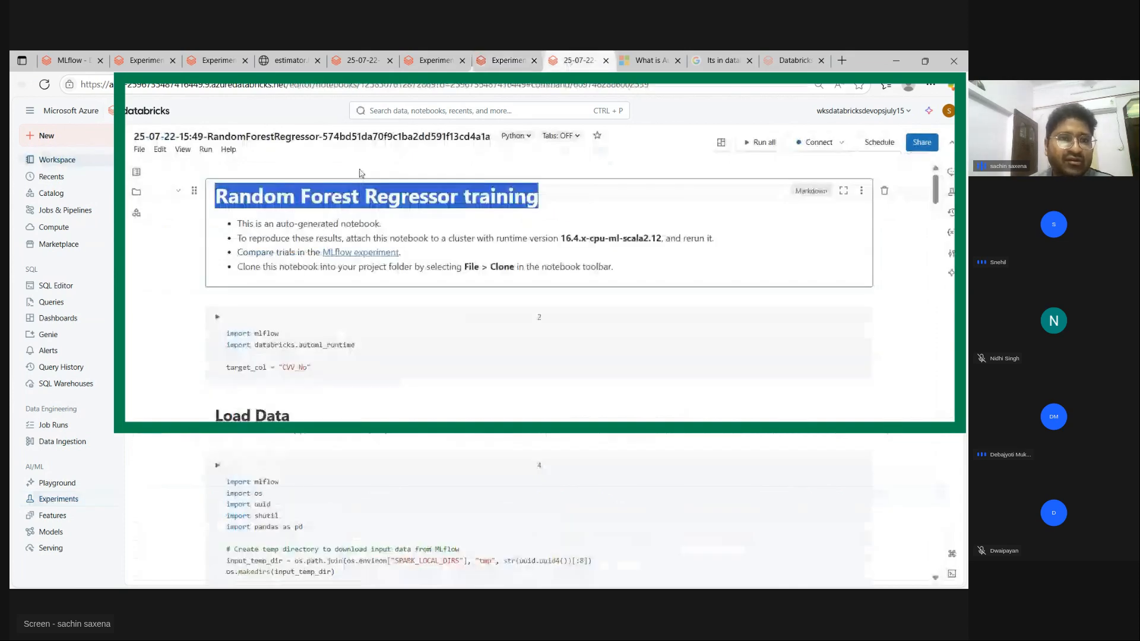
drag(210, 197, 559, 195)
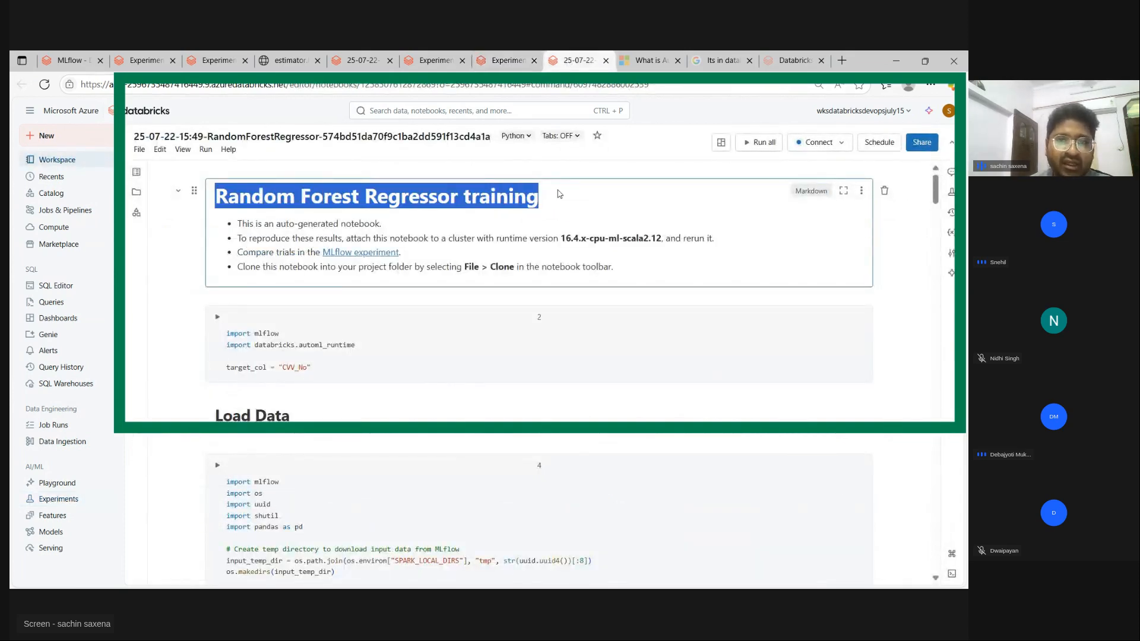
Read the notebook's introductory notes on auto-generation and the cluster runtime needed to reproduce the results
click(236, 224)
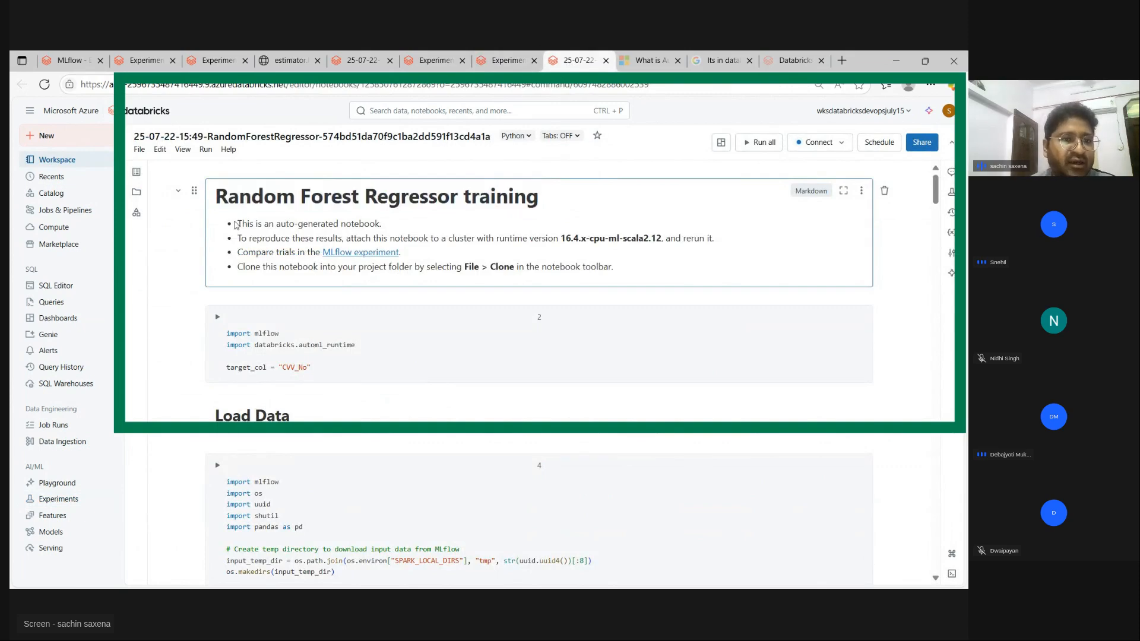
drag(237, 224, 401, 229)
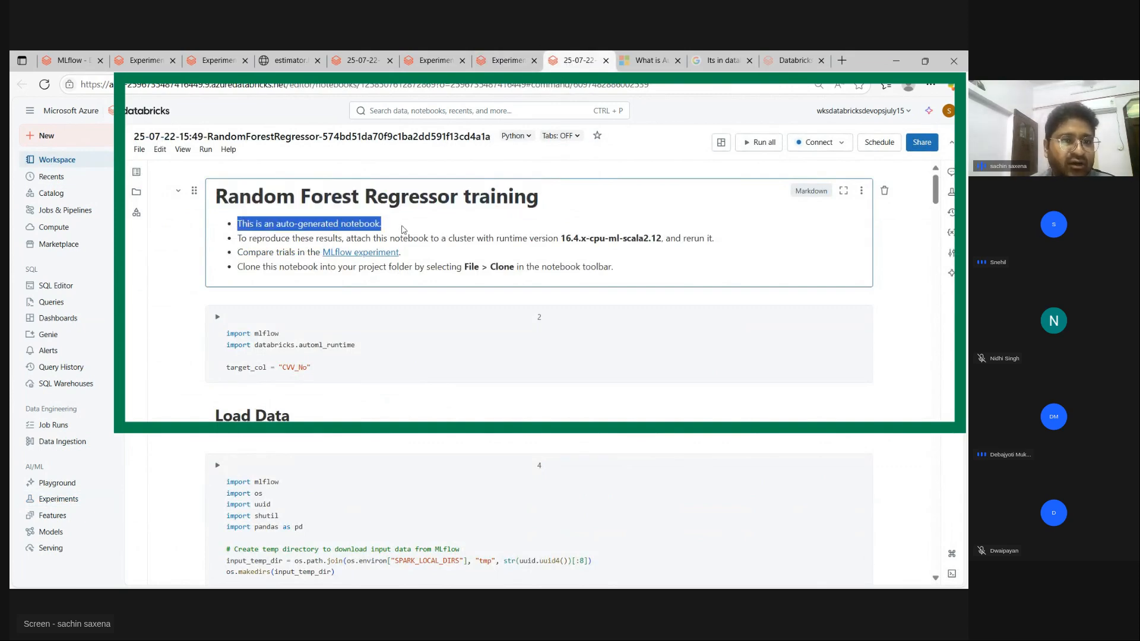
click(238, 239)
drag(269, 243, 599, 243)
click(506, 268)
scroll(309, 308, down, 1)
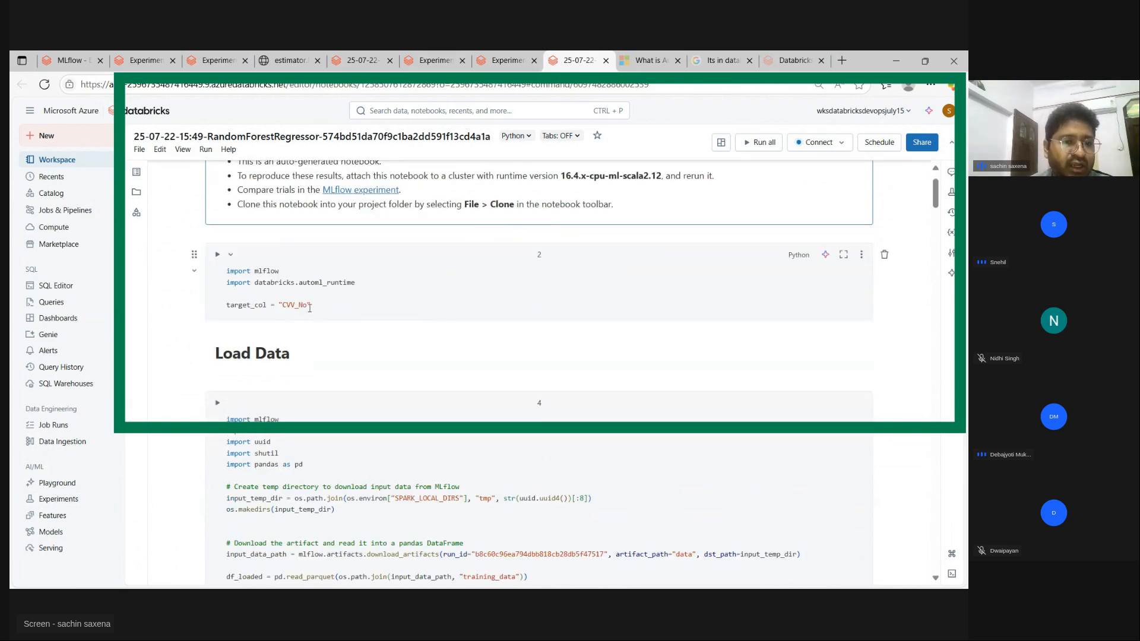
Review the notebook's target column cell, Load Data code, data preview and Select supported columns section
drag(323, 306, 227, 270)
click(324, 293)
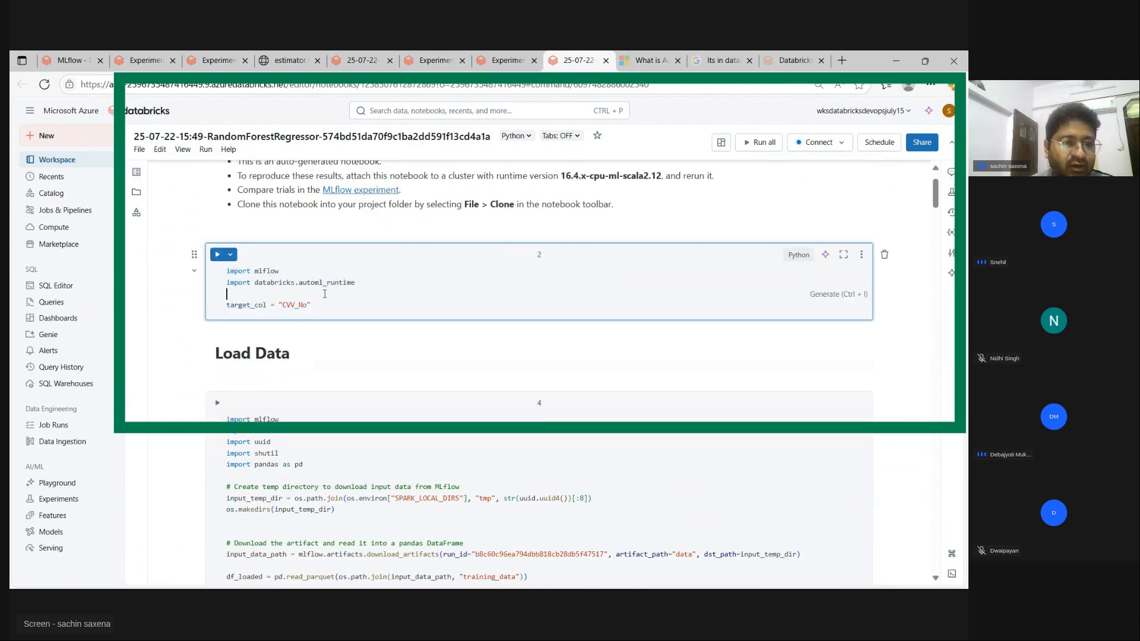
scroll(326, 294, down, 1)
scroll(326, 294, down, 2)
scroll(328, 291, down, 2)
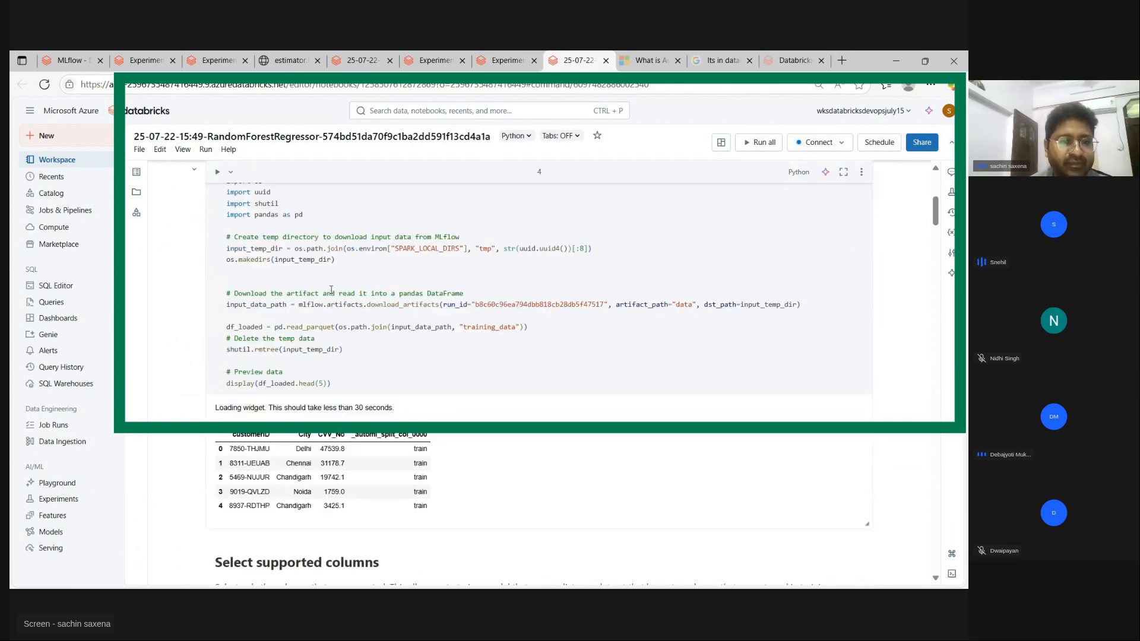
scroll(332, 289, down, 4)
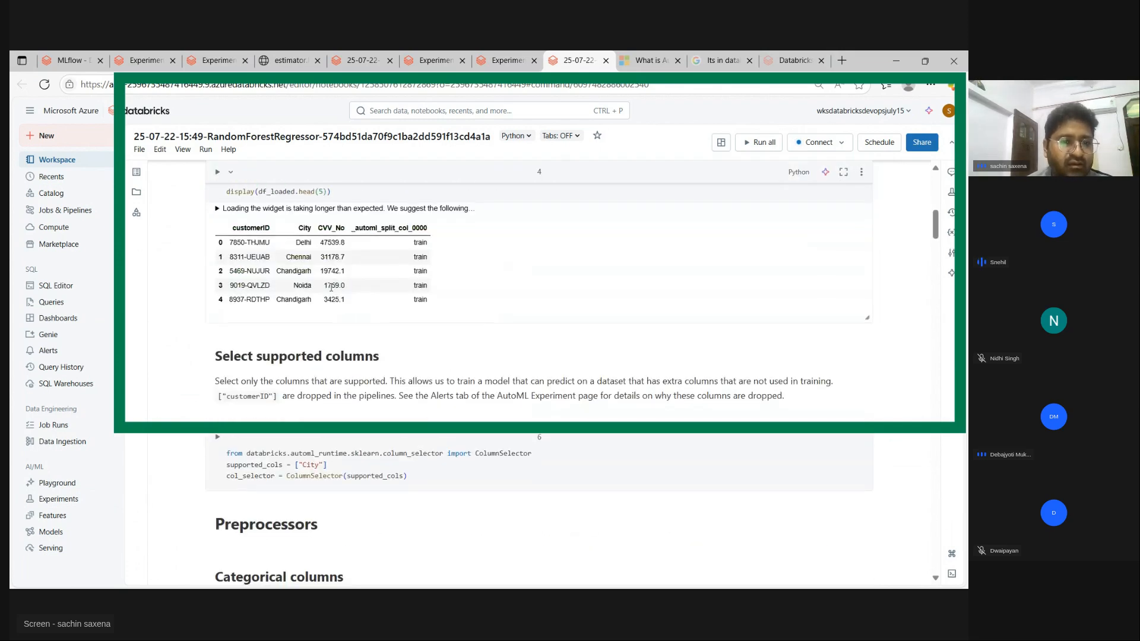
scroll(332, 291, up, 10)
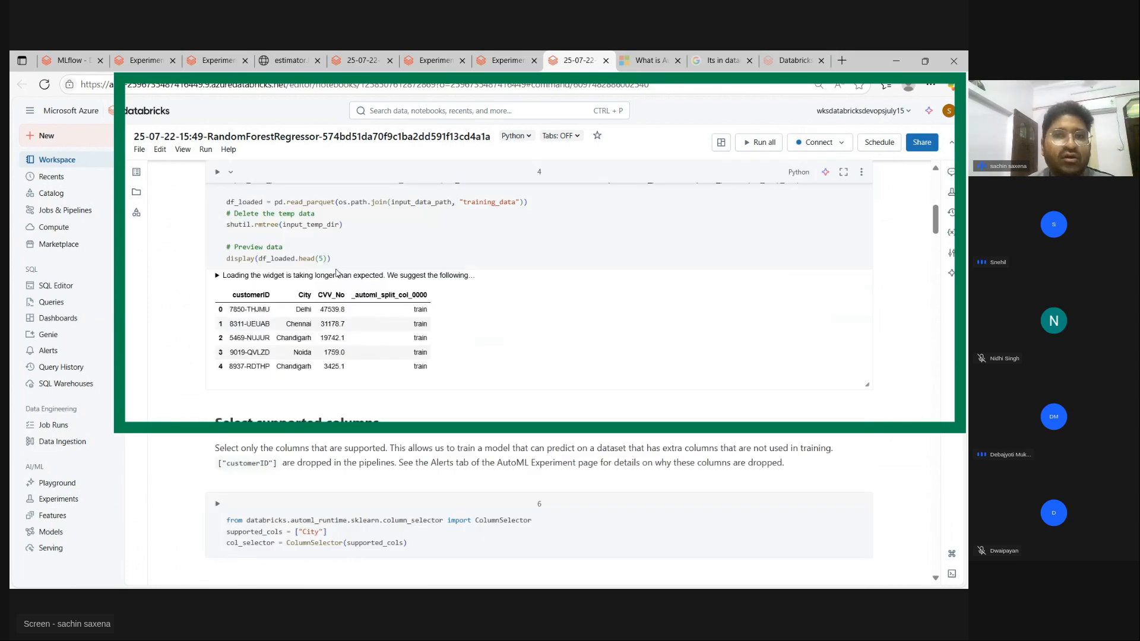
Open the DevopsAutoML_Gender_master_data experiment from the experiments list and compare its experiment type with that of CVV_No_support_data
click(502, 60)
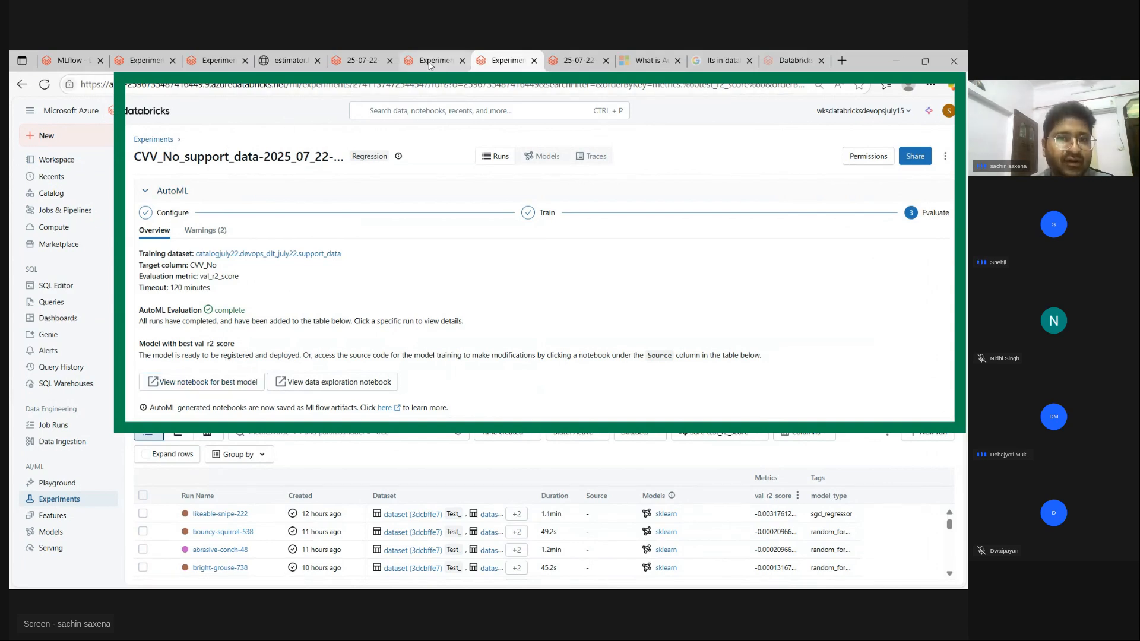
click(154, 139)
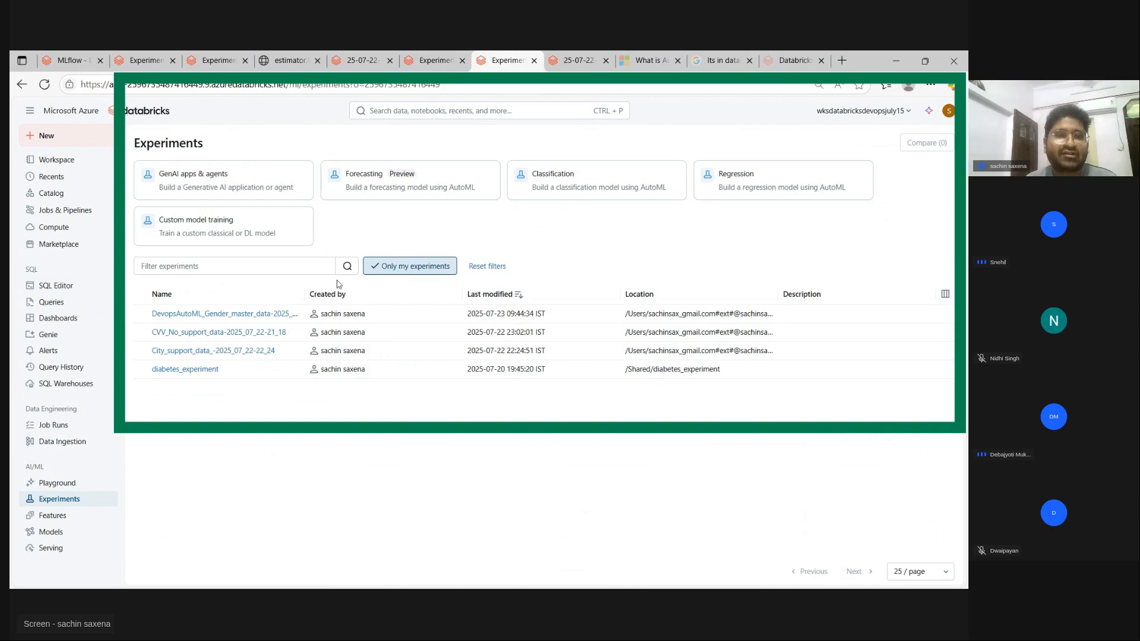
click(192, 314)
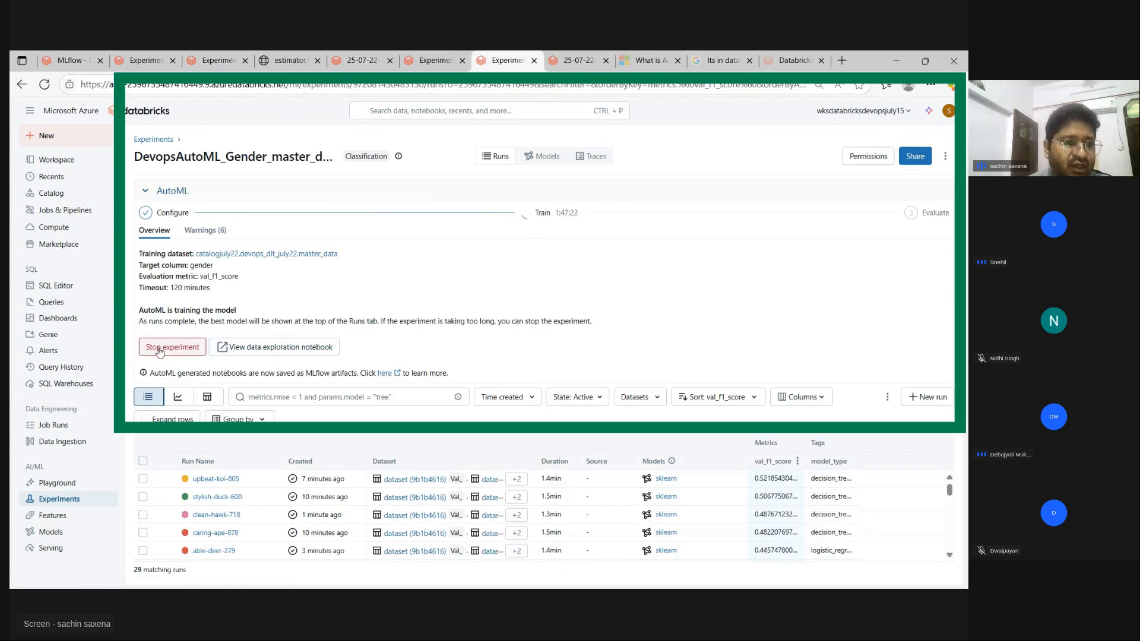
click(435, 60)
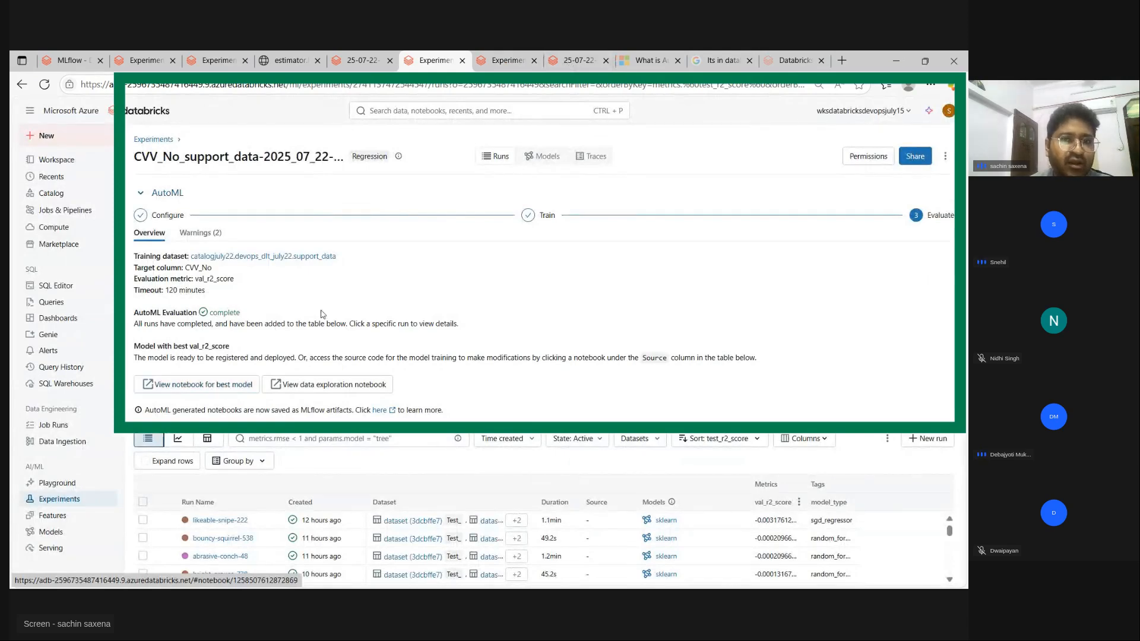
click(509, 63)
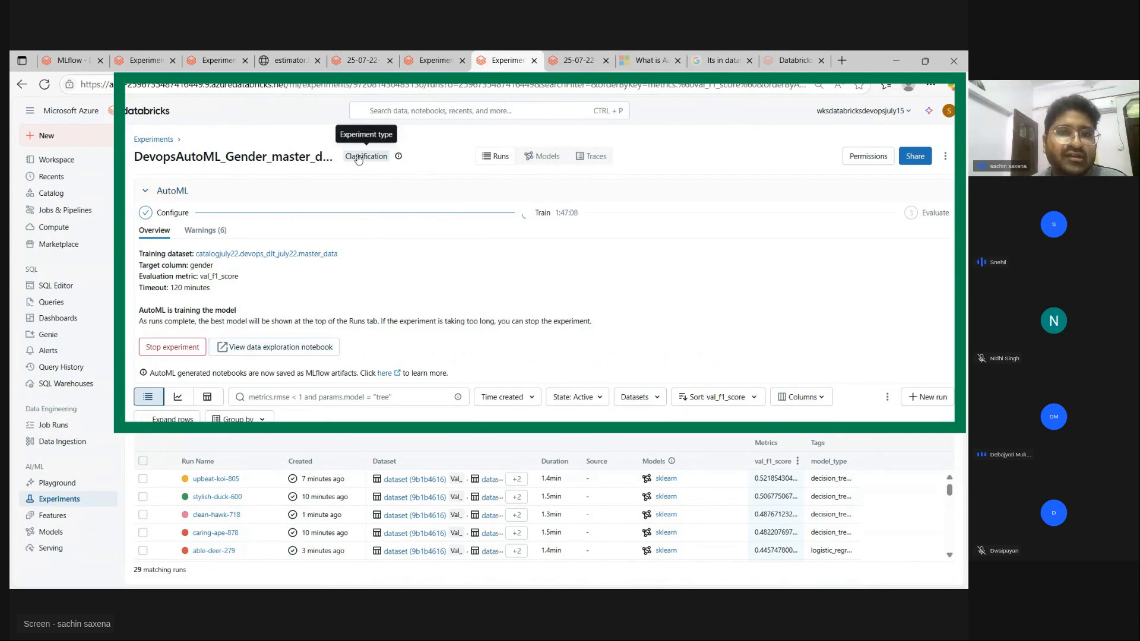
Switch back to the RandomForestRegressor notebook and check its Random Forest Regressor training heading
click(567, 61)
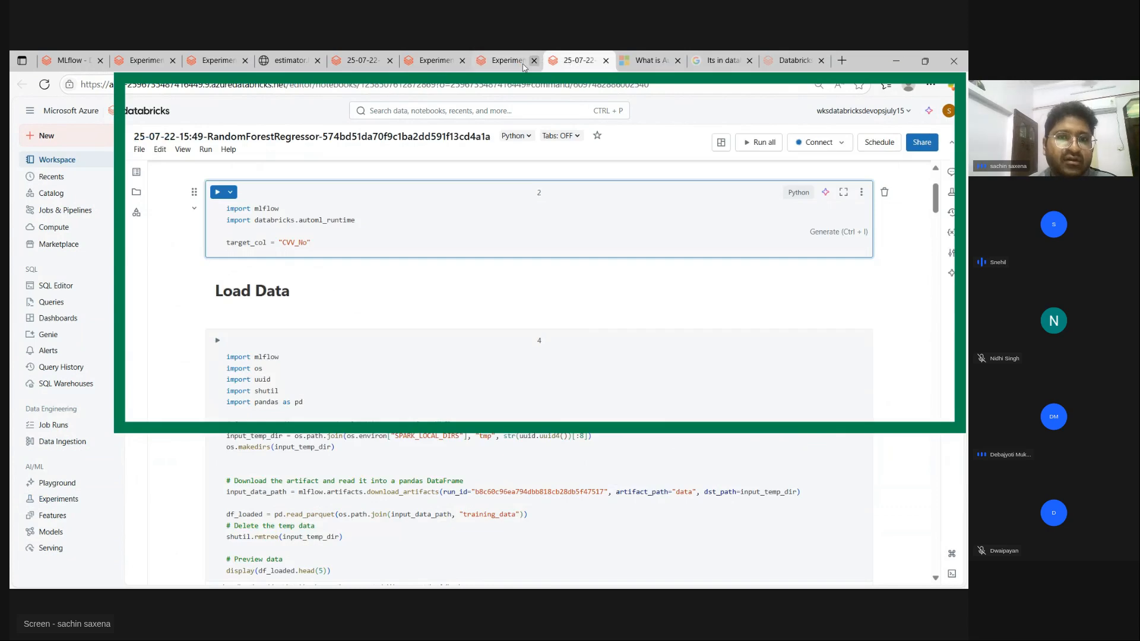
scroll(361, 311, up, 2)
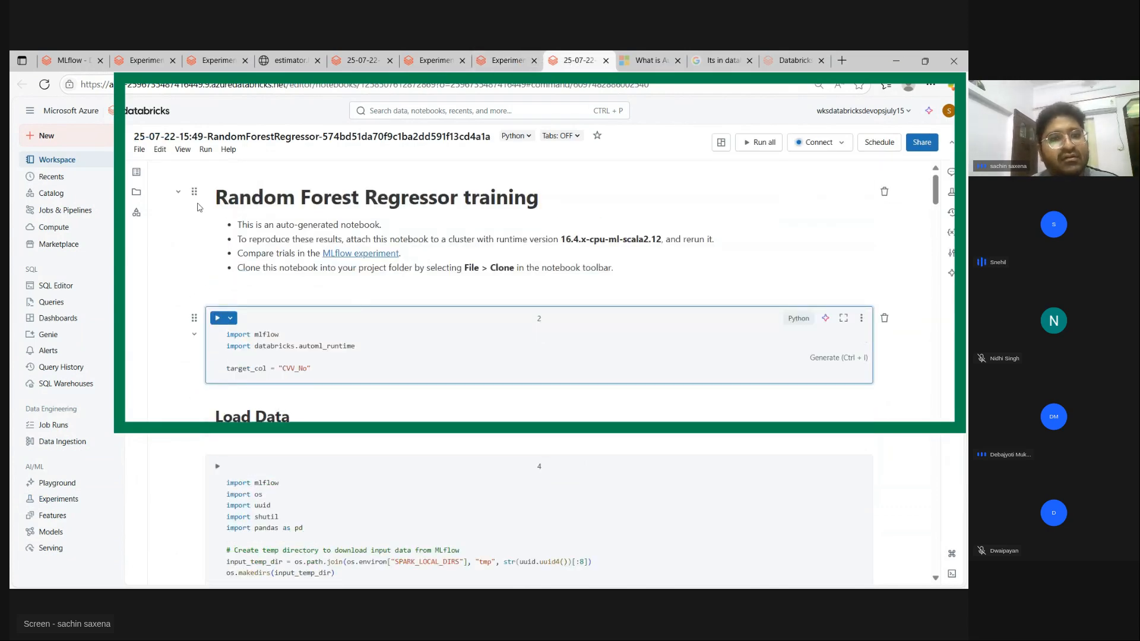
drag(217, 198, 564, 209)
Examine the Load Data cell, focusing on the mlflow.artifacts.download_artifacts call and the data preview table
scroll(287, 319, down, 2)
scroll(288, 319, down, 3)
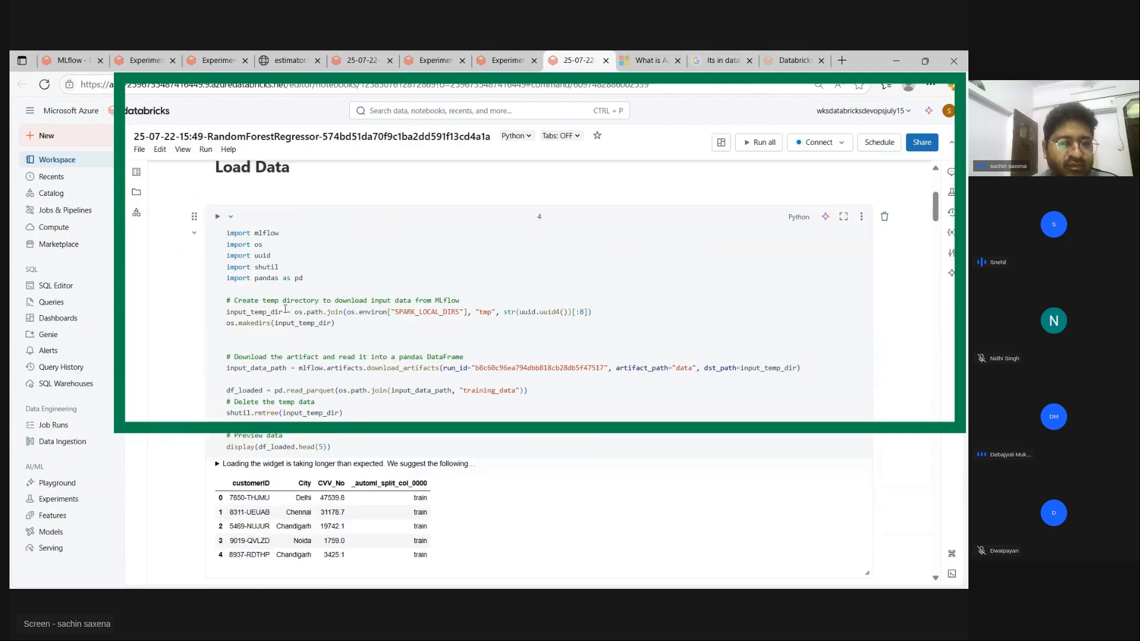
click(287, 318)
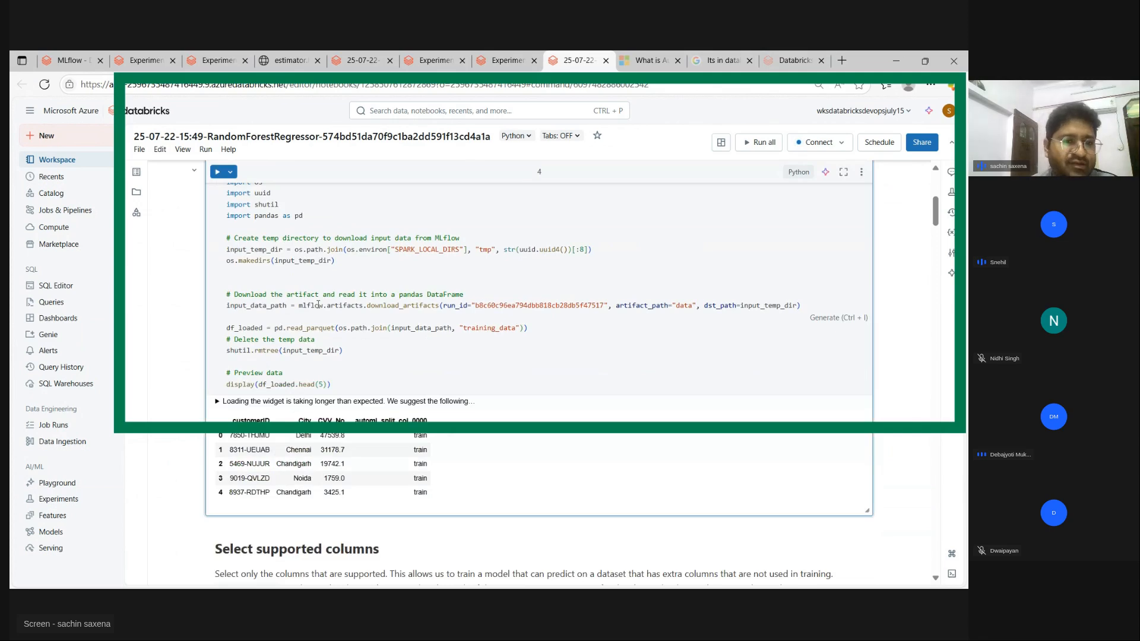
drag(299, 307, 814, 304)
click(405, 370)
scroll(372, 320, down, 2)
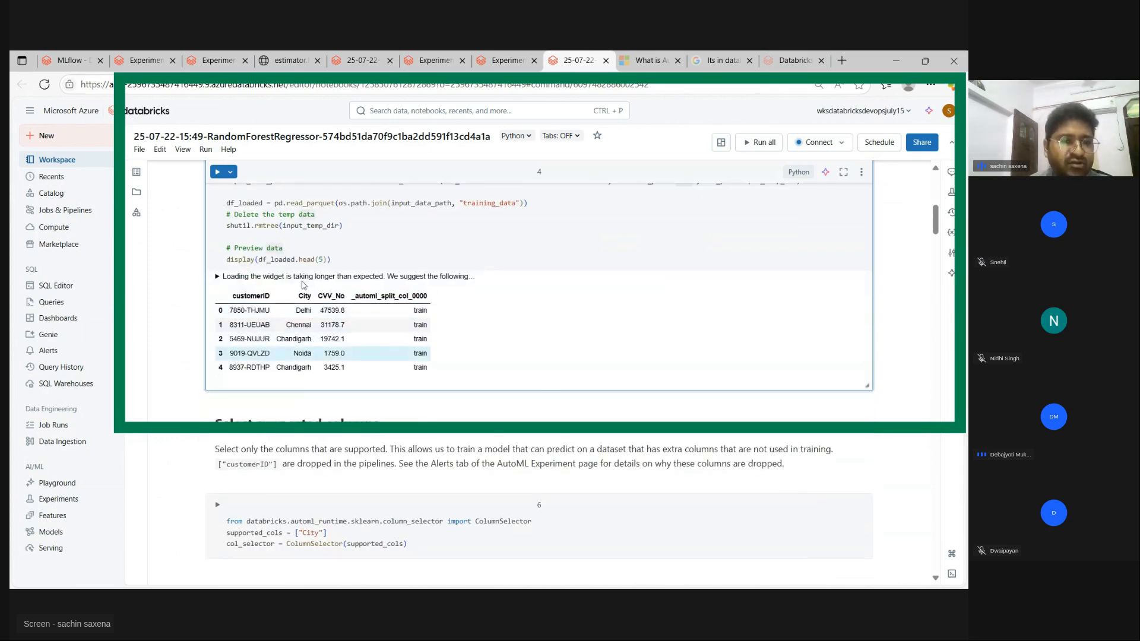
scroll(319, 315, up, 2)
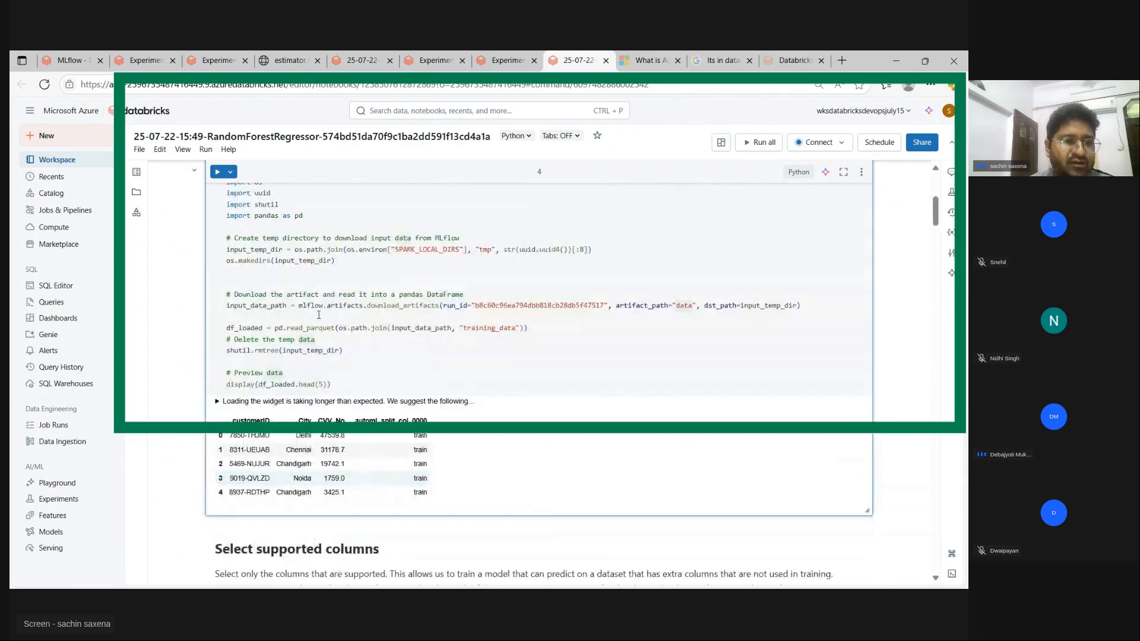
Review the Preprocessors section, including the low-cardinality categoricals note and the one-hot encoding code
scroll(319, 315, down, 5)
scroll(270, 345, down, 1)
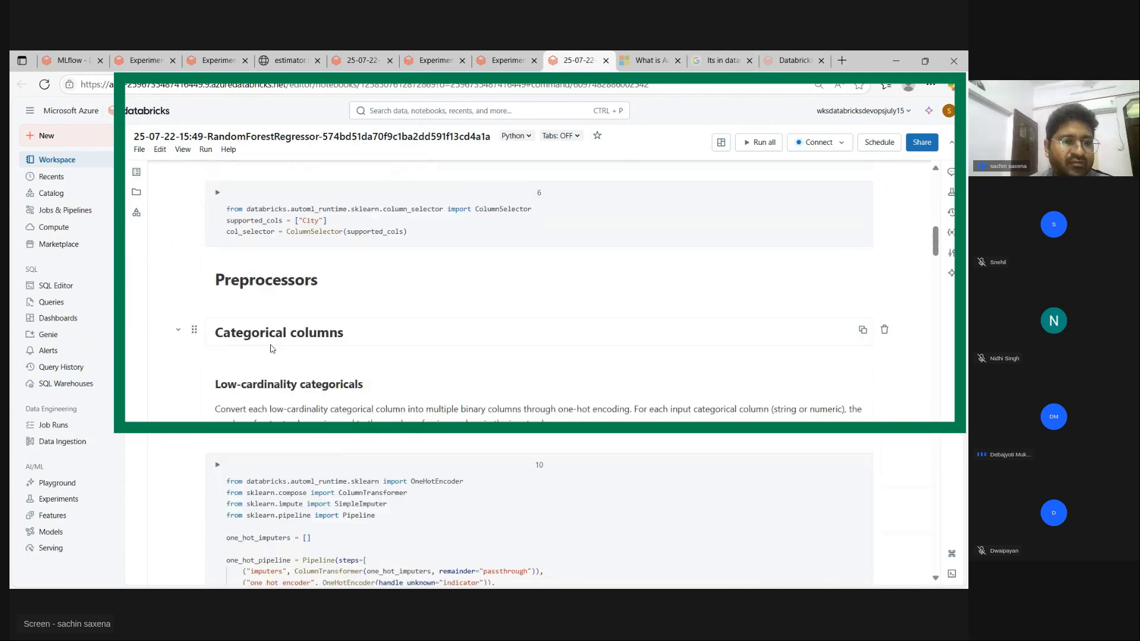
scroll(270, 349, down, 1)
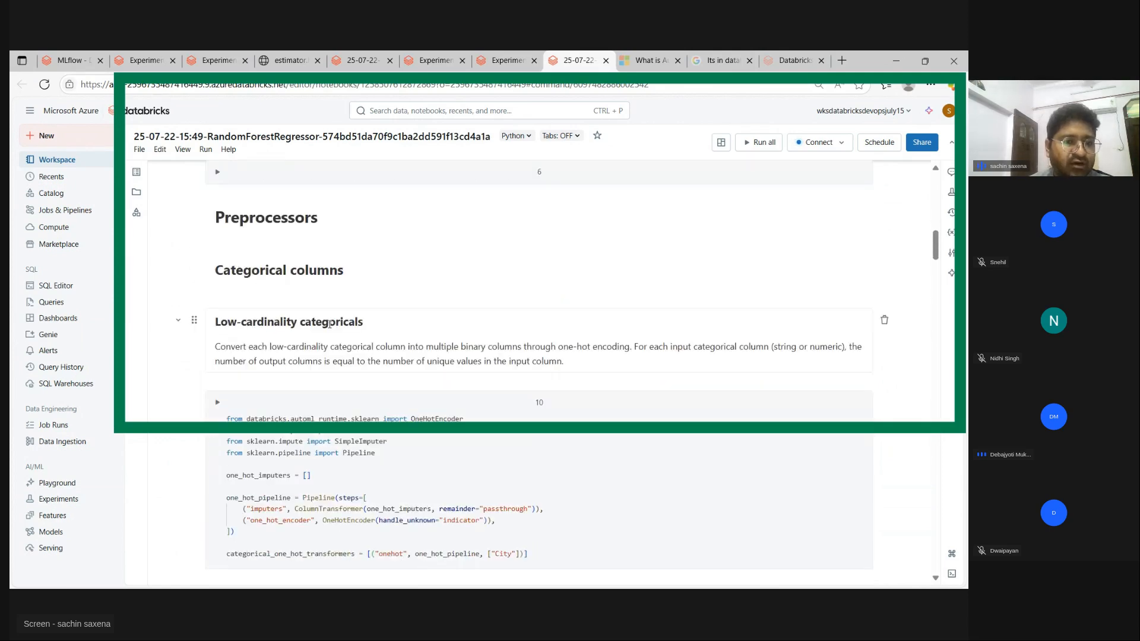
scroll(303, 352, down, 2)
drag(291, 418, 245, 296)
click(438, 332)
scroll(330, 341, down, 1)
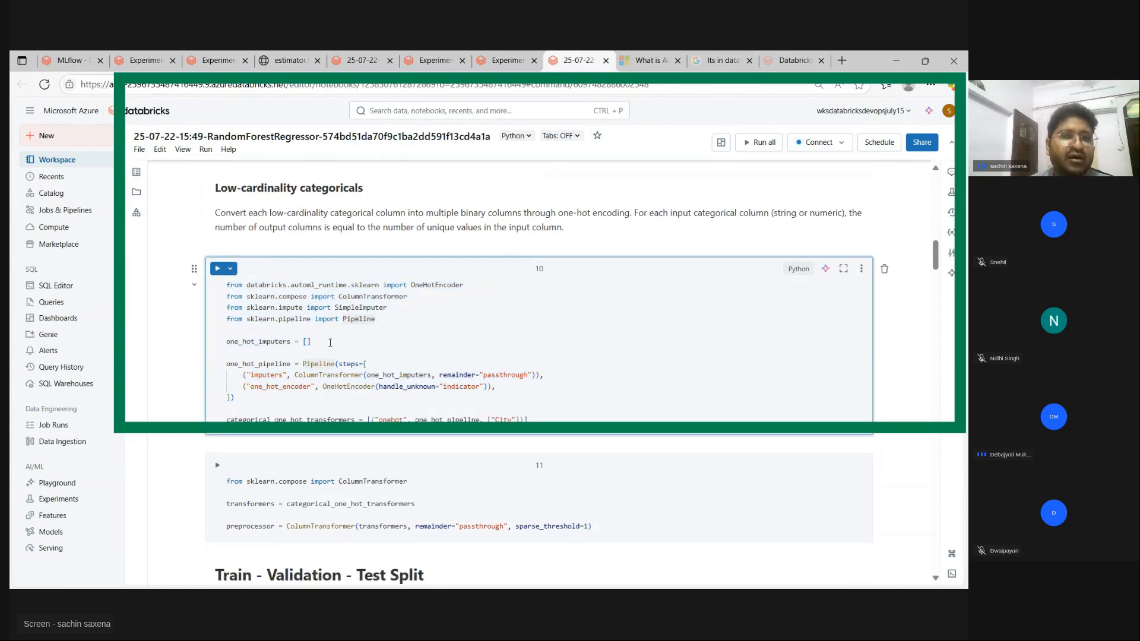
Review the ColumnTransformer preprocessor cell and the Train - Validation - Test Split section with its code
scroll(392, 335, down, 3)
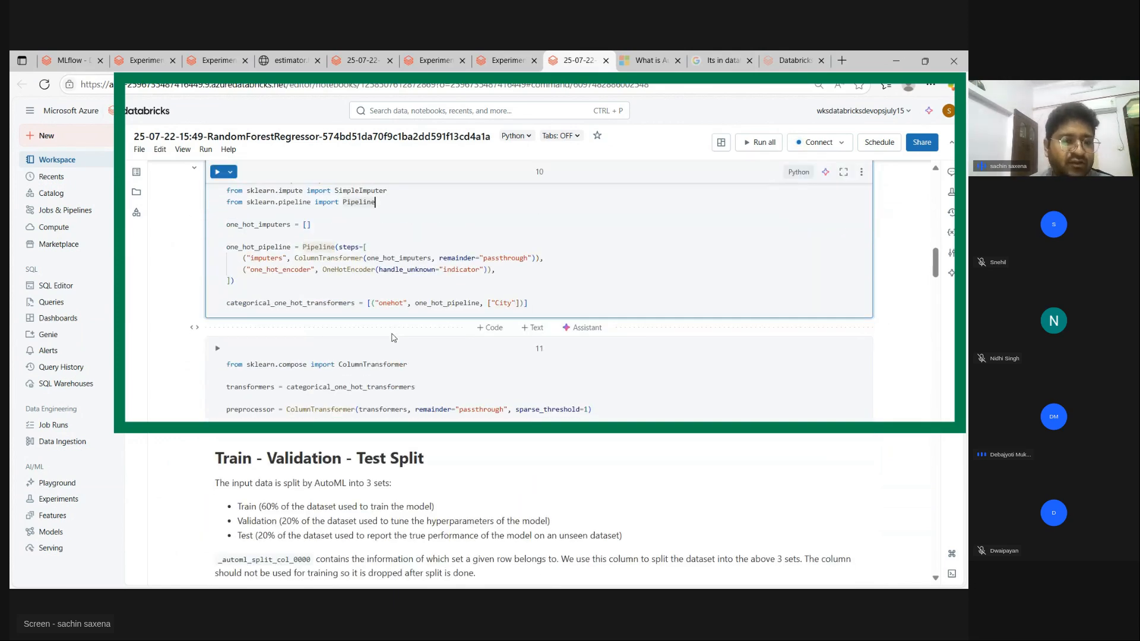
drag(607, 289, 221, 245)
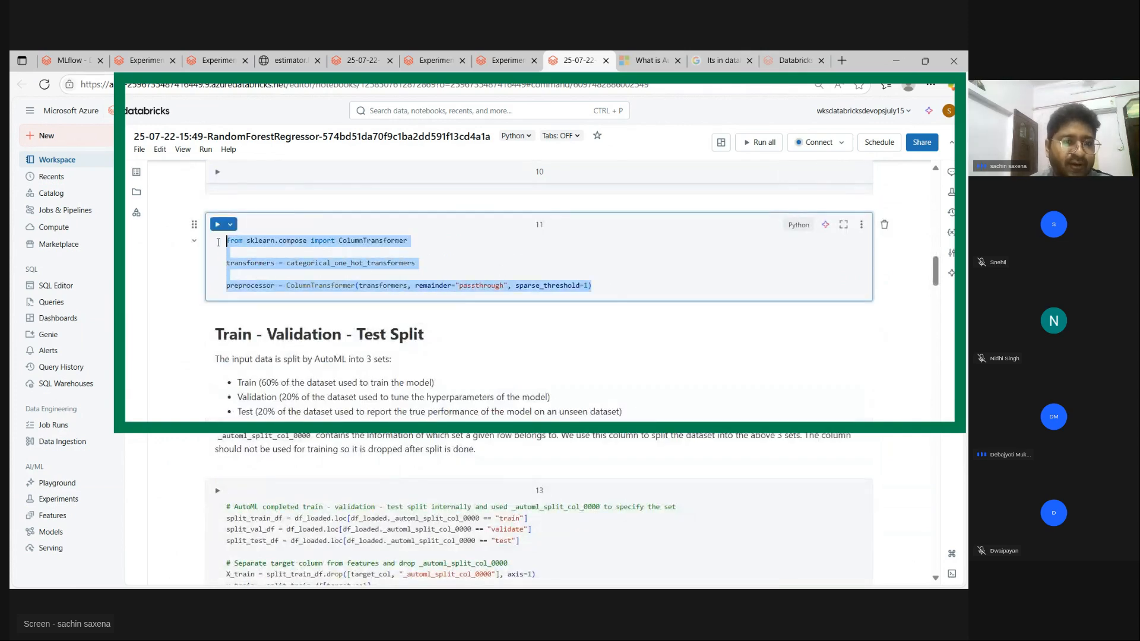
scroll(369, 329, down, 2)
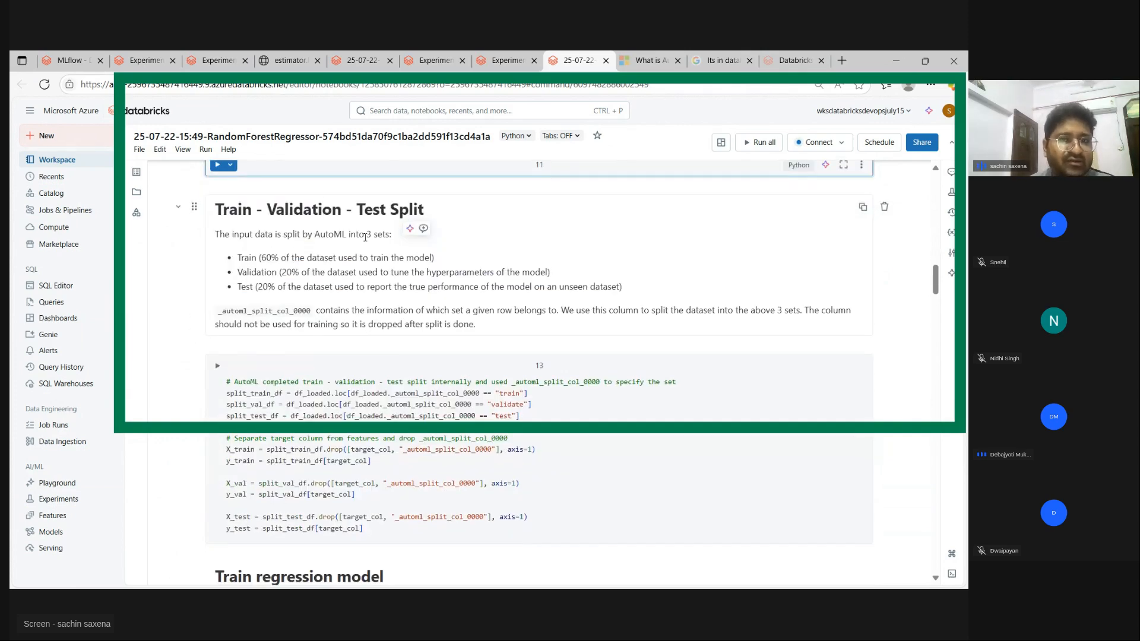
scroll(370, 237, down, 3)
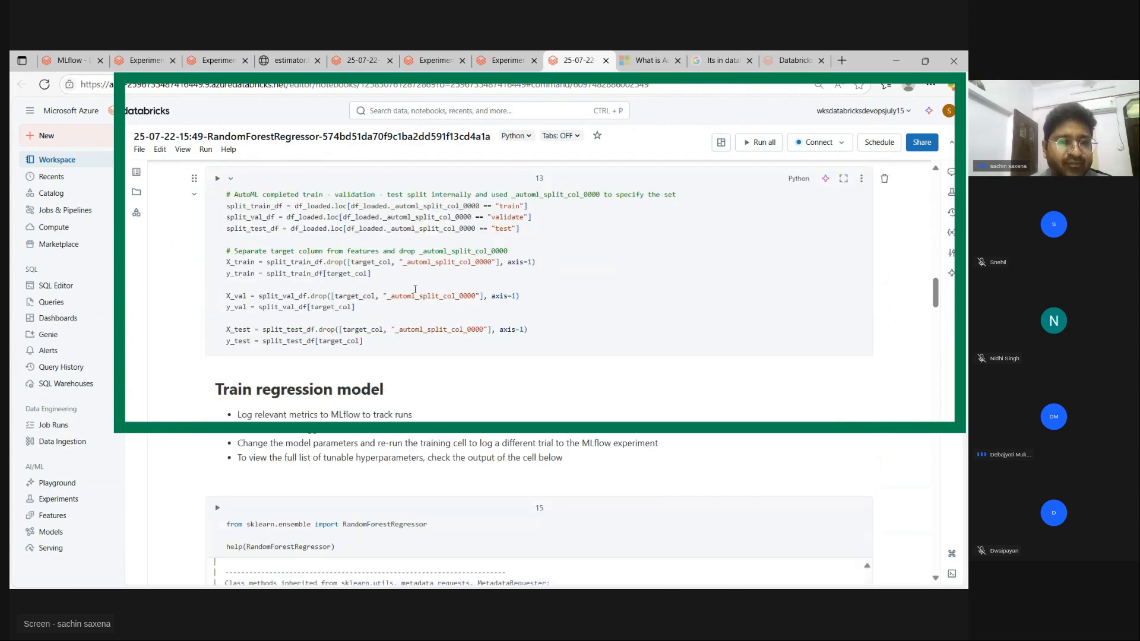
Look through the notebook's file commands and view its sharing permissions without changing them
key(ctrl+plus)
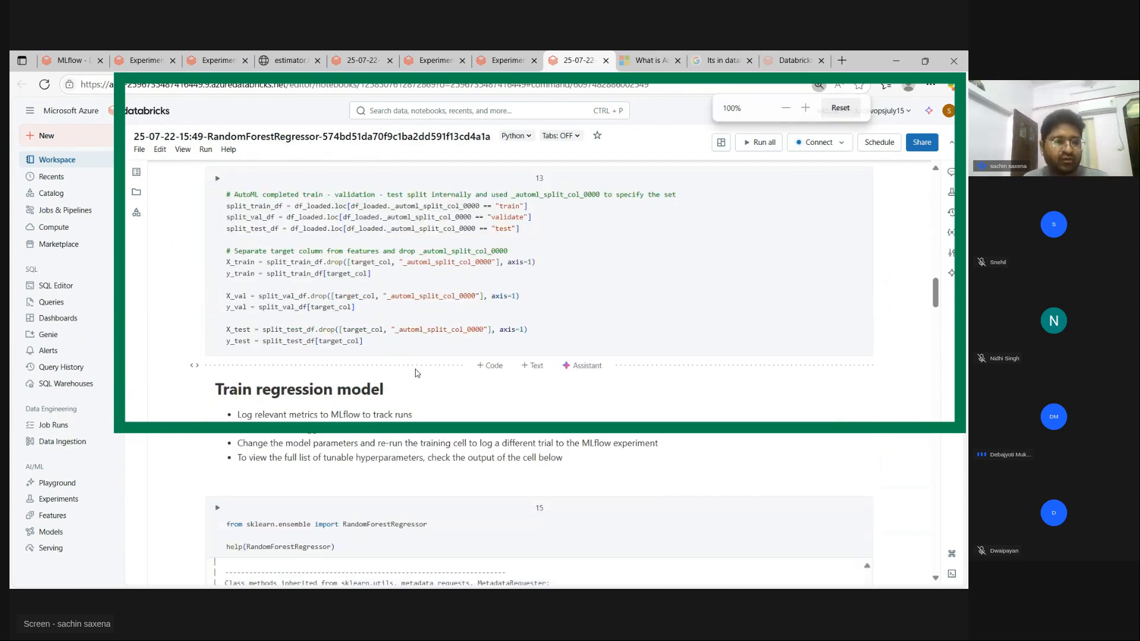
click(154, 155)
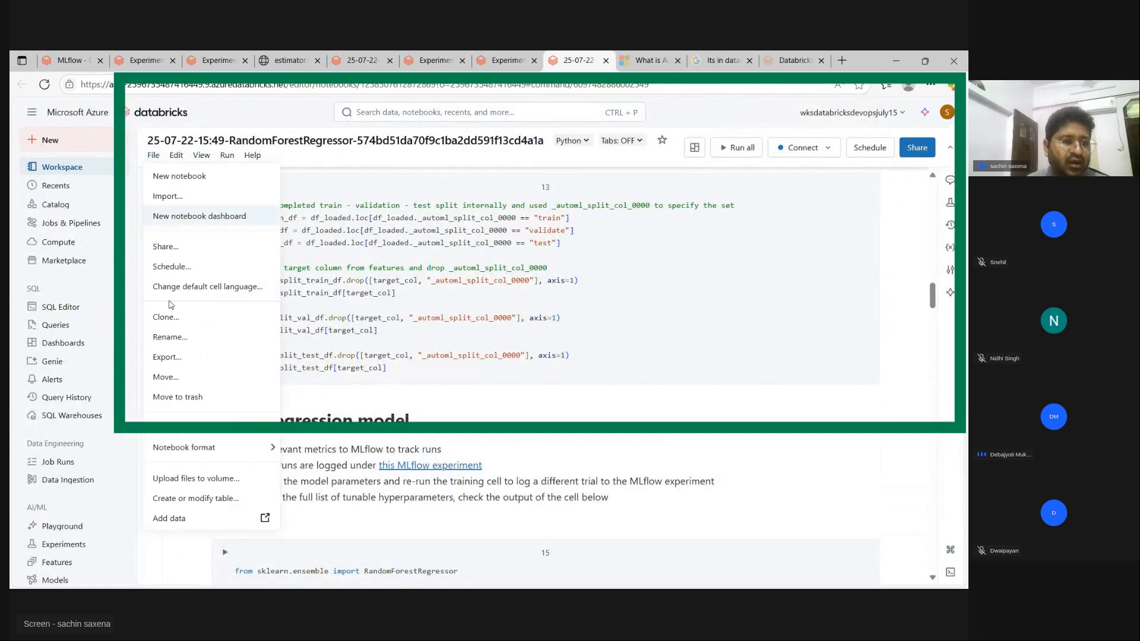
mouse_move(173, 460)
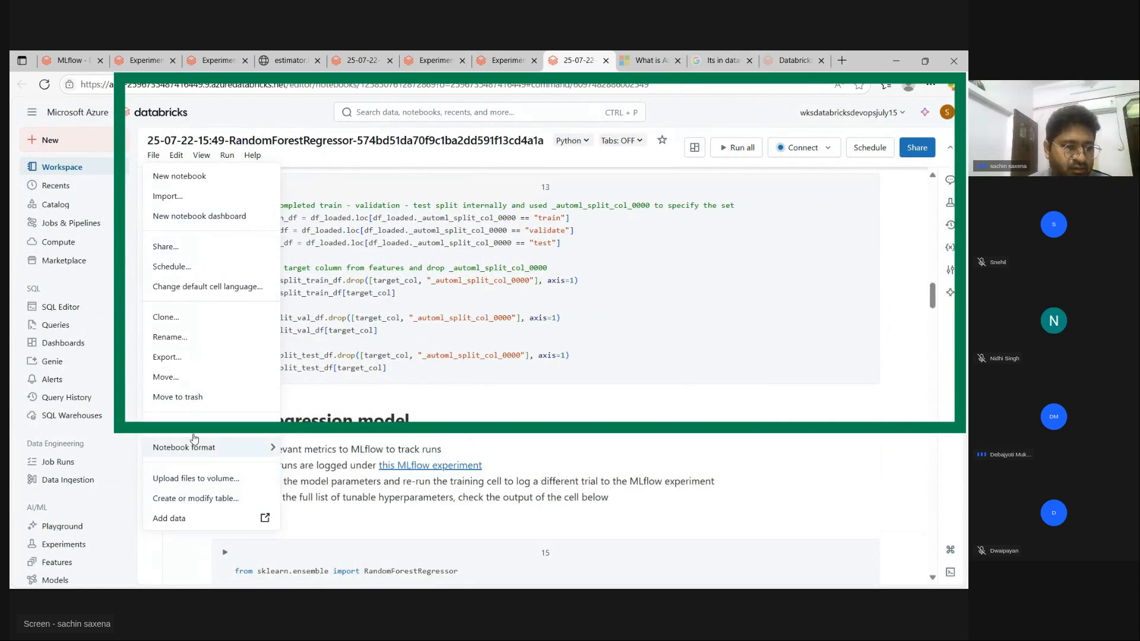
key(ctrl+minus)
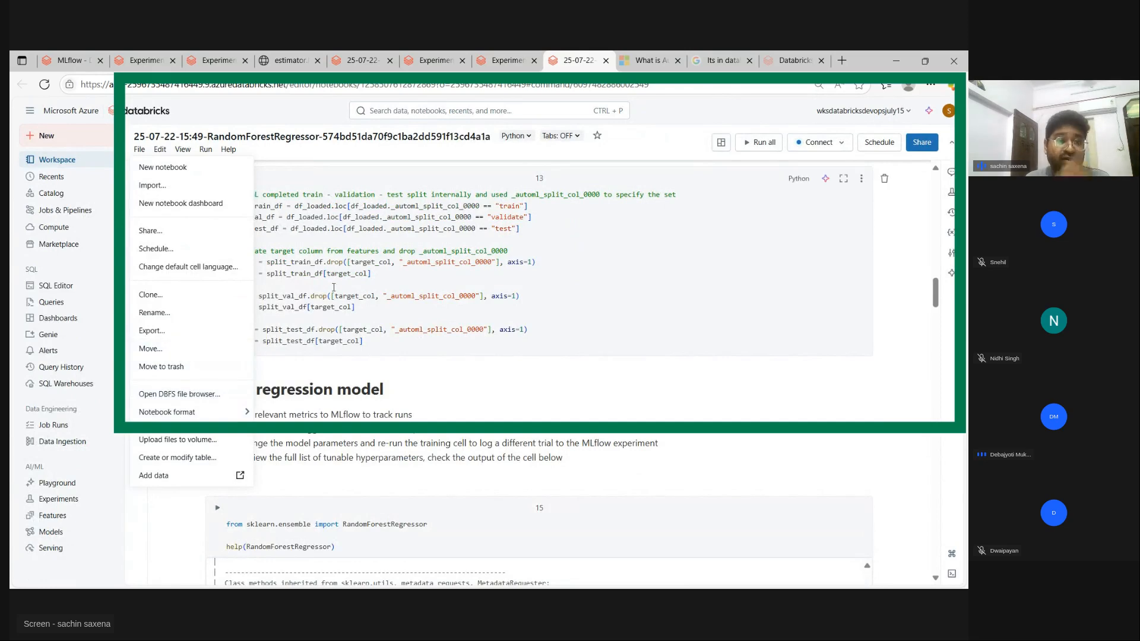
click(147, 231)
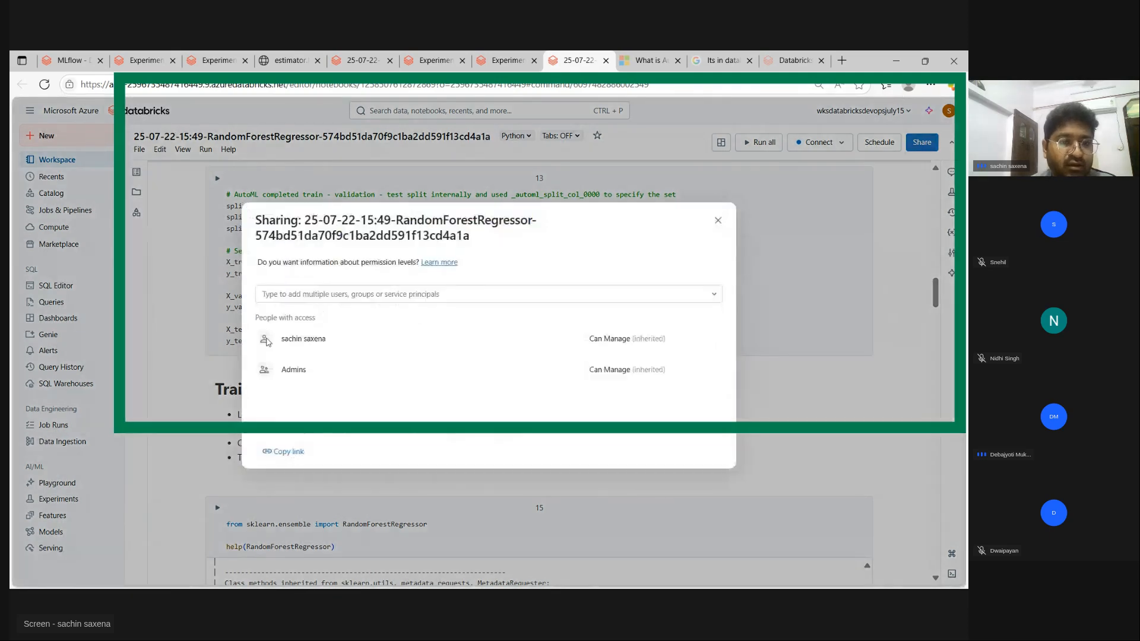
click(718, 220)
Examine the RandomForestRegressor import and help cell and the objective function code of the notebook
scroll(447, 289, down, 5)
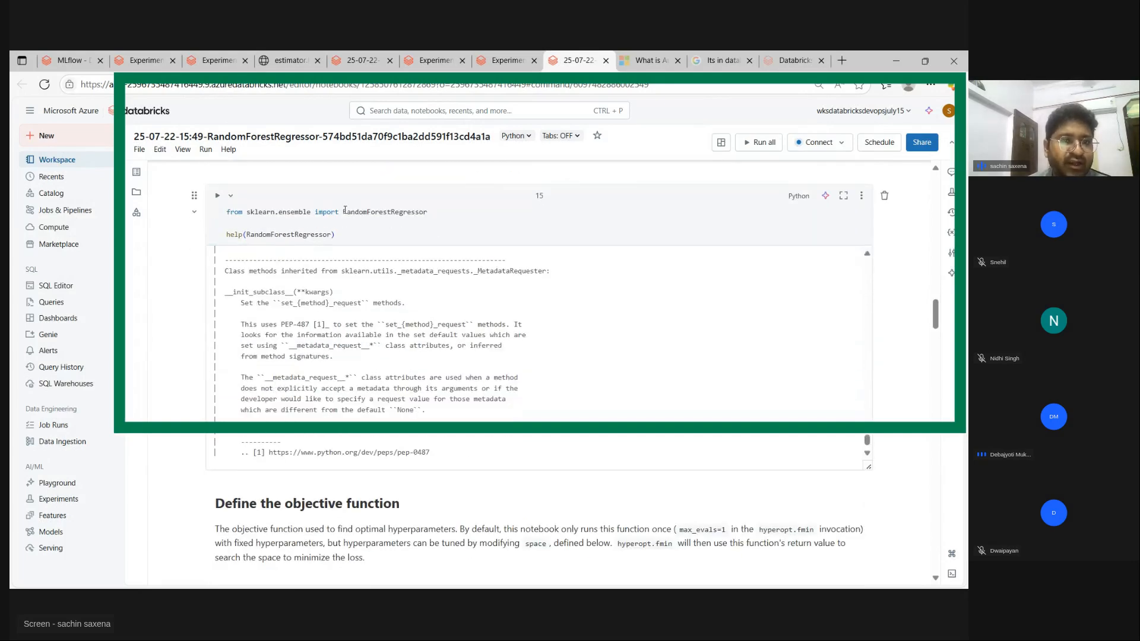
double_click(345, 211)
click(378, 231)
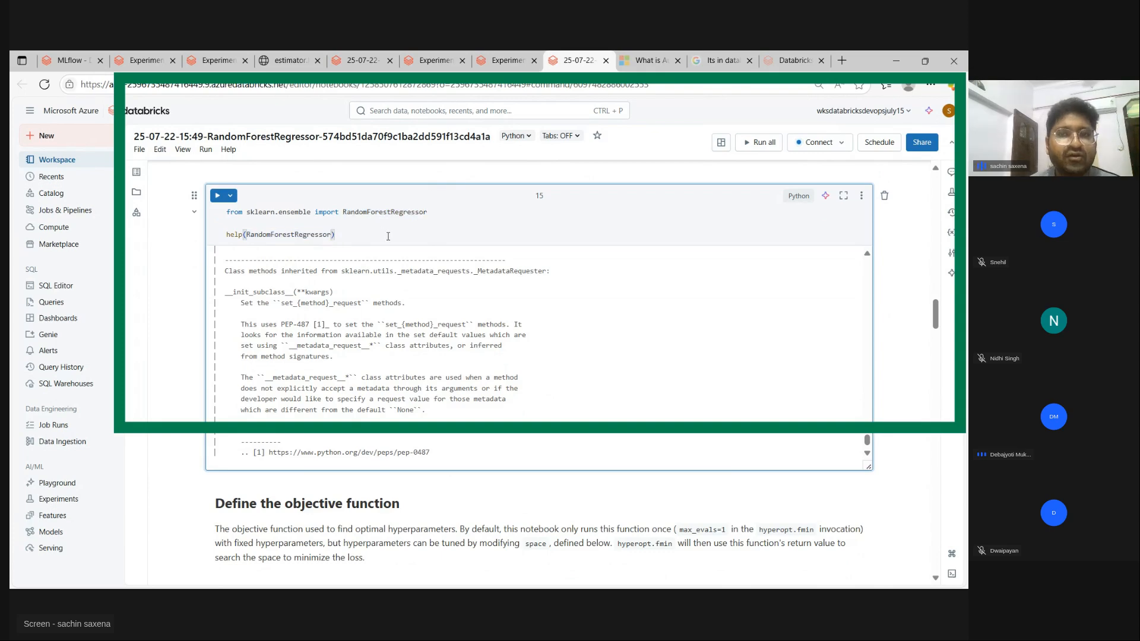
scroll(388, 236, down, 6)
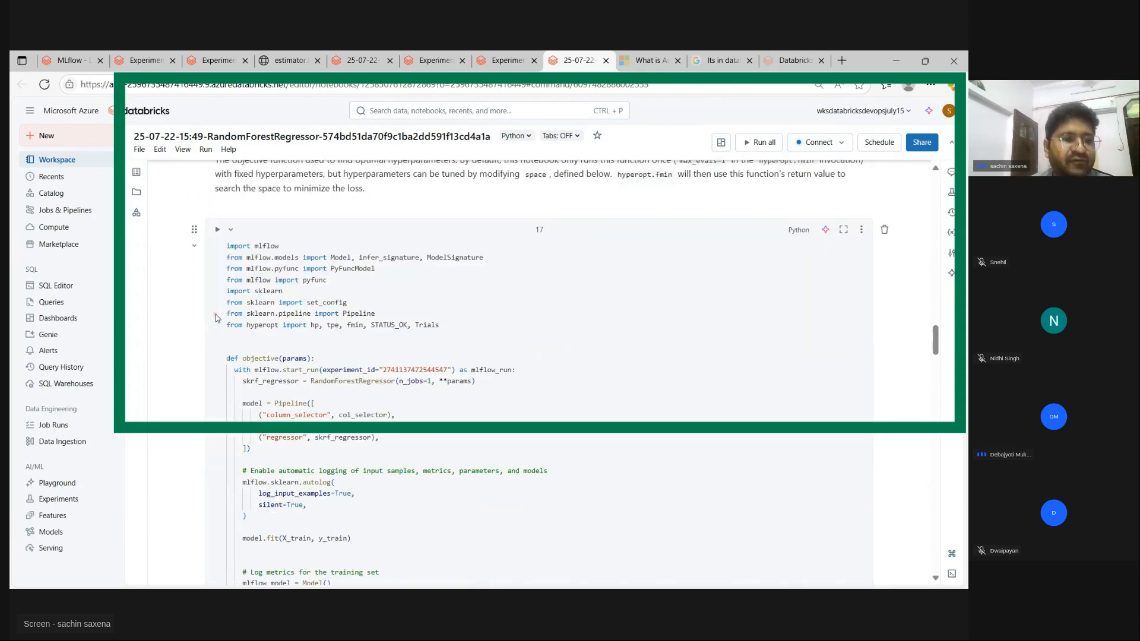
scroll(215, 315, down, 3)
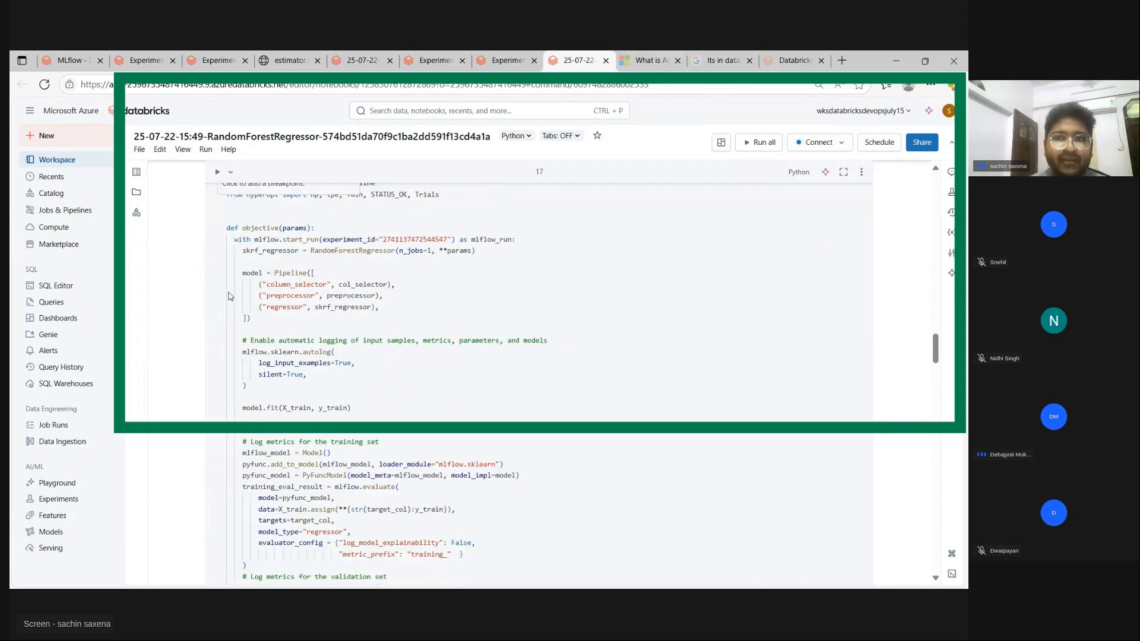
Consult the AutoML algorithms table of classification, regression and forecasting models in the Microsoft Learn article
click(641, 61)
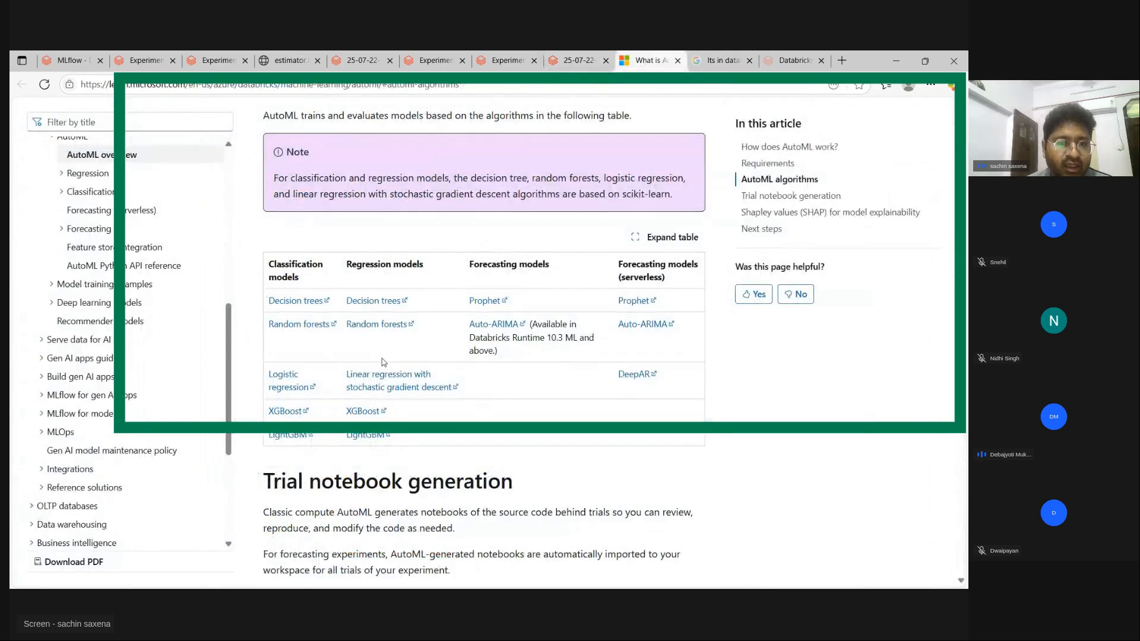
scroll(378, 297, down, 2)
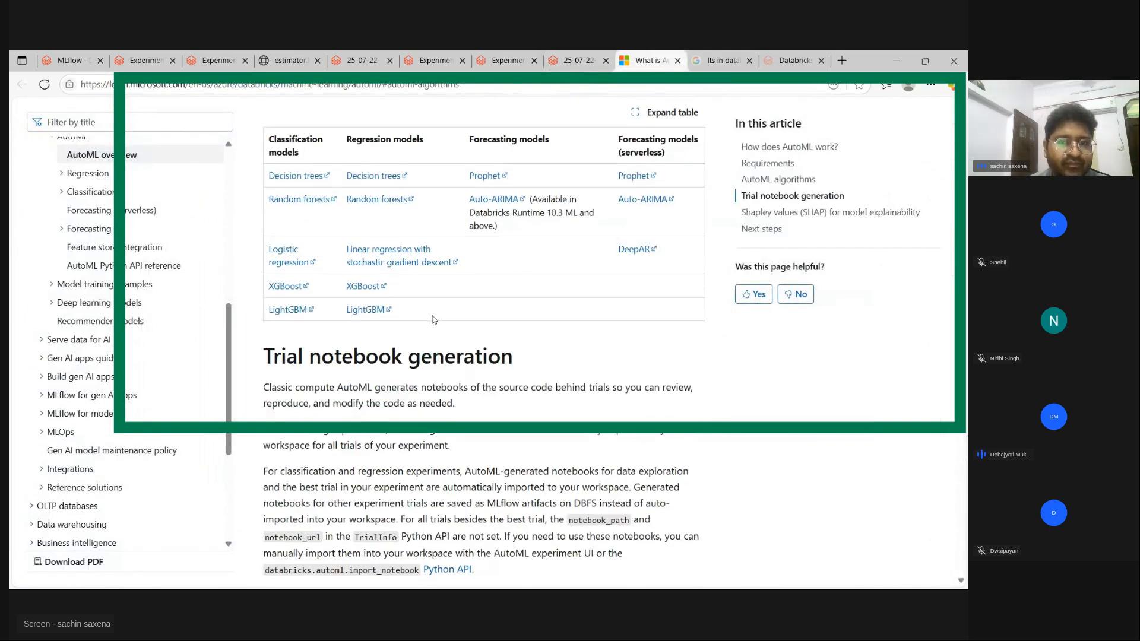
scroll(434, 320, up, 2)
Return to the CVV_No_support_data experiment and sort its runs by val_r2_score
click(505, 61)
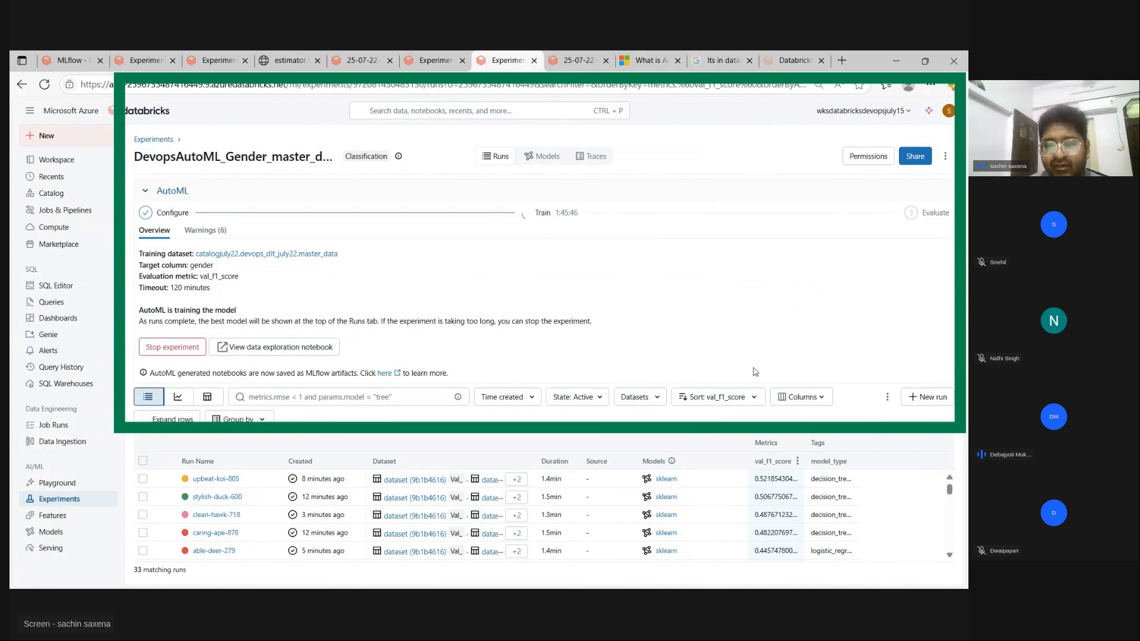
click(436, 61)
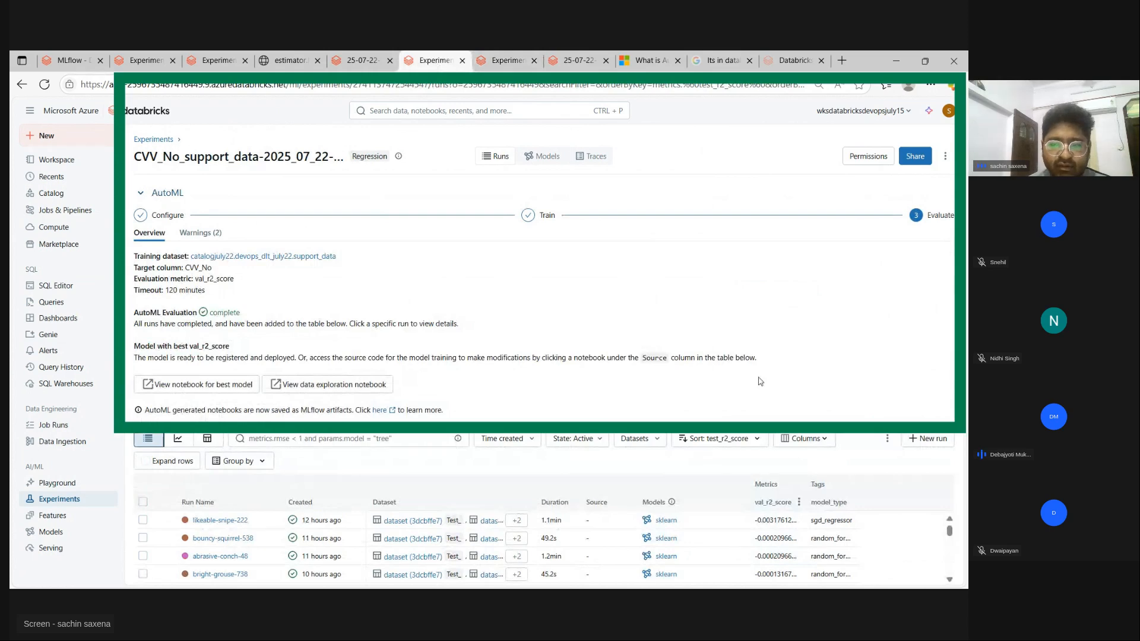
click(772, 503)
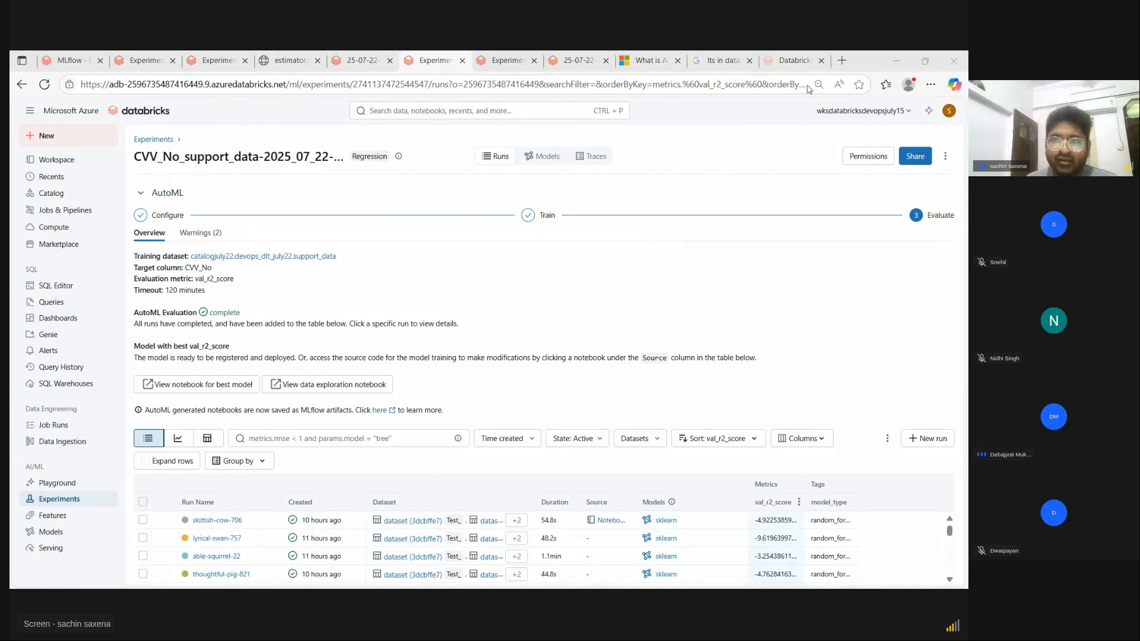
Open the source notebook of the skittish-cow-706 run in a new browser tab, then return to the experiment's runs
drag(809, 89, 662, 493)
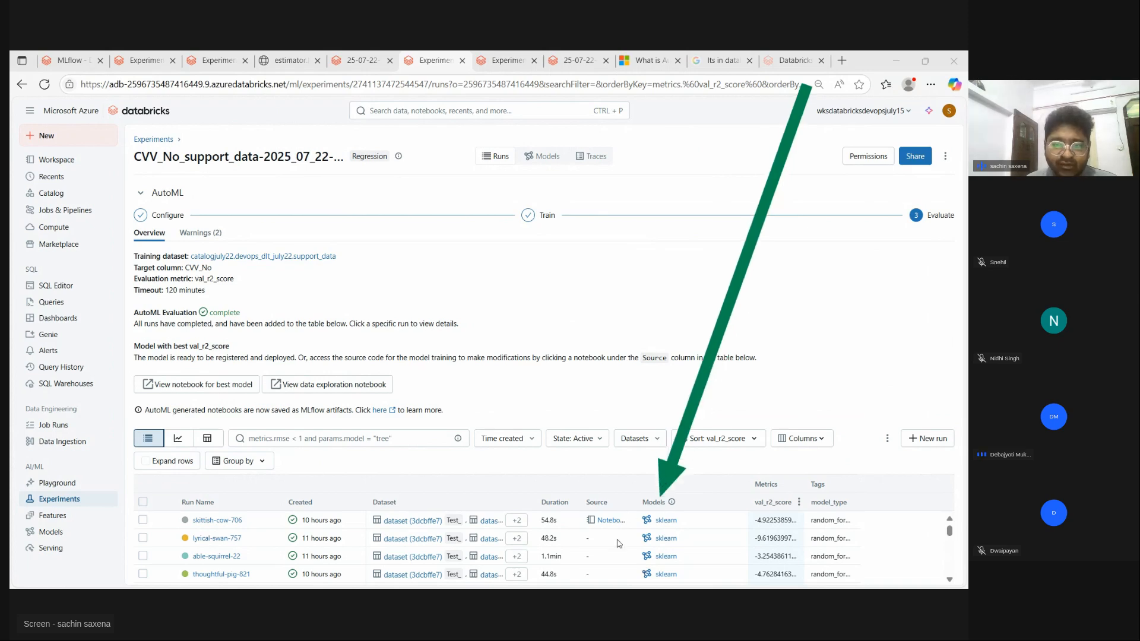
drag(648, 158, 605, 505)
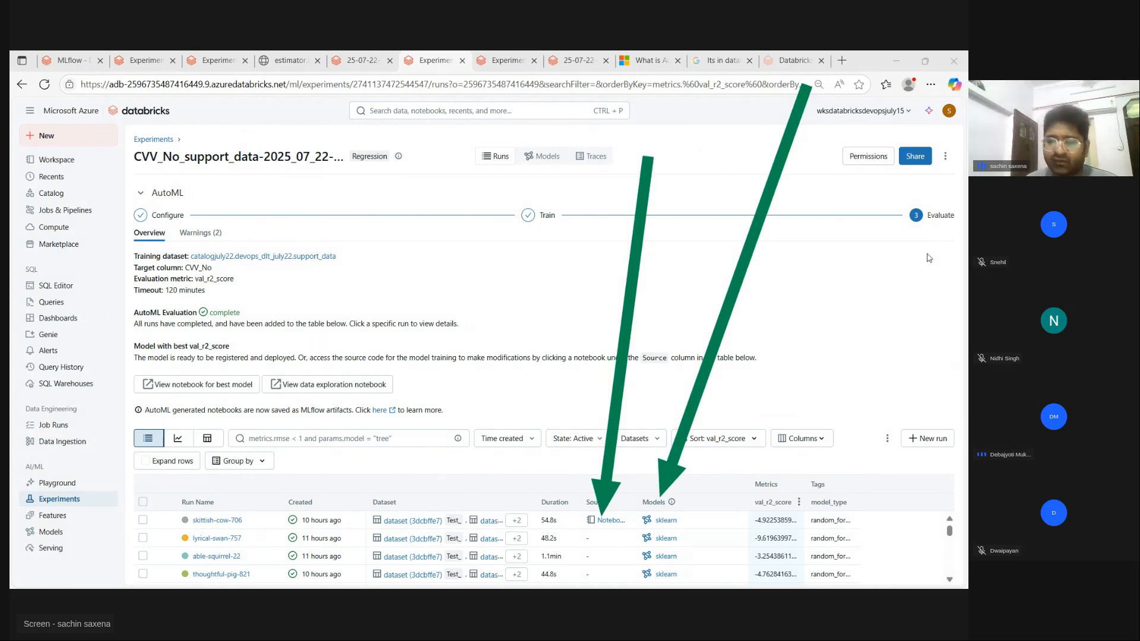
click(608, 524)
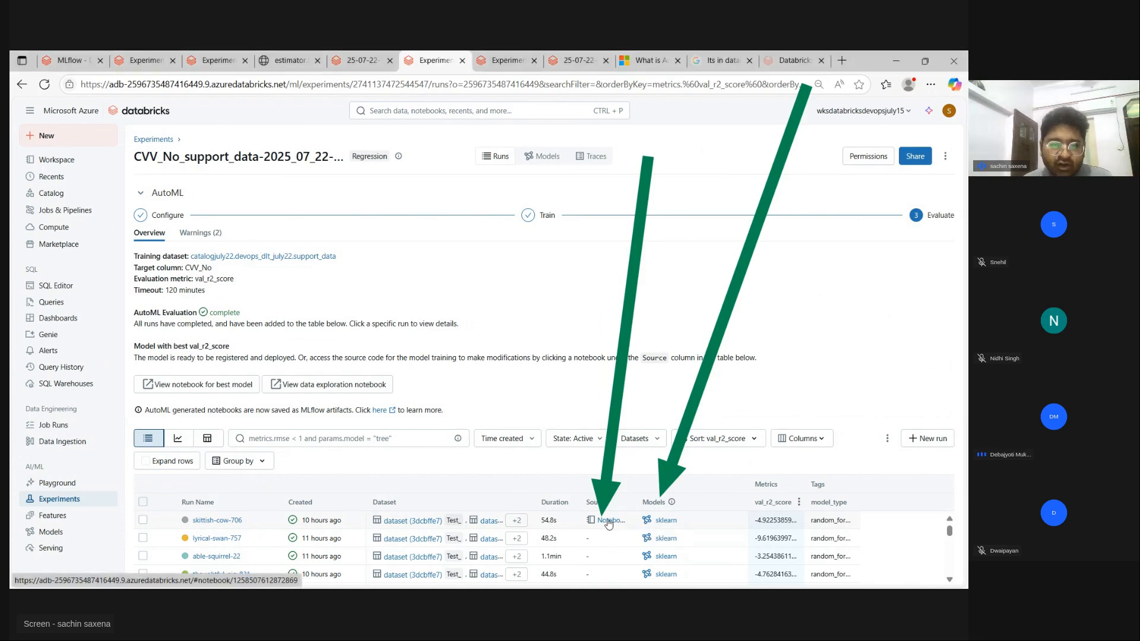
right_click(609, 522)
click(642, 331)
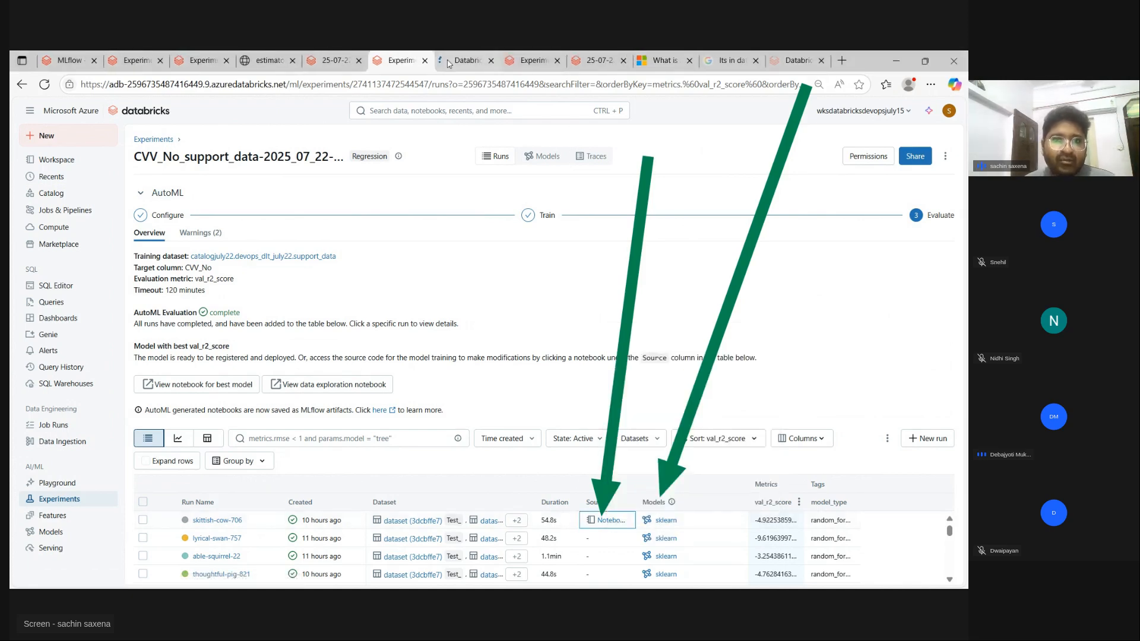
click(449, 62)
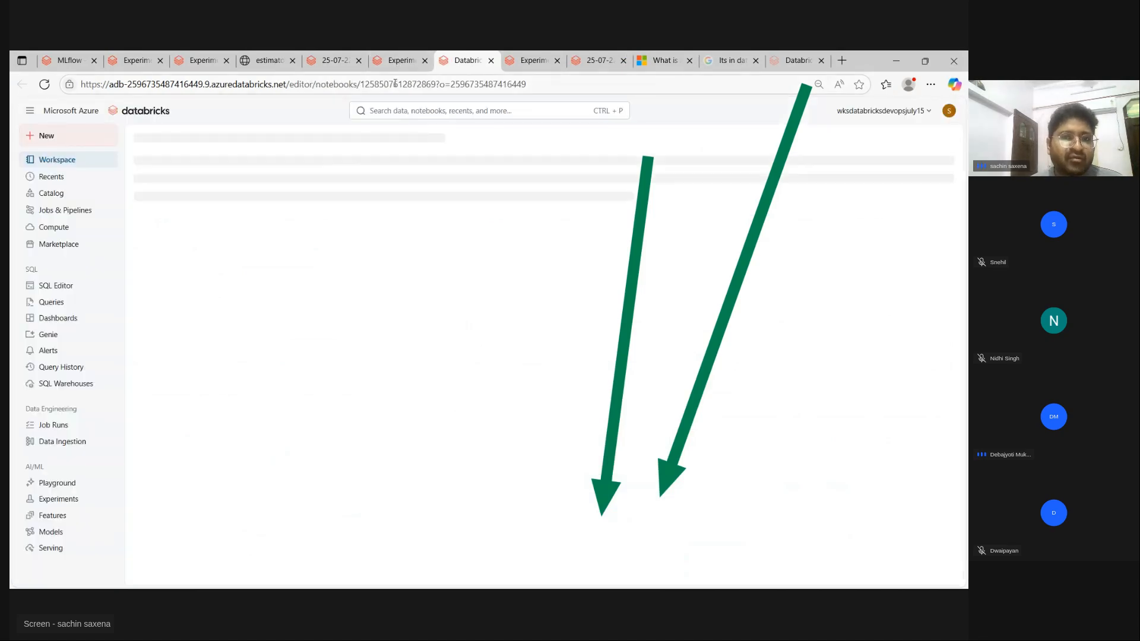
click(396, 60)
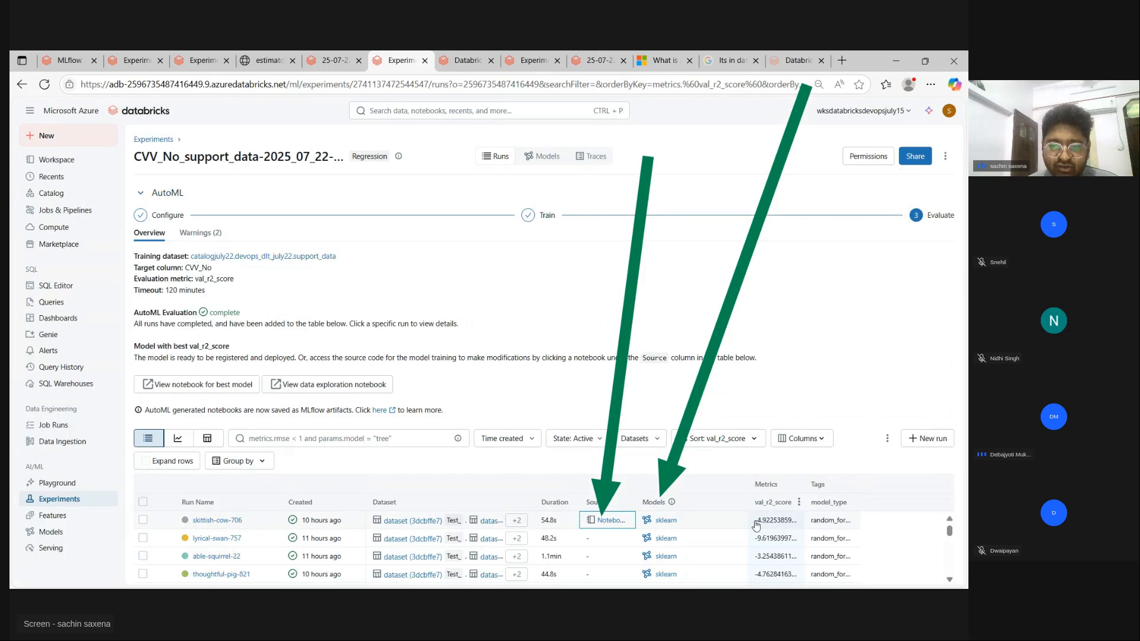
Reverse the val_r2_score sort order to view the runs at the other end, then restore it
click(791, 507)
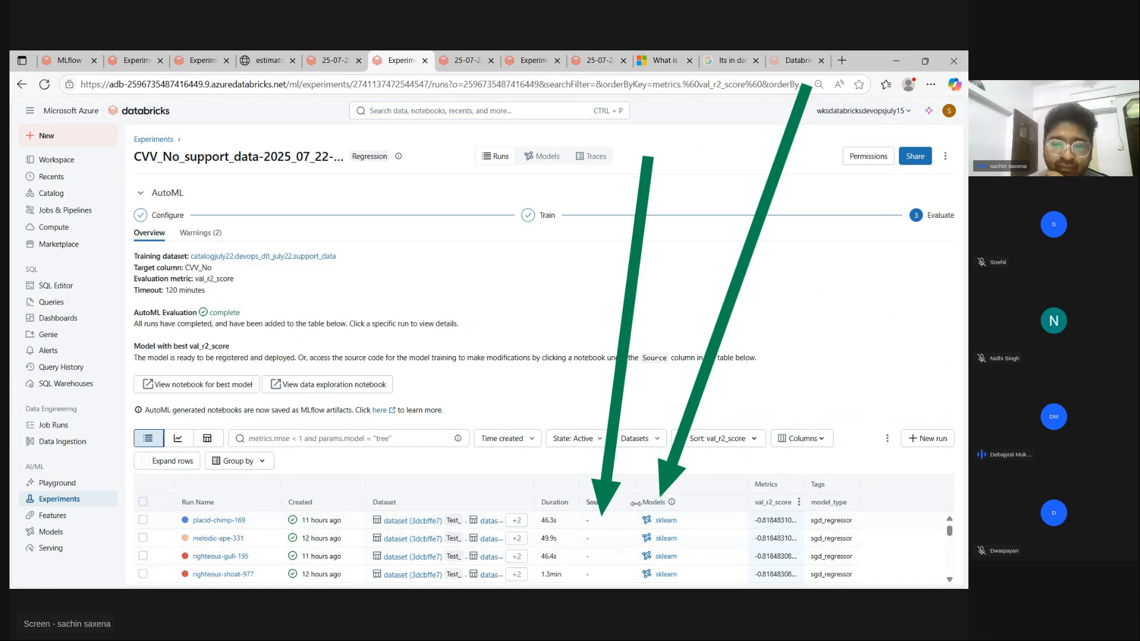
click(789, 504)
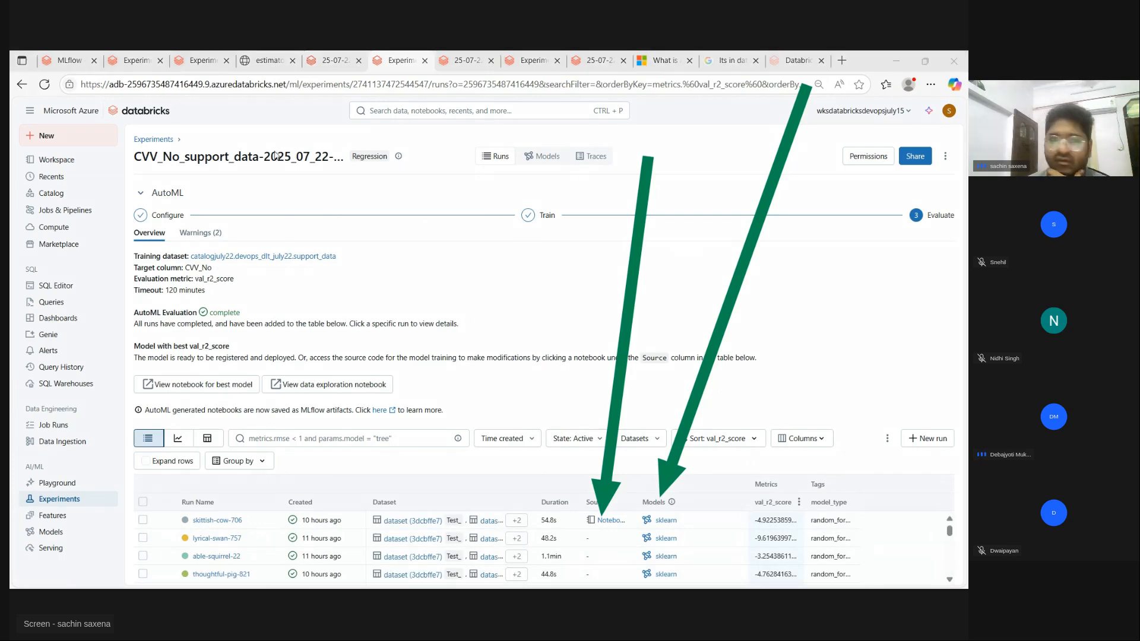
Compare the skittish-cow-706, able-squirrel-22 and lyrical-swan-757 runs of the CVV_No_support_data experiment
drag(102, 122, 181, 362)
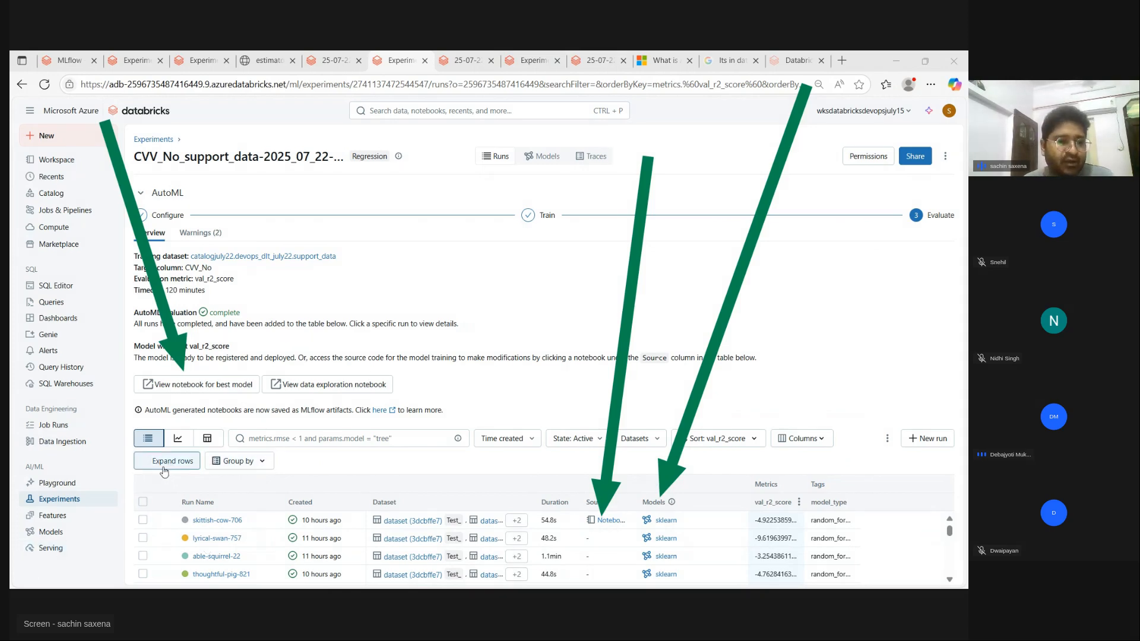
click(143, 520)
click(143, 533)
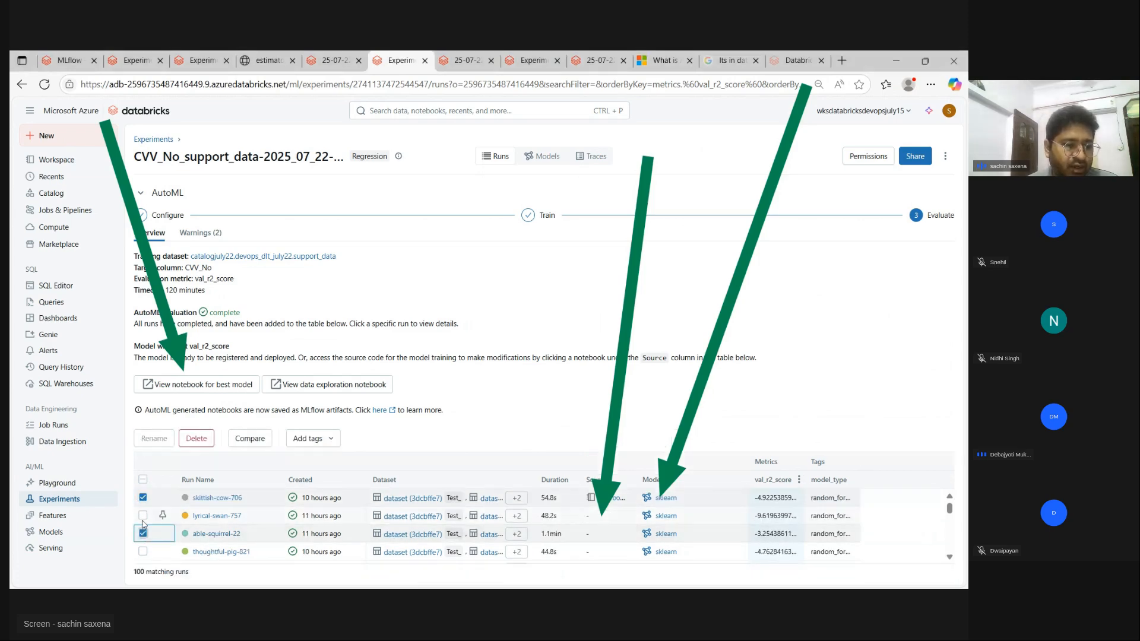
click(143, 515)
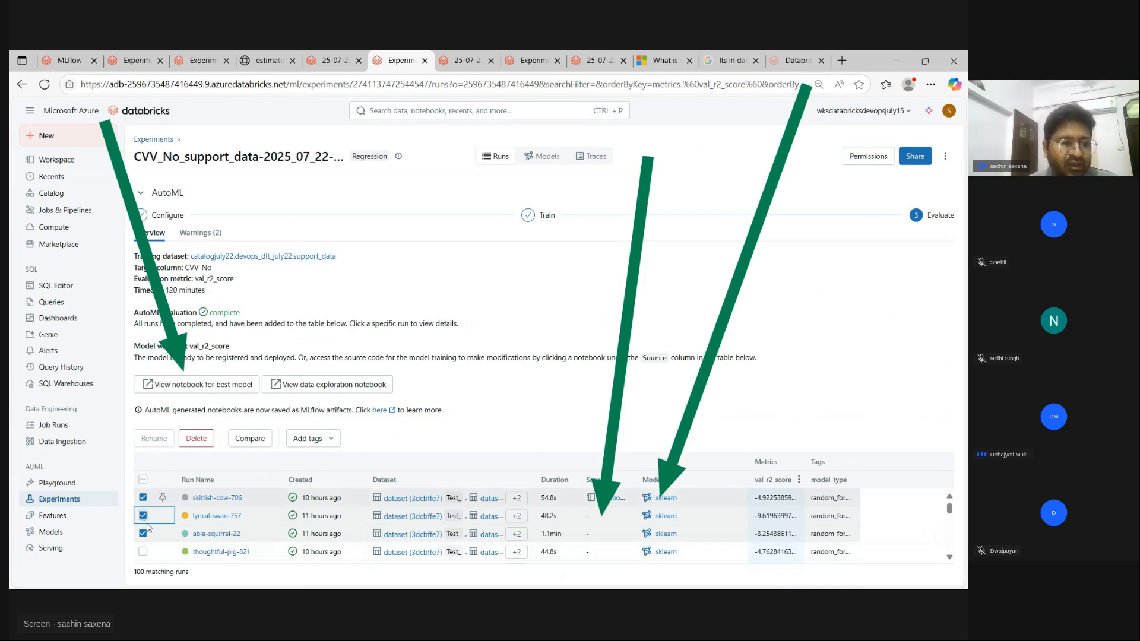
click(250, 438)
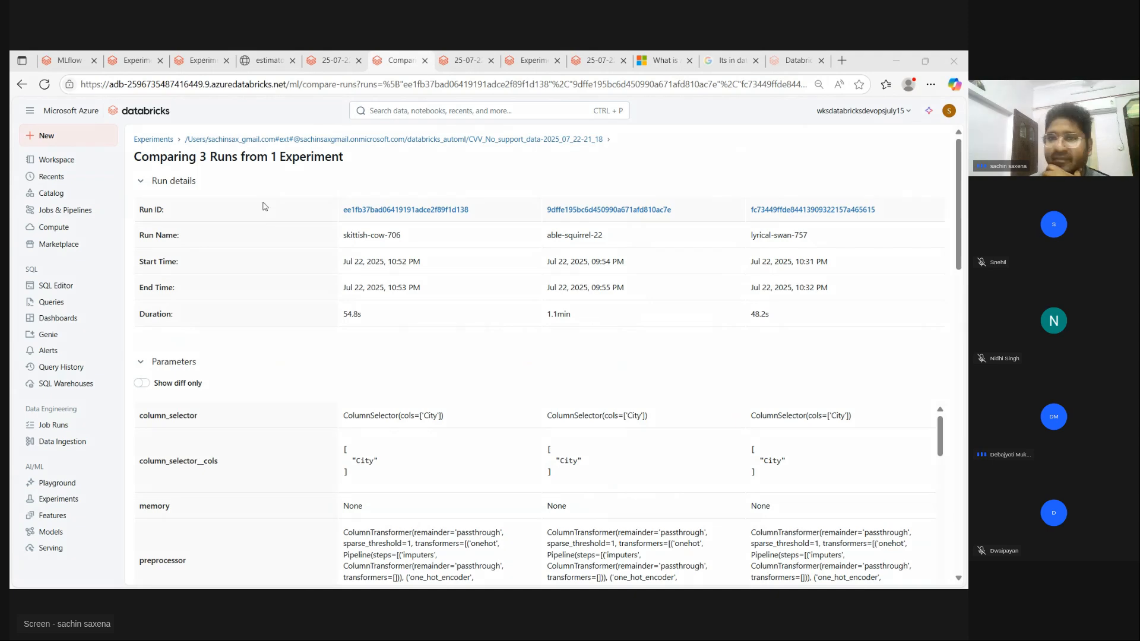
Examine the run details, regressor parameters and validation metrics of the three compared runs down to their artifacts
mouse_move(207, 178)
mouse_down()
mouse_move(615, 240)
mouse_move(929, 248)
mouse_up()
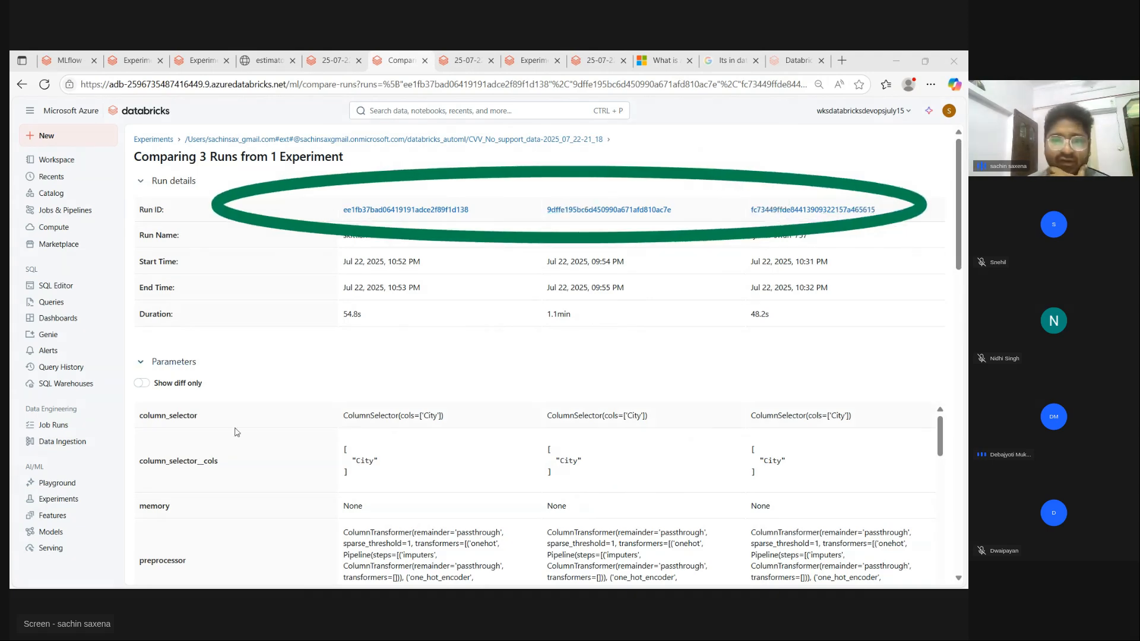
scroll(347, 388, down, 2)
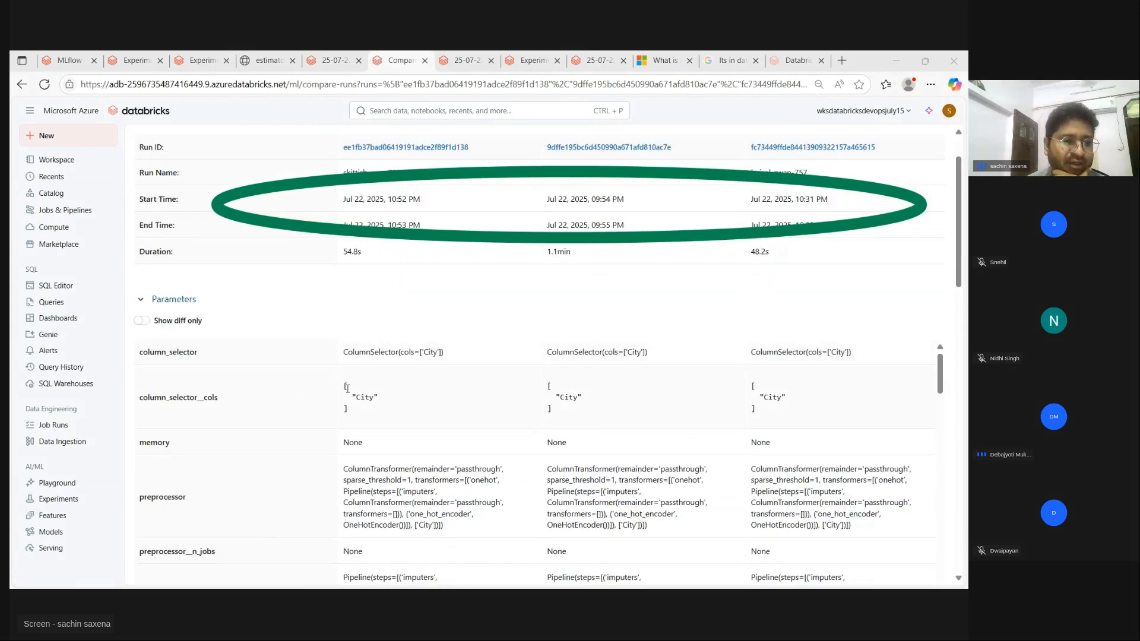
scroll(348, 388, down, 6)
scroll(315, 435, down, 10)
scroll(181, 434, down, 10)
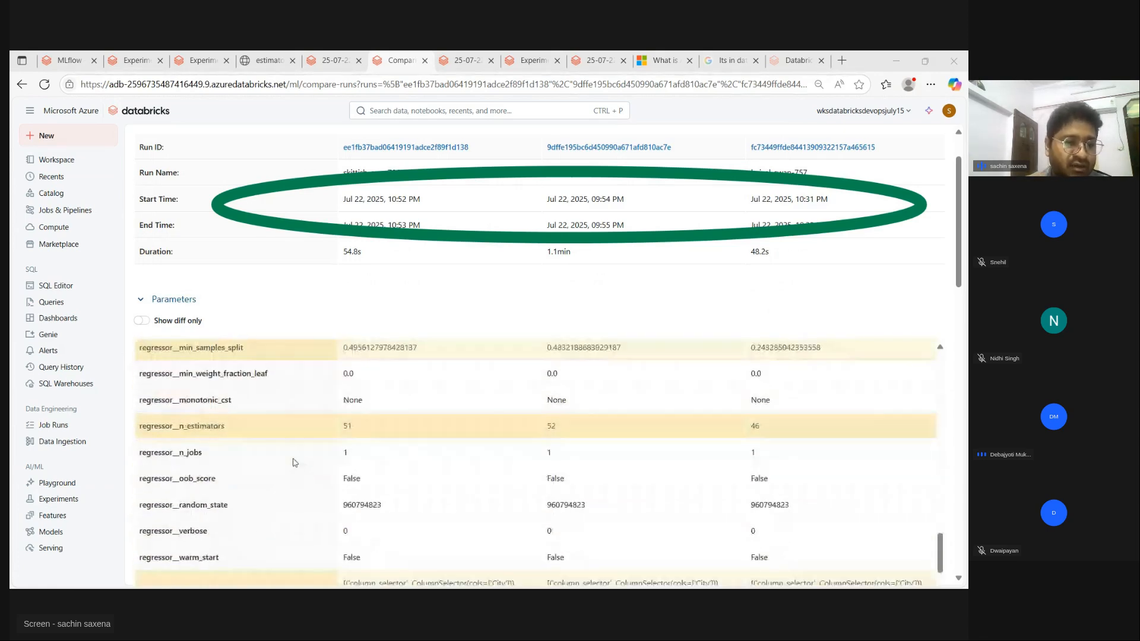
scroll(294, 463, down, 3)
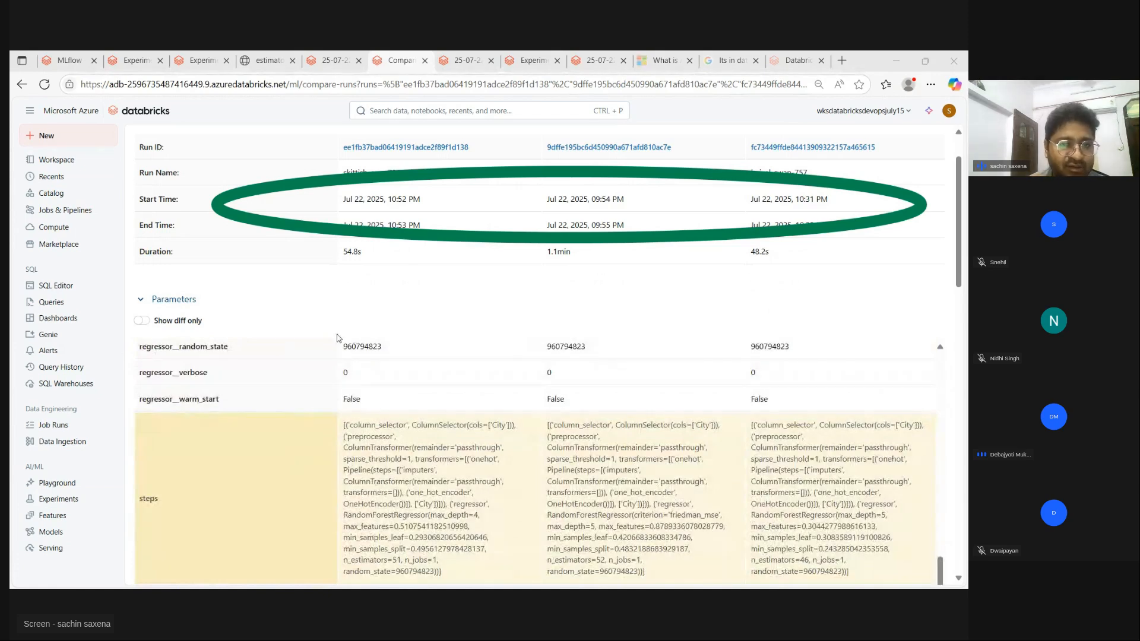
drag(337, 338, 399, 389)
click(343, 402)
scroll(297, 451, down, 7)
scroll(296, 461, down, 10)
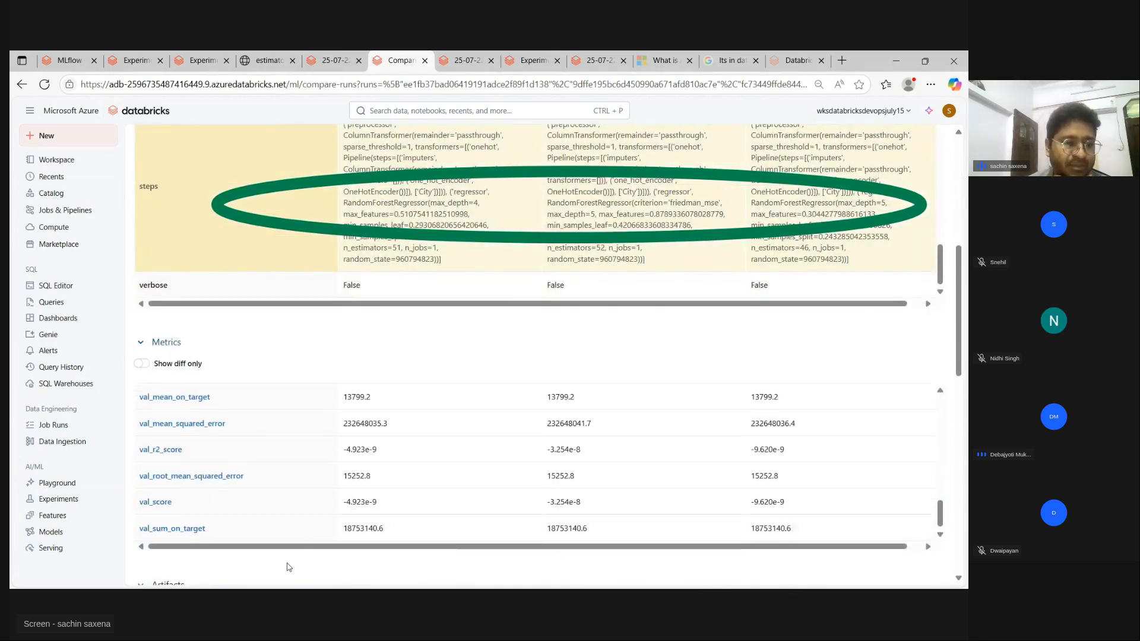
scroll(296, 538, down, 4)
scroll(275, 446, down, 3)
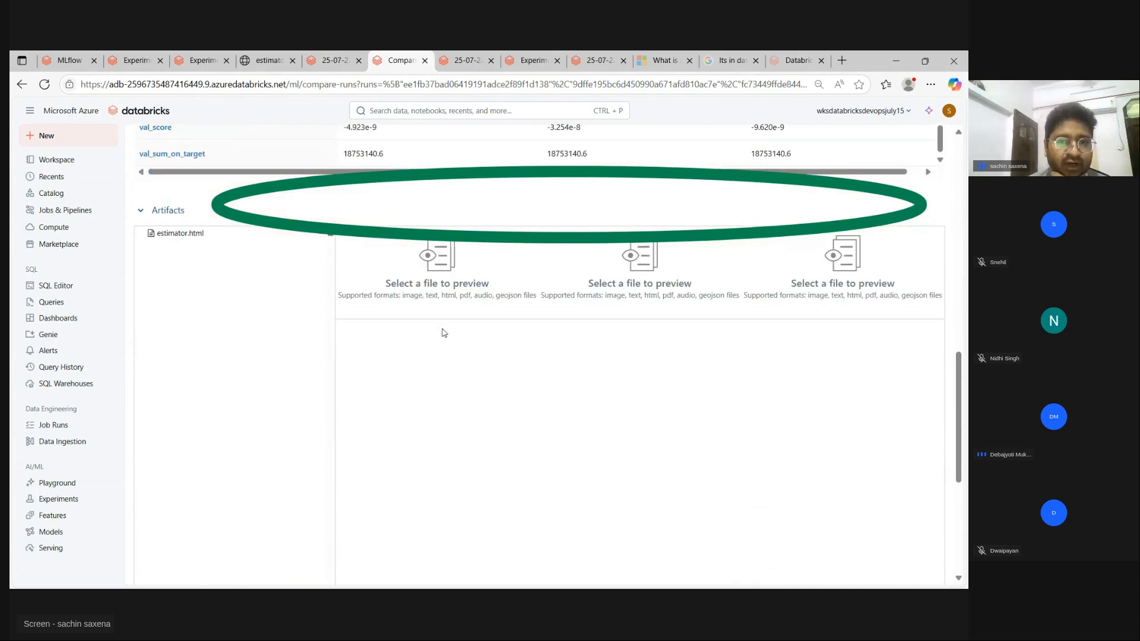
Preview the estimator.html artifact for all three runs and examine each pipeline diagram down to its RandomForestRegressor
scroll(442, 330, up, 1)
click(171, 297)
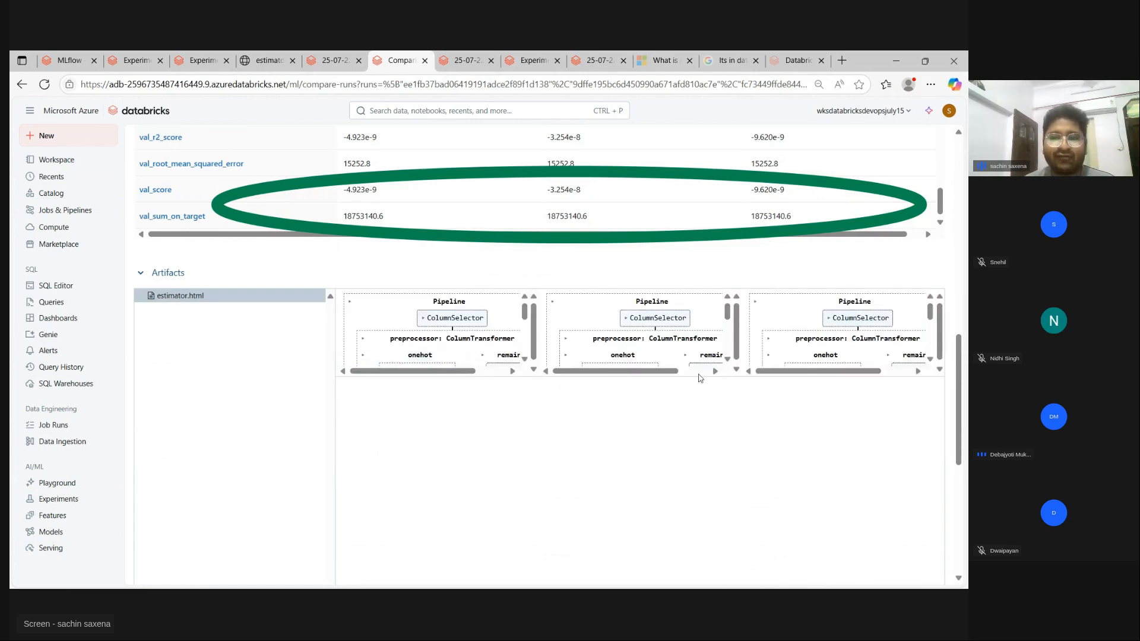
scroll(457, 335, down, 3)
scroll(475, 341, up, 3)
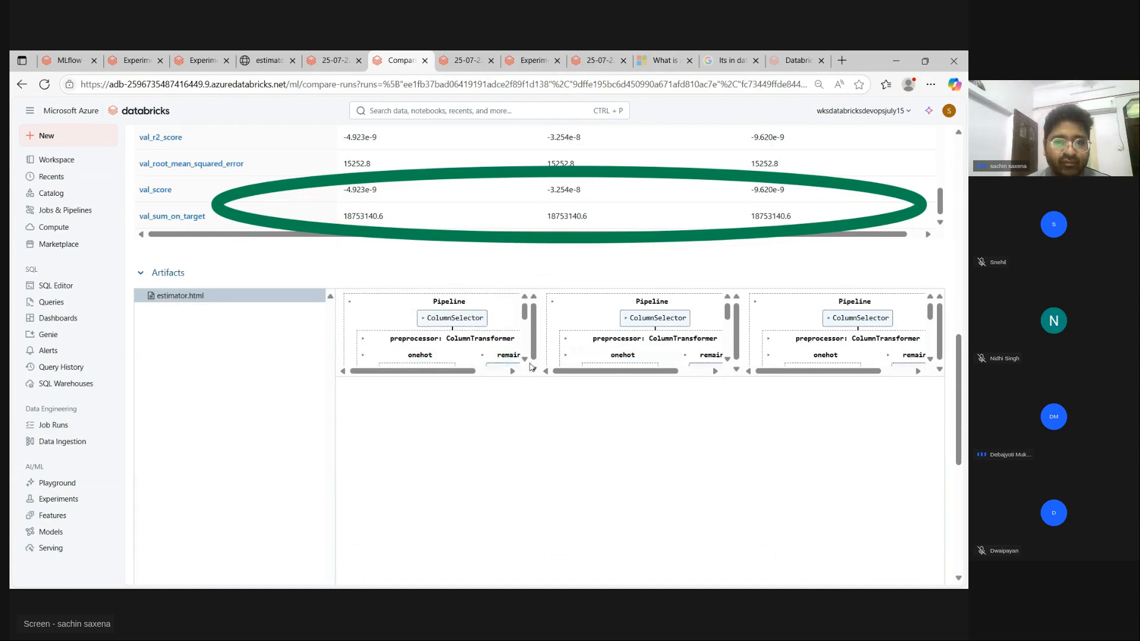
scroll(531, 366, down, 4)
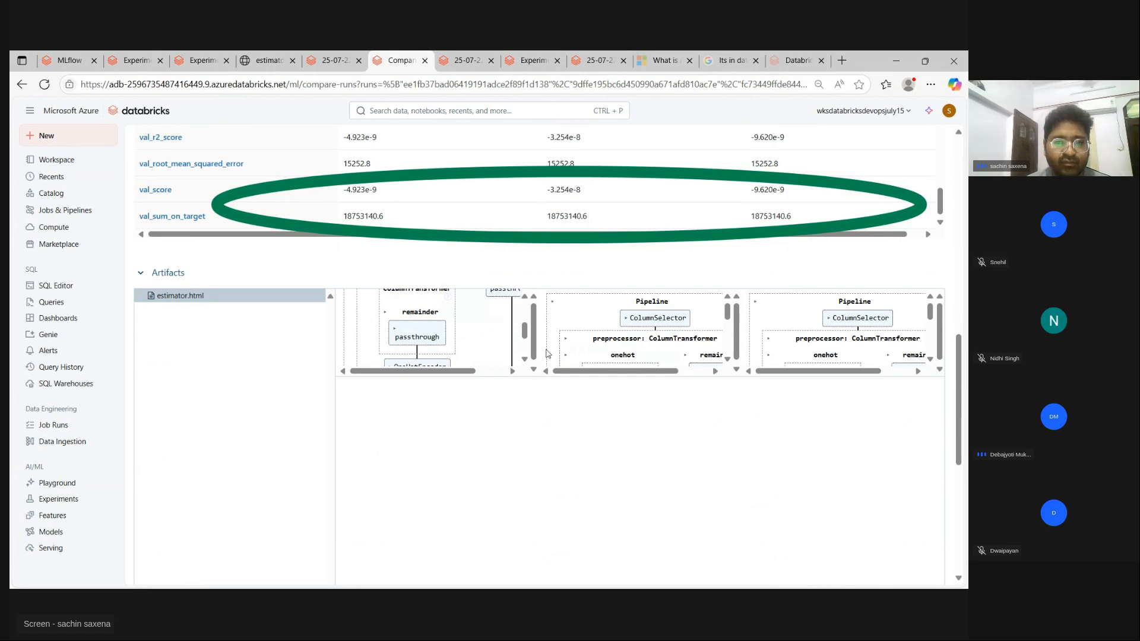
scroll(463, 332, down, 2)
scroll(469, 335, up, 5)
scroll(670, 355, down, 5)
scroll(849, 333, down, 4)
scroll(849, 333, down, 1)
scroll(496, 351, down, 1)
scroll(497, 351, down, 3)
scroll(470, 425, down, 3)
scroll(471, 419, up, 5)
scroll(466, 400, up, 2)
scroll(371, 275, up, 3)
scroll(383, 337, up, 8)
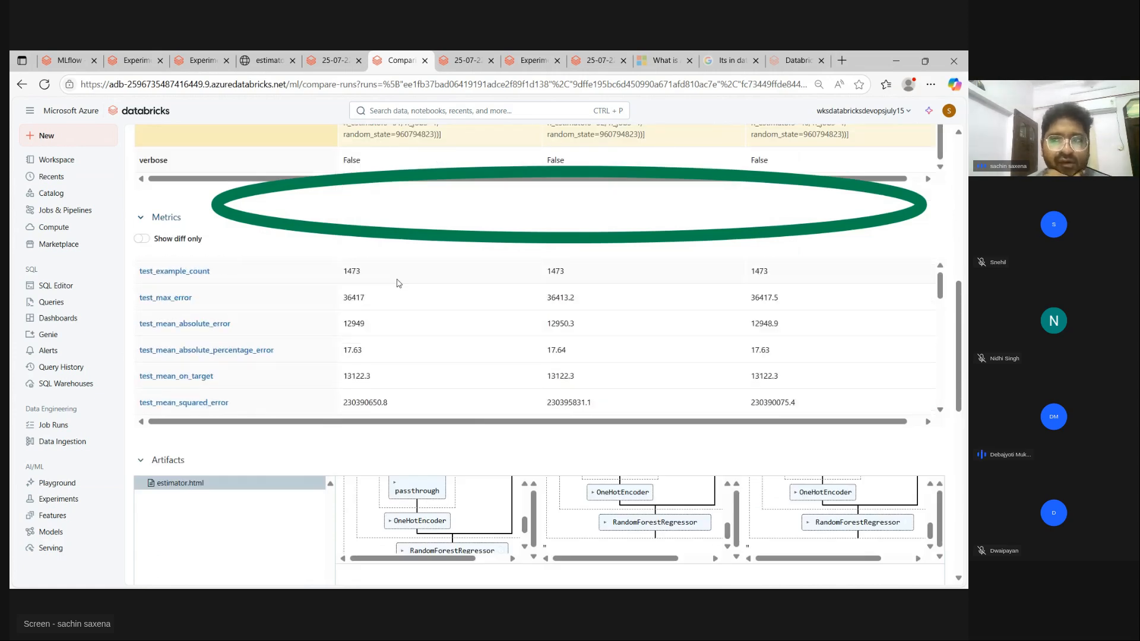
Examine the preprocessor parameters of the compared runs once more and return to the list of experiments
scroll(630, 280, up, 6)
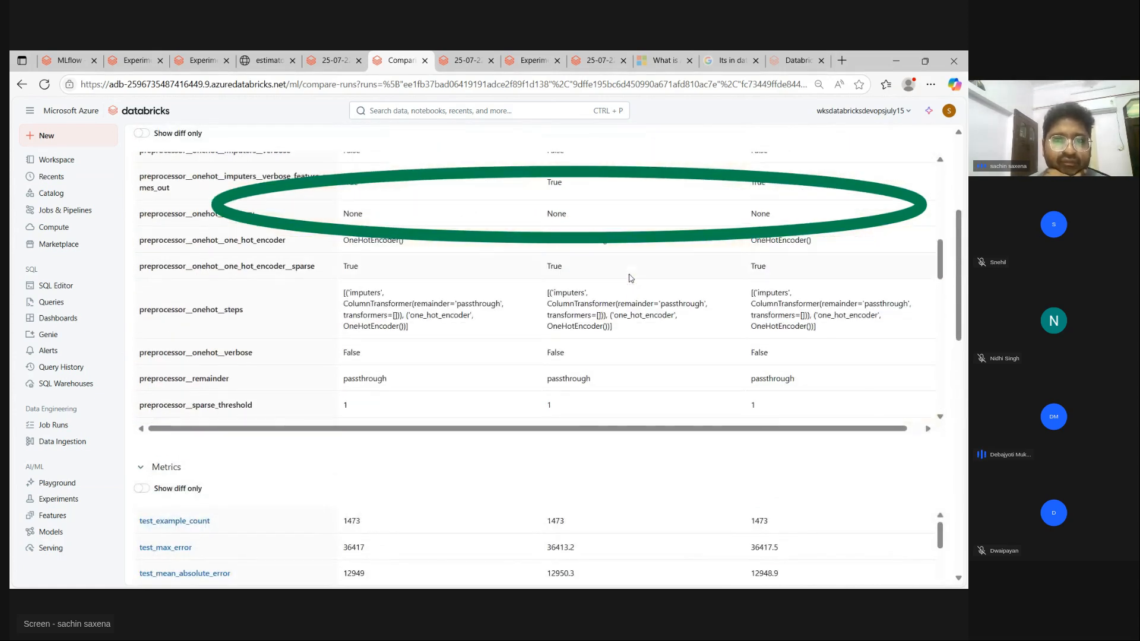
scroll(630, 278, down, 3)
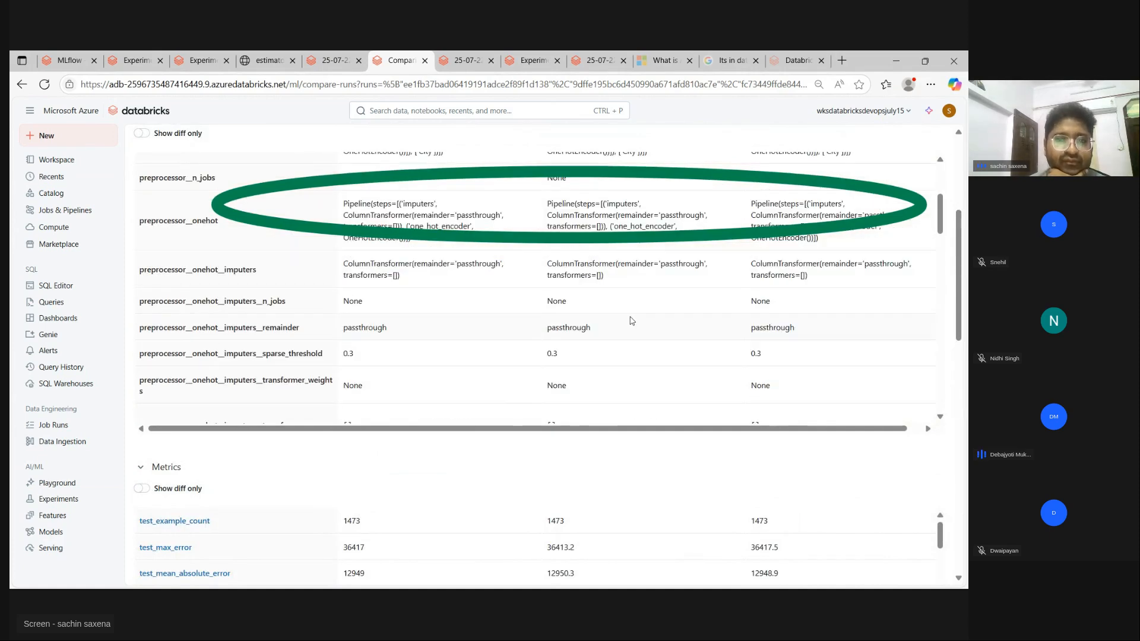
scroll(632, 321, down, 5)
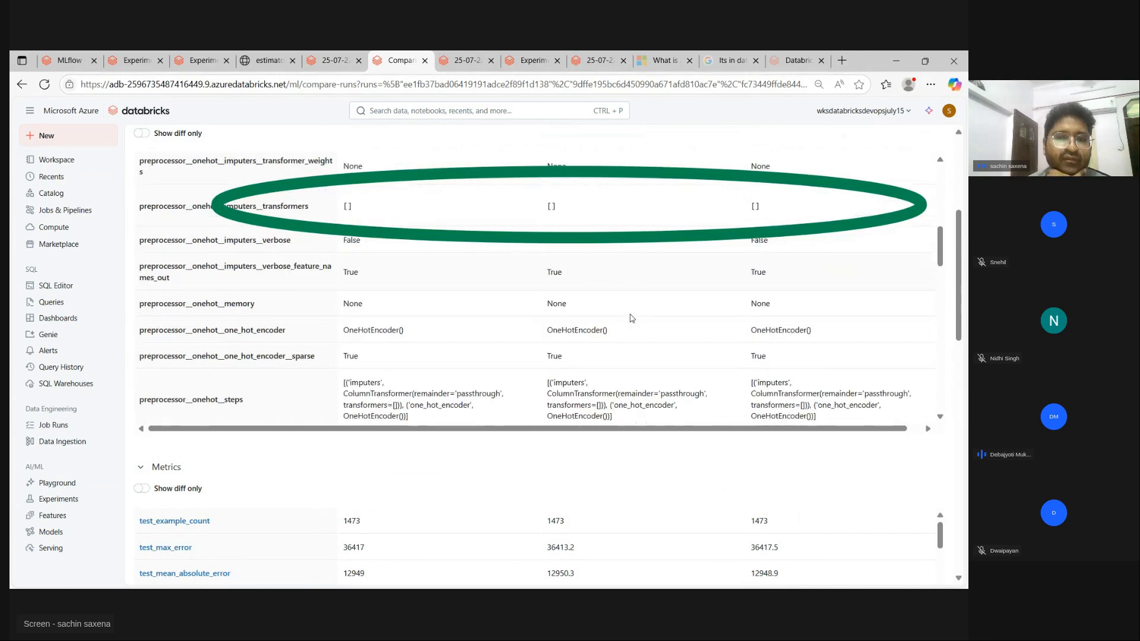
scroll(632, 319, down, 2)
scroll(623, 309, up, 4)
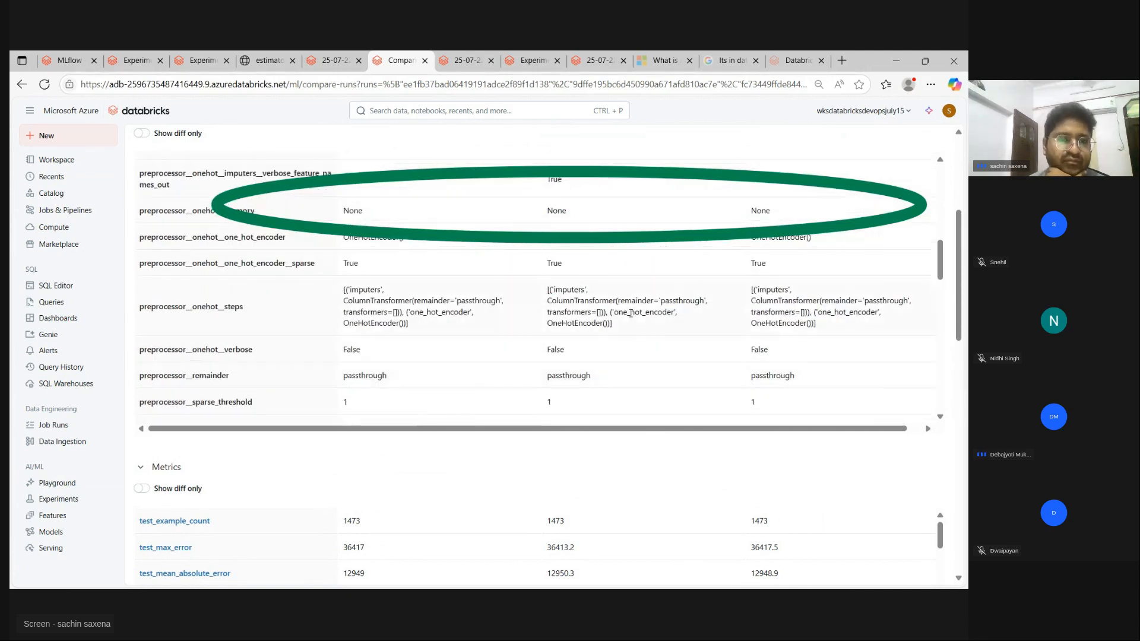
scroll(620, 304, up, 5)
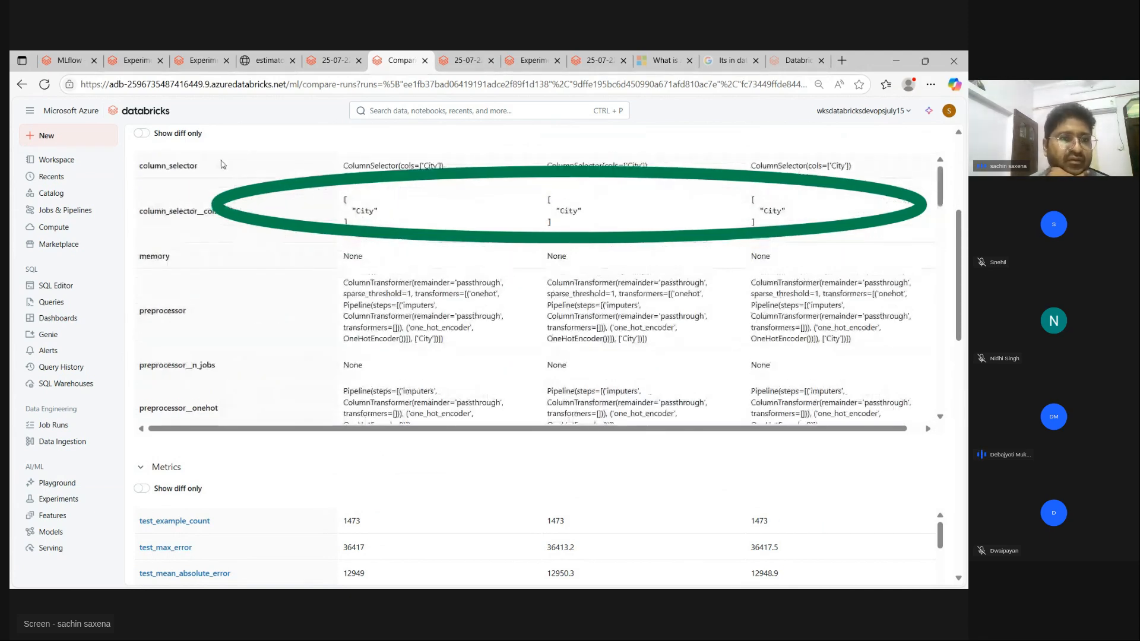
scroll(178, 230, up, 3)
scroll(177, 230, up, 2)
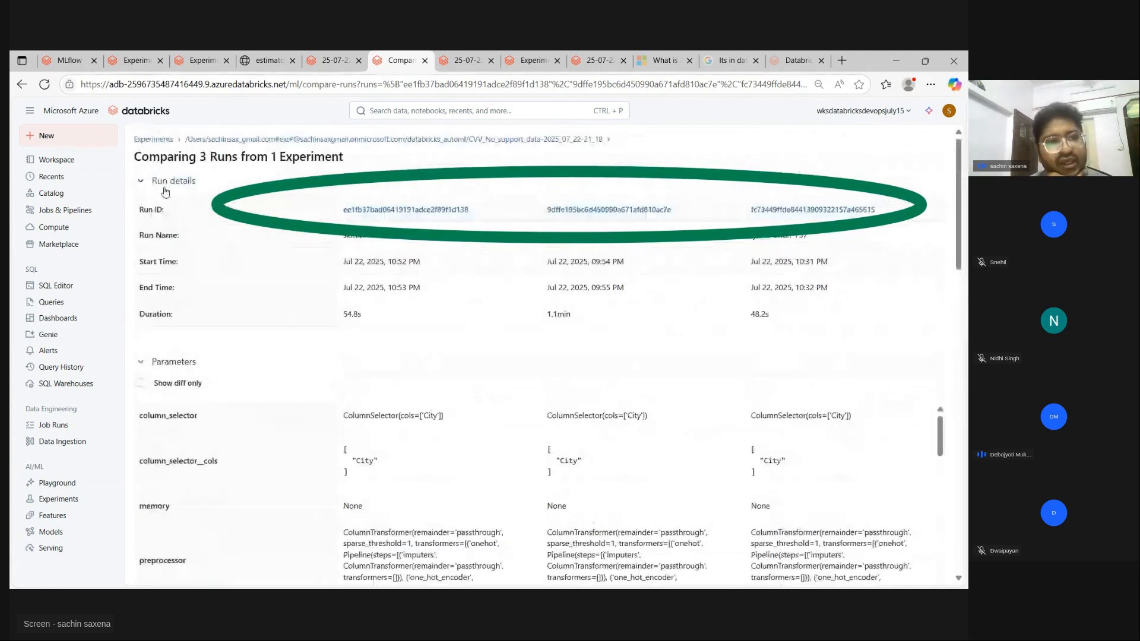
click(156, 141)
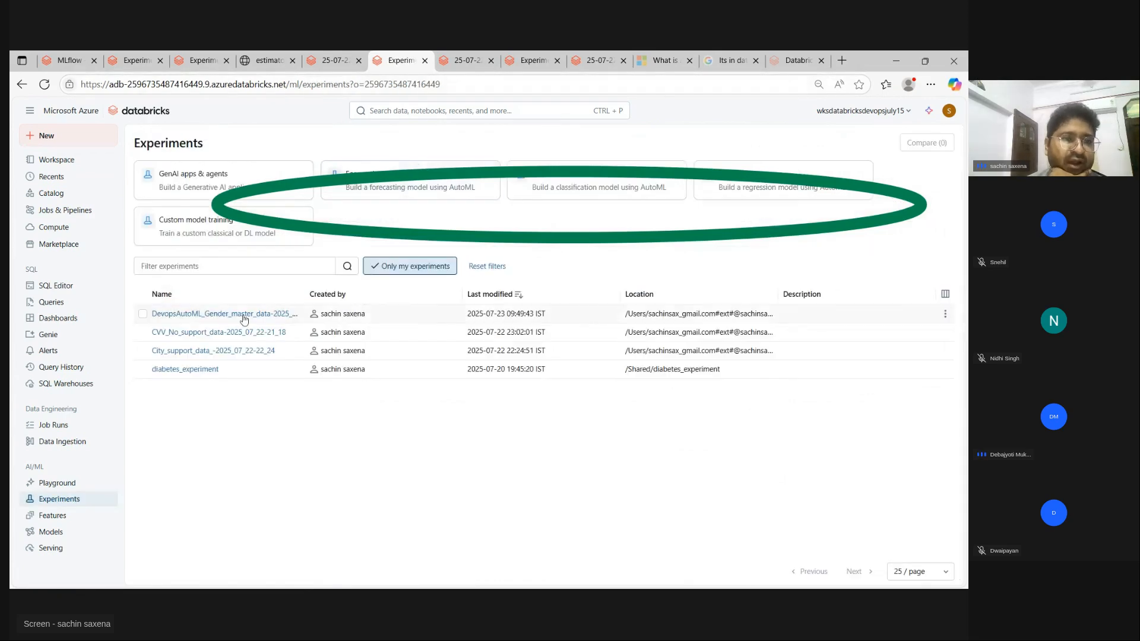
Export the Random Forest Regressor training notebook as an IPython notebook and check the downloaded file in its folder
click(460, 60)
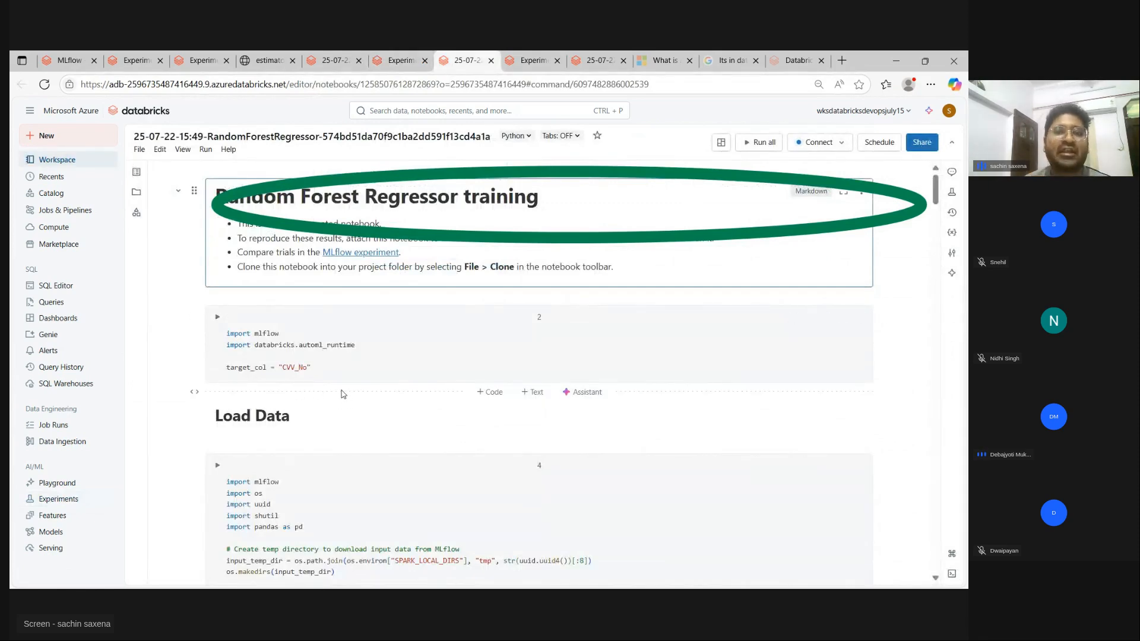
click(304, 368)
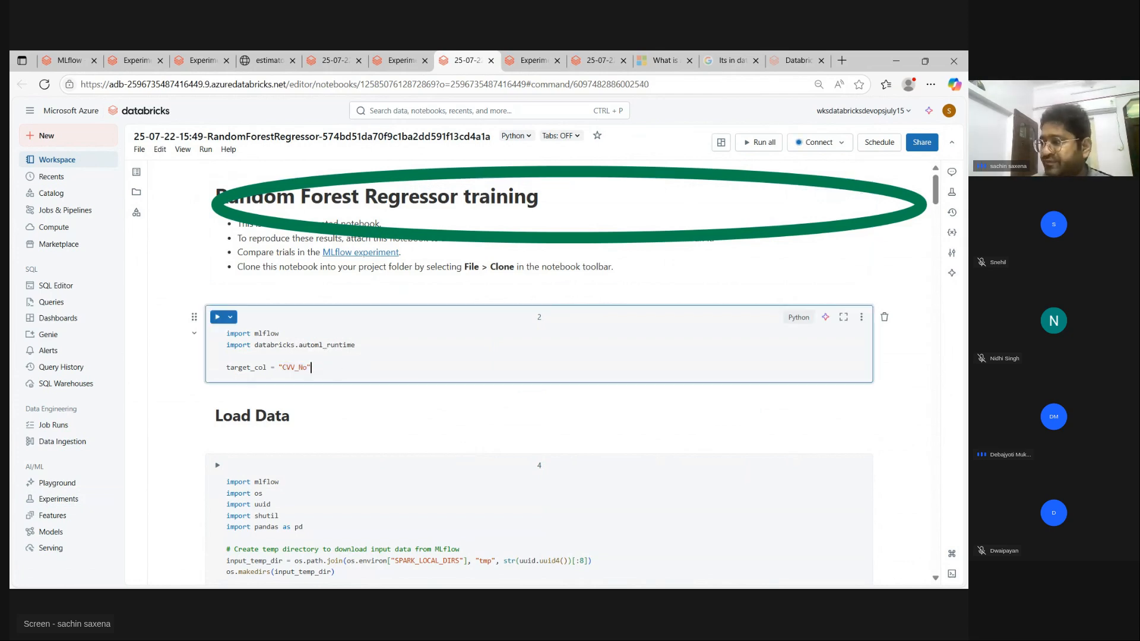
click(140, 151)
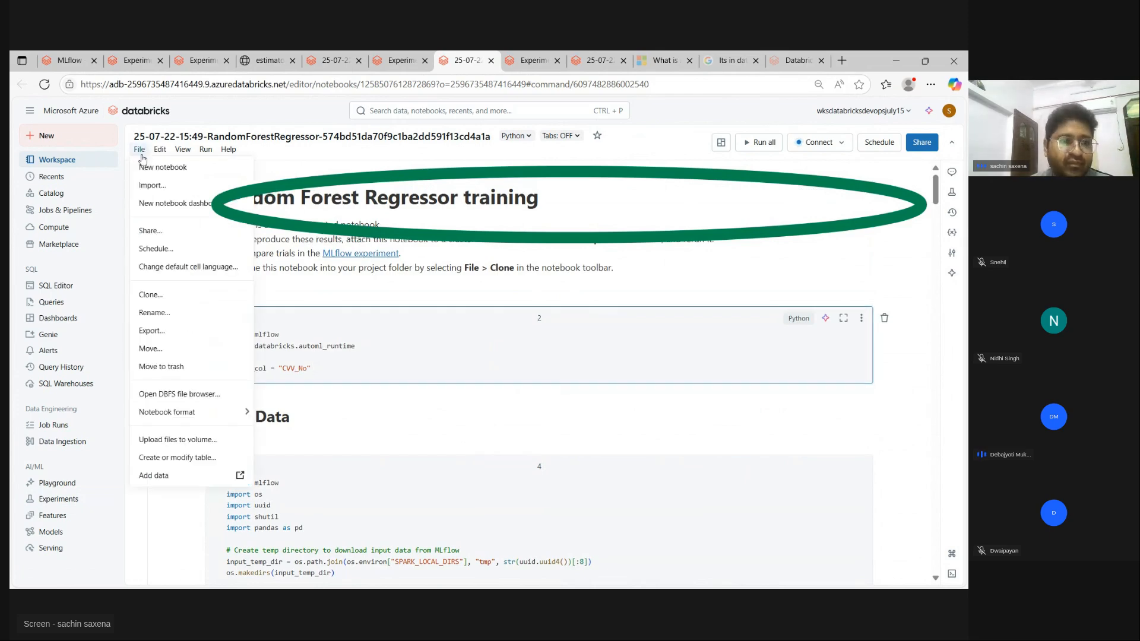
click(152, 333)
click(414, 346)
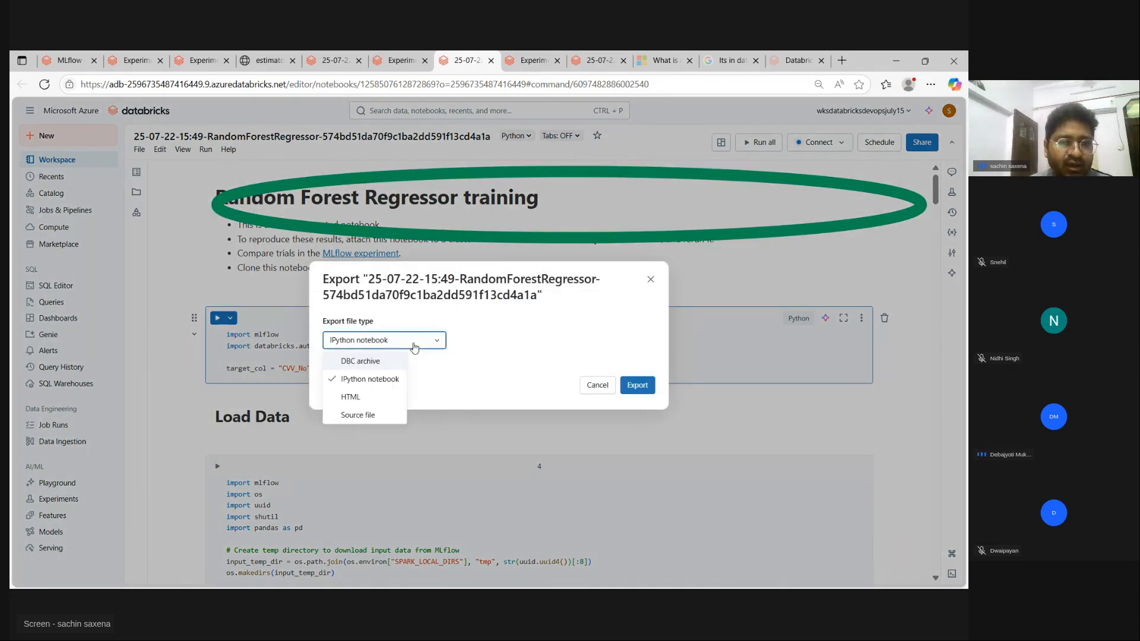
click(368, 383)
click(637, 386)
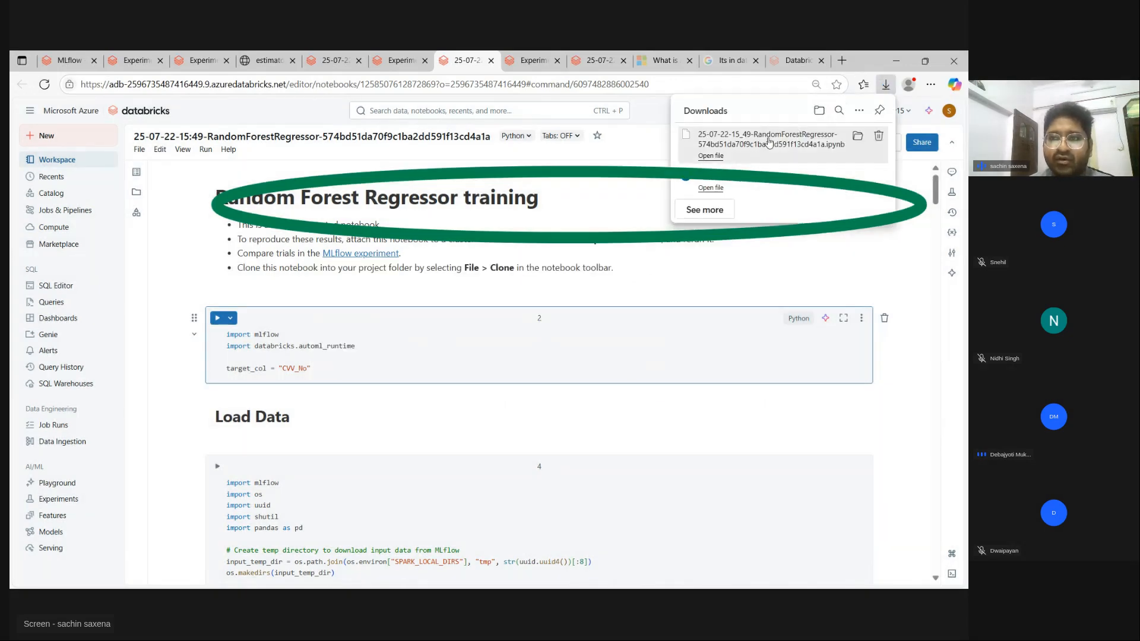
click(857, 139)
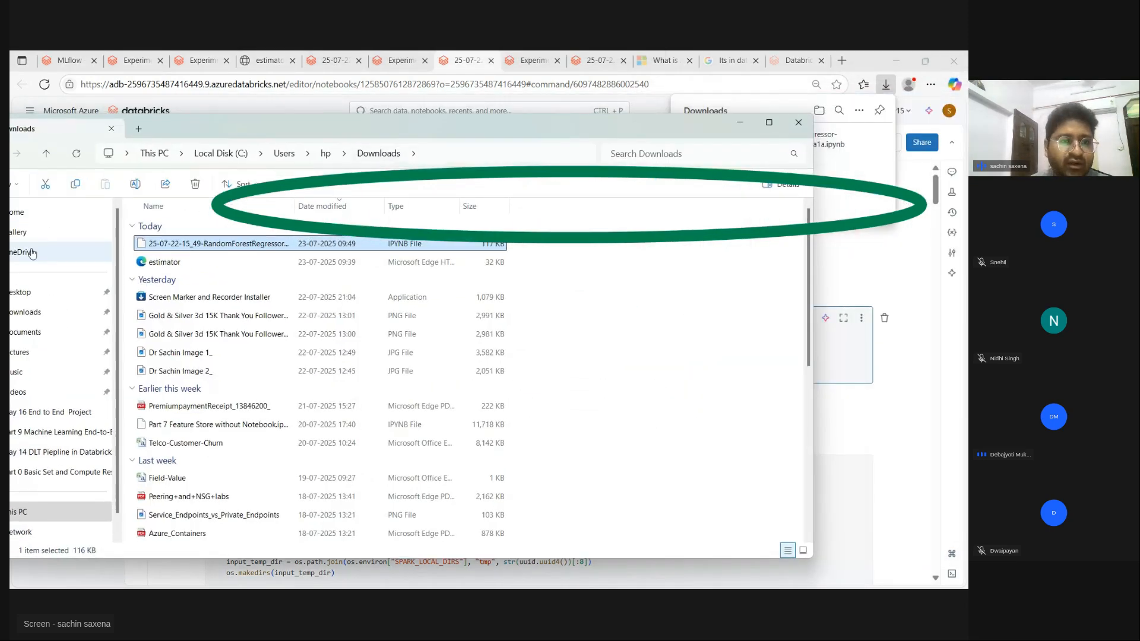
click(799, 122)
Look through the notebook's data loading, categorical preprocessing and train-validation-test split sections
scroll(350, 361, down, 5)
scroll(350, 361, down, 5)
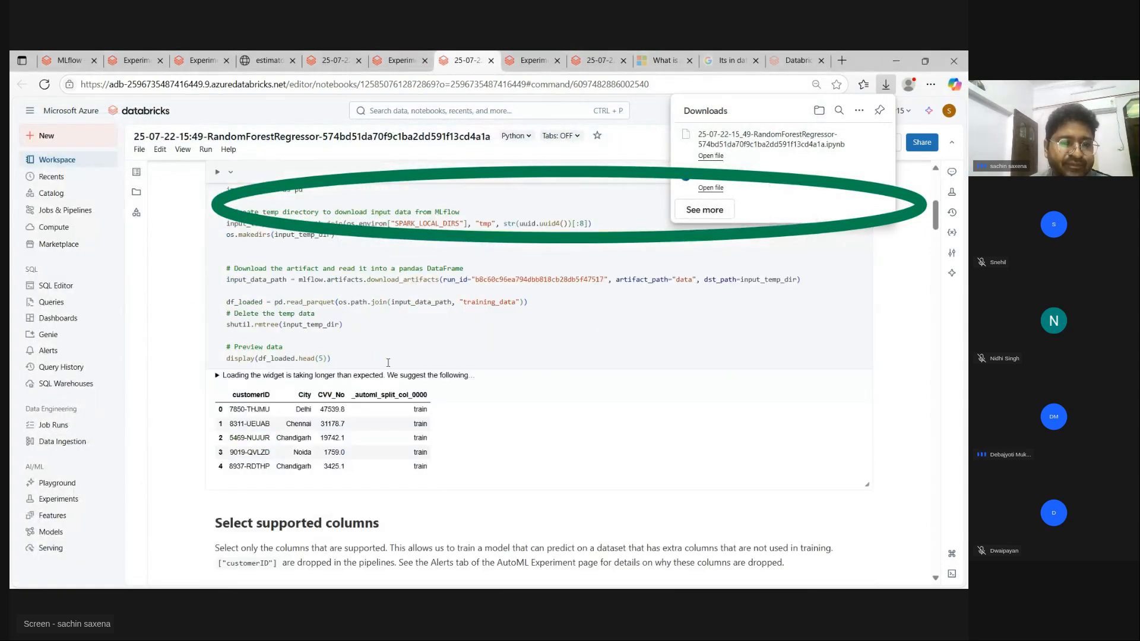
scroll(392, 360, down, 15)
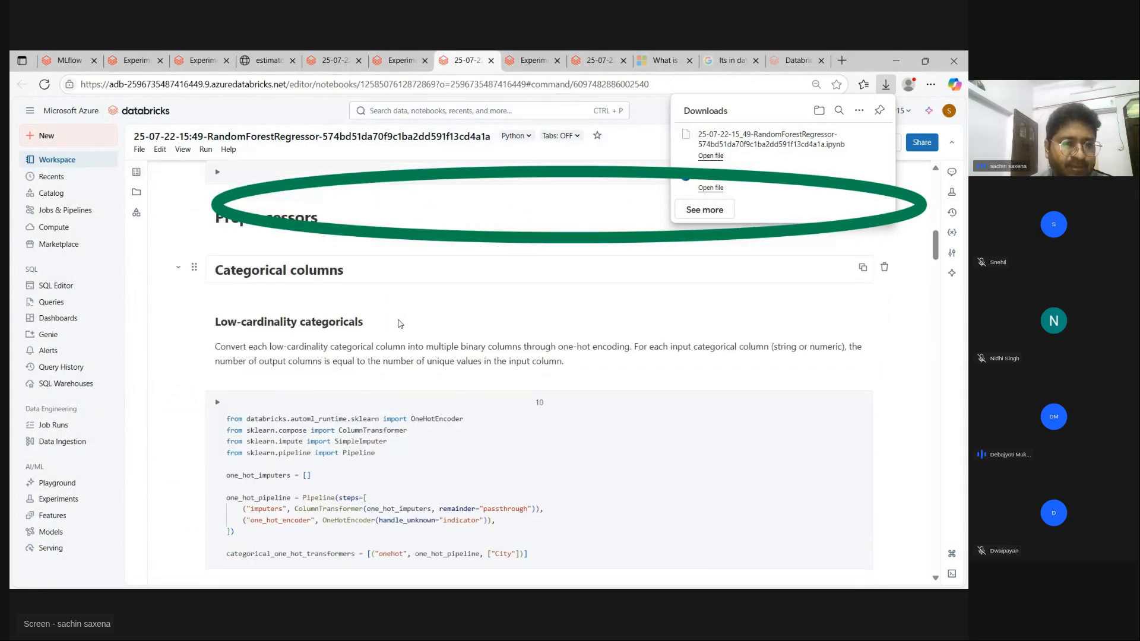
scroll(398, 323, down, 10)
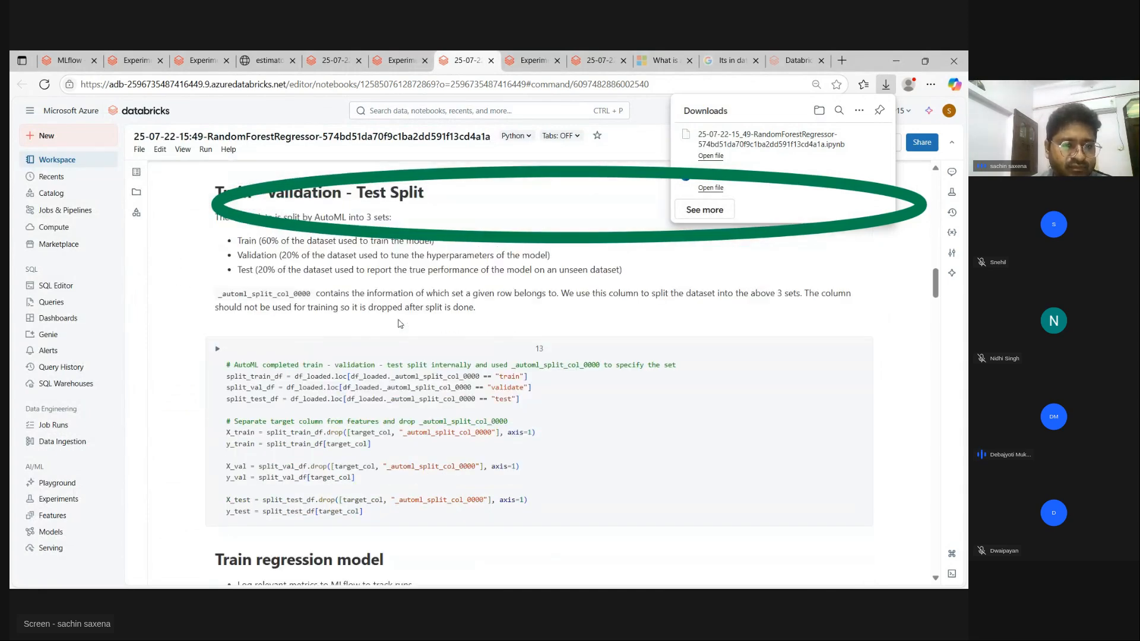
In the DevopsAutoML_Gender_master_data experiment, compare the upbeat-koi-805, clean-hawk-718, caring-ape-878 and able-deer-279 runs
click(408, 60)
click(536, 60)
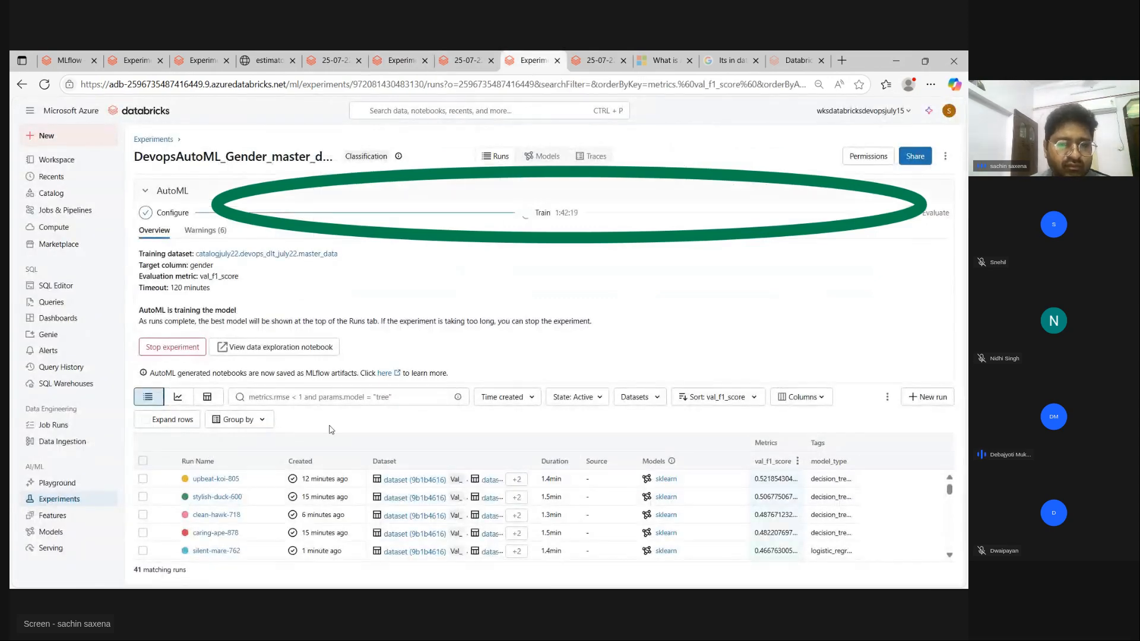
click(342, 62)
click(534, 61)
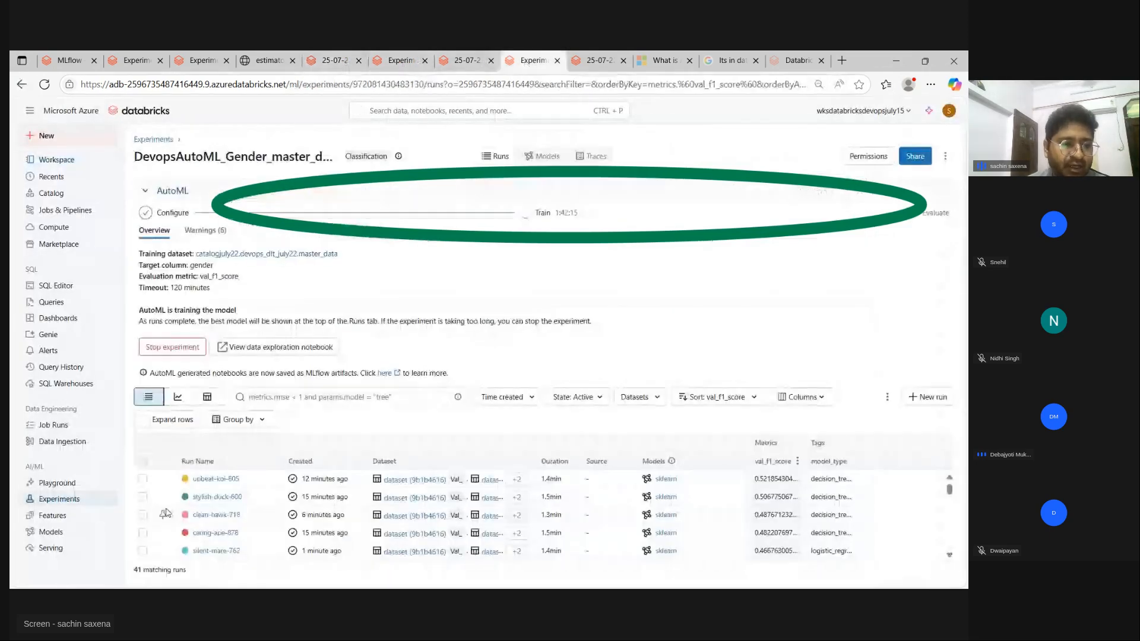
click(142, 479)
click(142, 492)
click(142, 510)
click(143, 545)
scroll(143, 543, down, 1)
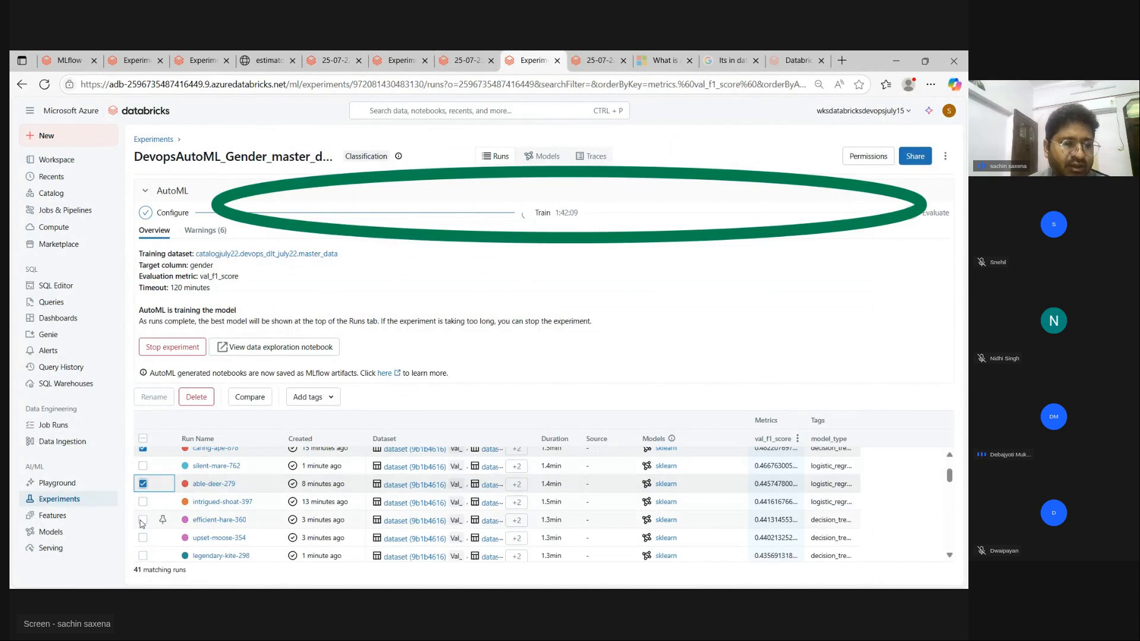
scroll(142, 514, up, 1)
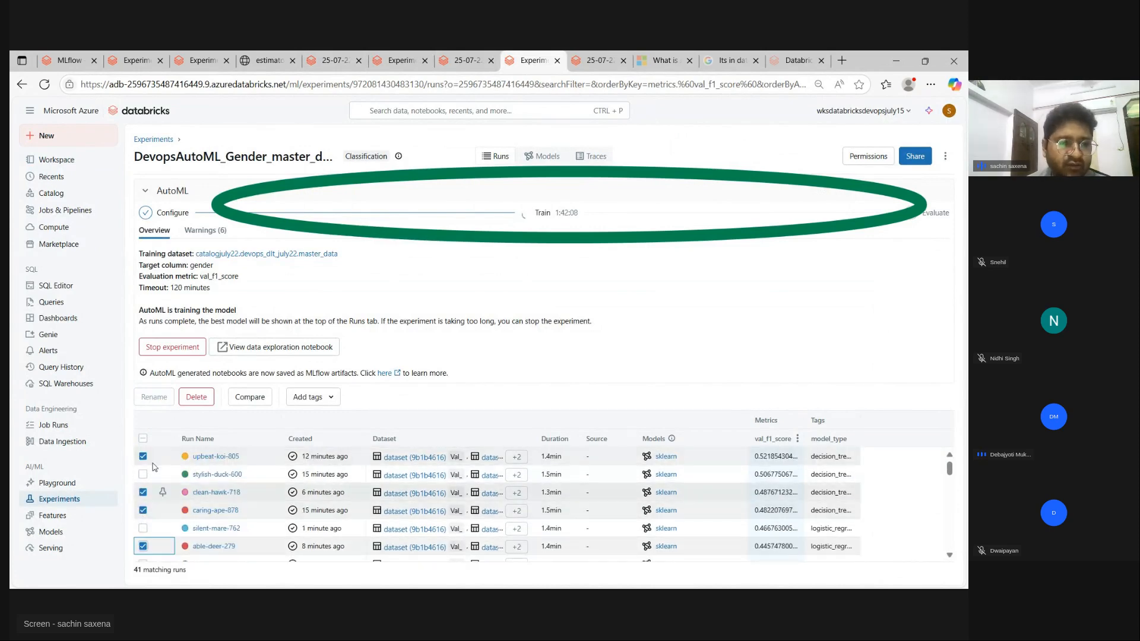
click(243, 401)
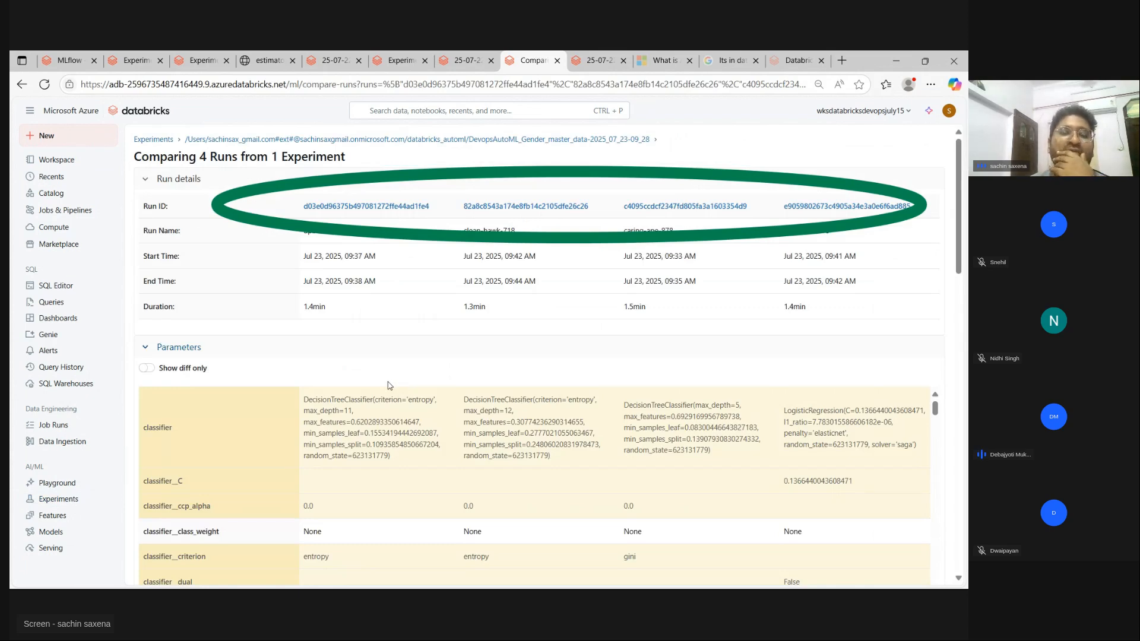
Examine the classifier parameters of the four compared runs and return to the experiment to look through its list of runs
scroll(389, 385, down, 10)
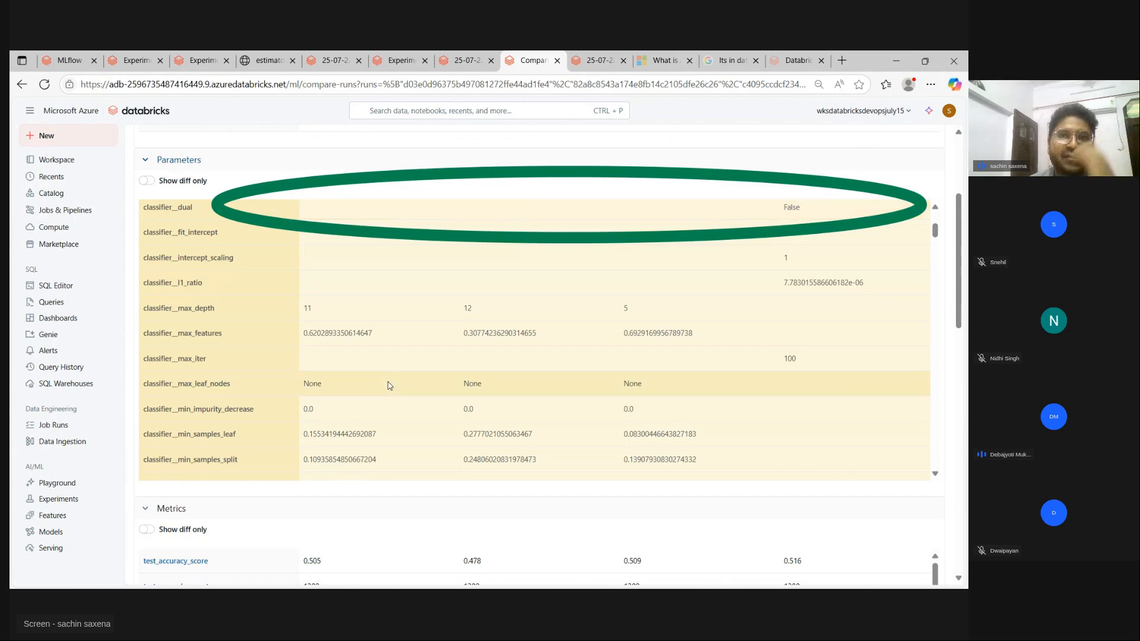
scroll(368, 472, up, 10)
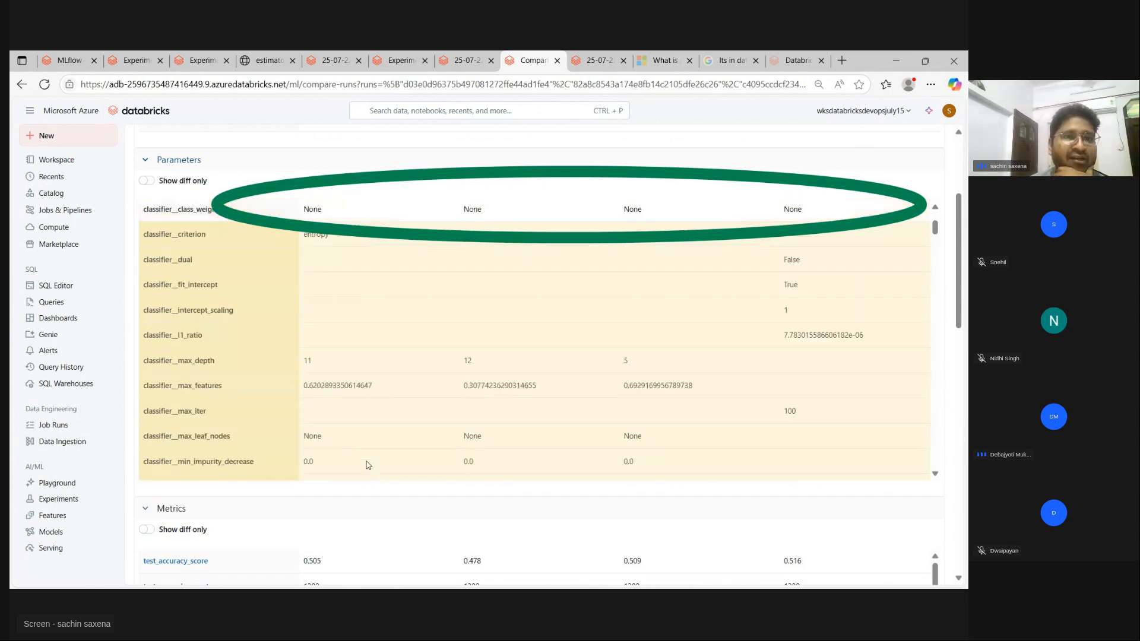
scroll(380, 324, up, 3)
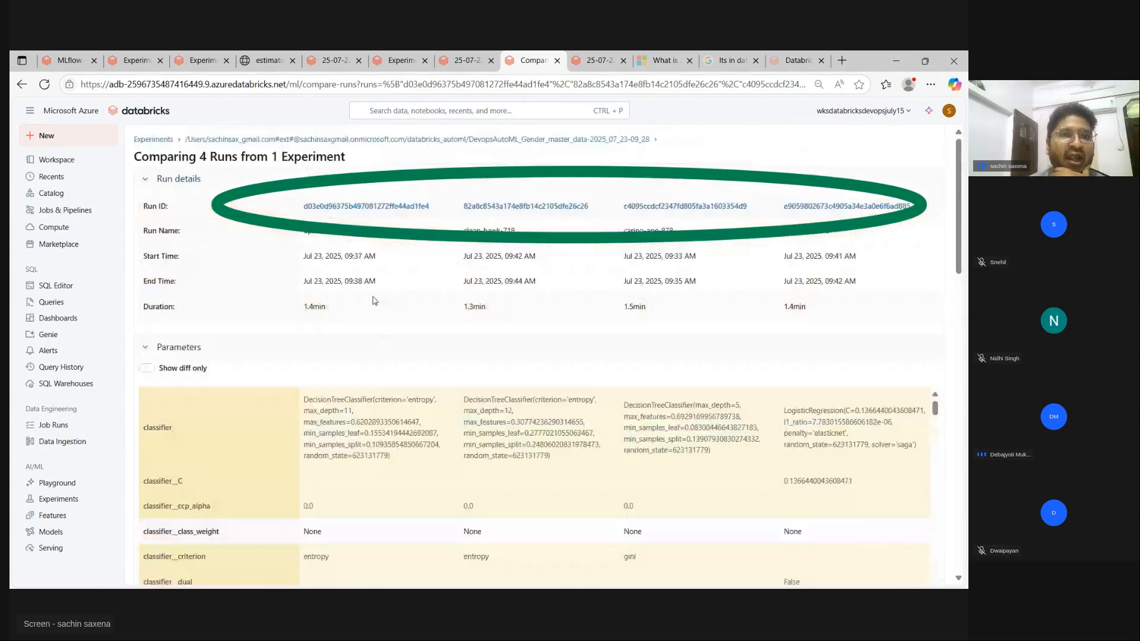
click(22, 85)
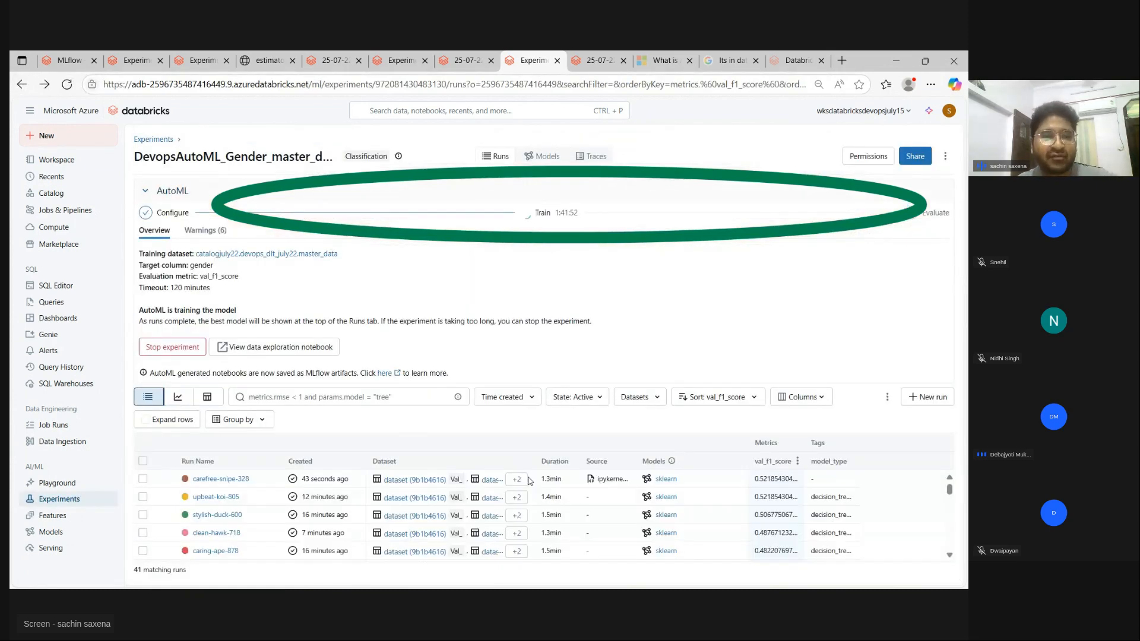
scroll(516, 511, down, 3)
scroll(525, 517, down, 5)
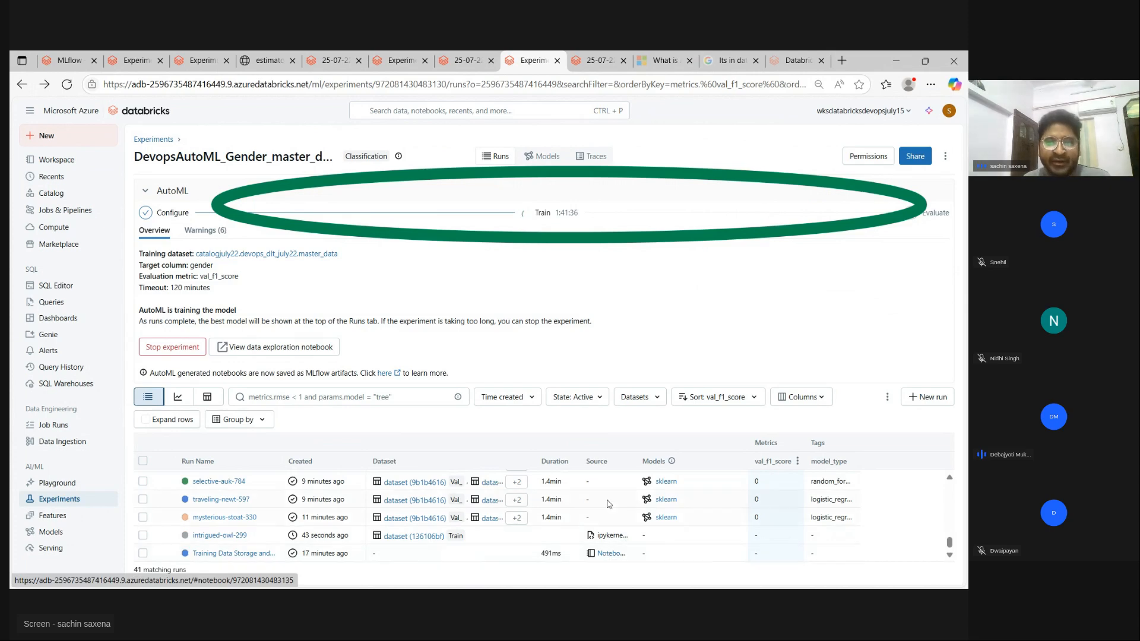
scroll(607, 505, up, 10)
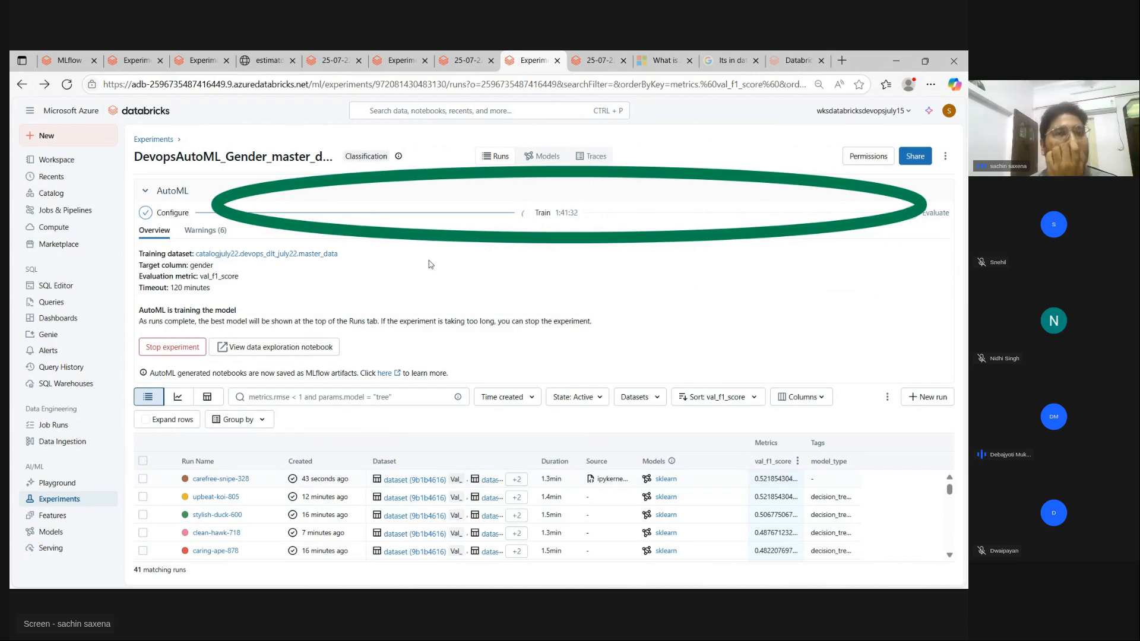
Look over the open Random Forest Regressor notebook, the experiment pages and the "What is AutoML?" documentation article
click(331, 61)
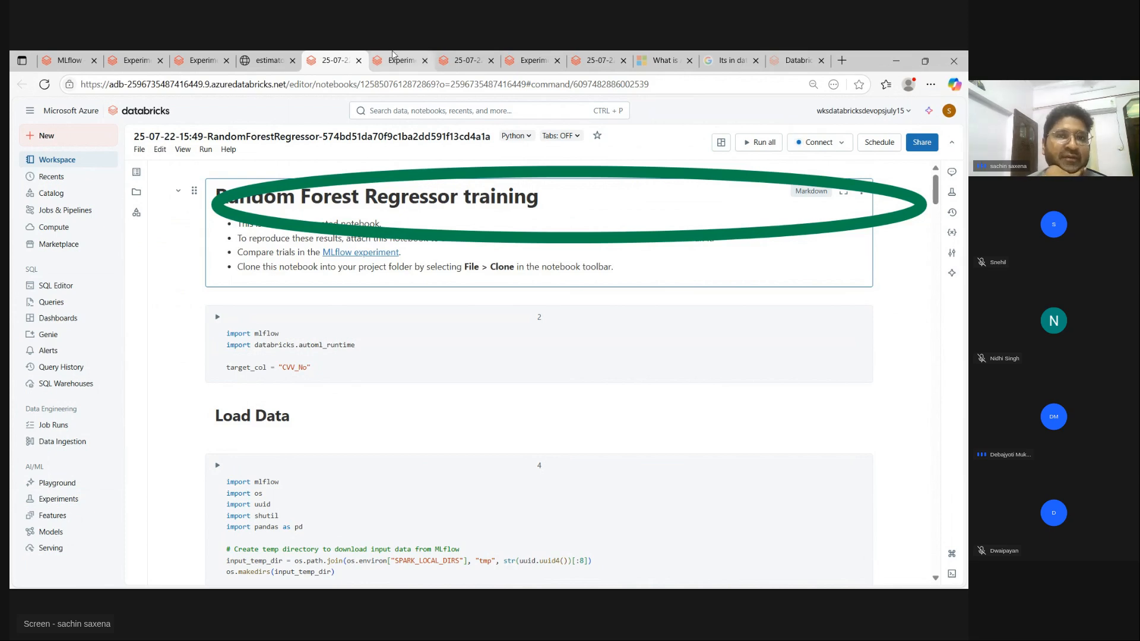
click(410, 62)
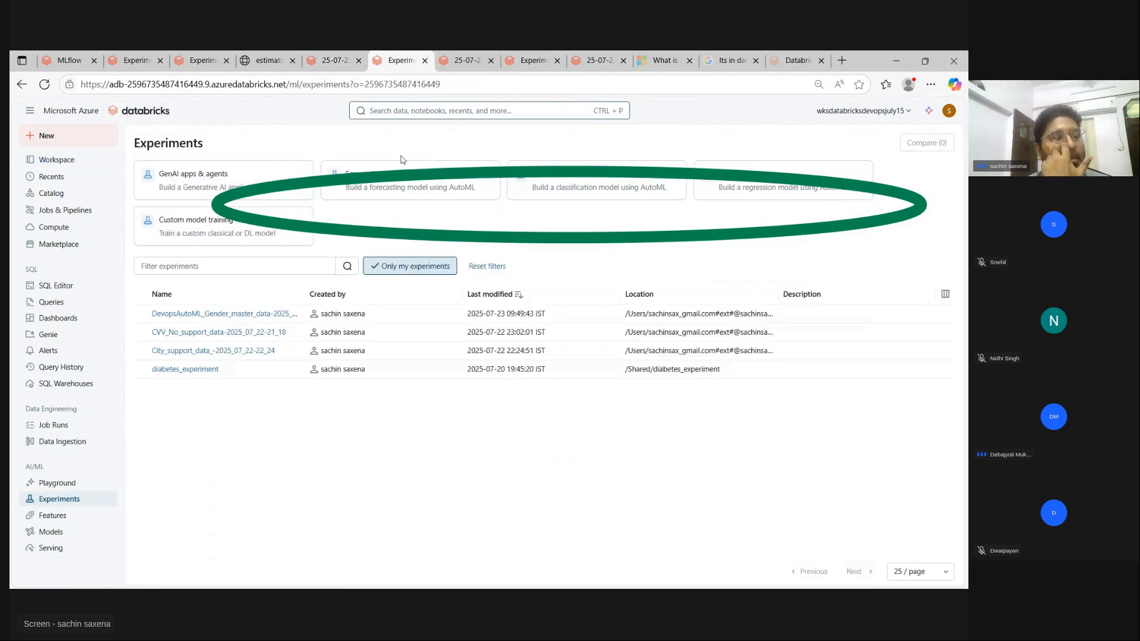
click(463, 59)
scroll(356, 297, up, 10)
scroll(356, 297, up, 2)
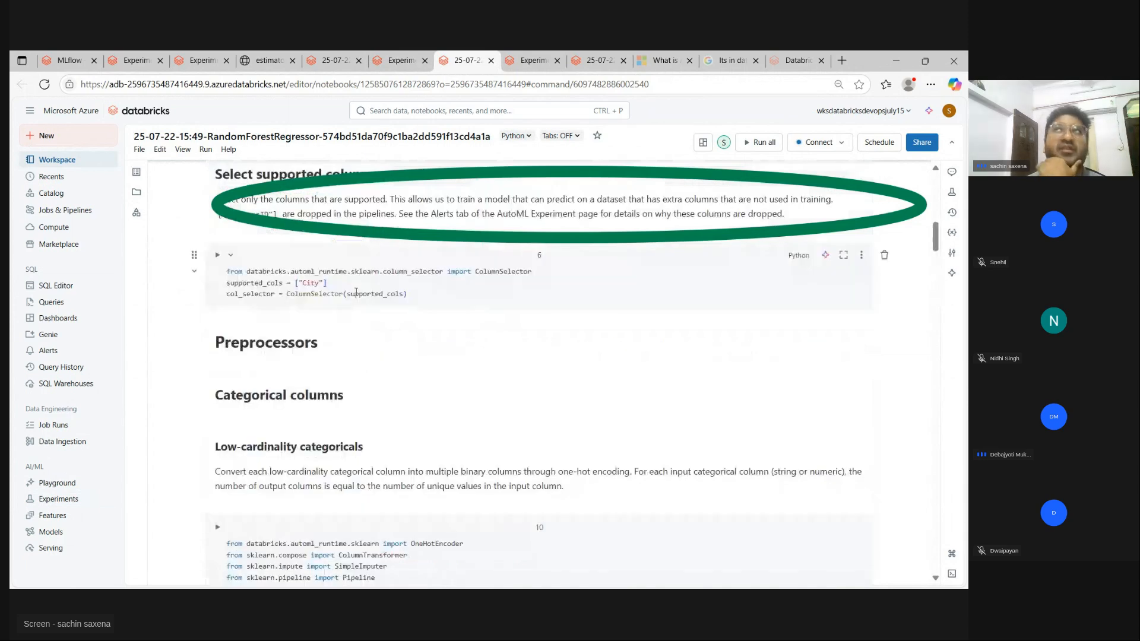
scroll(356, 291, up, 15)
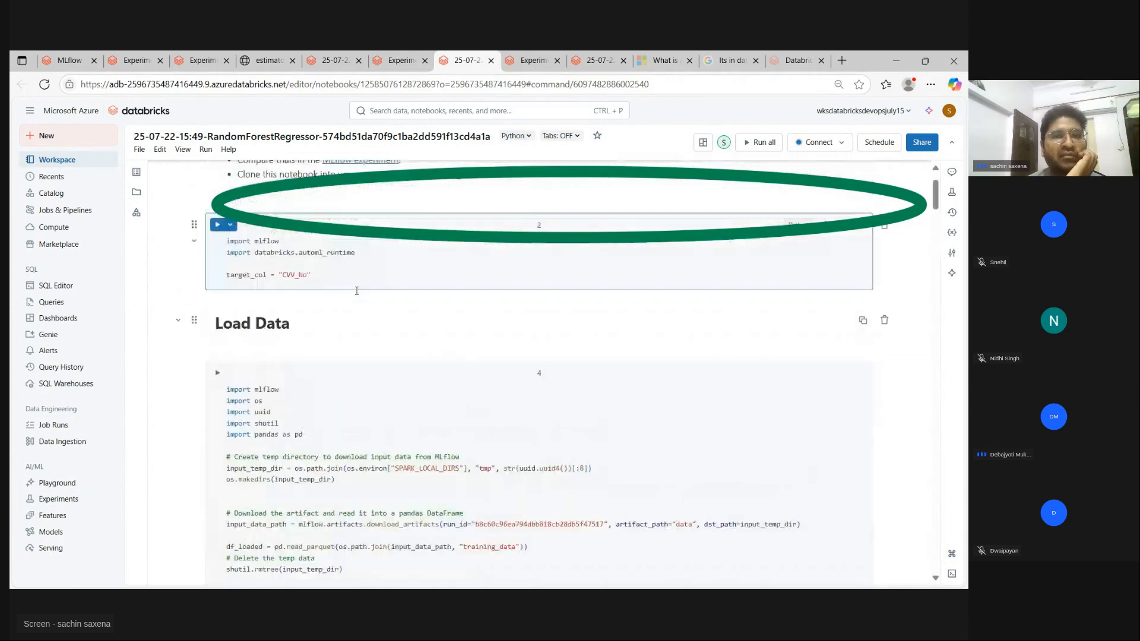
click(534, 61)
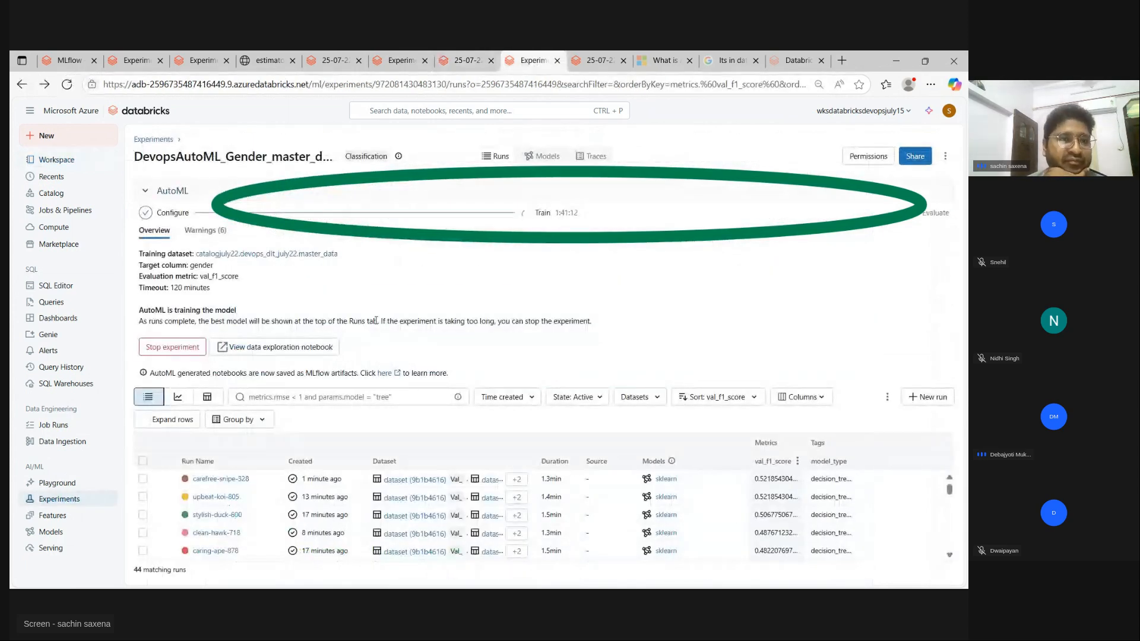
click(597, 61)
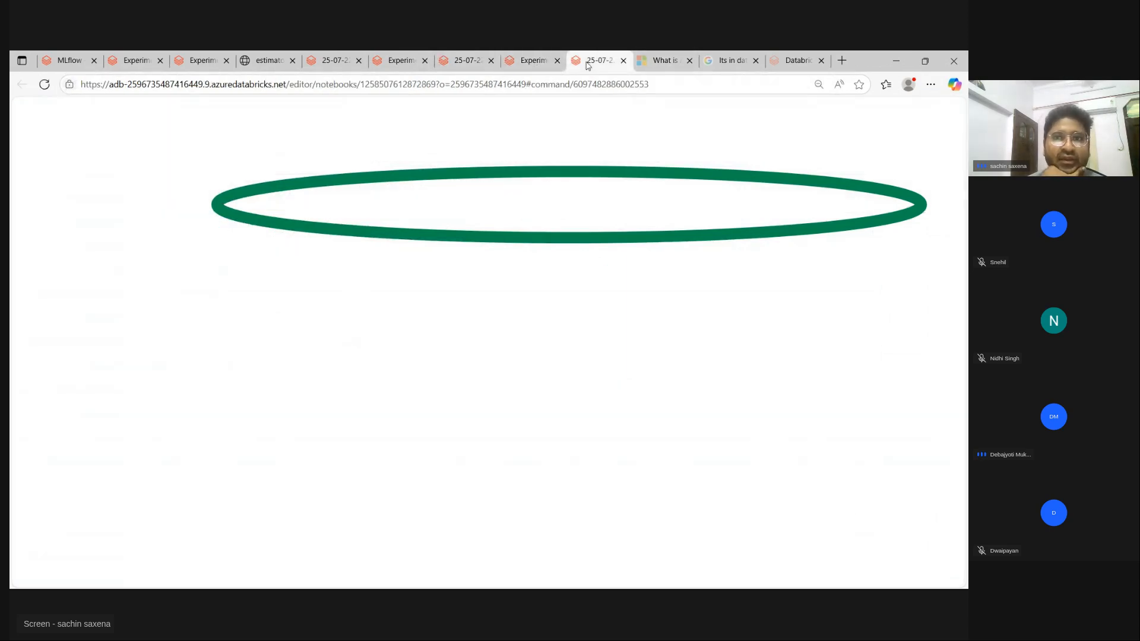
click(663, 63)
scroll(423, 265, up, 10)
scroll(422, 265, up, 8)
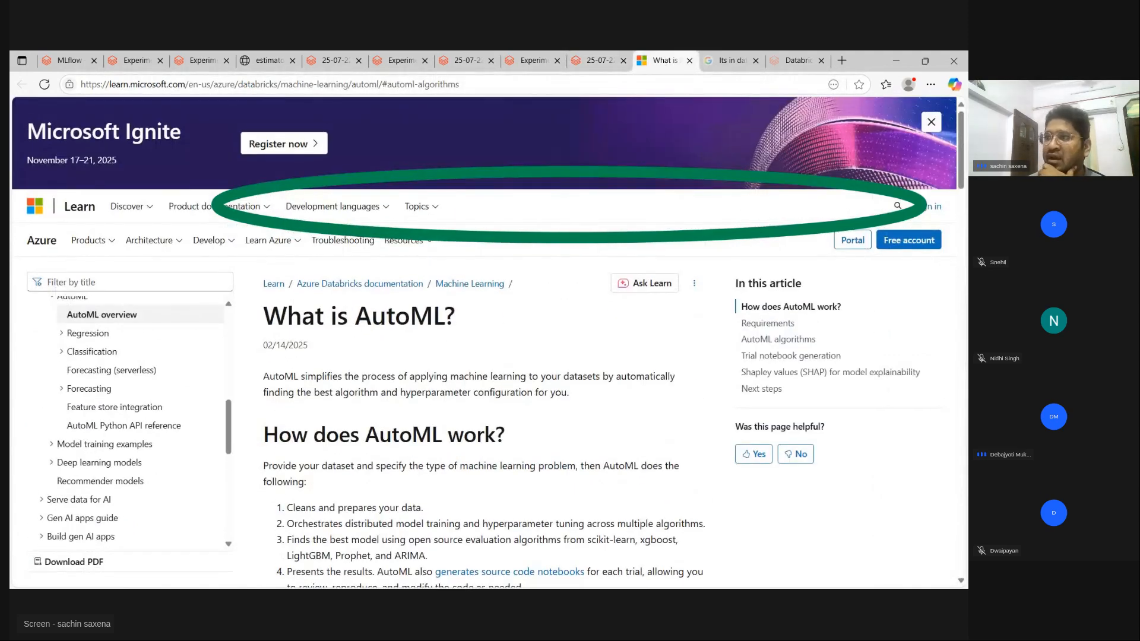
Switch to the Graphy course platform in the browser and open its list of courses
drag(819, 64, 398, 67)
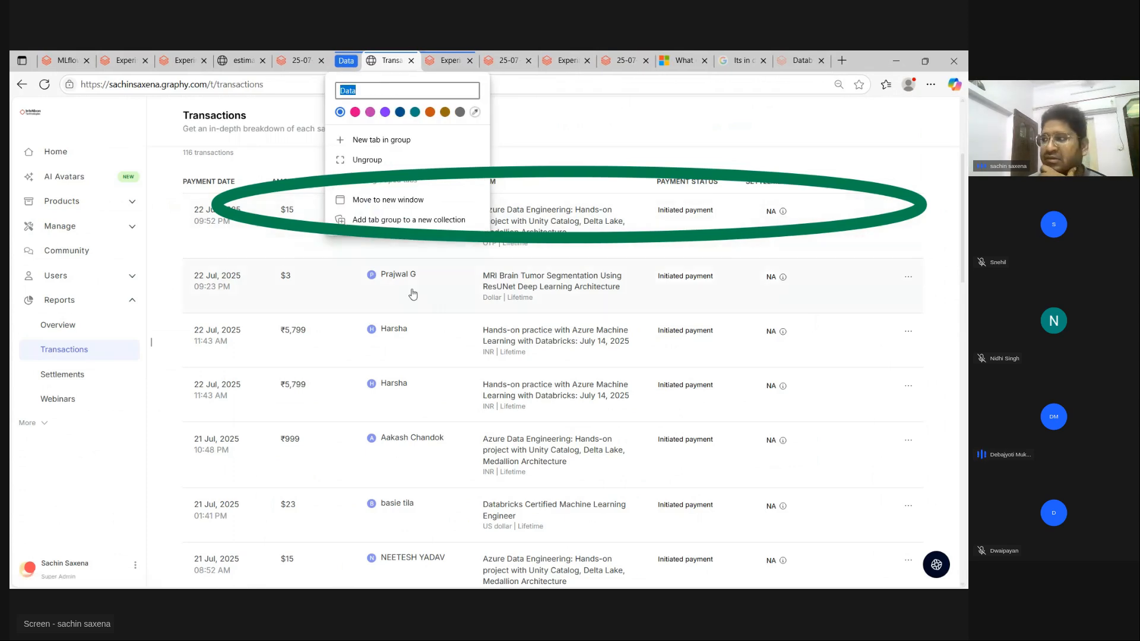
scroll(48, 280, up, 3)
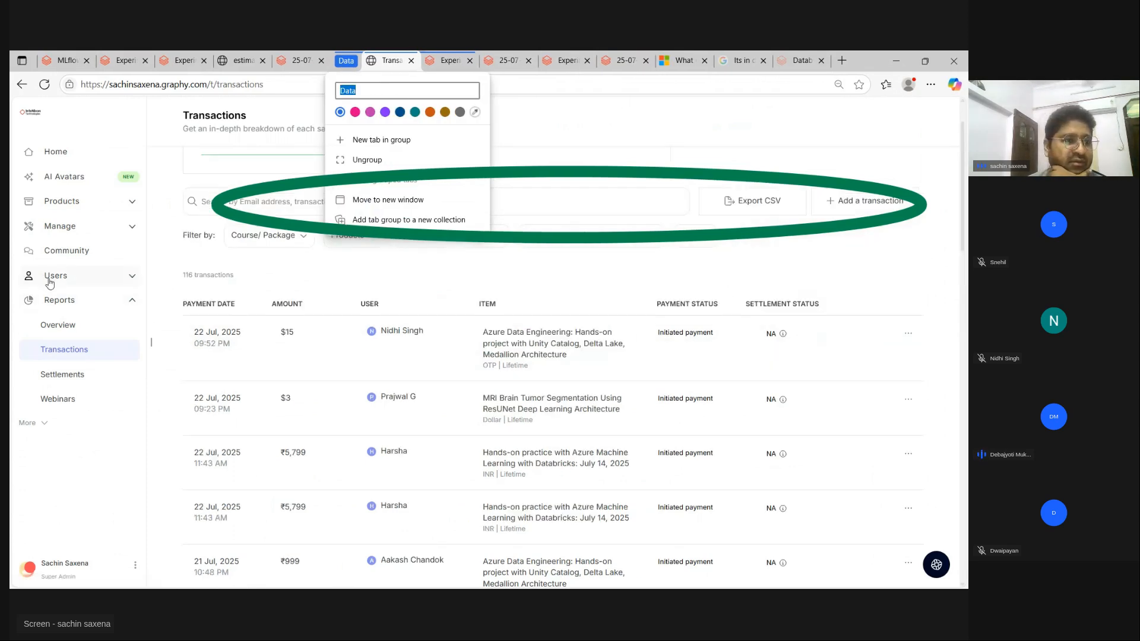
click(62, 206)
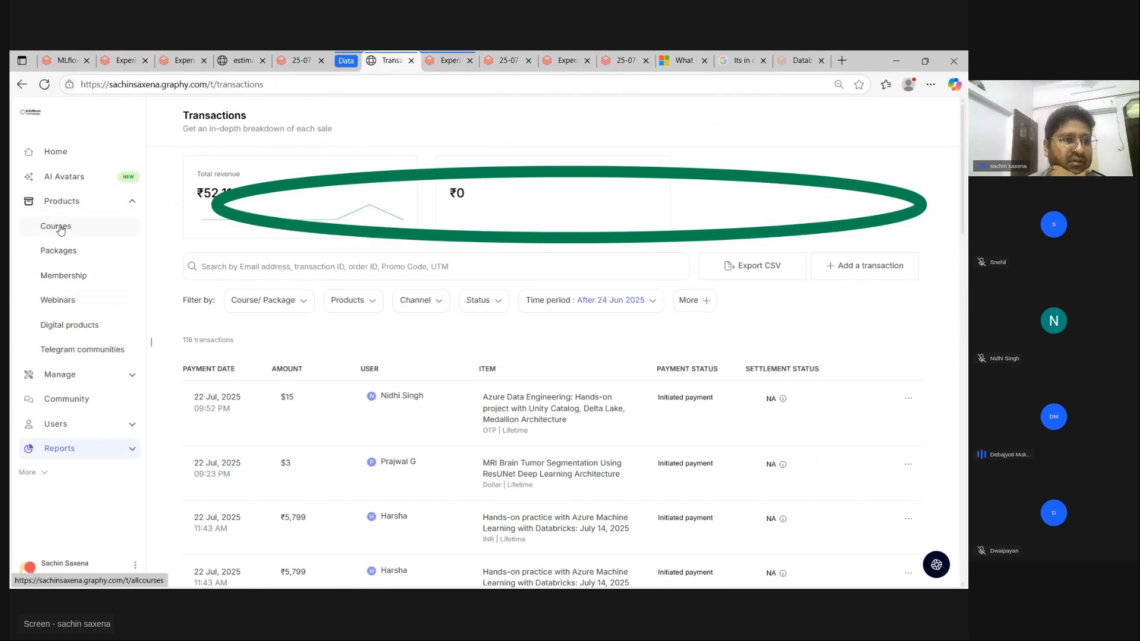
click(60, 228)
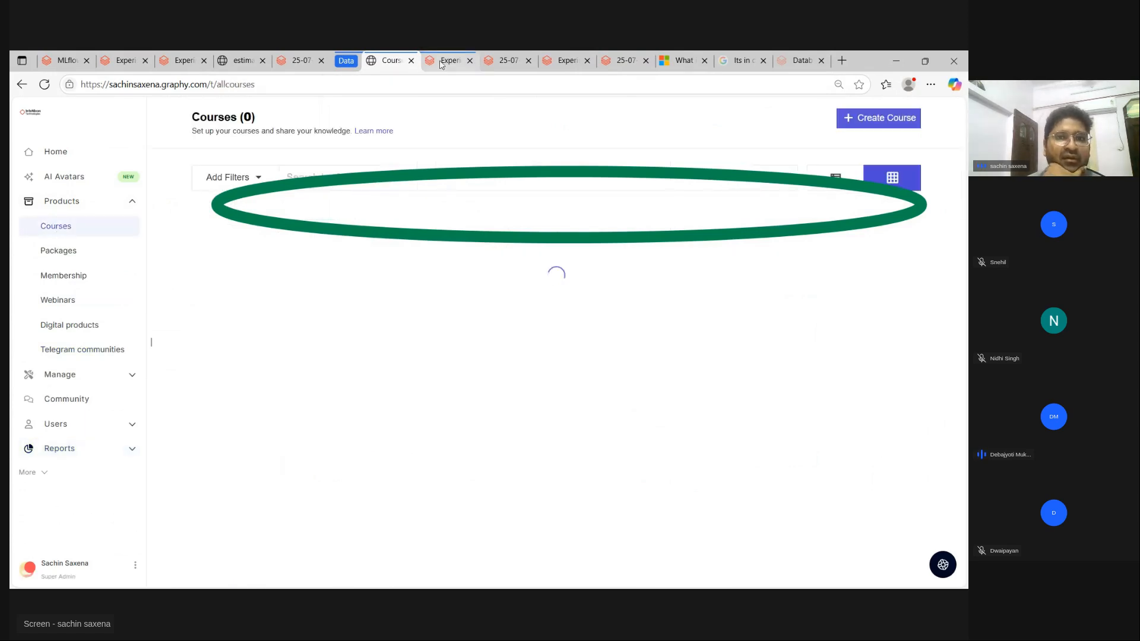
Switch back to Databricks, open the DevopsAutoML_Gender_master_data experiment and view the estimator pipeline diagram
click(441, 61)
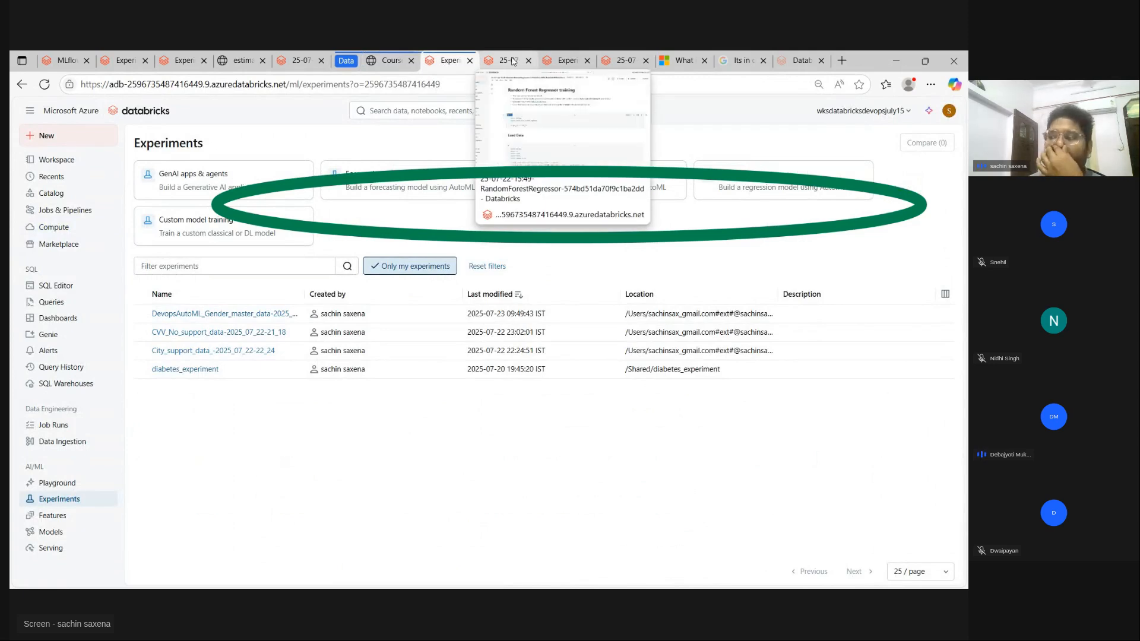
click(197, 314)
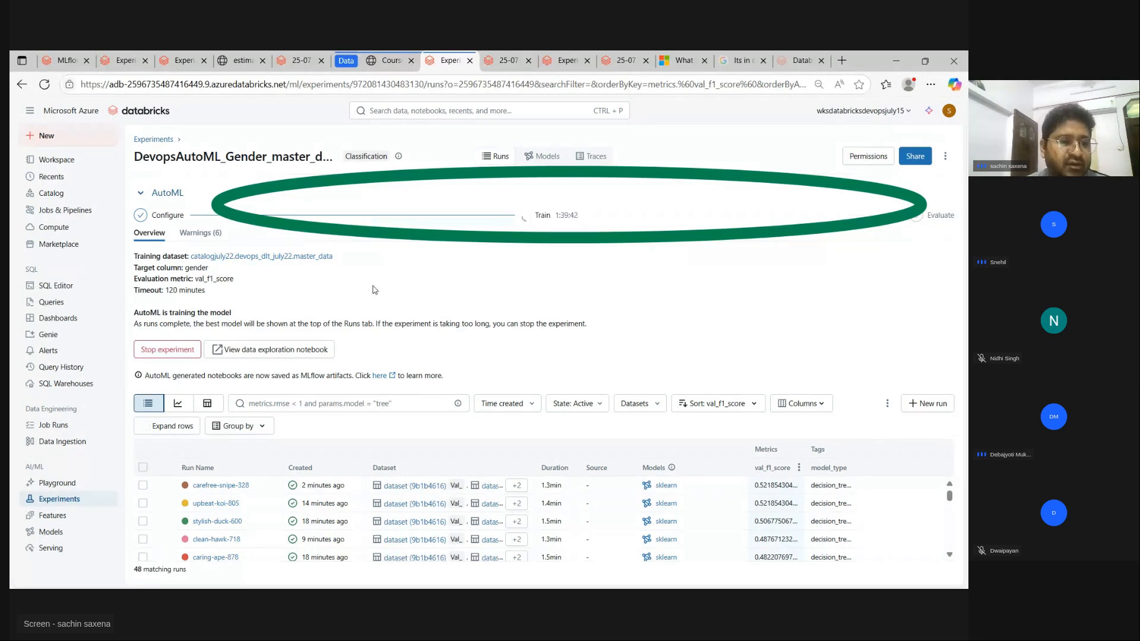
click(222, 64)
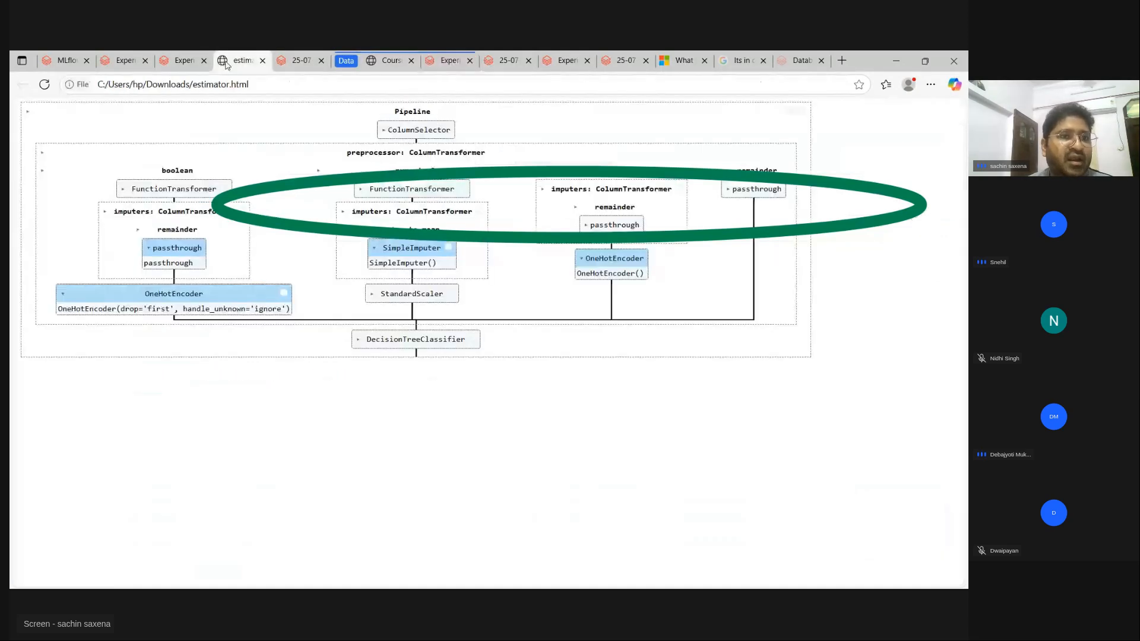
In Graphy, open the first Databricks Certified Machine Learning Engineer course in the course builder and find its PPT and Study Materials chapter
click(383, 61)
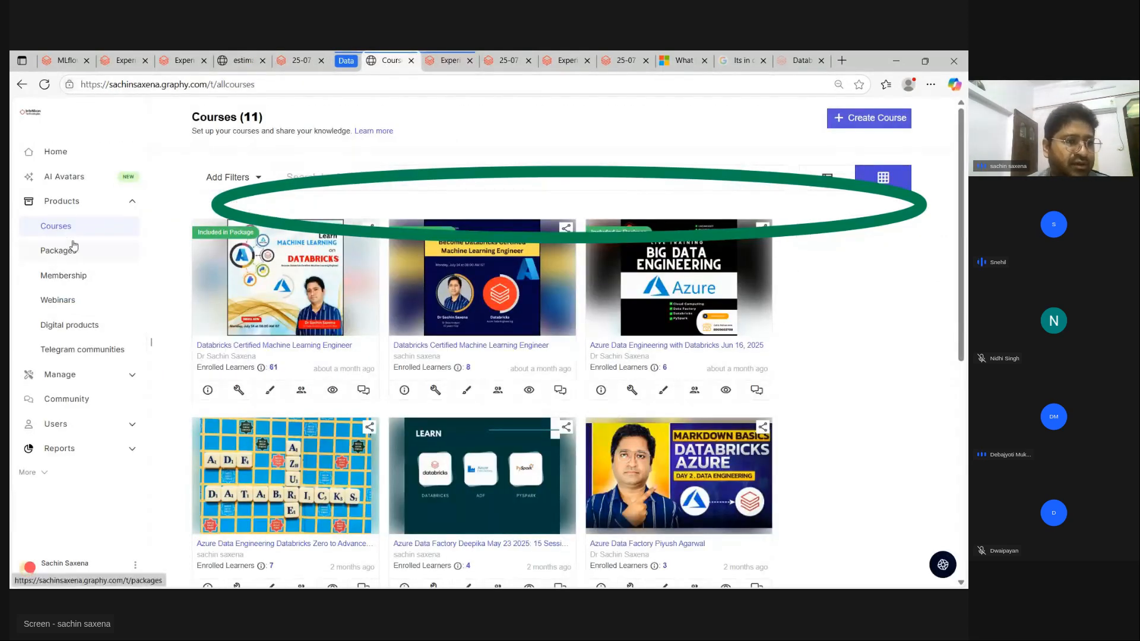
click(250, 347)
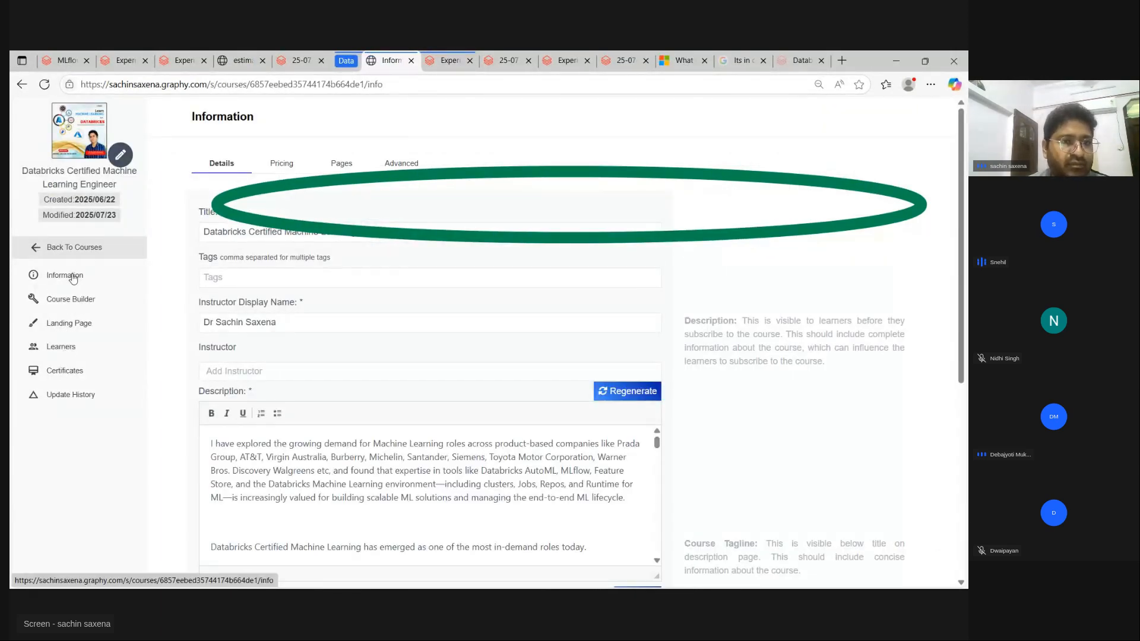
click(82, 303)
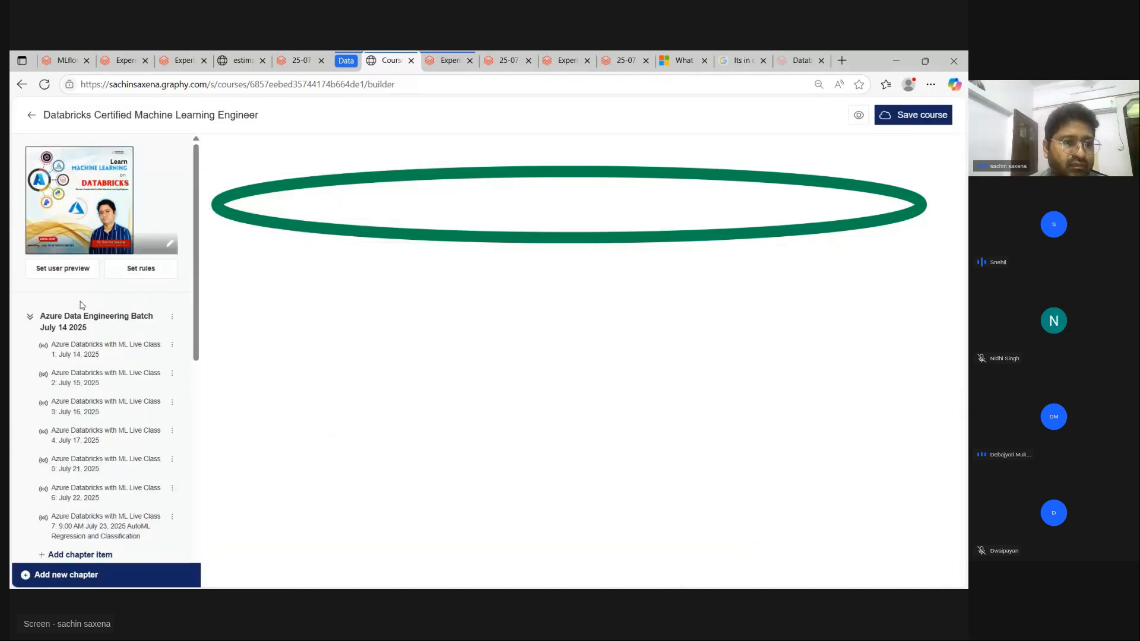
scroll(90, 425, down, 6)
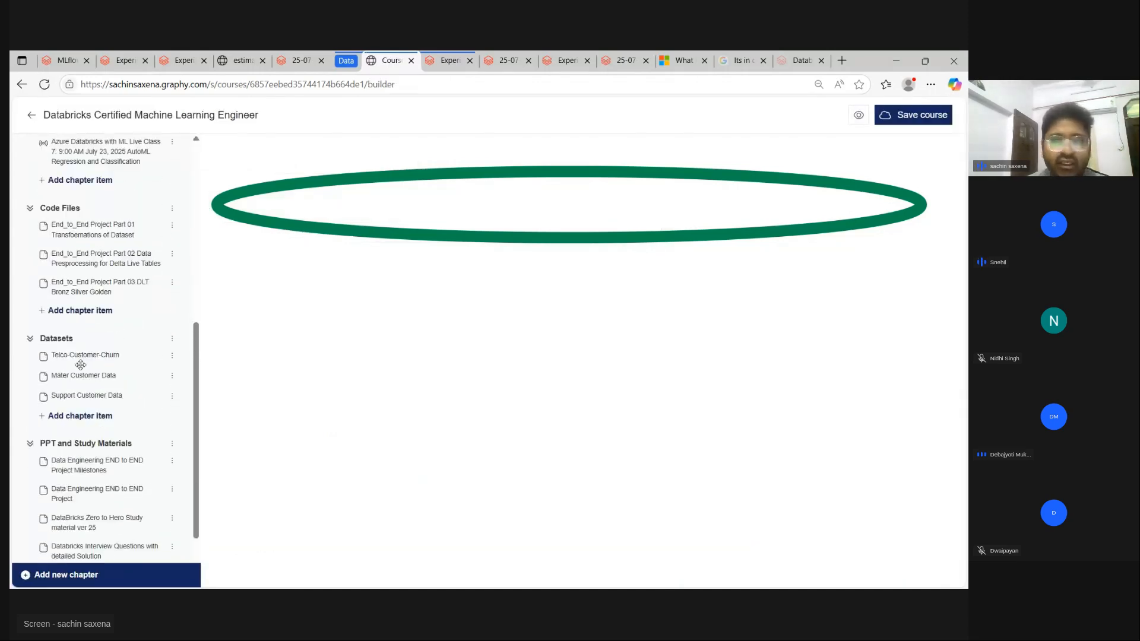
scroll(81, 365, up, 2)
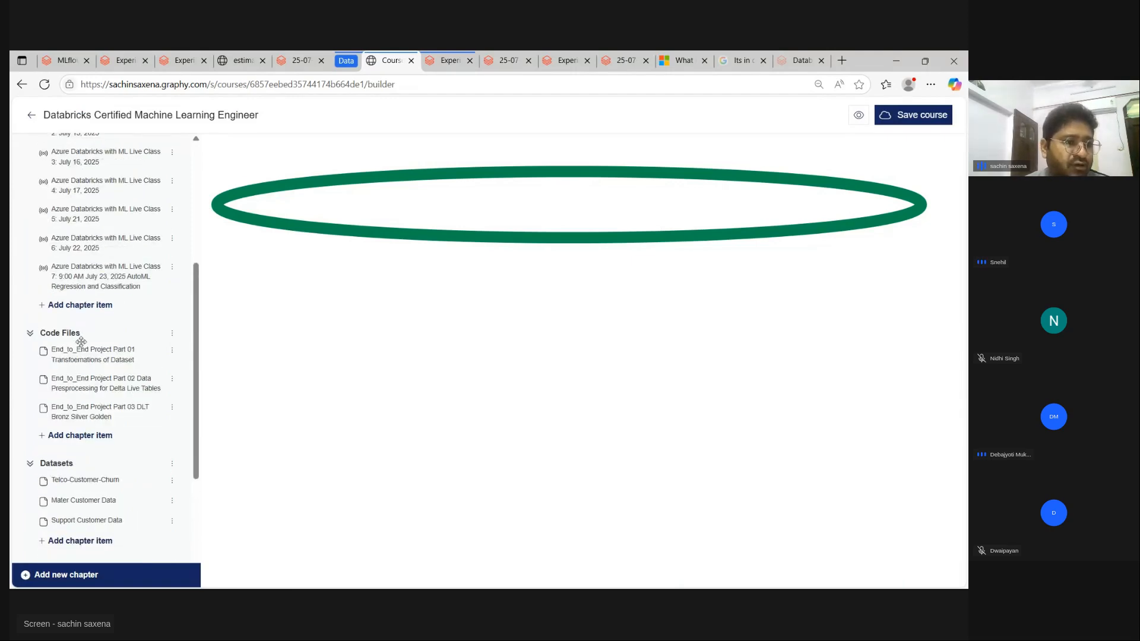
scroll(83, 394, down, 2)
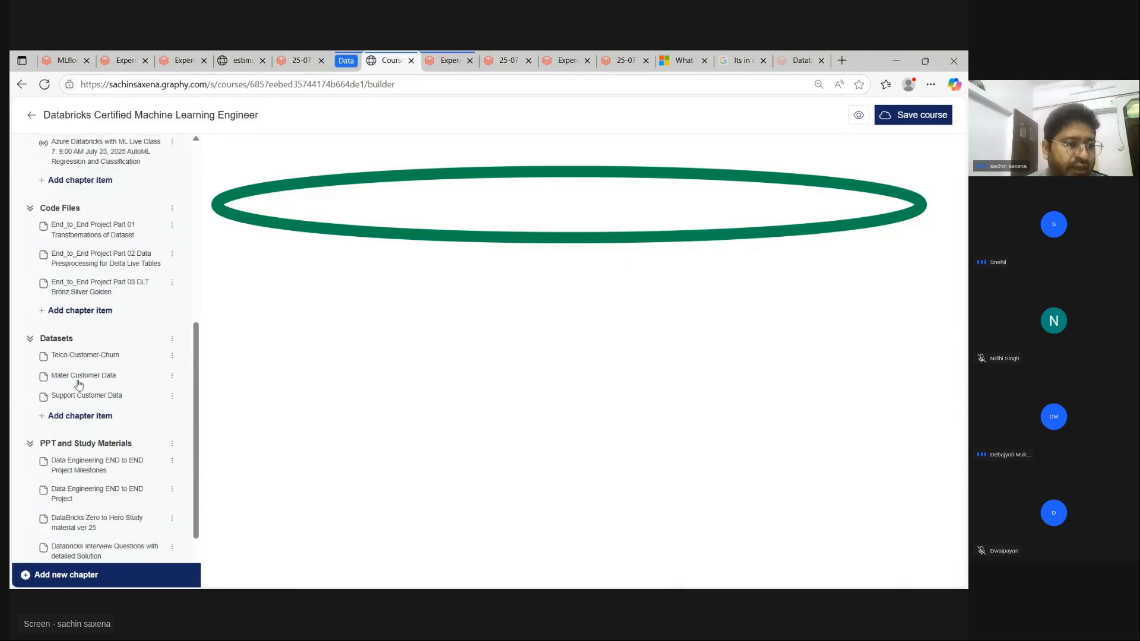
scroll(79, 384, down, 2)
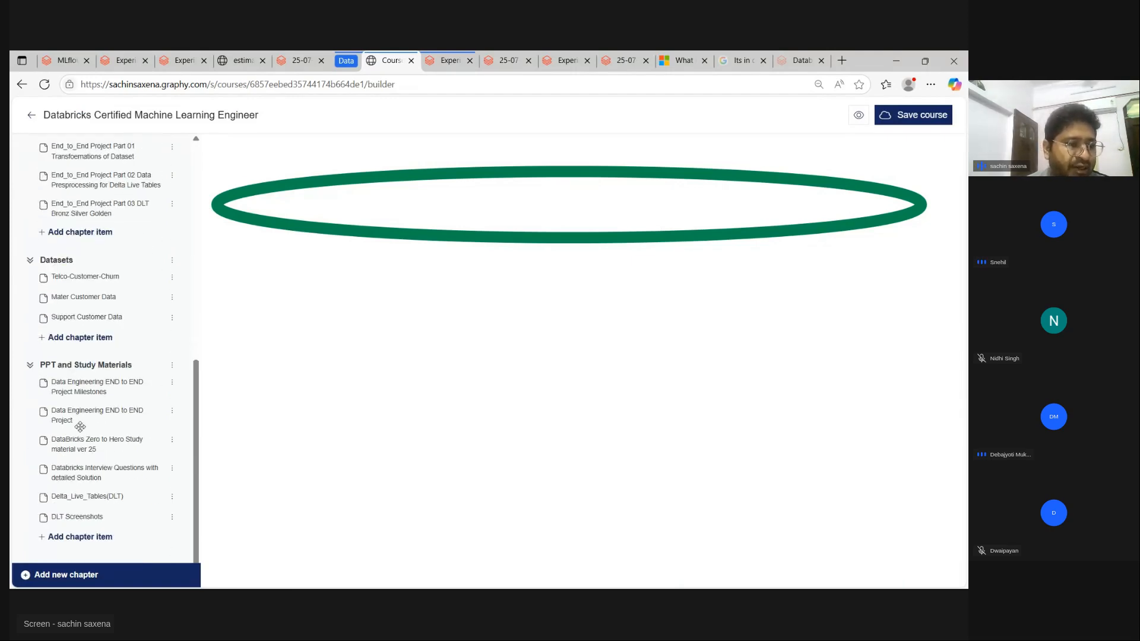
Upload essential_ML_concepts.pptx from the Part 0 Basic Set and Compute Resource folder as a file item in the PPT and Study Materials chapter
click(87, 537)
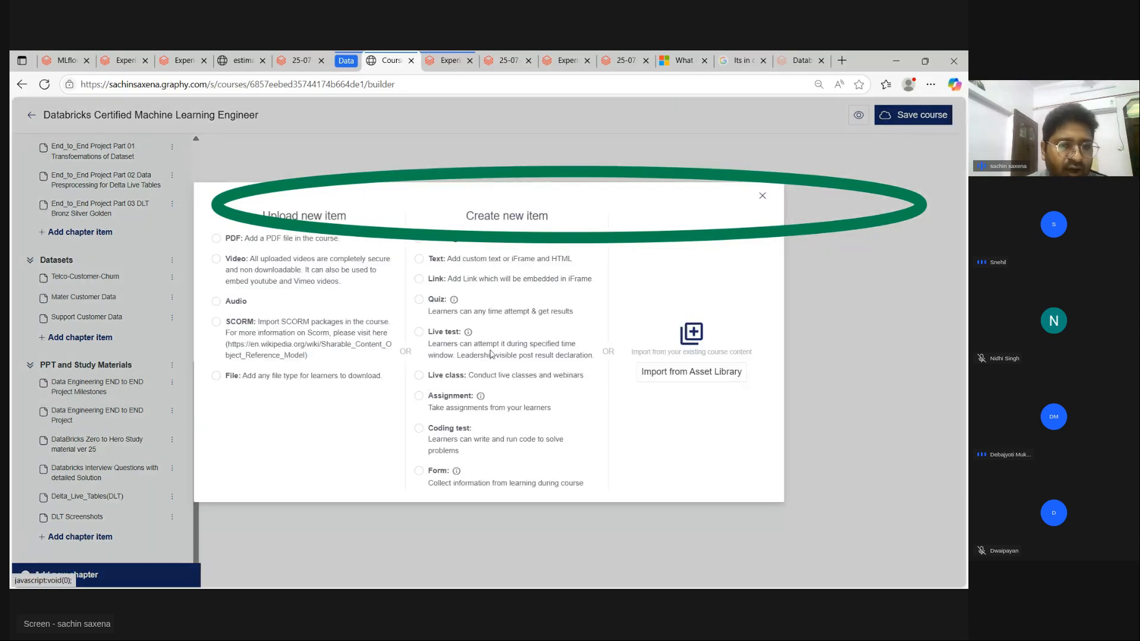
click(217, 377)
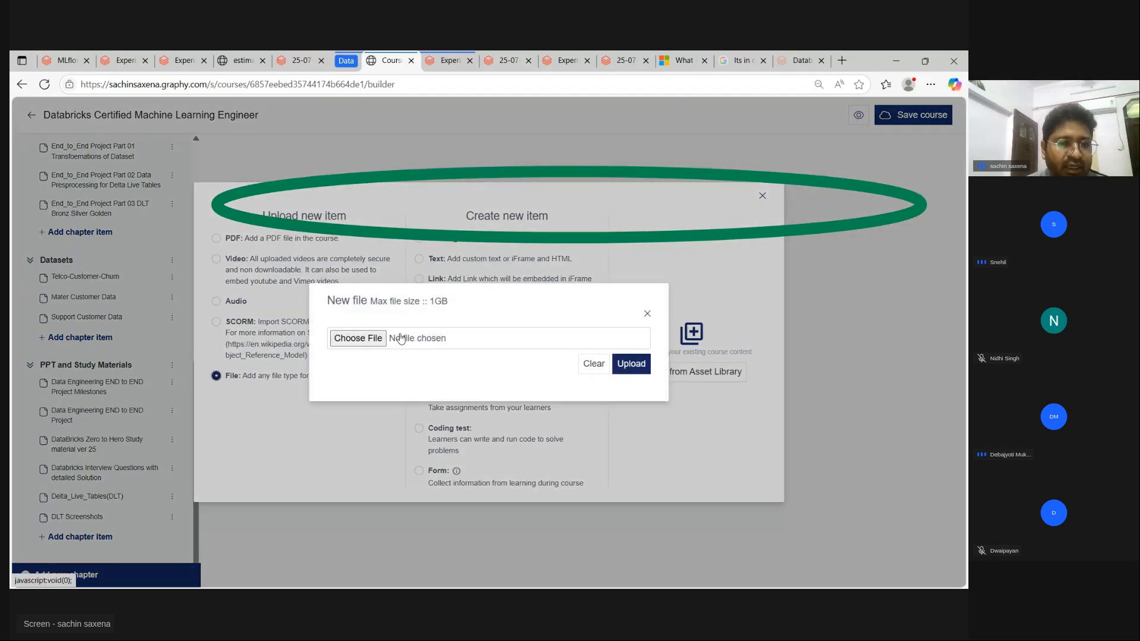
click(358, 338)
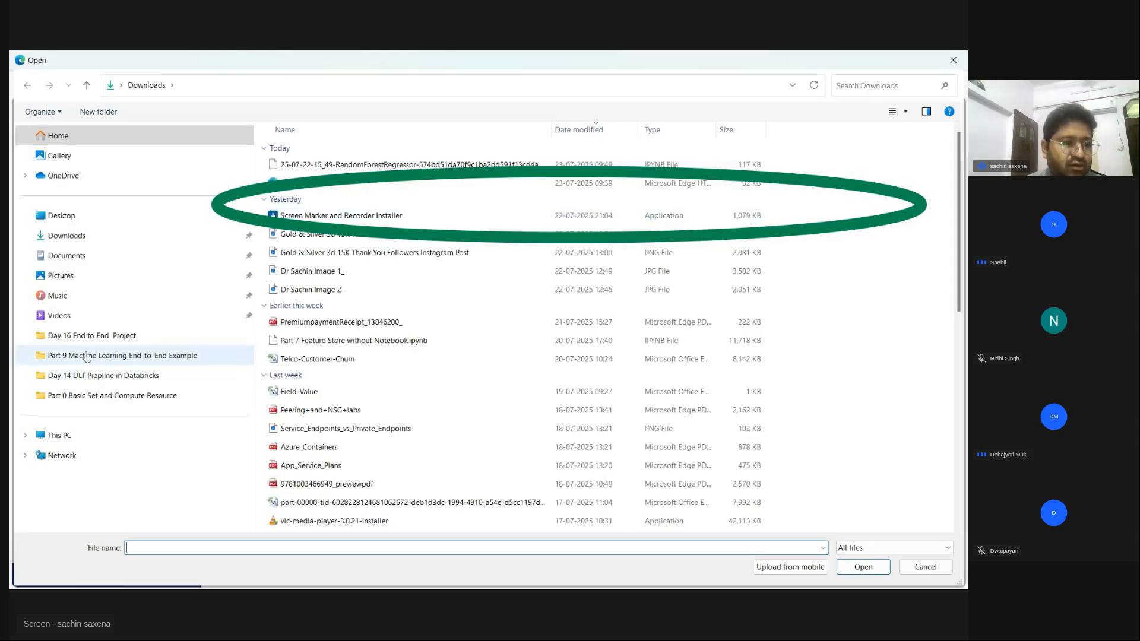
click(84, 396)
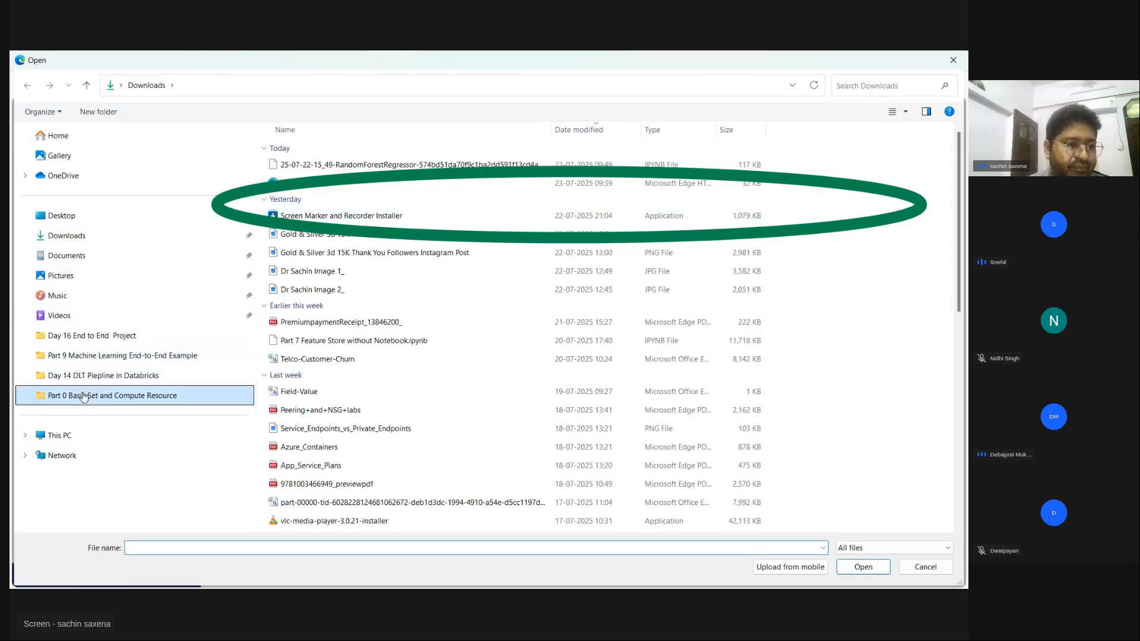
click(87, 86)
click(82, 403)
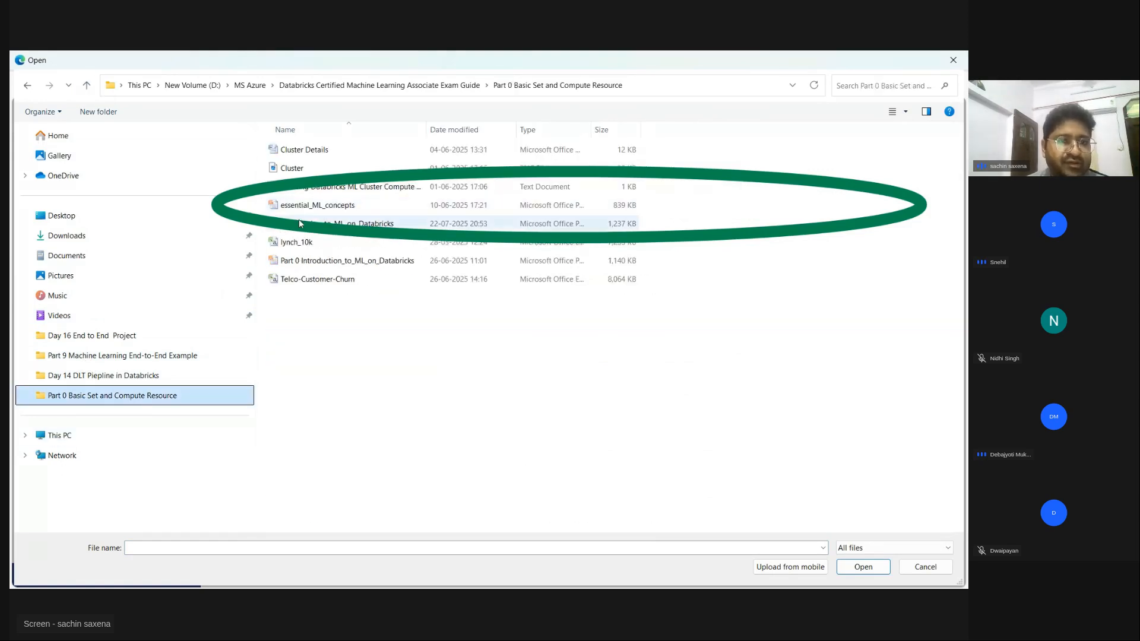
click(301, 208)
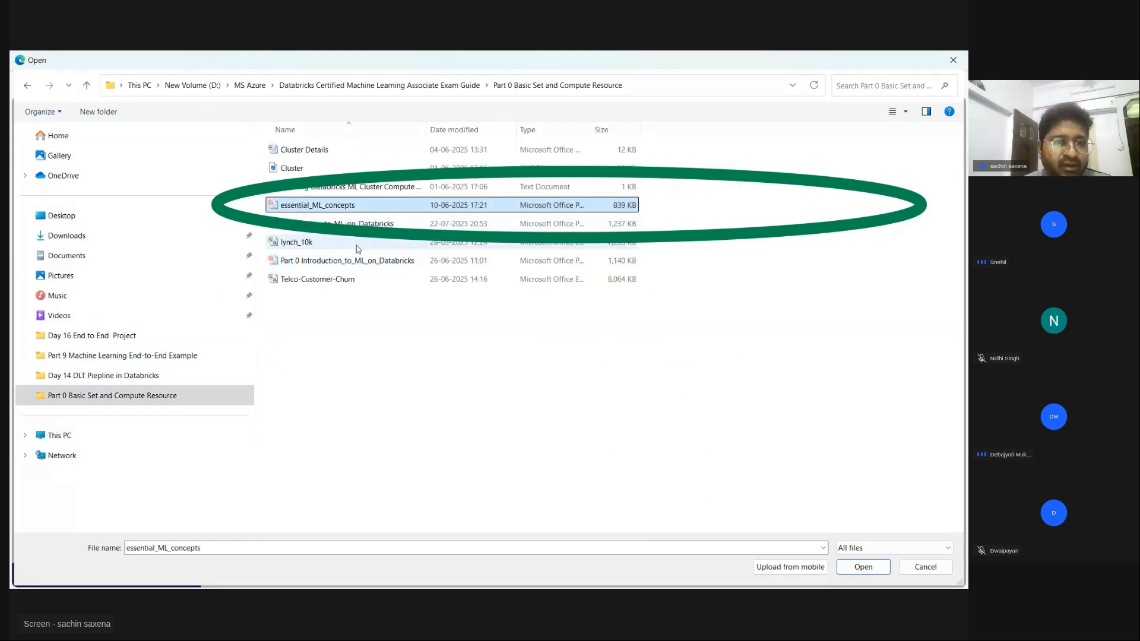
click(855, 561)
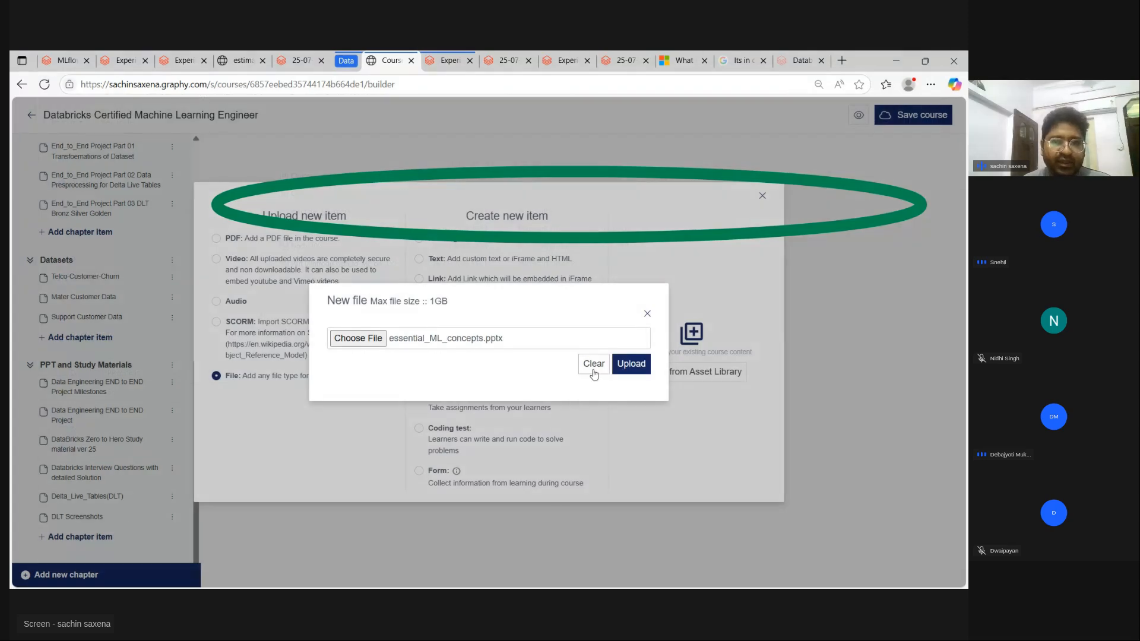
click(631, 363)
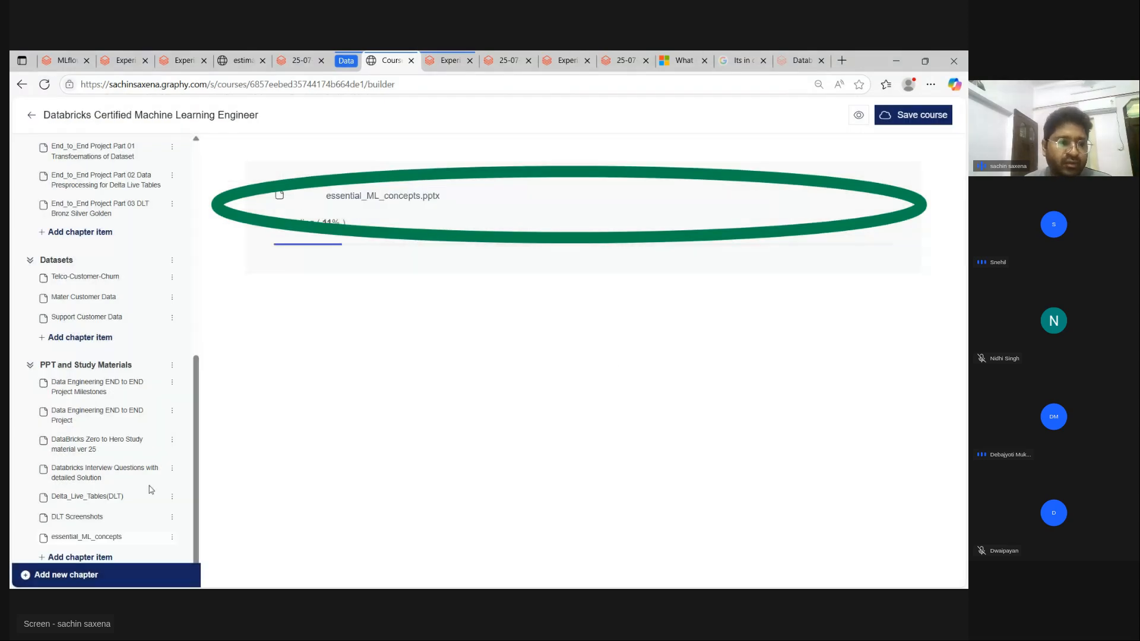
Upload Introduction_to_ML_on_Databricks.pptx from the Part 0 Basic Set and Compute Resource folder as a file item in the PPT and Study Materials chapter
click(81, 542)
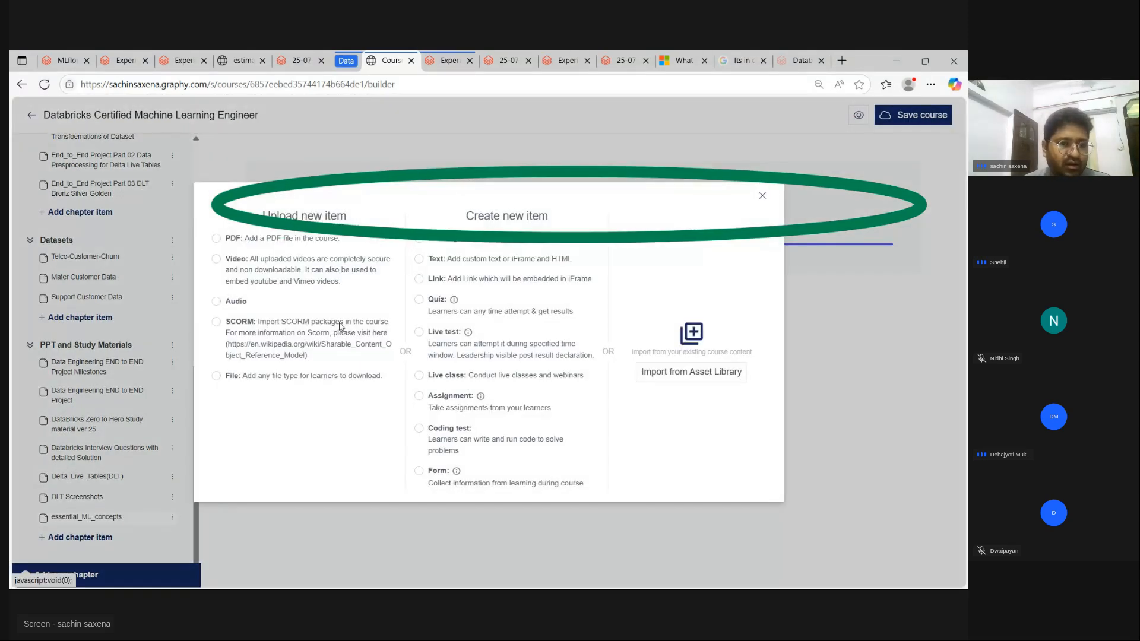
click(232, 373)
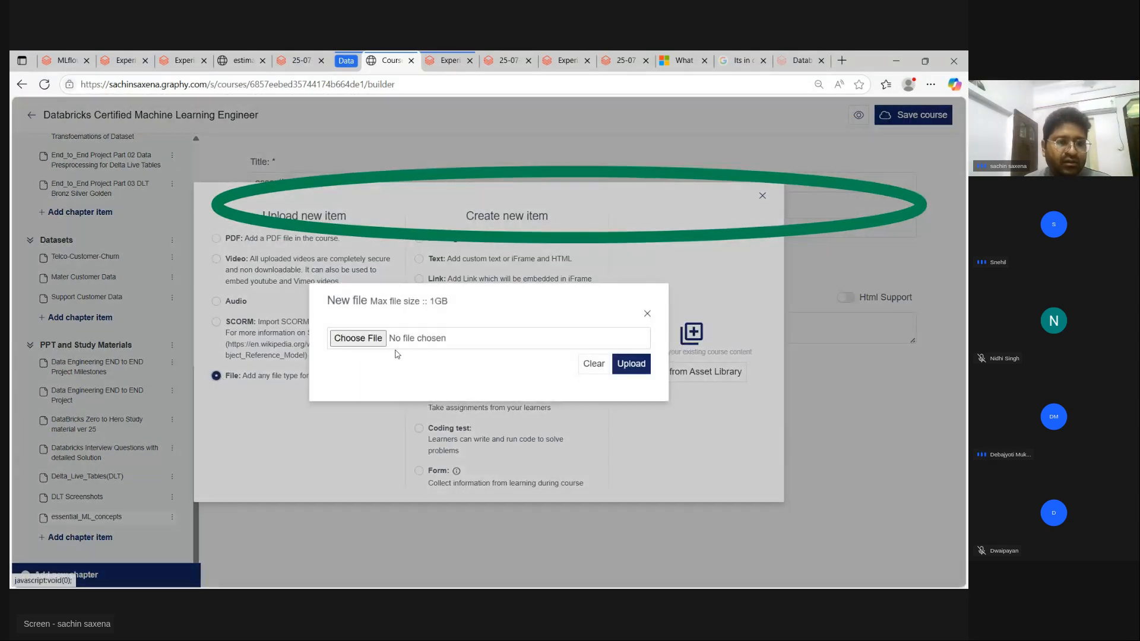
click(366, 339)
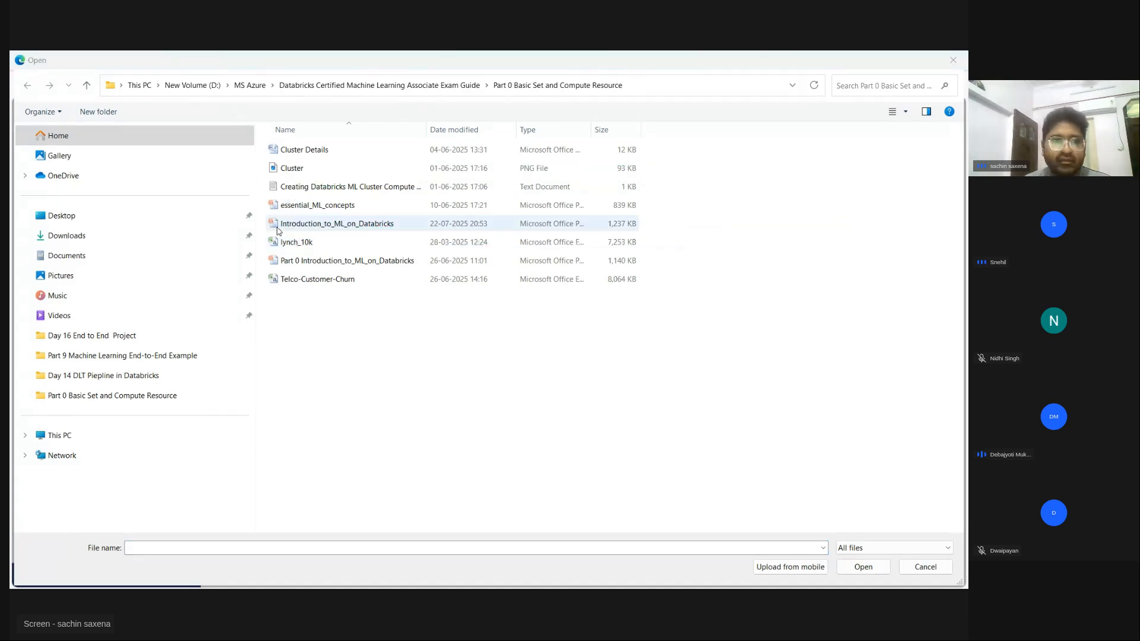
click(295, 223)
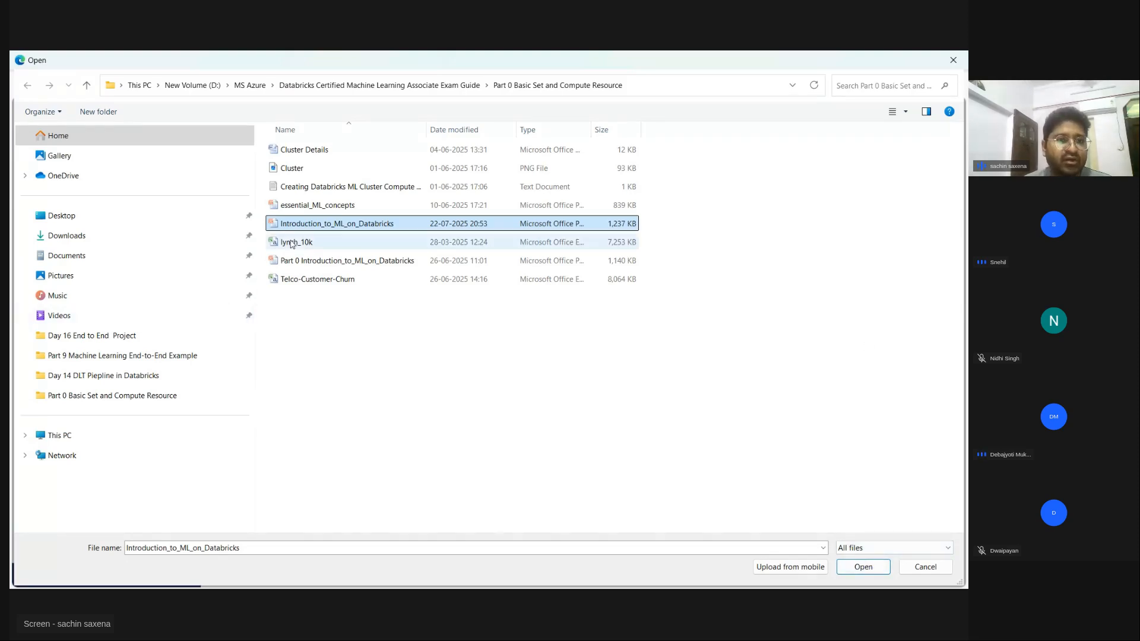
click(871, 570)
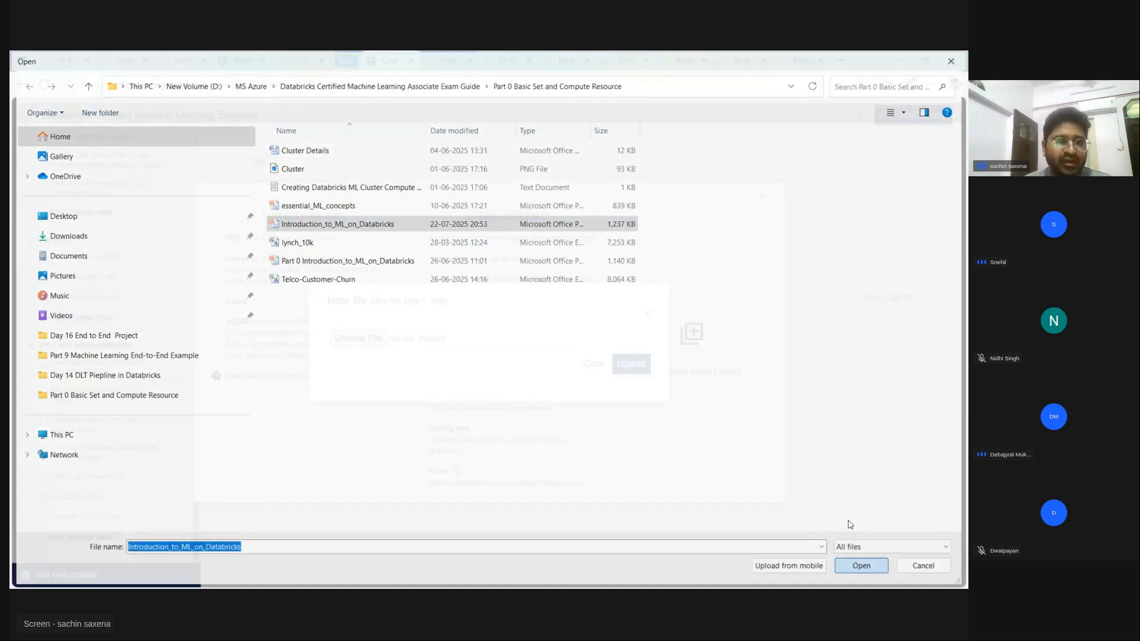
click(630, 365)
scroll(121, 454, down, 1)
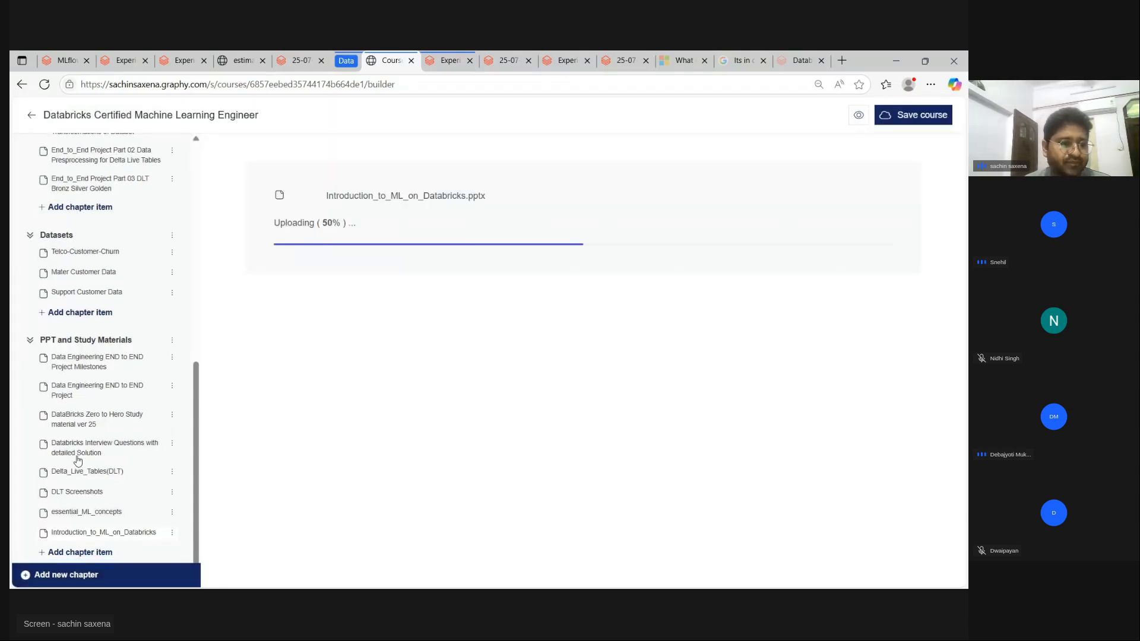
click(75, 538)
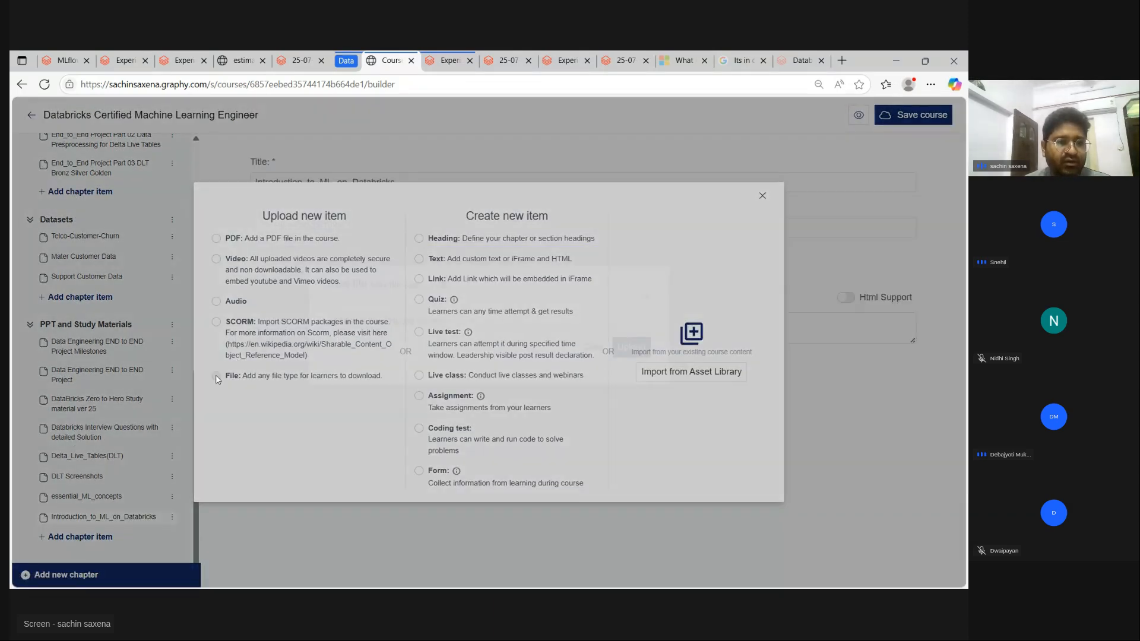
click(216, 376)
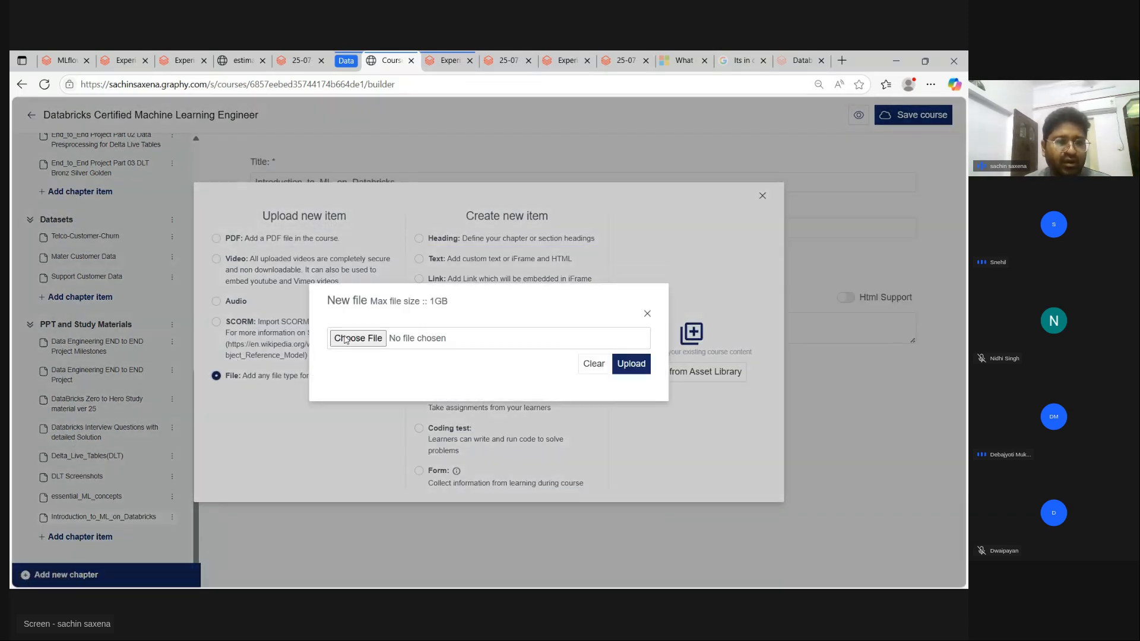
click(343, 337)
click(314, 263)
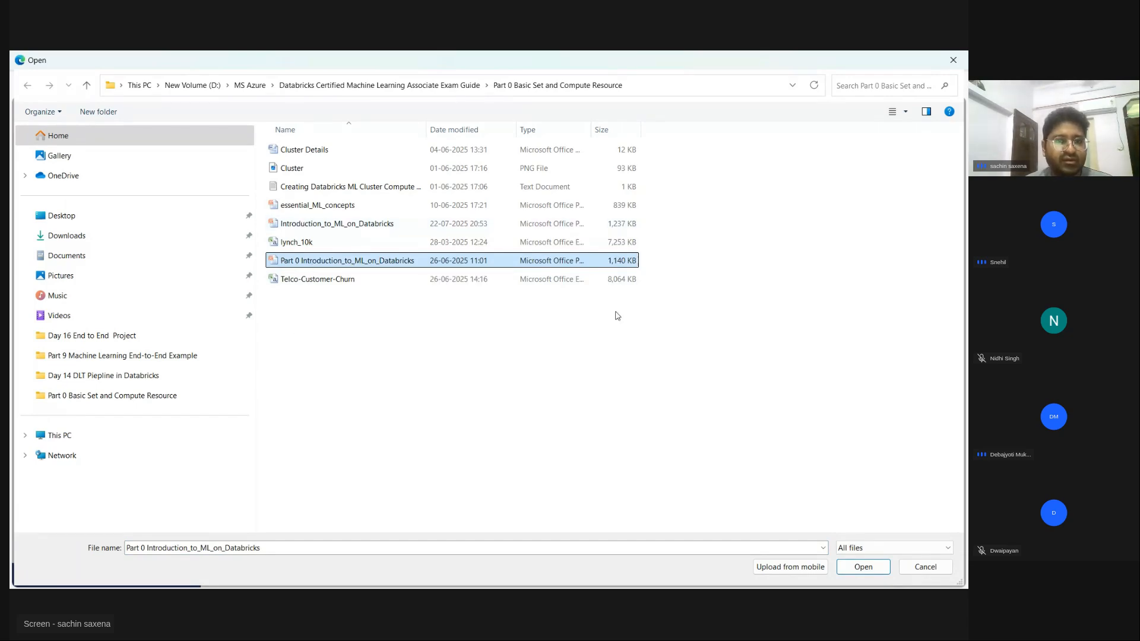
click(925, 567)
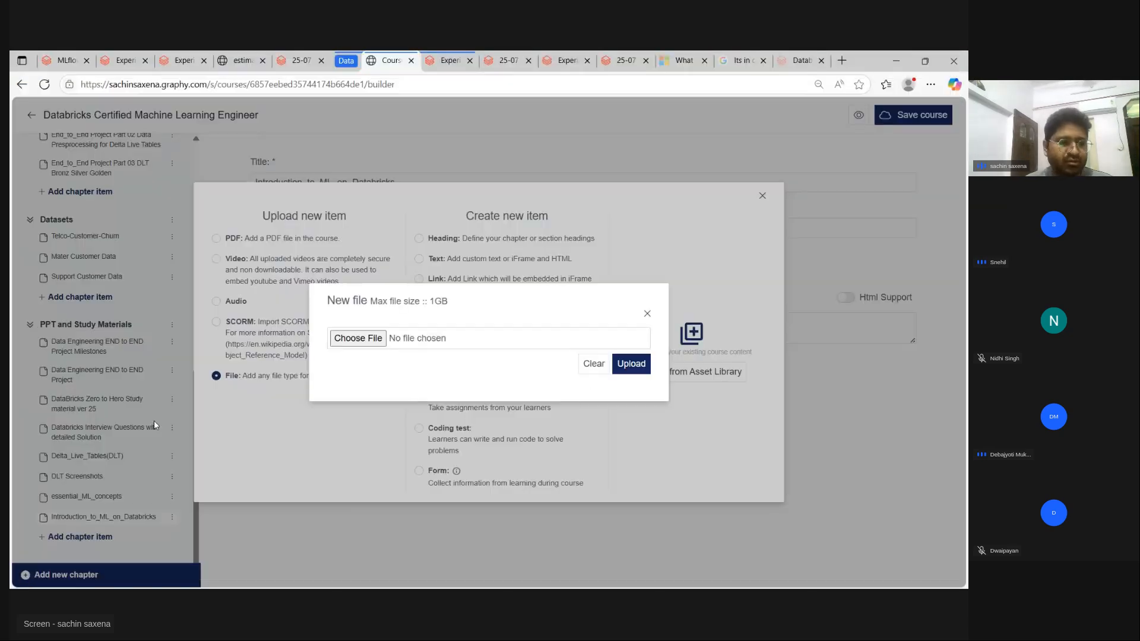
click(647, 314)
click(762, 196)
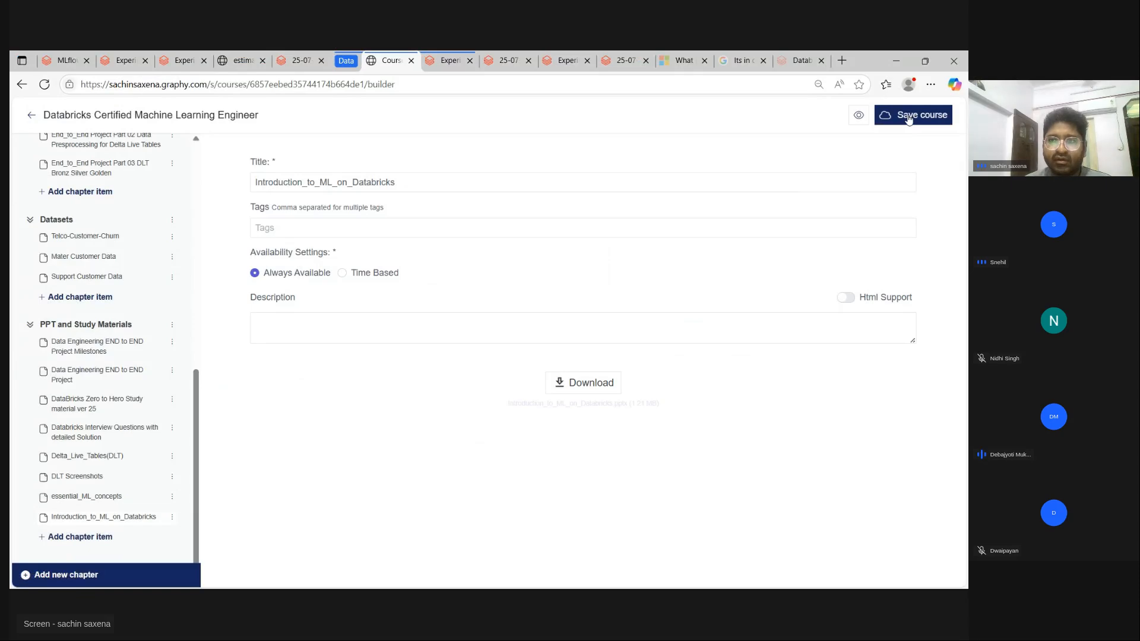
Save the course with the newly uploaded study materials
click(908, 119)
click(631, 424)
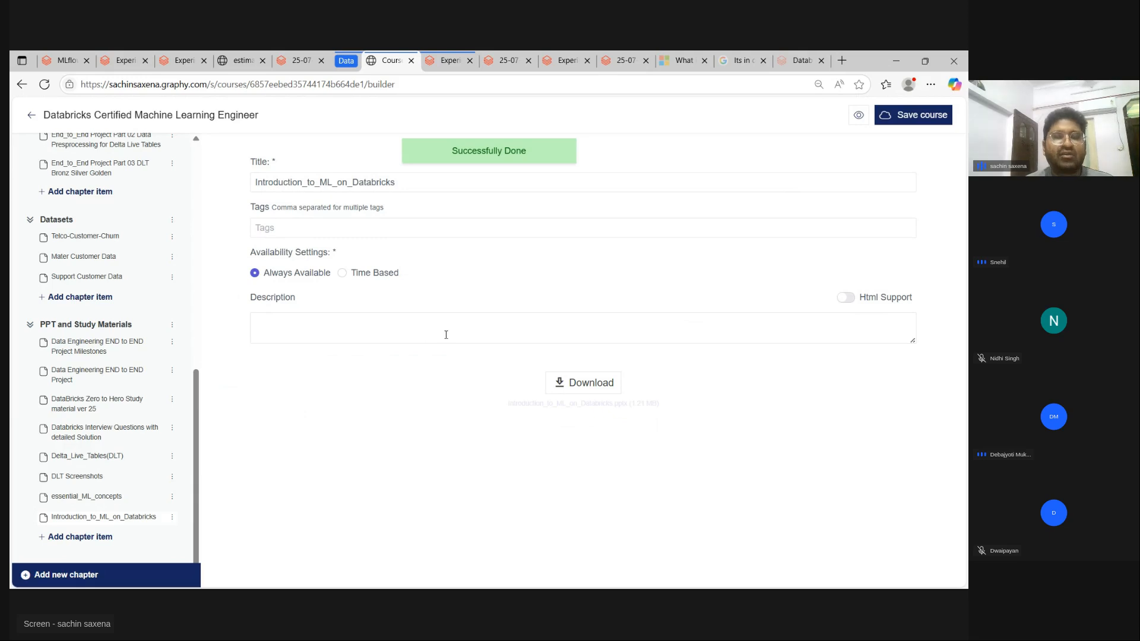
scroll(88, 440, up, 3)
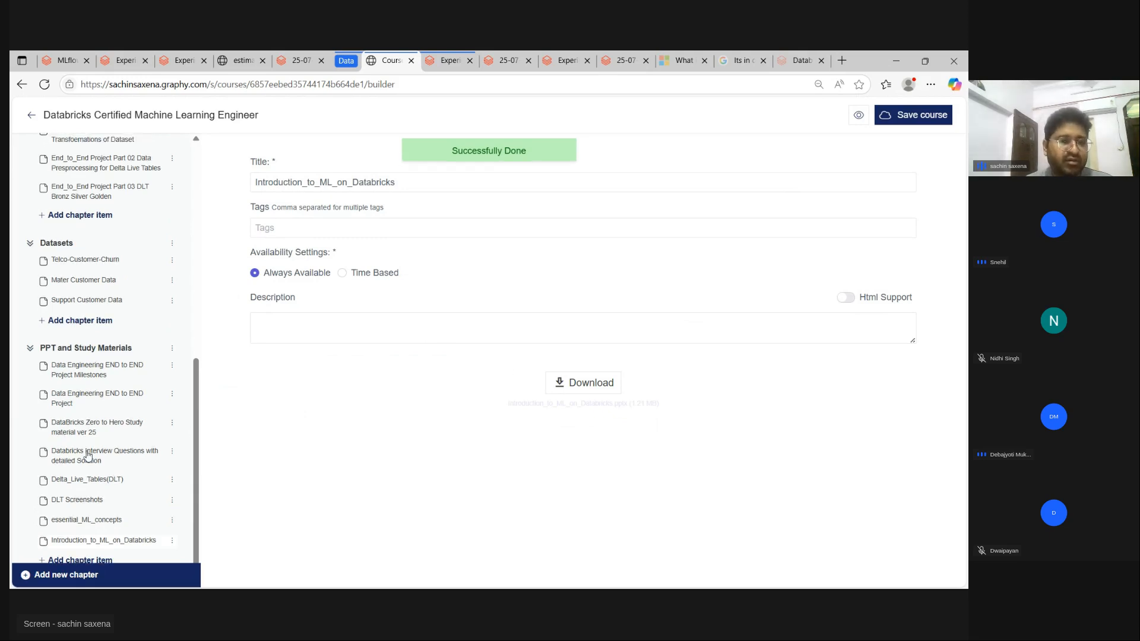
scroll(105, 414, down, 3)
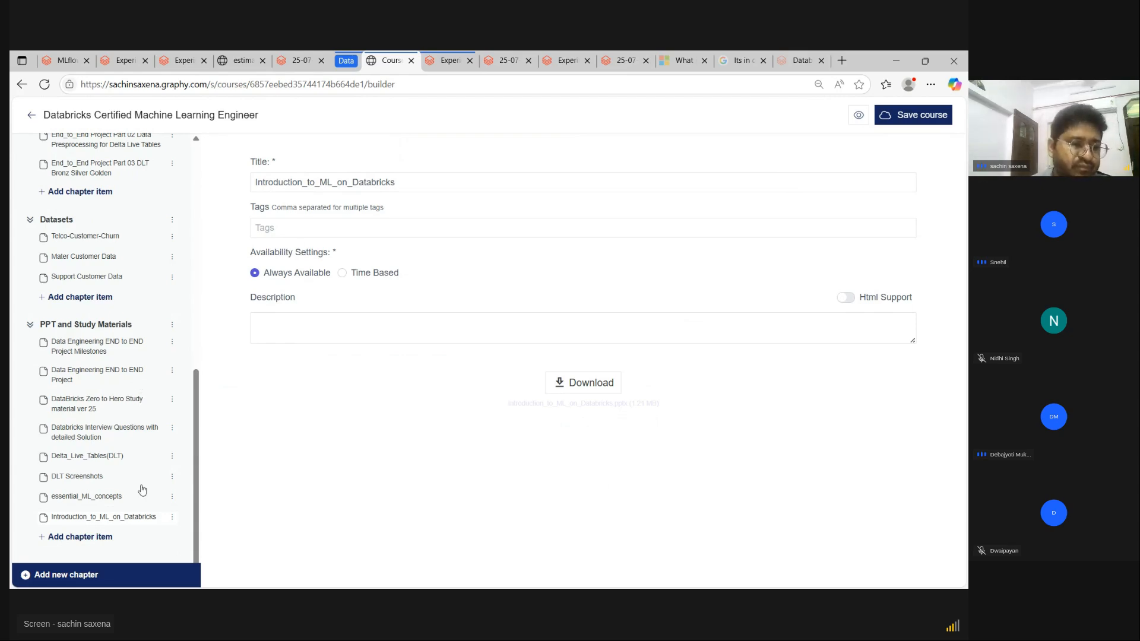
Retitle the essential_ML_concepts item as Essential_ML_concepts and save the course
click(105, 498)
click(263, 179)
key(BackSpace)
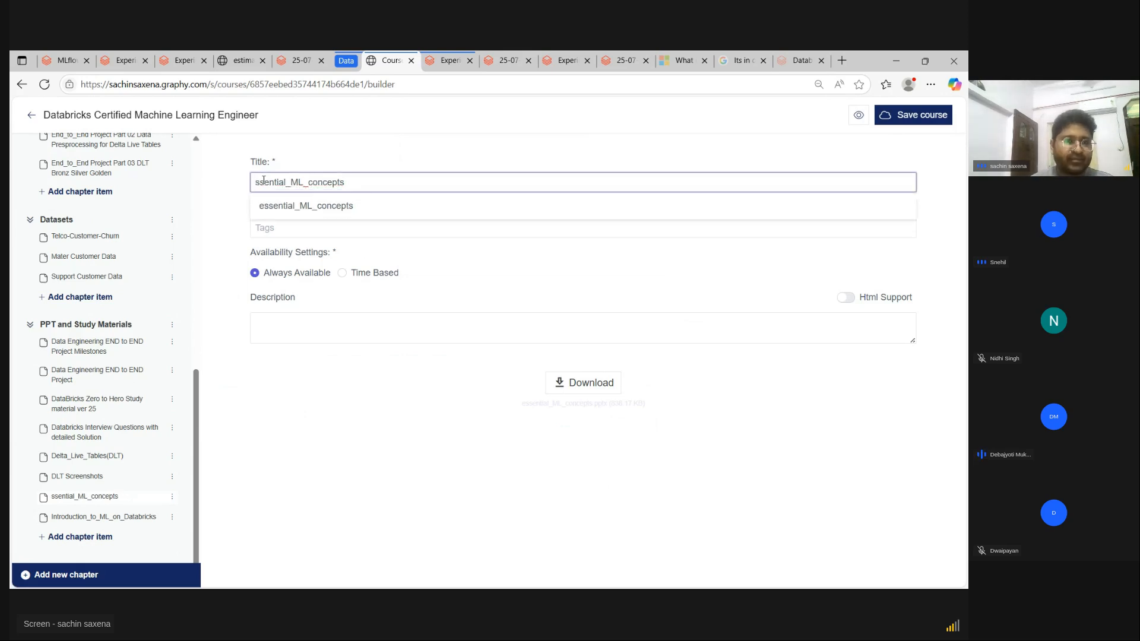
text(E)
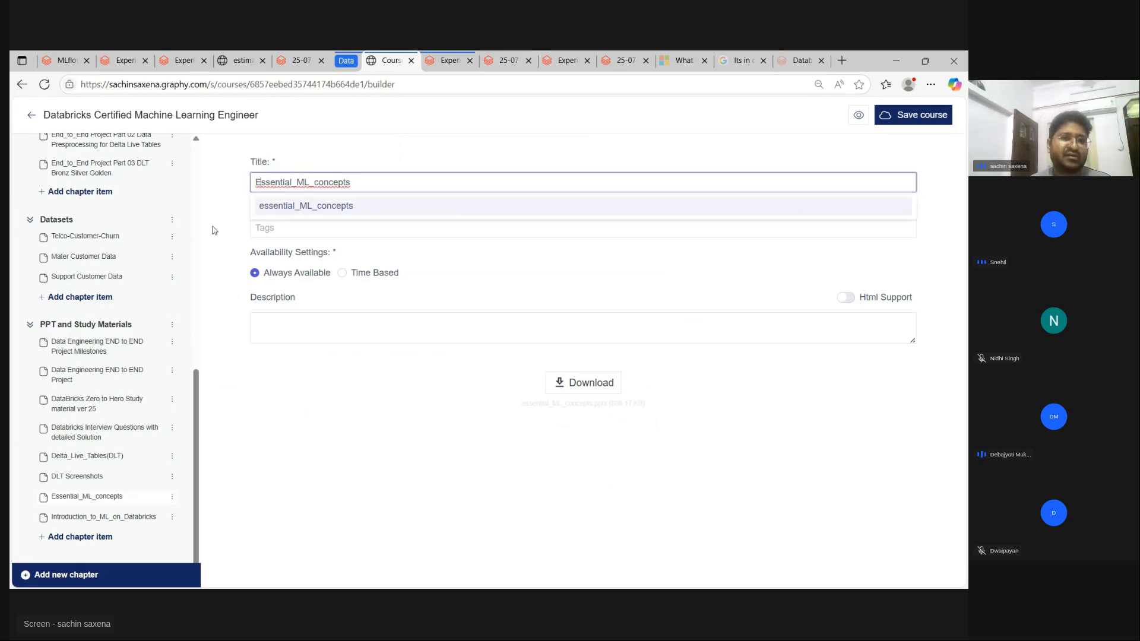
click(220, 232)
click(907, 115)
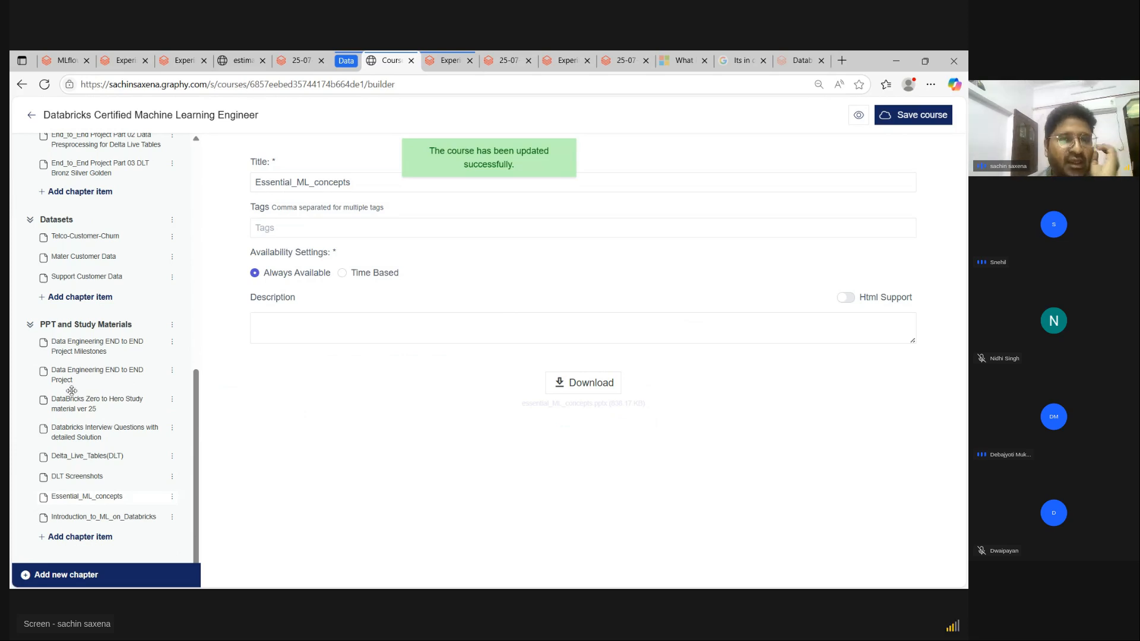
Switch back to Databricks and open the list of all experiments
click(447, 59)
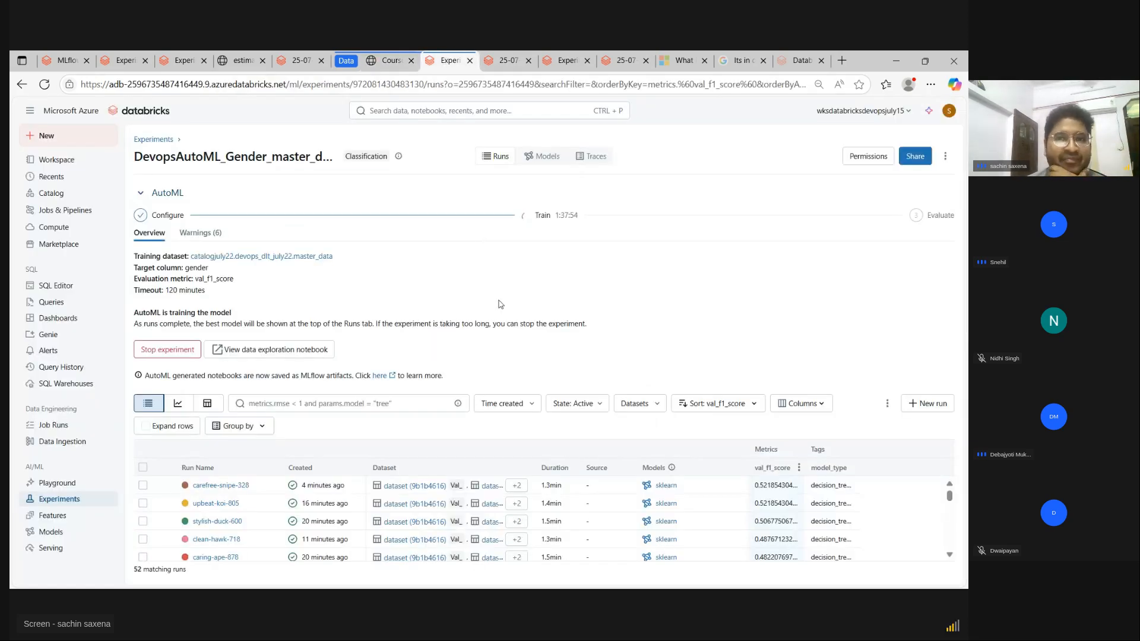
click(502, 61)
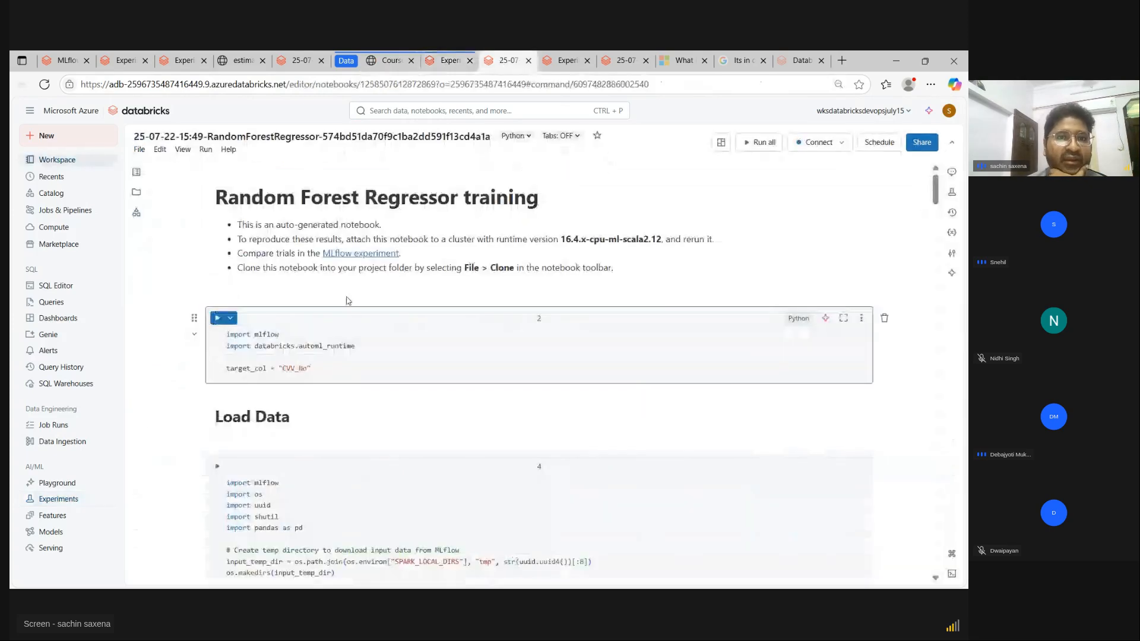
click(555, 63)
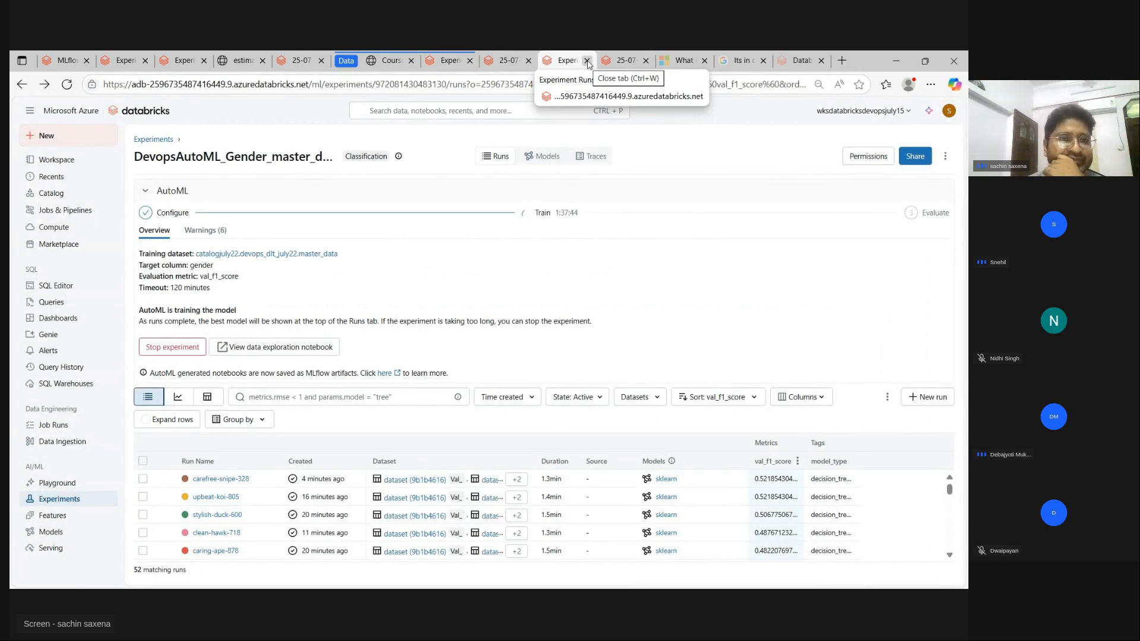
click(149, 142)
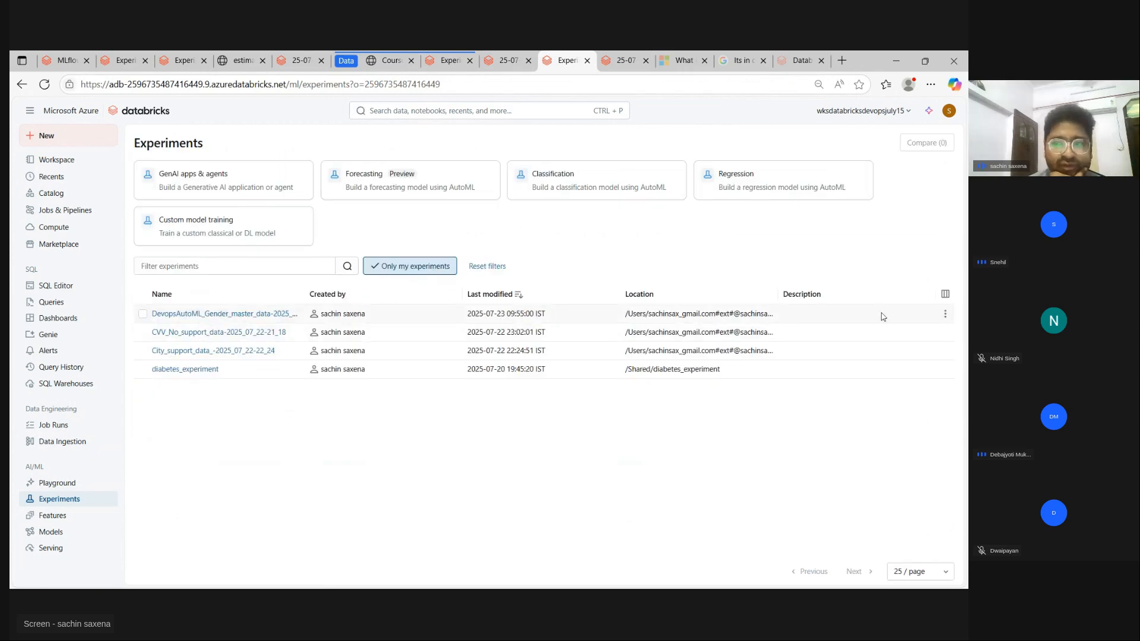
Delete the DevopsAutoML_Gender_master_data and CVV_No_support_data experiments
click(946, 314)
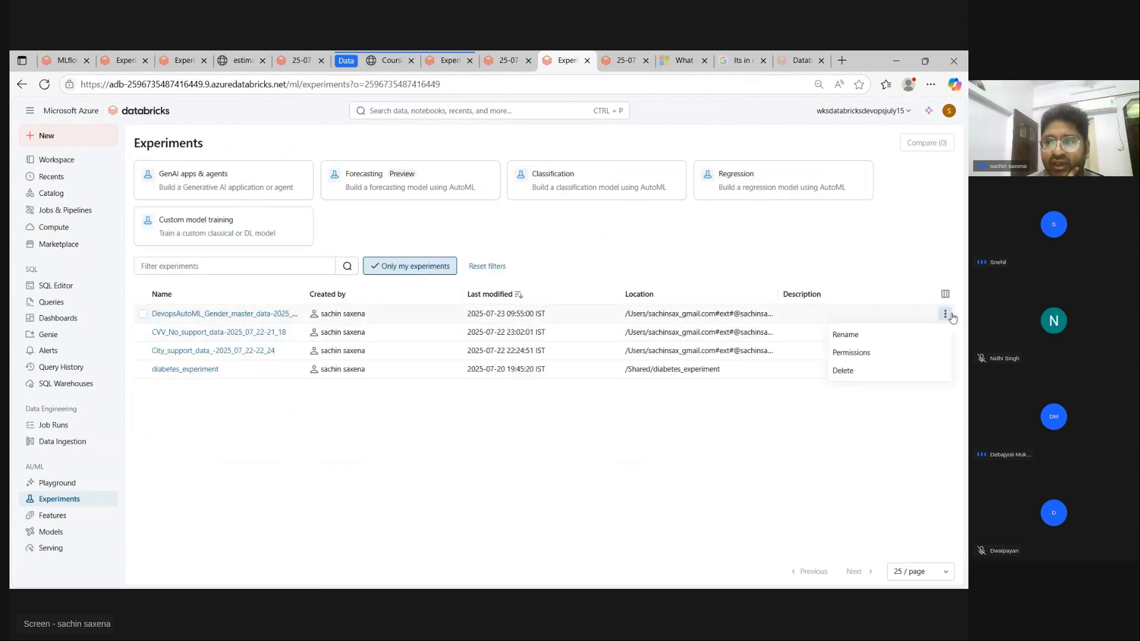
click(862, 374)
click(638, 364)
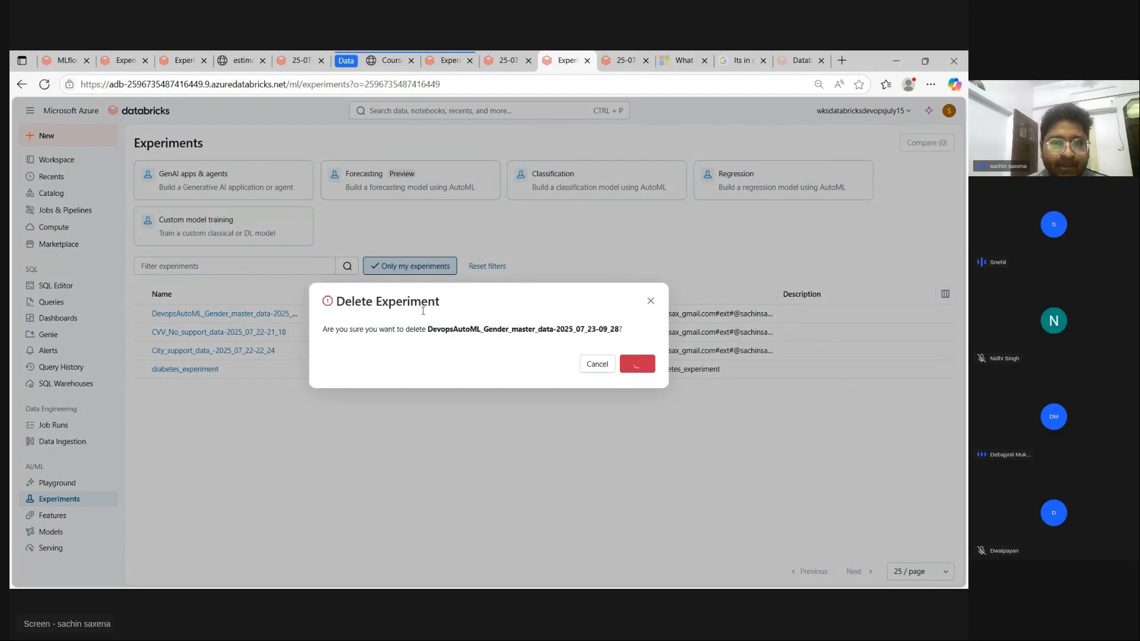
click(945, 313)
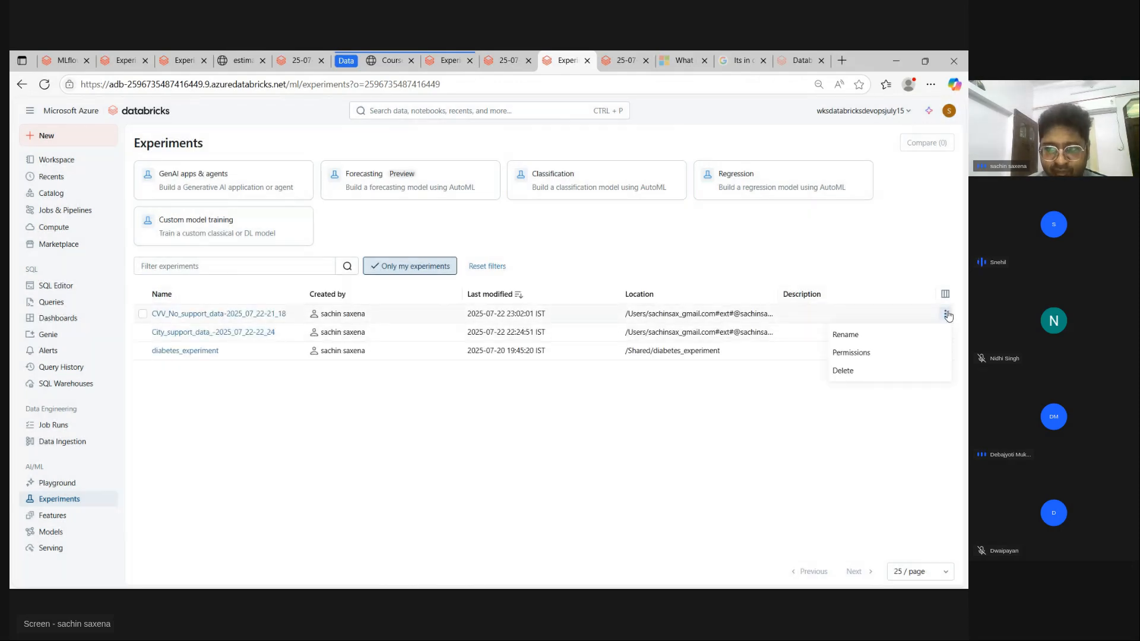
click(861, 374)
click(638, 364)
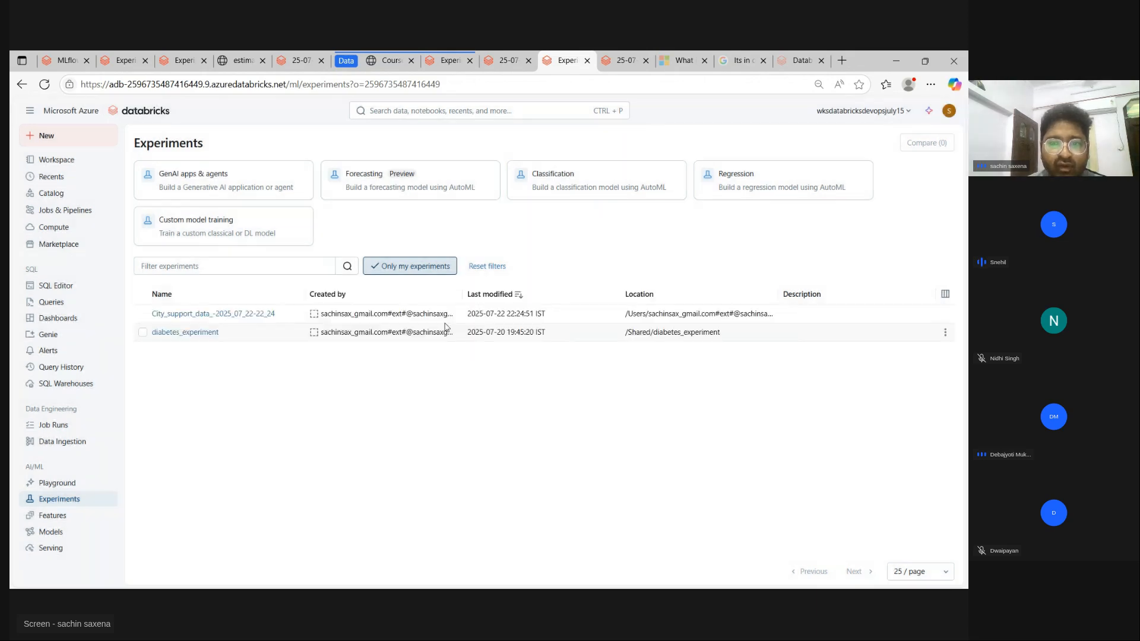
Delete the City_support_data_ experiment and the diabetes_experiment
click(944, 315)
click(858, 372)
click(638, 363)
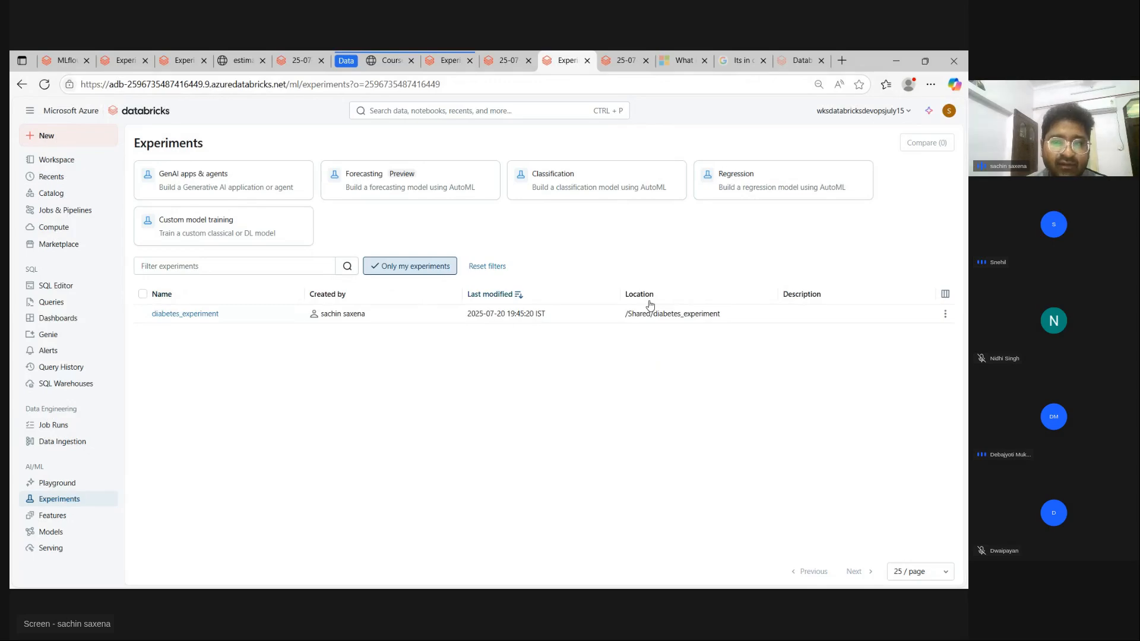
click(944, 315)
click(859, 370)
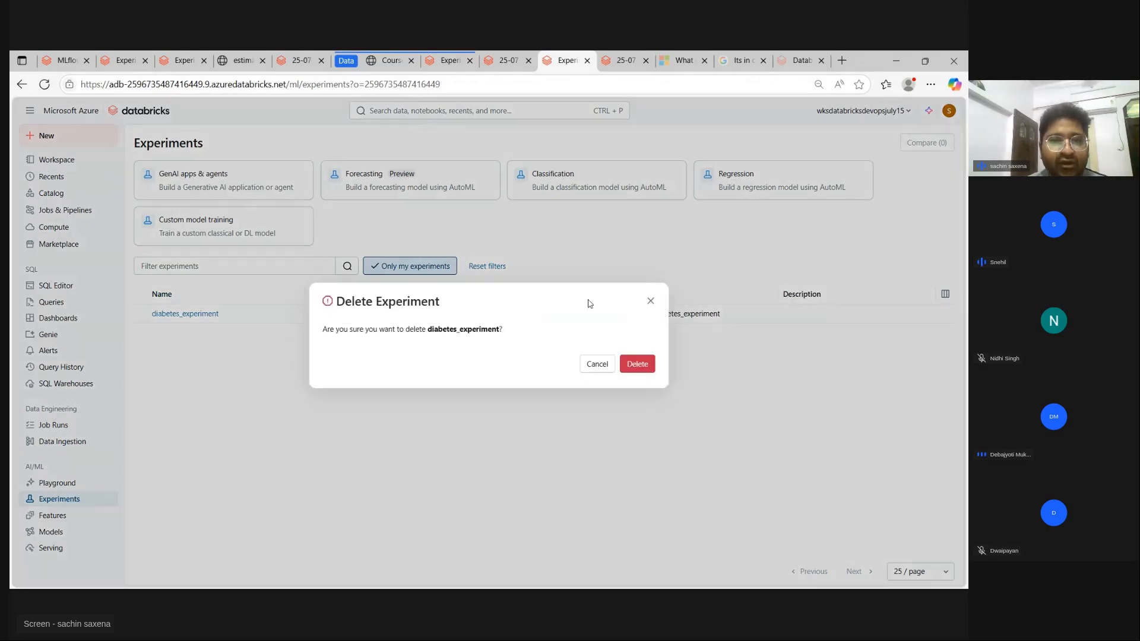
click(638, 364)
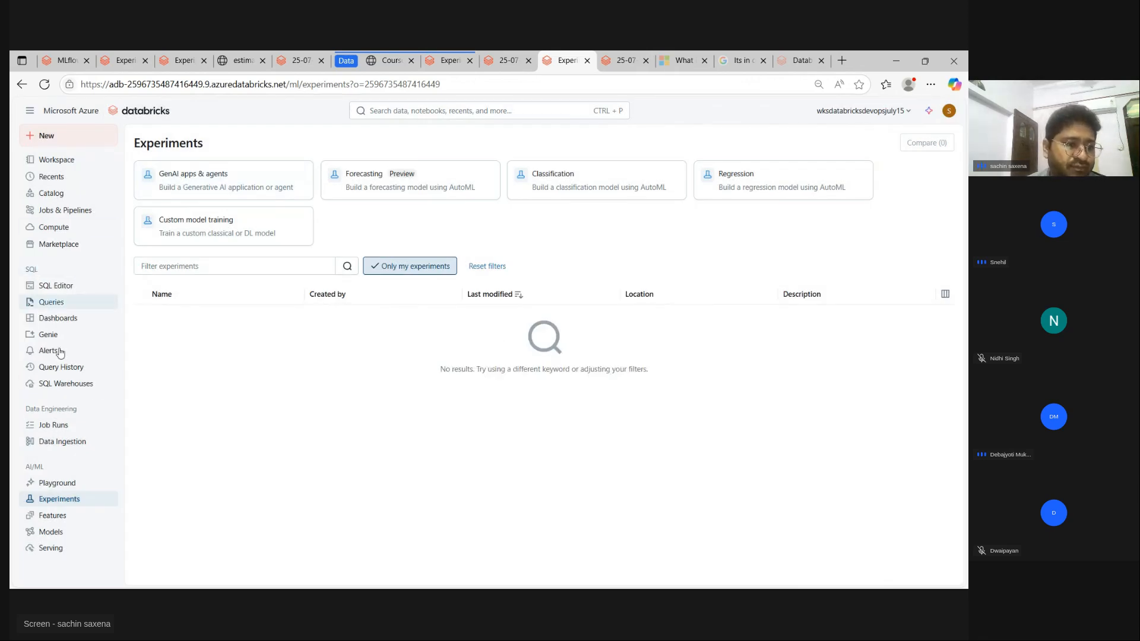
View the Features page and the registered models in the Workspace Model Registry
click(53, 516)
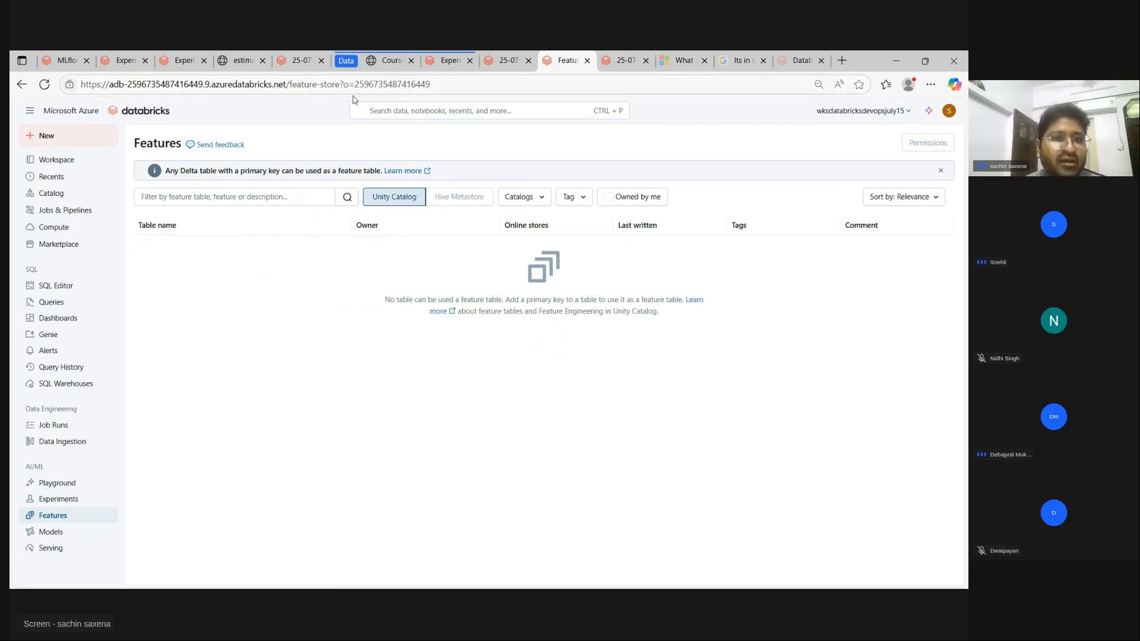
click(51, 531)
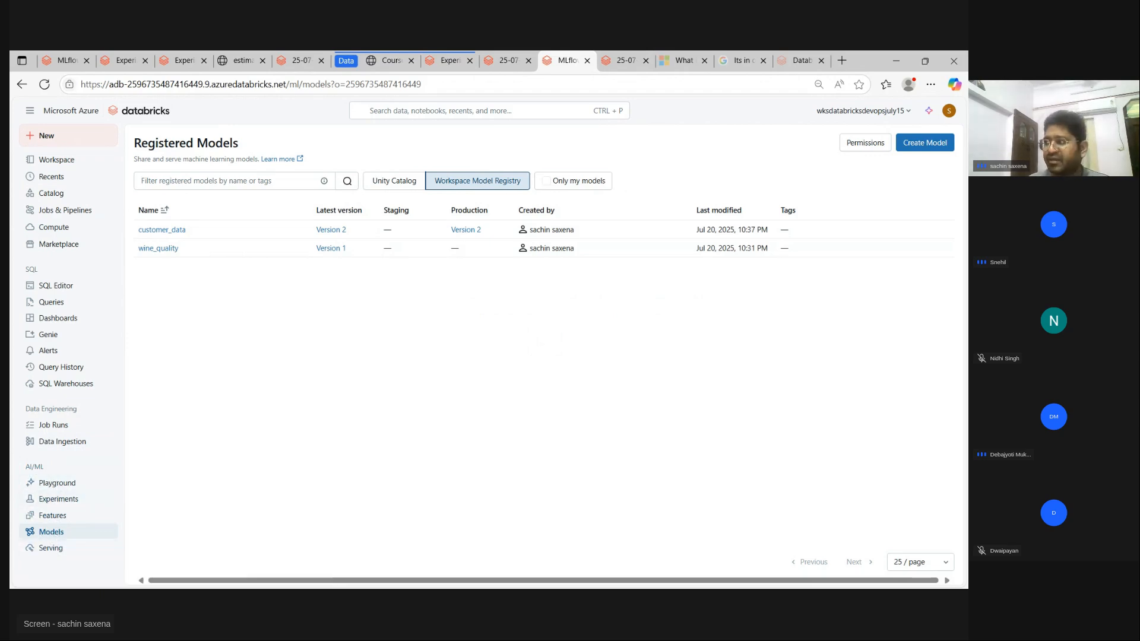
mouse_move(11, 462)
mouse_down()
mouse_move(84, 506)
mouse_move(147, 576)
mouse_up()
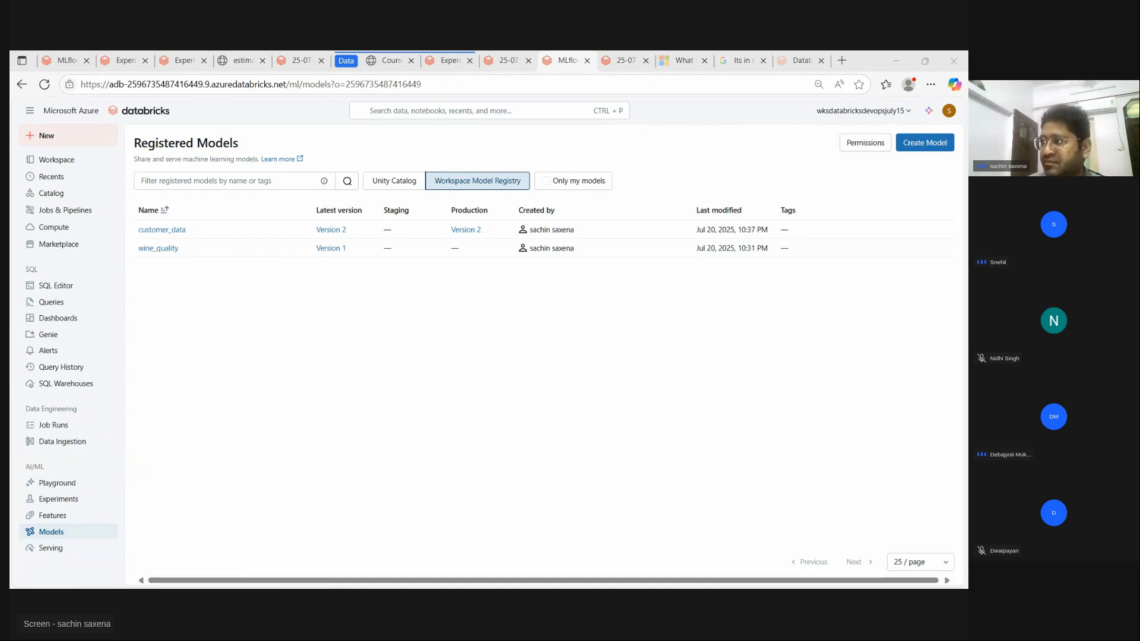
Close the estimator.html pipeline diagram and the two leftover experiment pages beside it in the browser
click(387, 60)
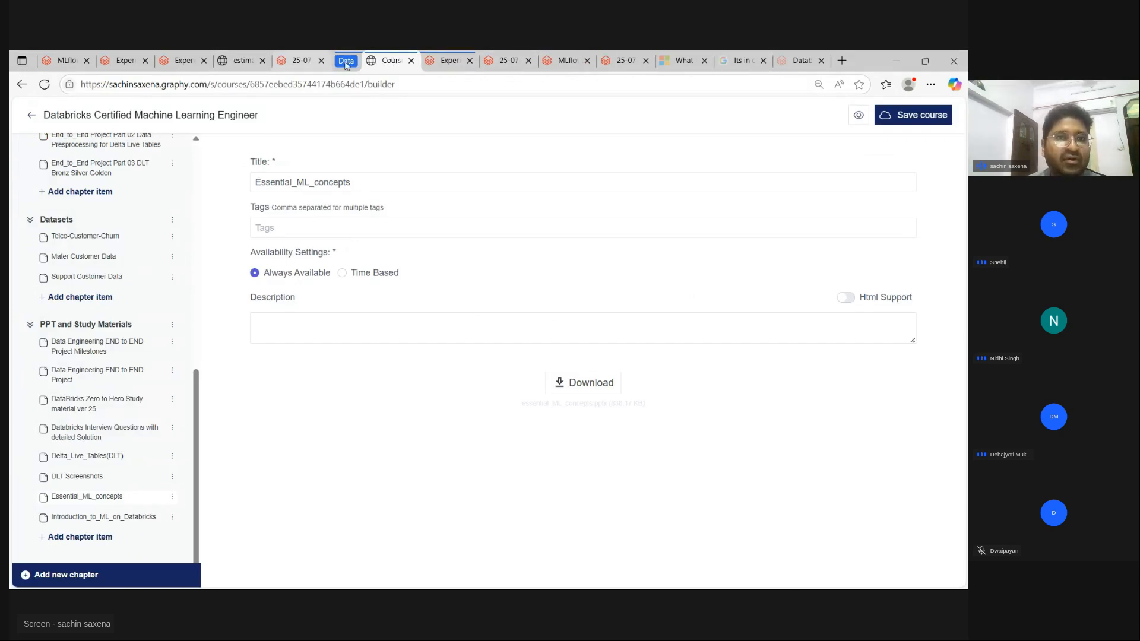
click(229, 62)
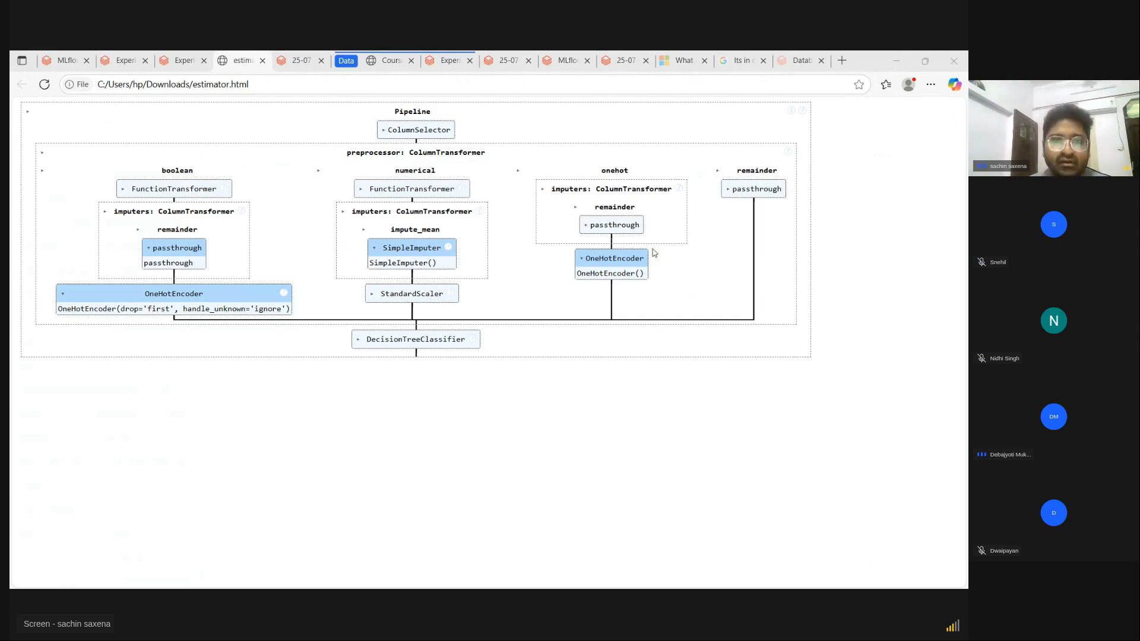
click(263, 60)
click(191, 62)
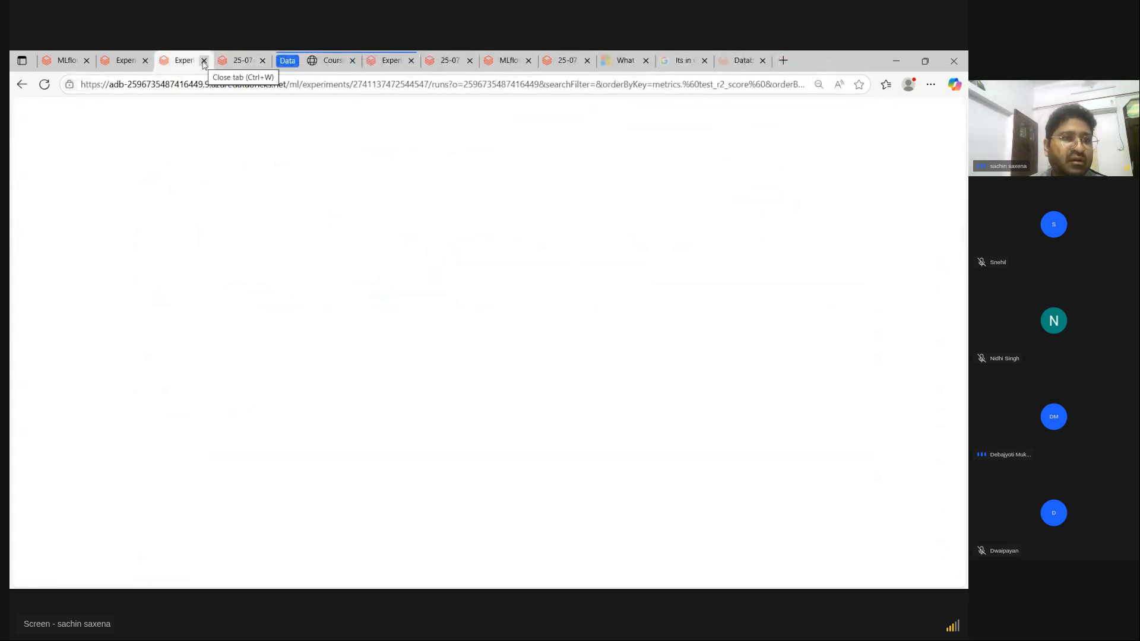
click(144, 61)
click(144, 60)
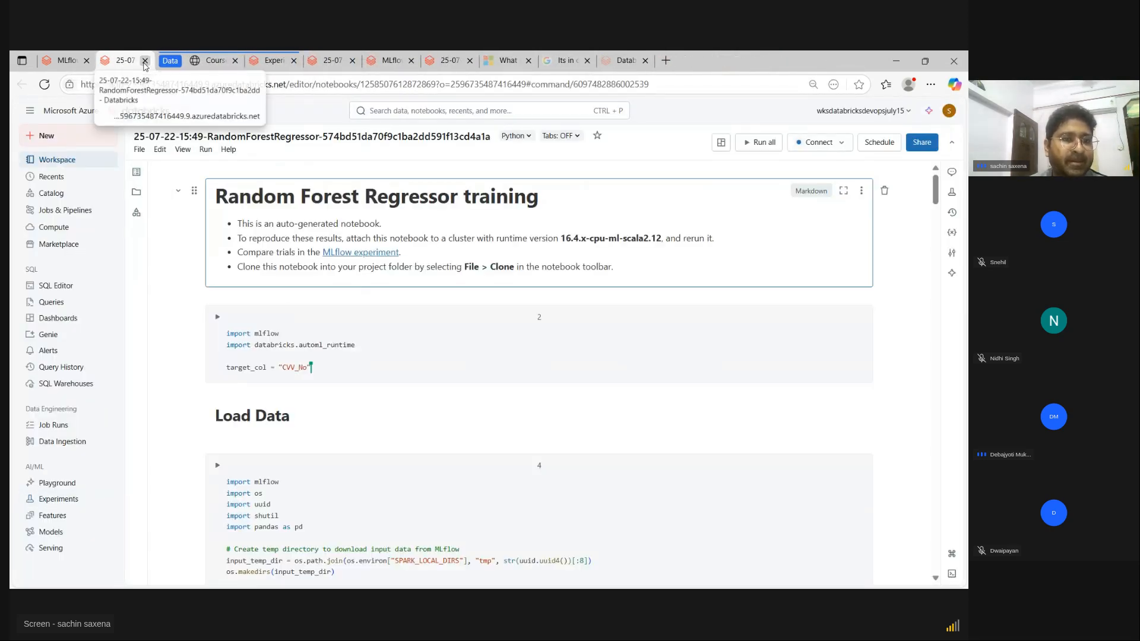
Close the first Random Forest Regressor notebook, and skim the Databricks Runtime release notes from the Beta releases section upward before closing that page
click(144, 61)
scroll(196, 340, up, 3)
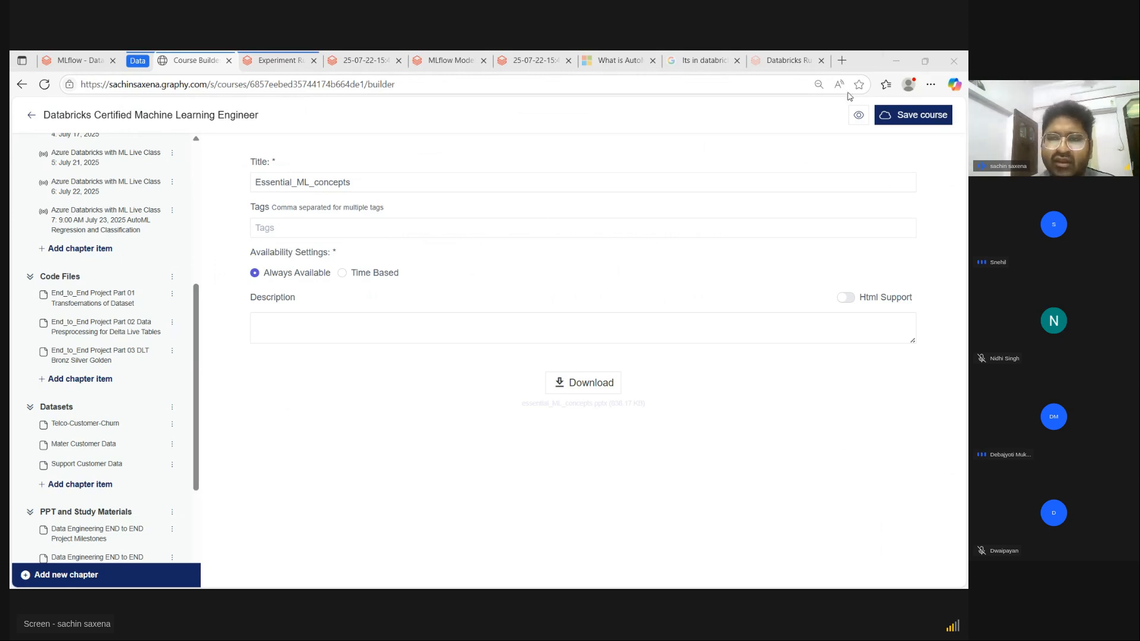
click(706, 60)
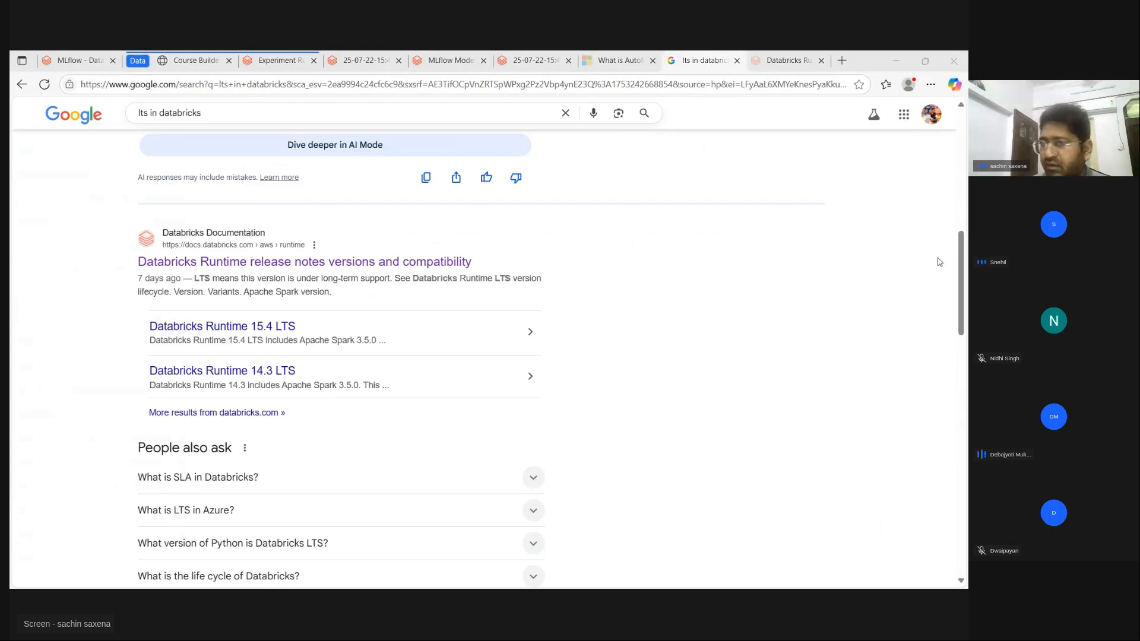
click(786, 60)
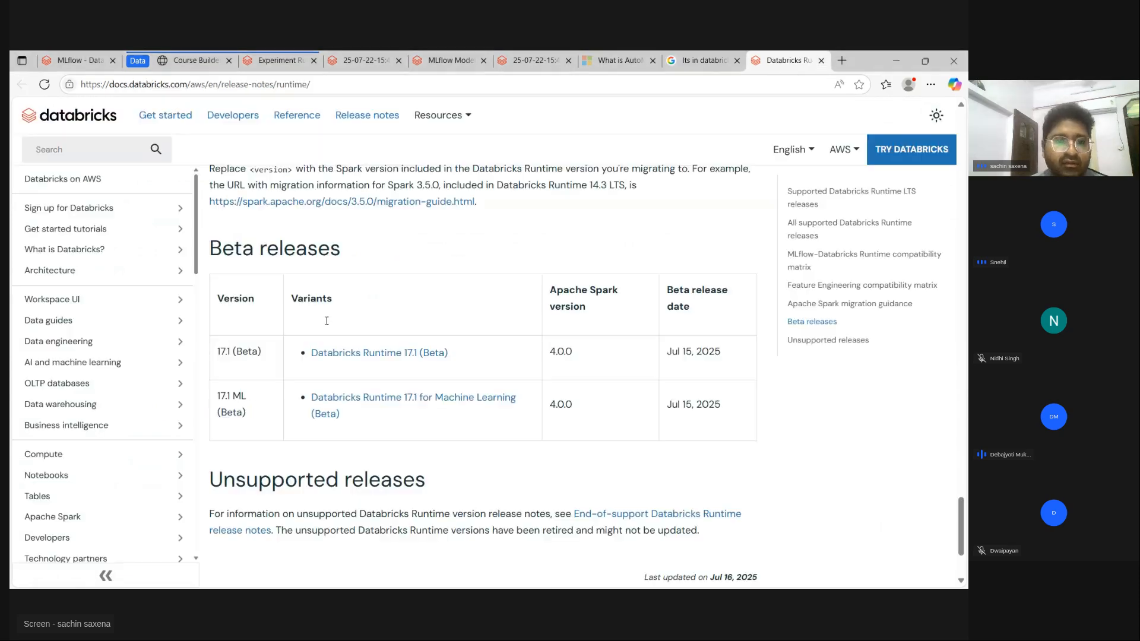
scroll(467, 330, up, 1)
scroll(467, 331, down, 3)
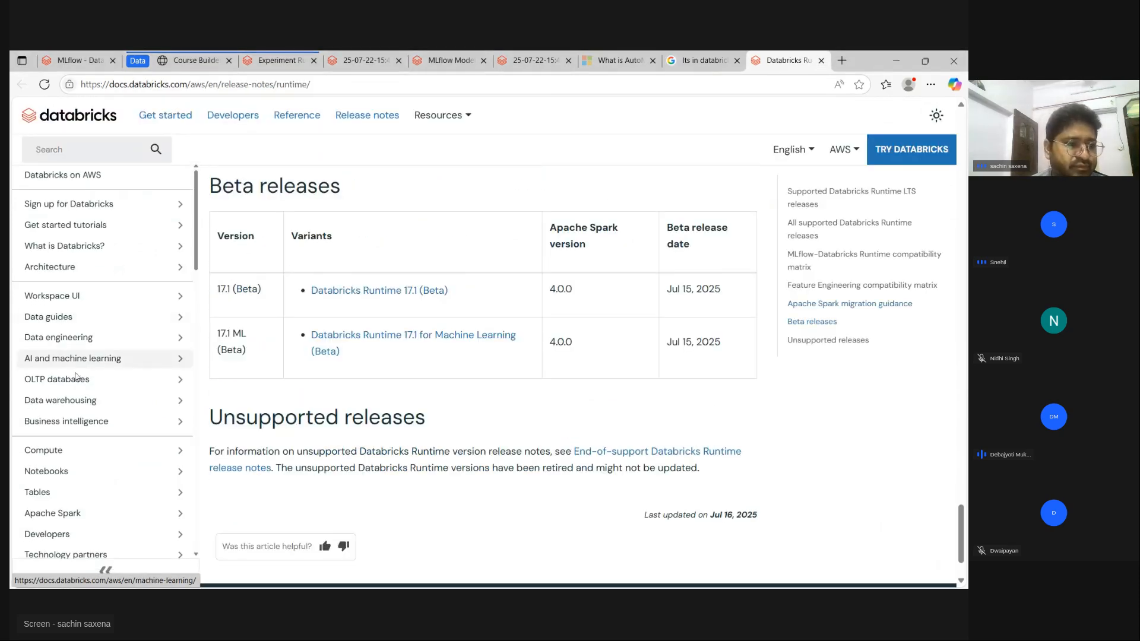
scroll(410, 301, up, 15)
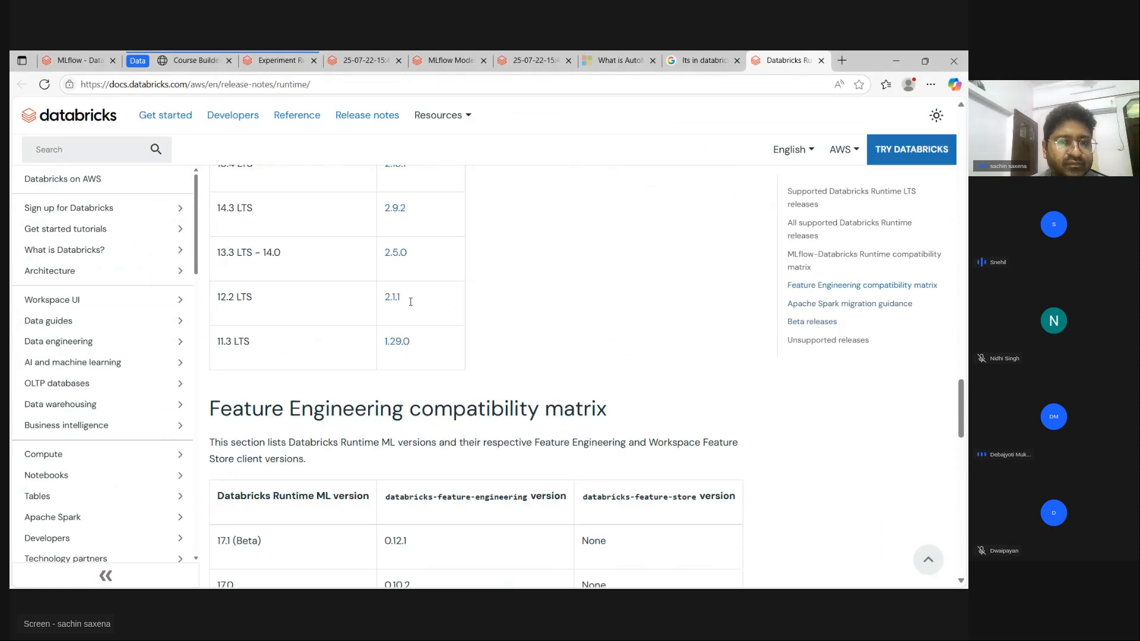
scroll(411, 301, up, 10)
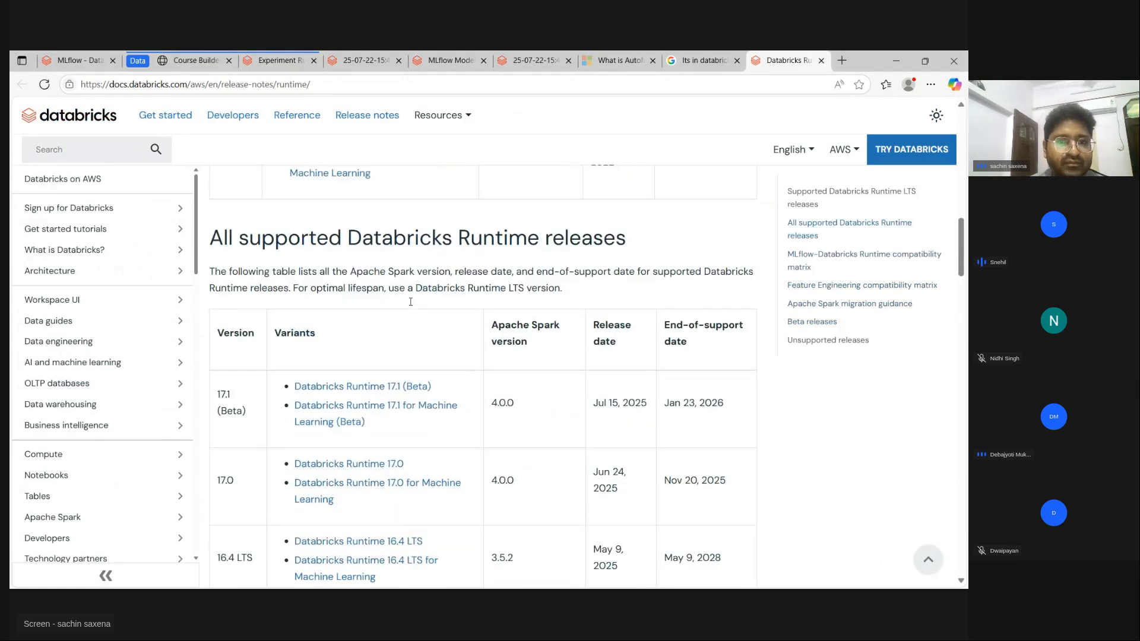
scroll(484, 243, up, 10)
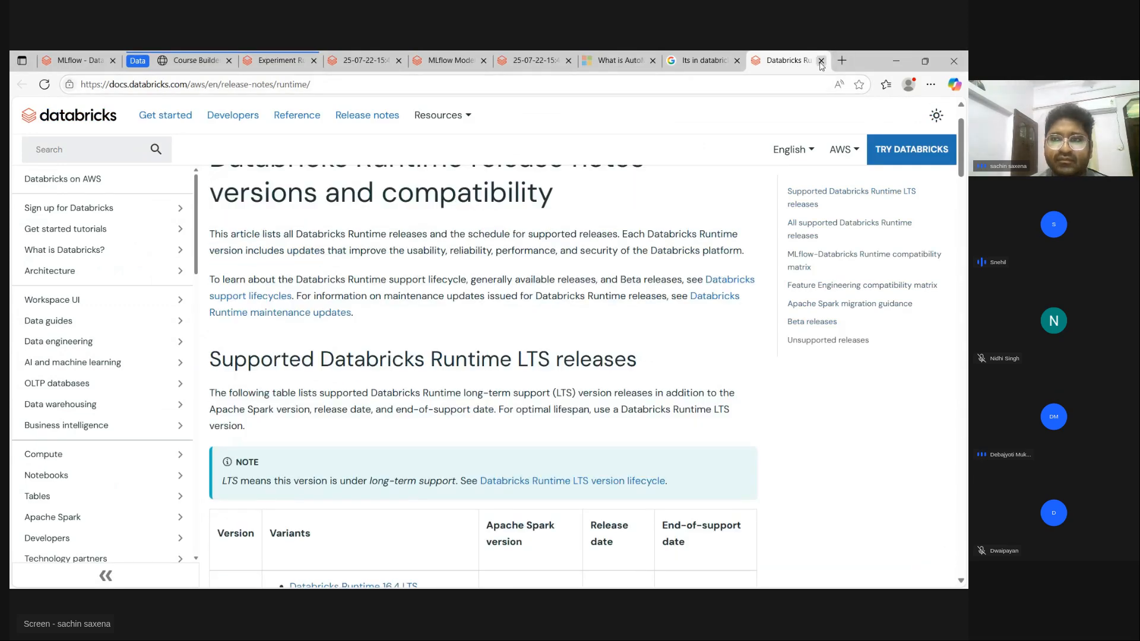
click(821, 62)
Close the What is AutoML article, the Google search results, the MLflow Models page and the two remaining Random Forest Regressor notebooks in the browser
key(ctrl+shift+Tab)
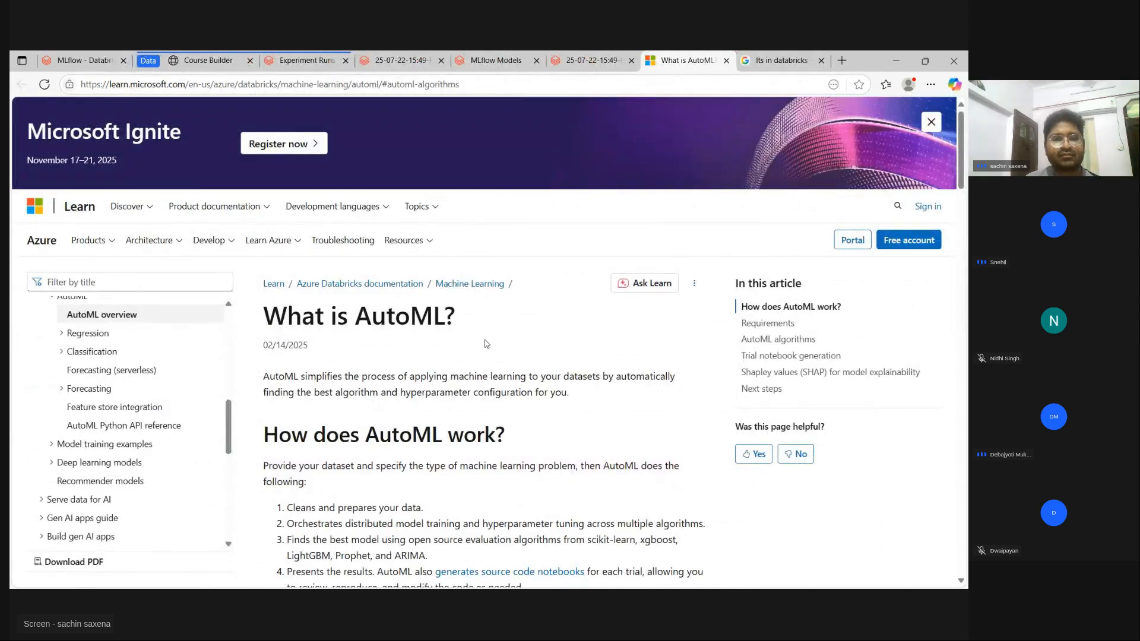
click(726, 61)
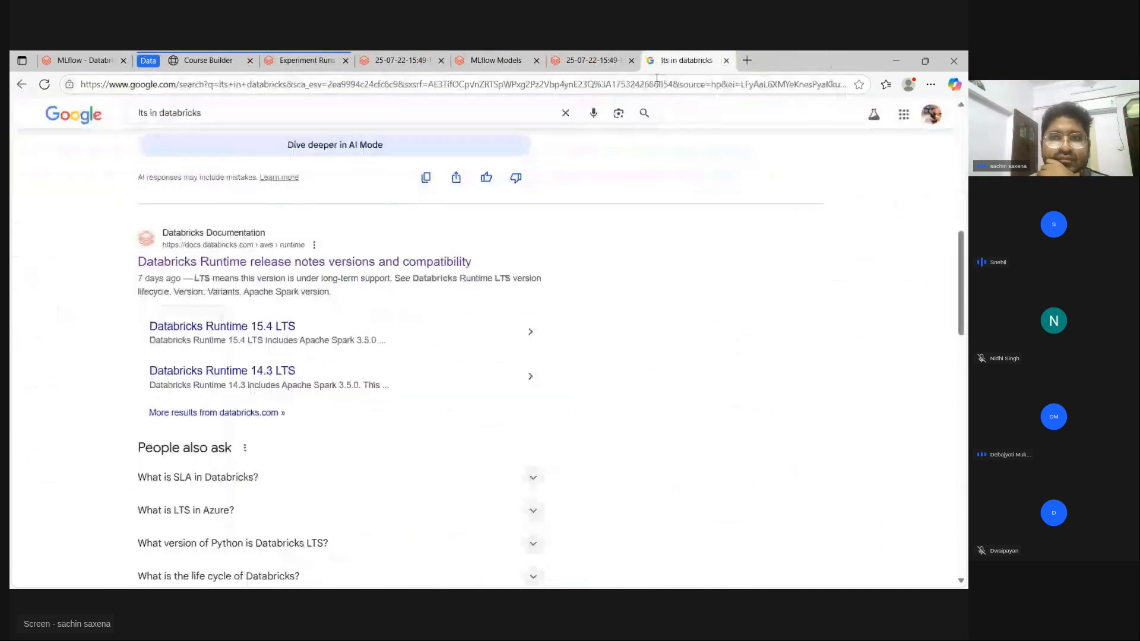
click(727, 61)
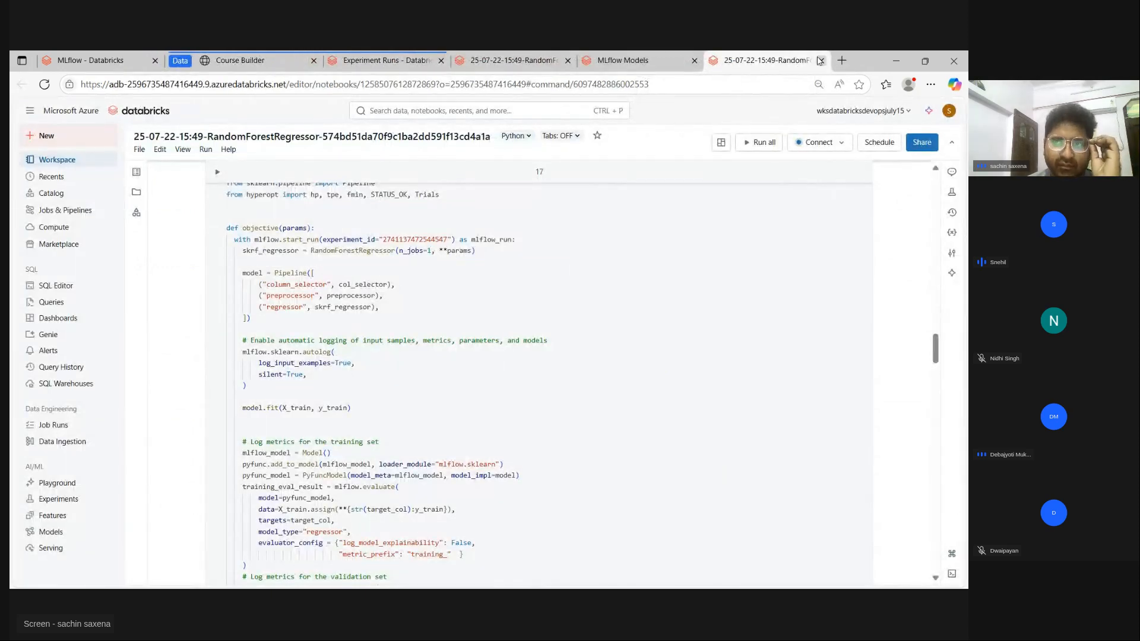
click(821, 61)
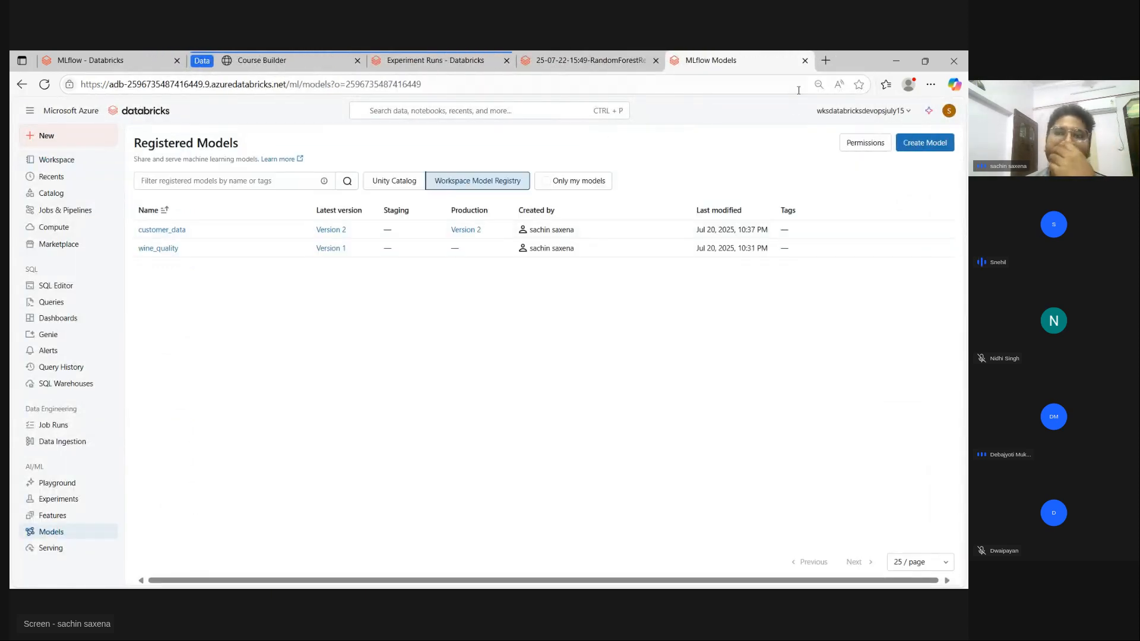
click(805, 61)
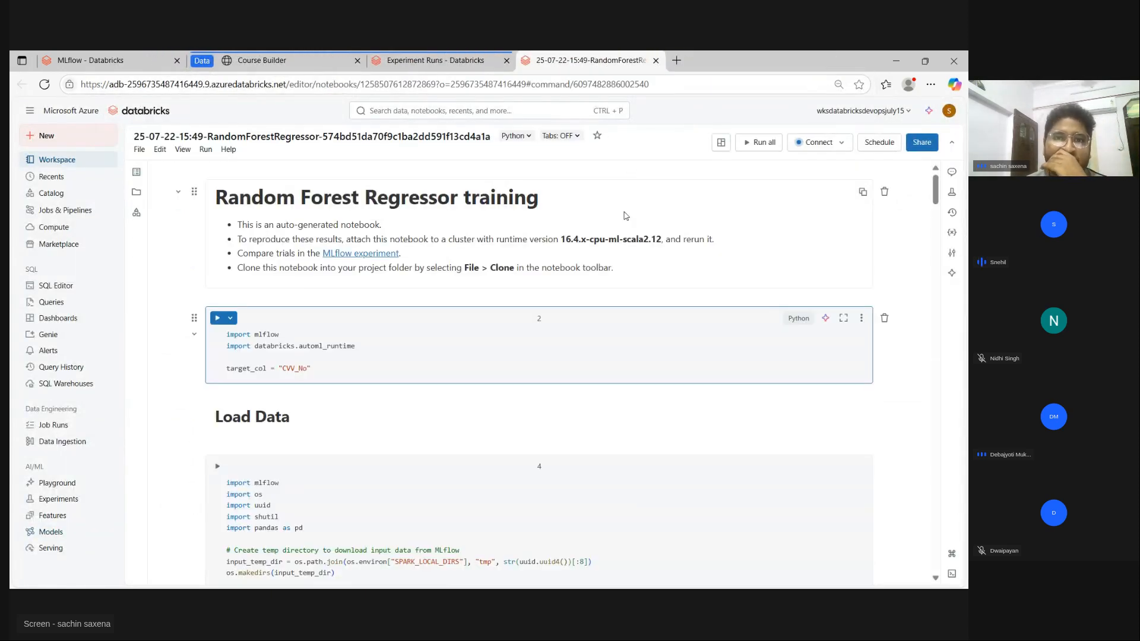
click(655, 61)
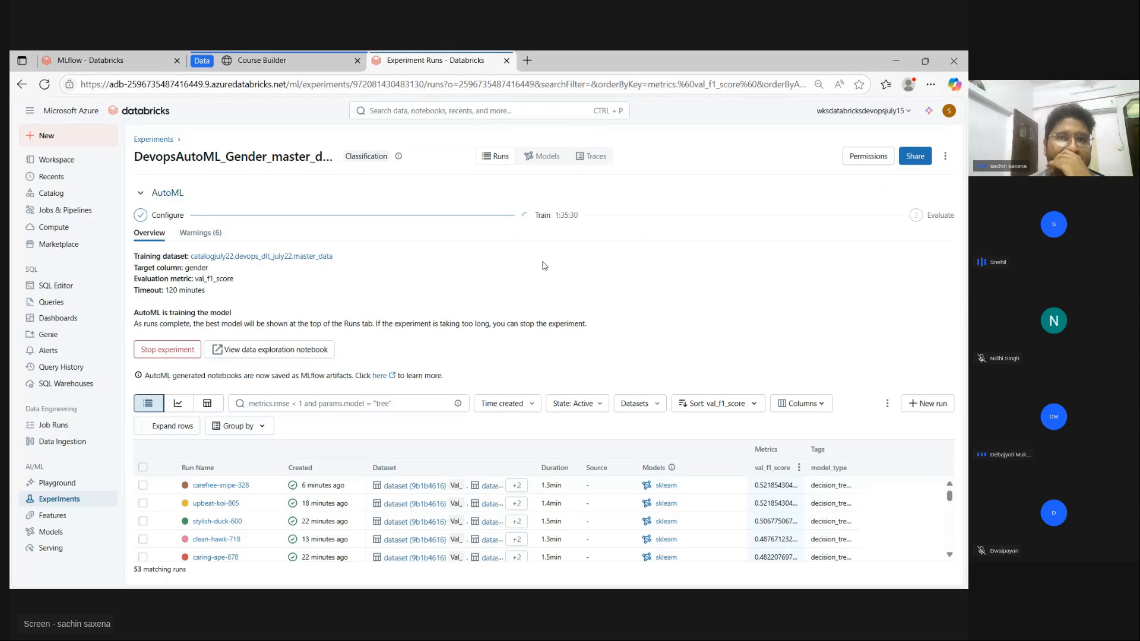
Stop the AutoML training of the DevopsAutoML_Gender_master_data experiment and delete that experiment
click(149, 141)
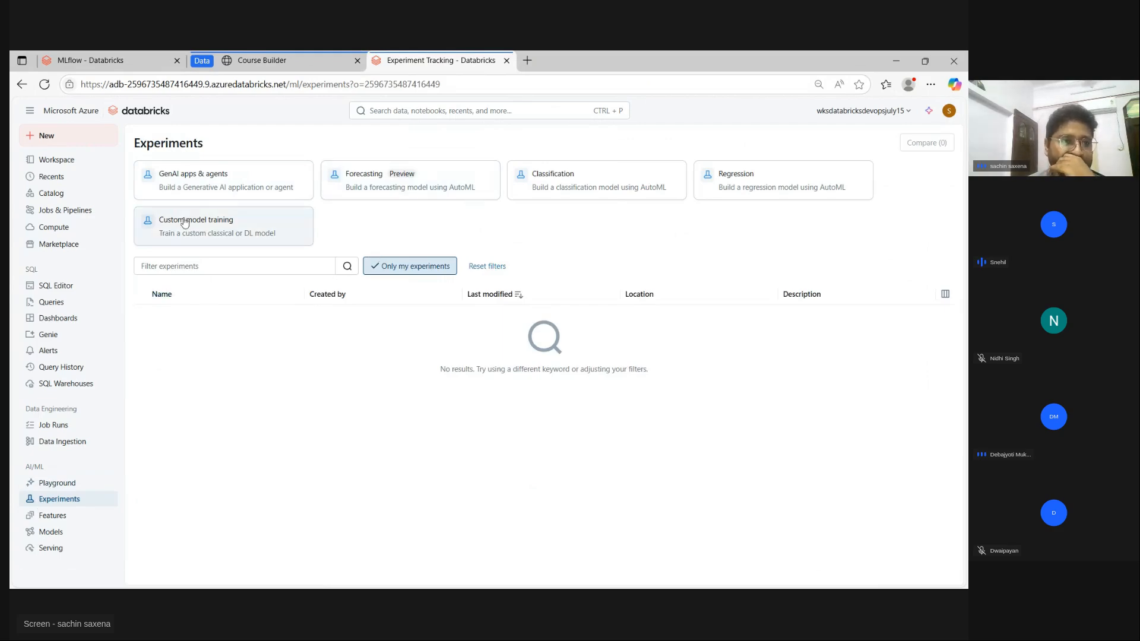
click(18, 86)
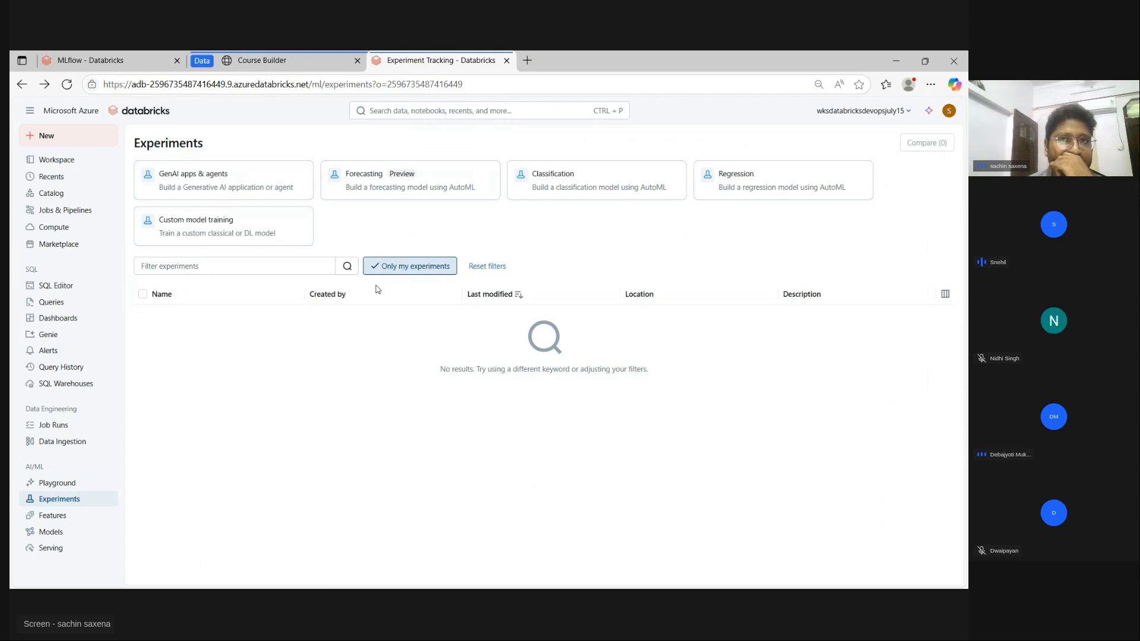
click(29, 87)
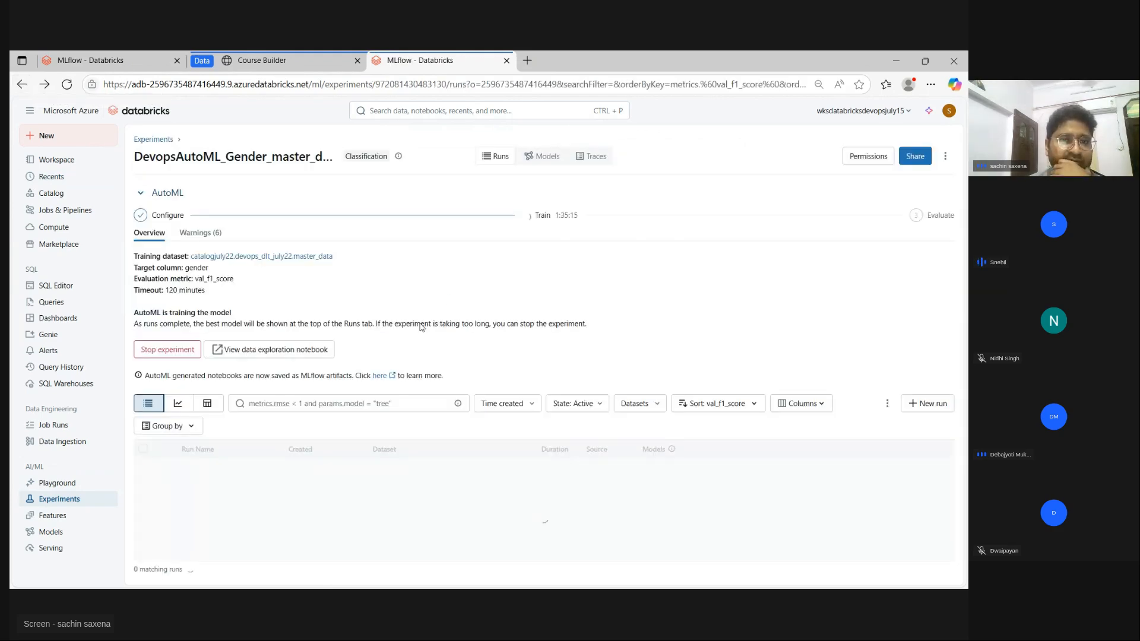
click(160, 352)
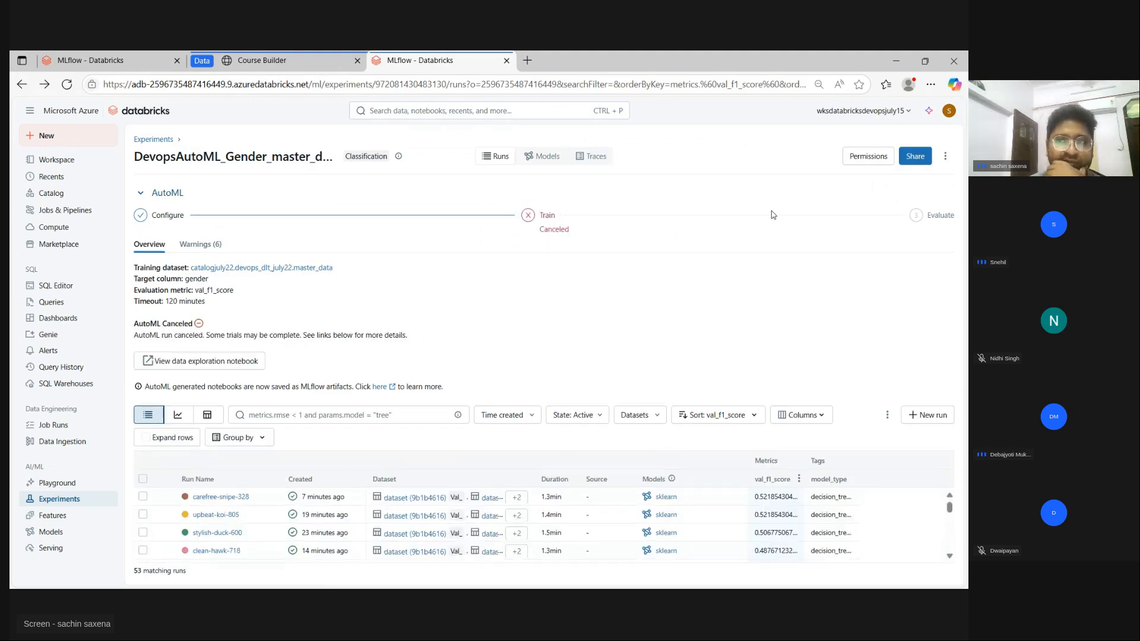
click(945, 155)
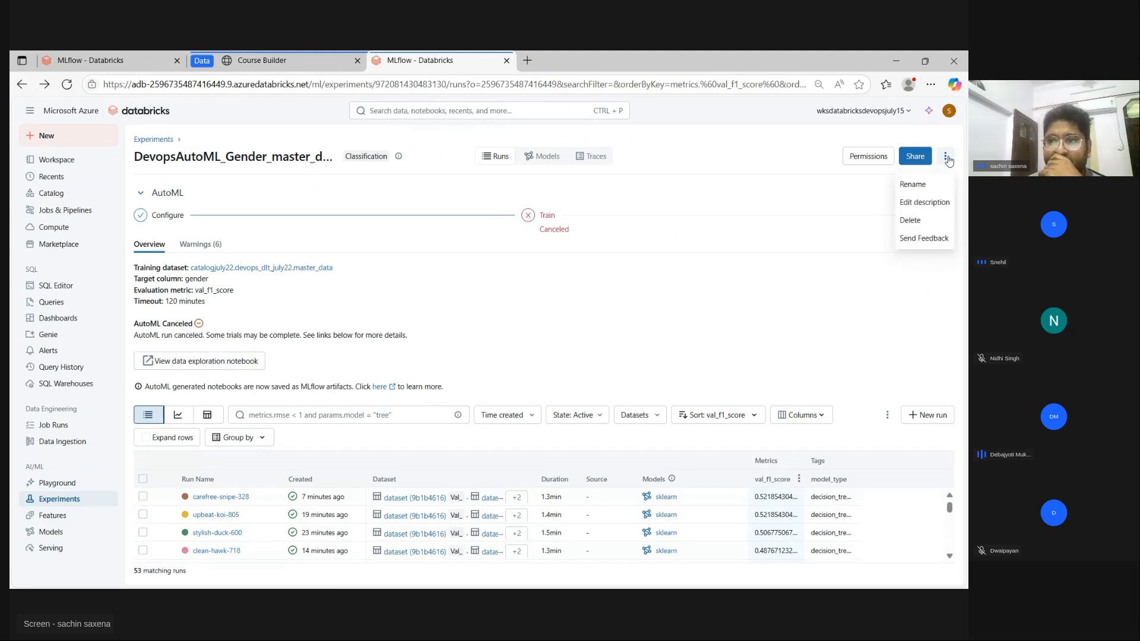
click(910, 220)
click(633, 369)
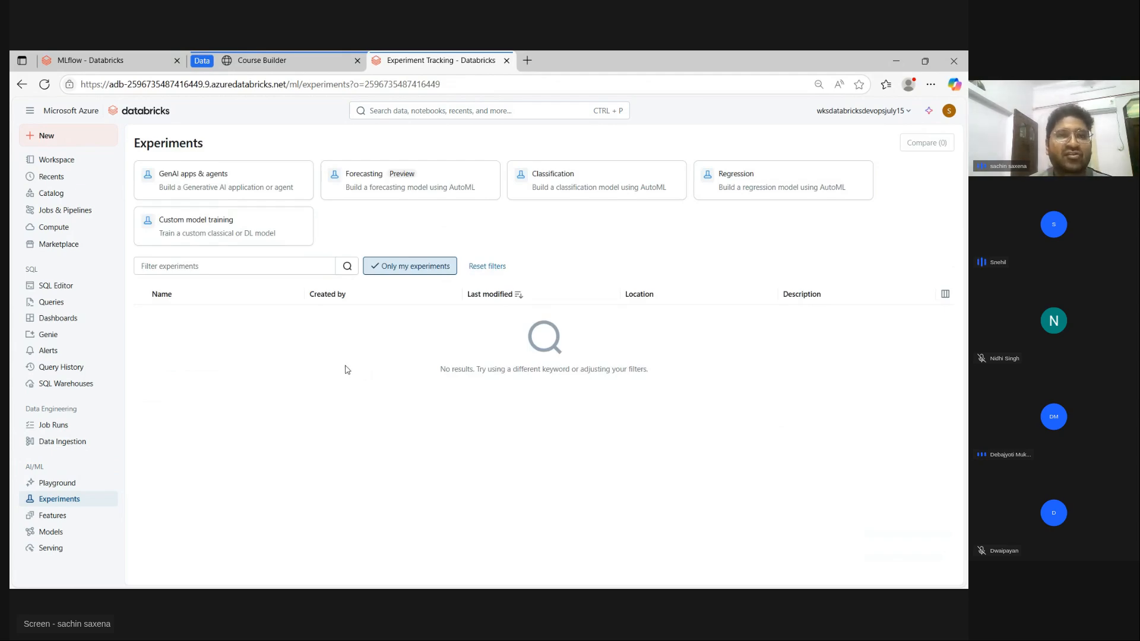
Look through the Databricks Certified Machine Learning Engineer course outline and the open City_support_data_ experiment page, ending on the Databricks Experiments list
click(259, 61)
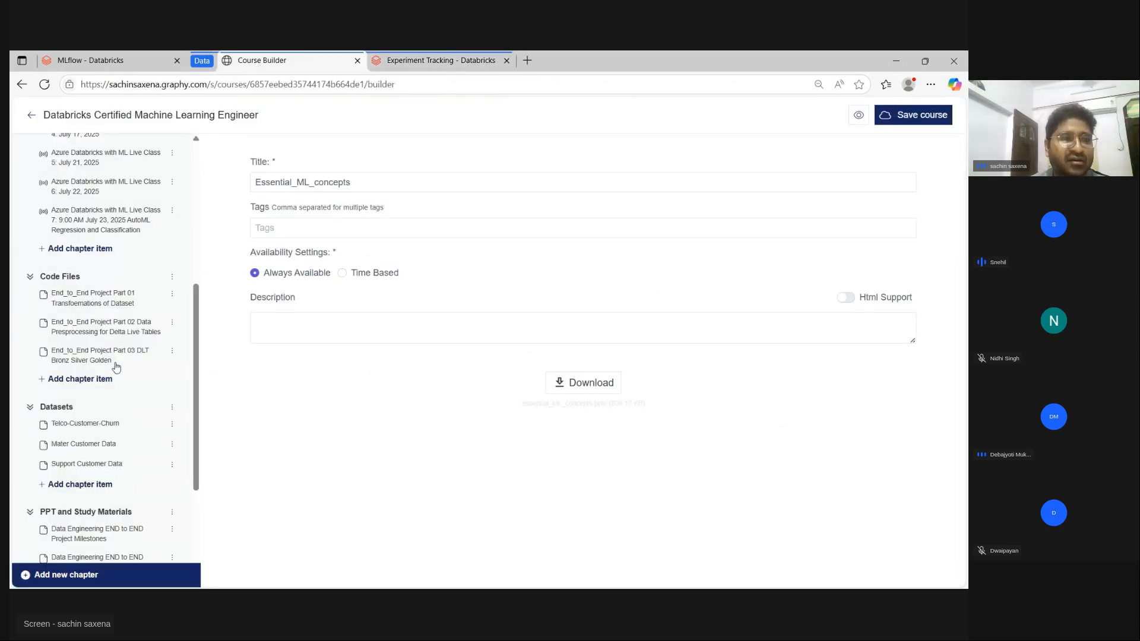
scroll(124, 368, down, 1)
scroll(125, 368, up, 12)
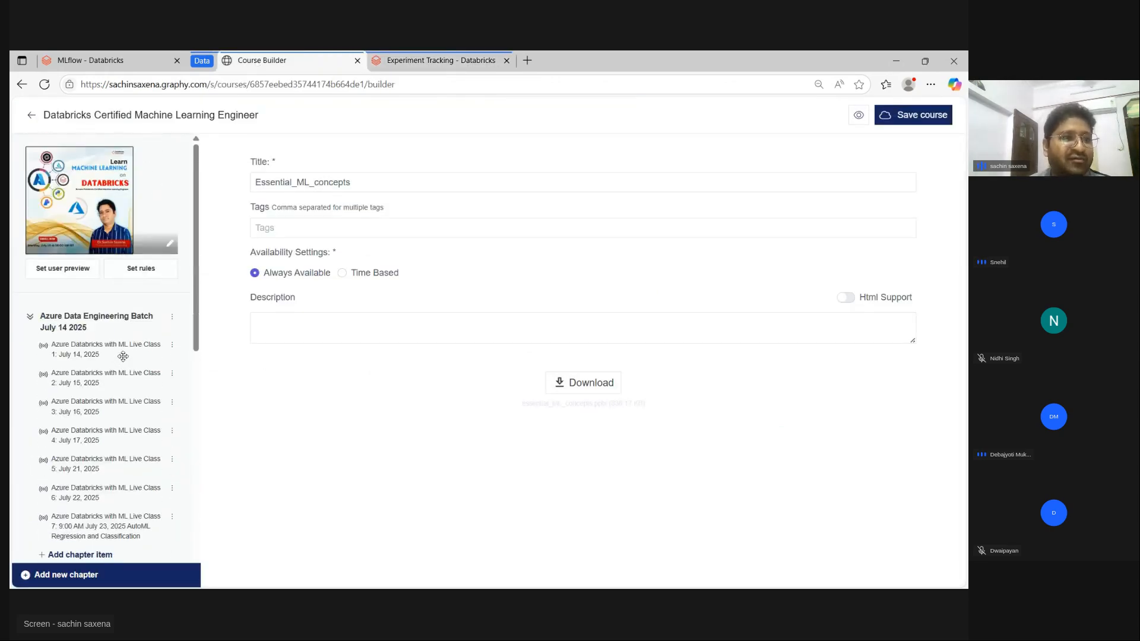
click(113, 60)
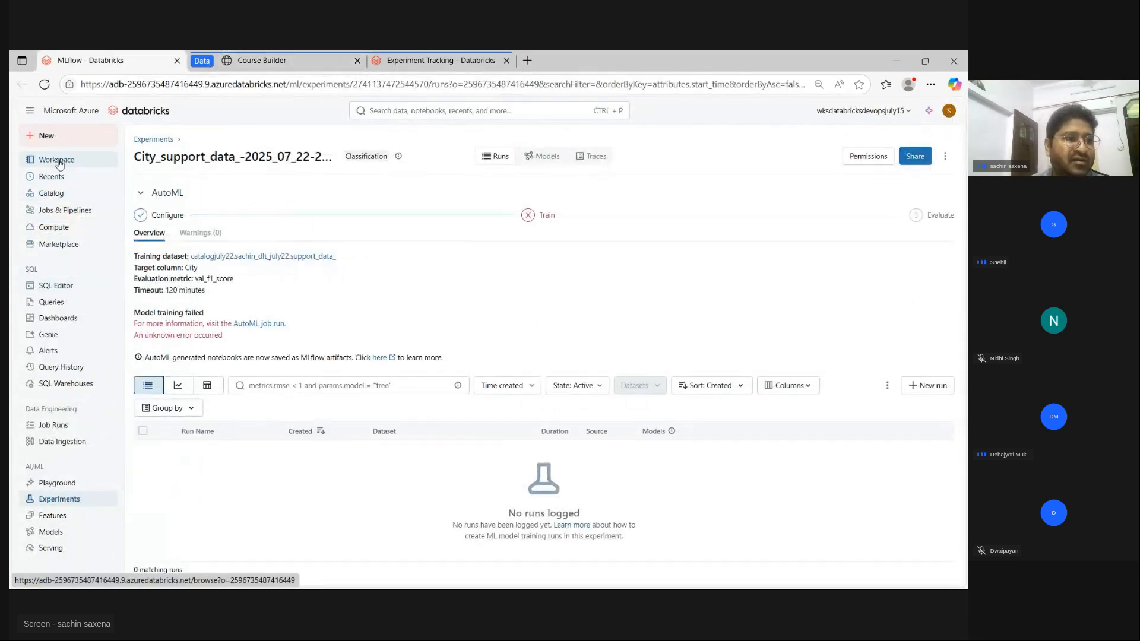
click(270, 55)
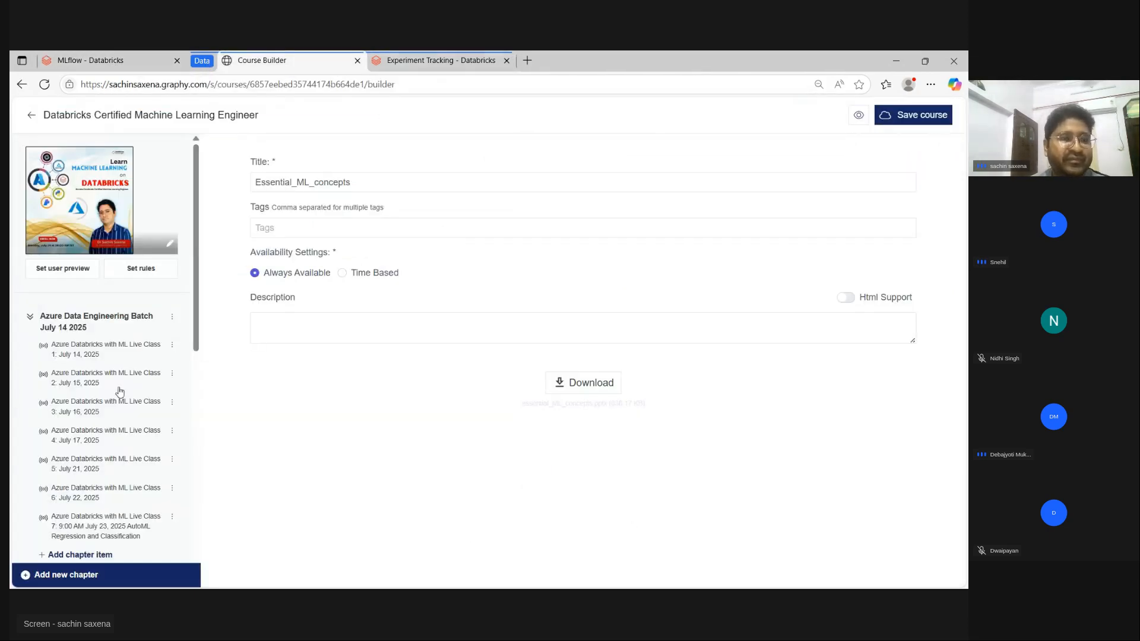
click(442, 60)
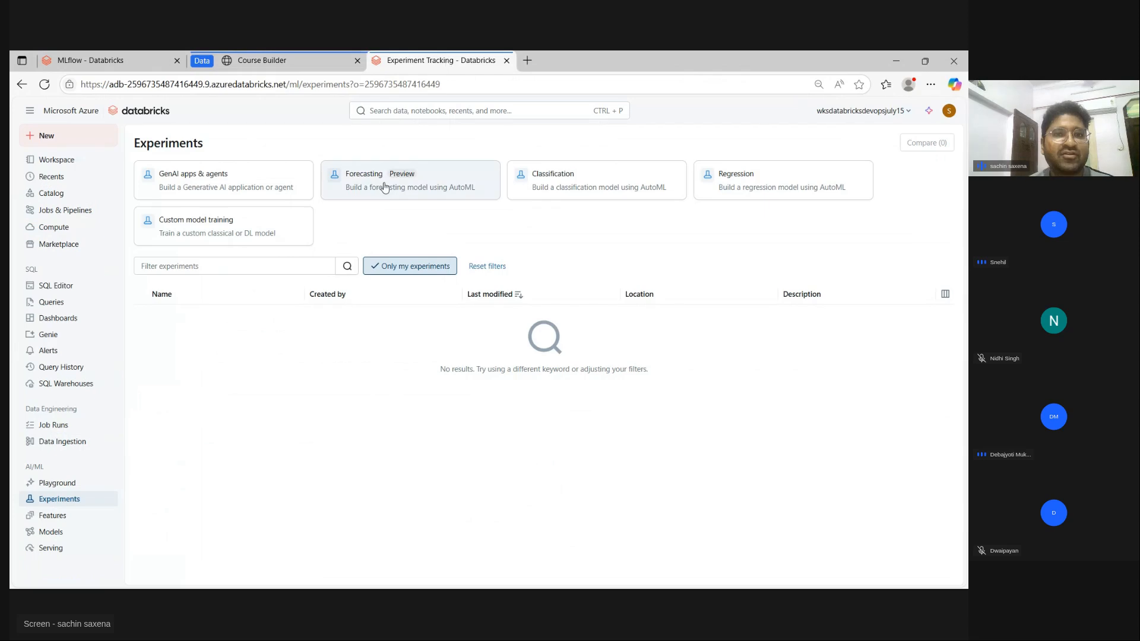